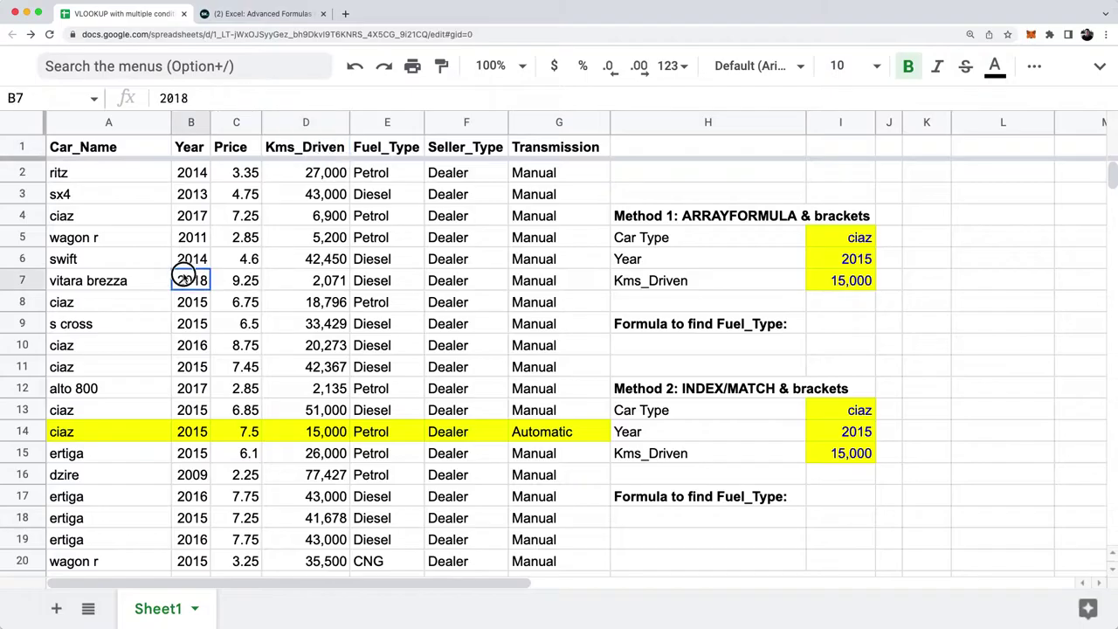
Step: Examine the car data table from its first record to its last and return to the sx4 row
key("ctrl+Left")
key("ctrl+Down")
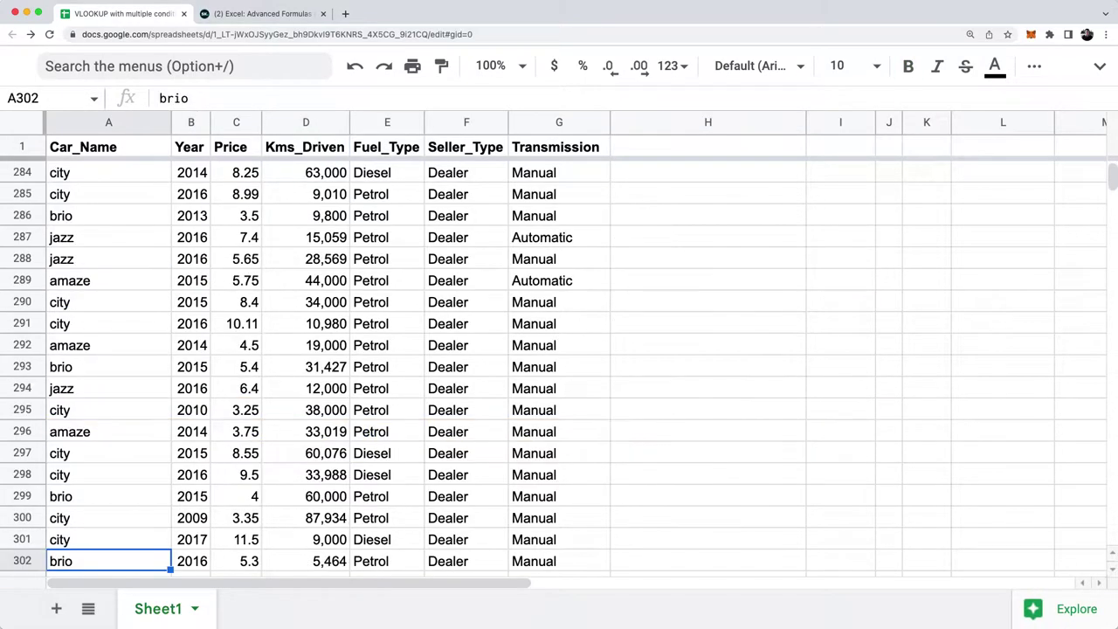
key("Right")
key("Right")
key("Right")
key("Right")
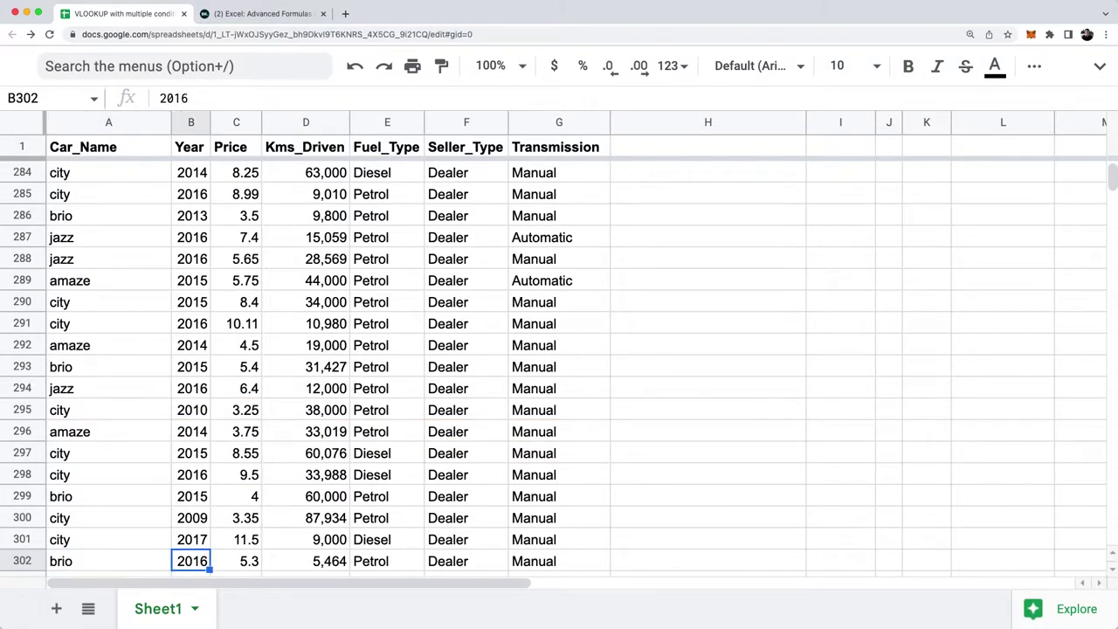
key("ctrl+Up")
key("Down")
key("Down")
key("Up")
key("Down")
key("Left")
key("Left")
key("Left")
key("Left")
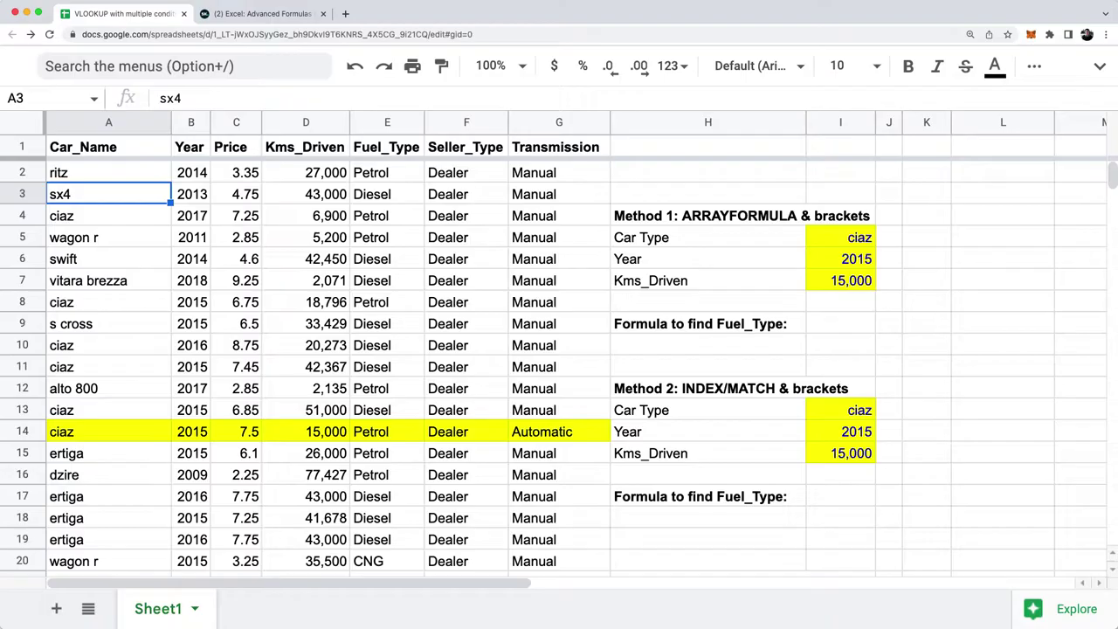
Step: Start a VLOOKUP formula in K3 with "sx4" as the search key
key("Right")
key("Right")
key("Right")
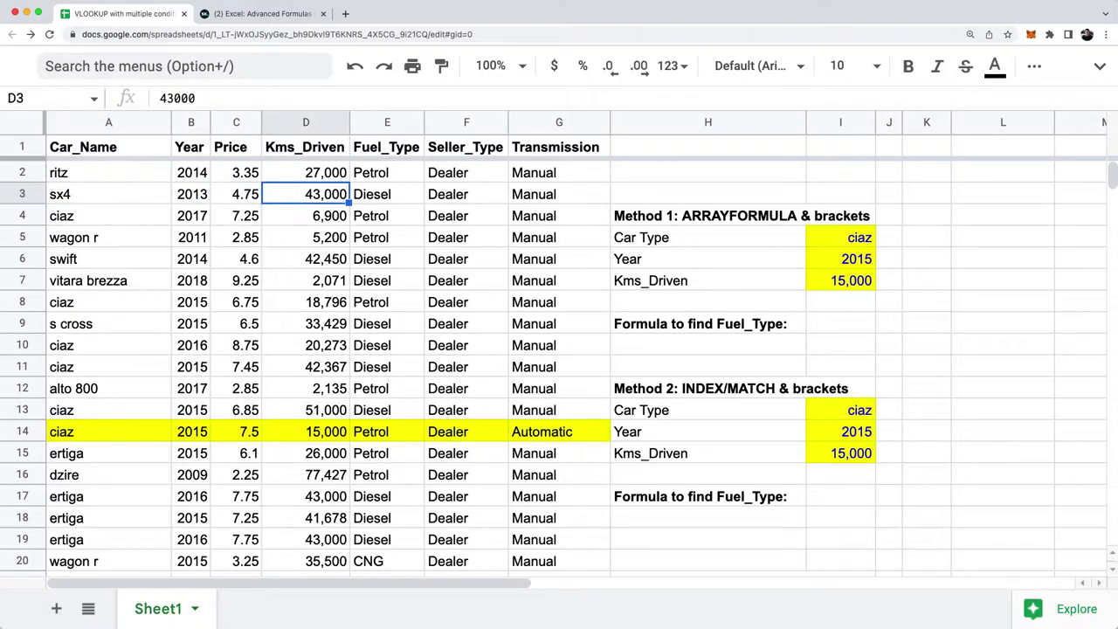
key("Right")
key("Right")
key("Right")
key("Right")
key("Right")
key("Right")
key("Right")
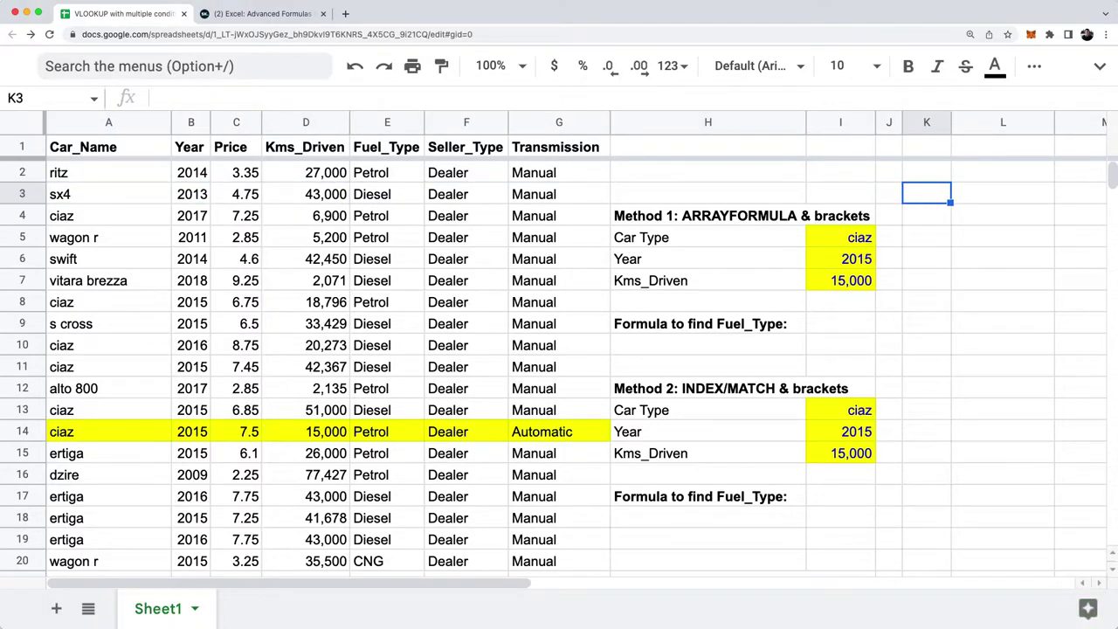
type("=vlookup(")
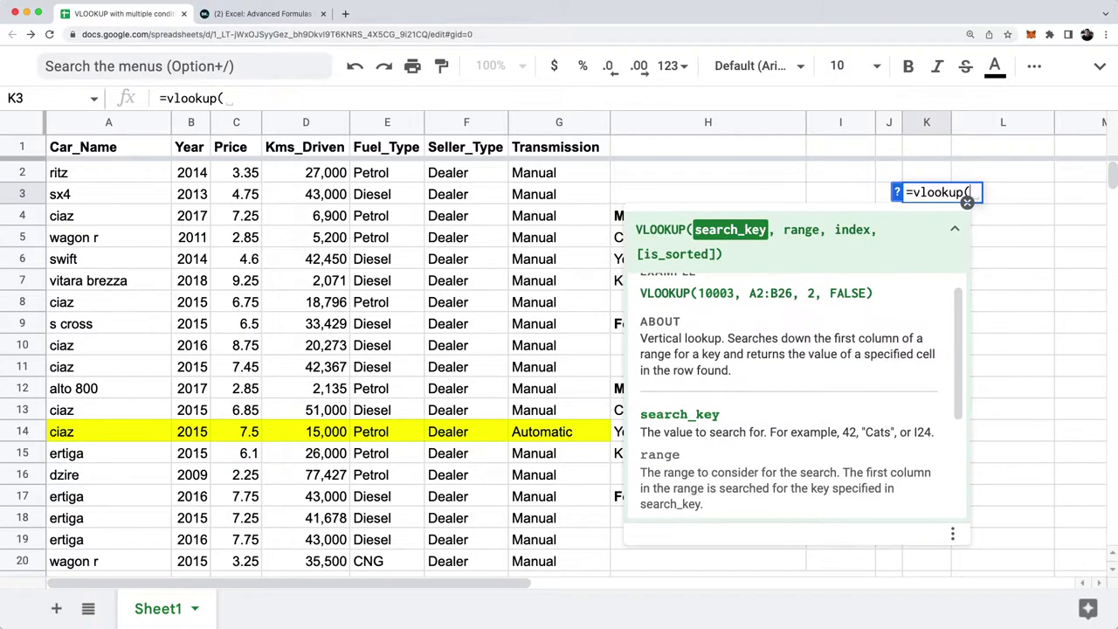
type("\"sx4\".")
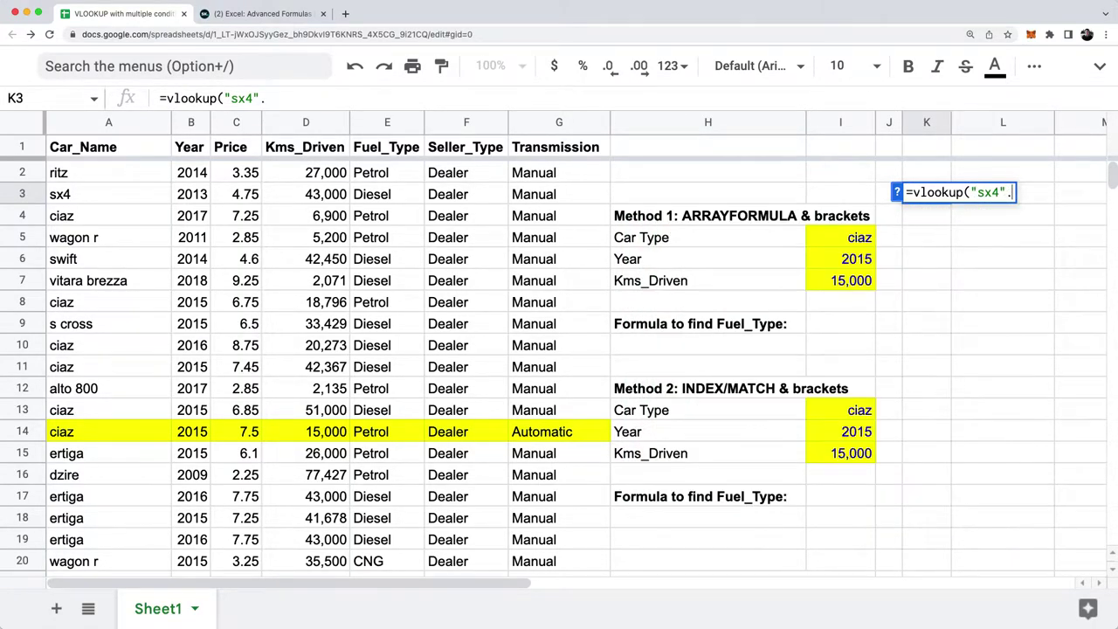
key("BackSpace")
type(",")
Step: Complete the K3 VLOOKUP with the range A1:G302, index 4 and is_sorted 0
key("Left")
key("Left")
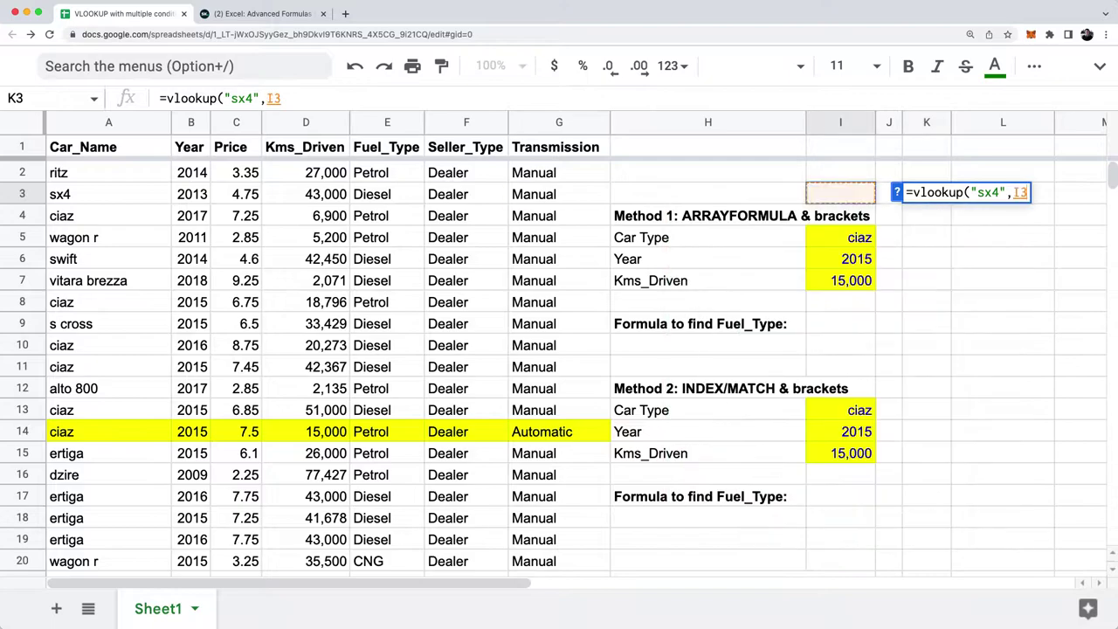
key("ctrl+Left")
key("Up")
key("Up")
key("ctrl+shift+Right")
key("ctrl+shift+Down")
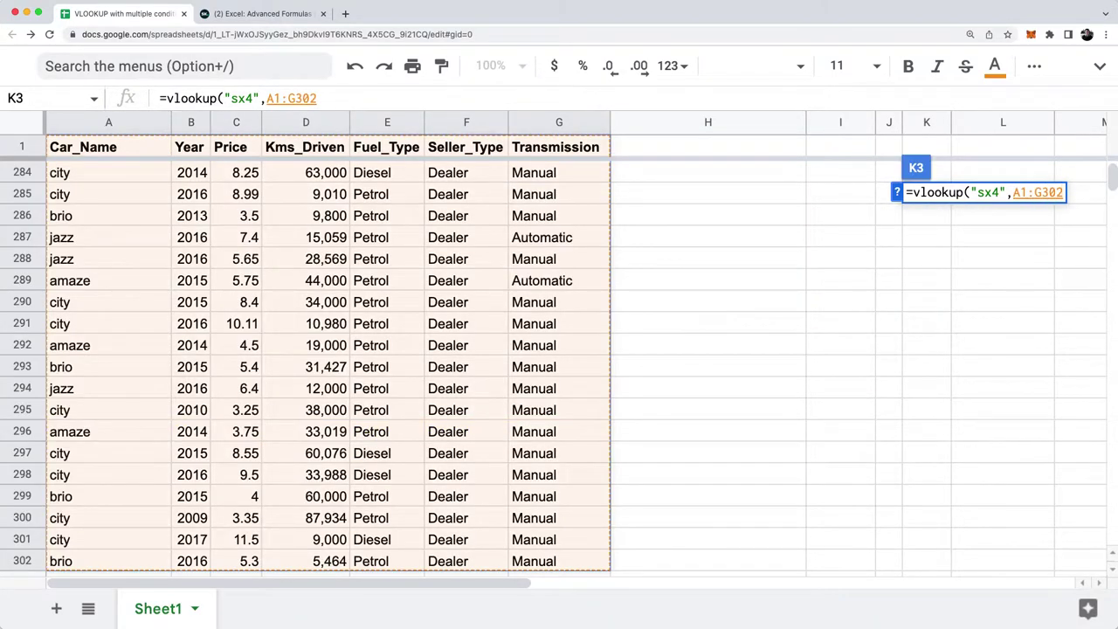
type(",")
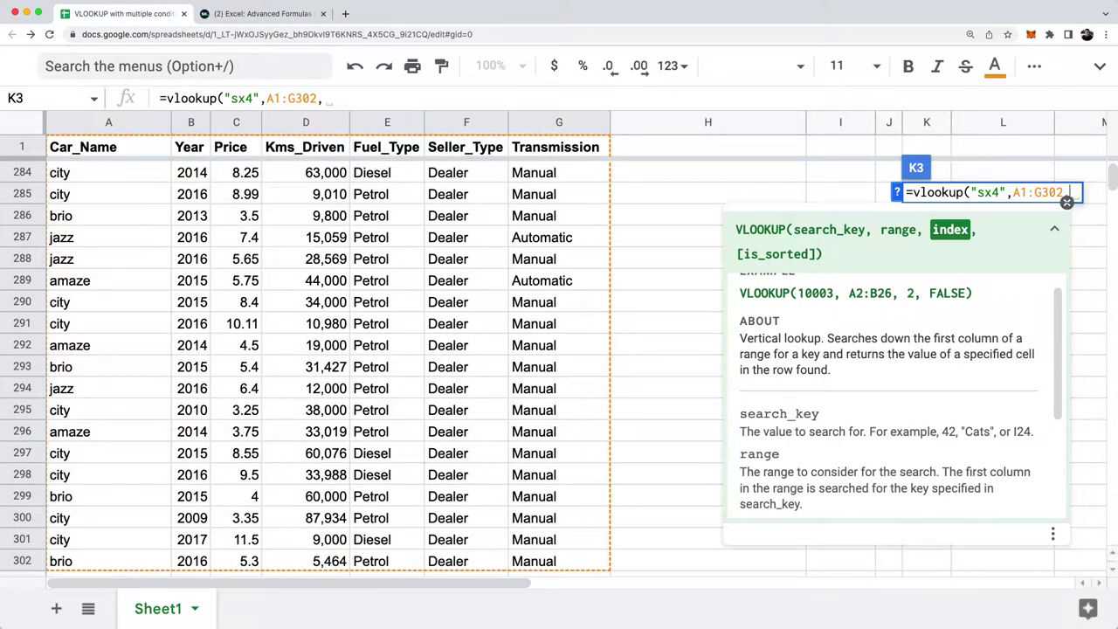
type("4,0")
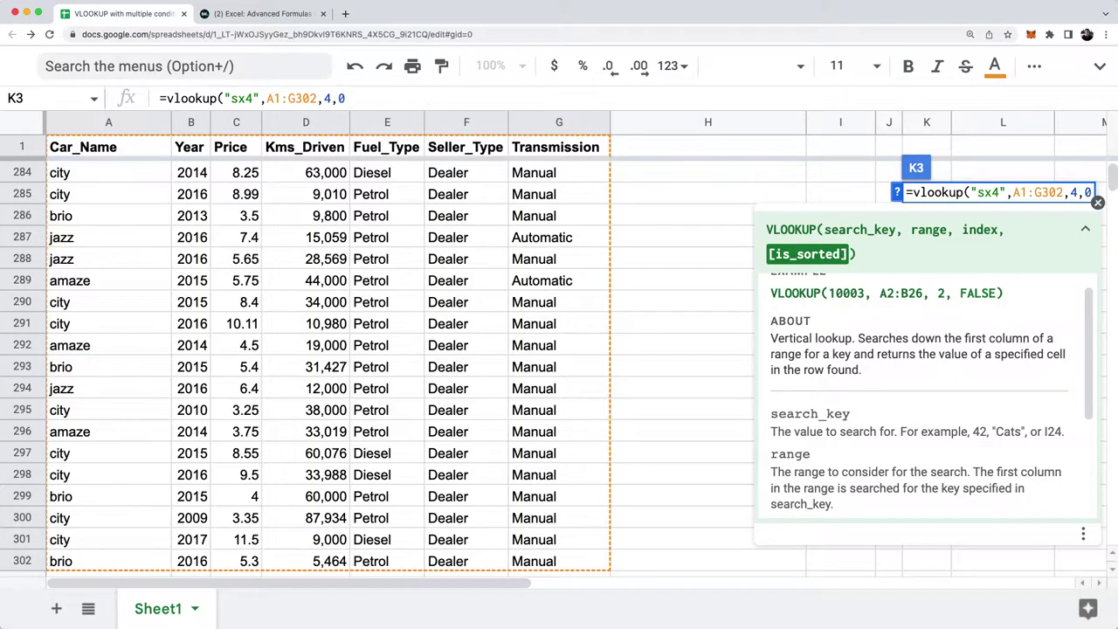
type(")")
key("Return")
Step: Change the search key in the K3 VLOOKUP formula to "ciaz"
left_click(926, 172)
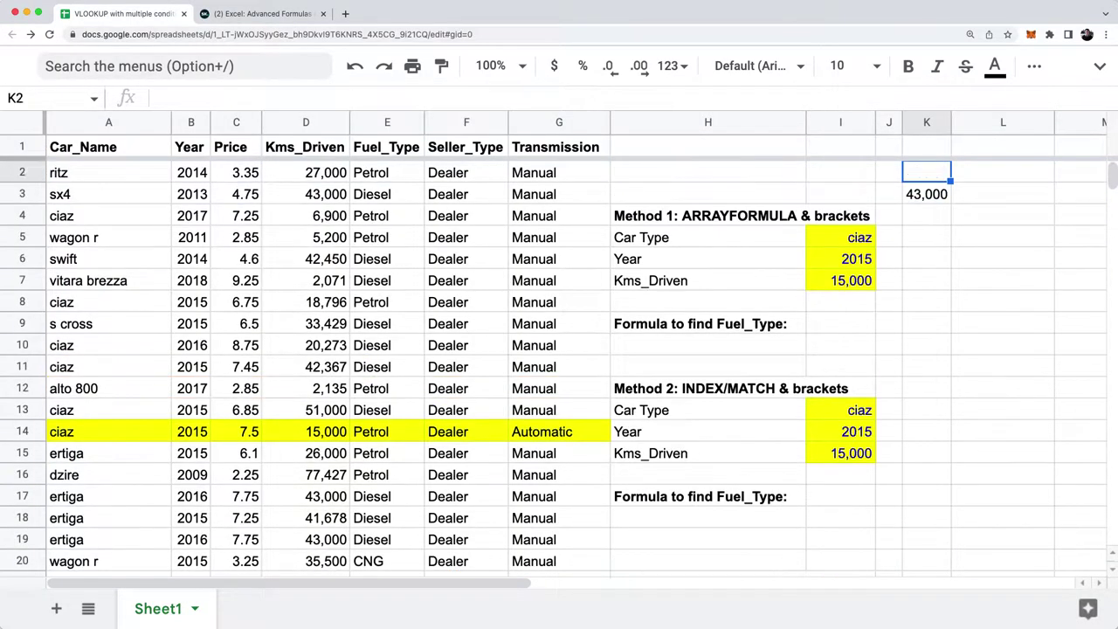
left_click(926, 193)
key("Return")
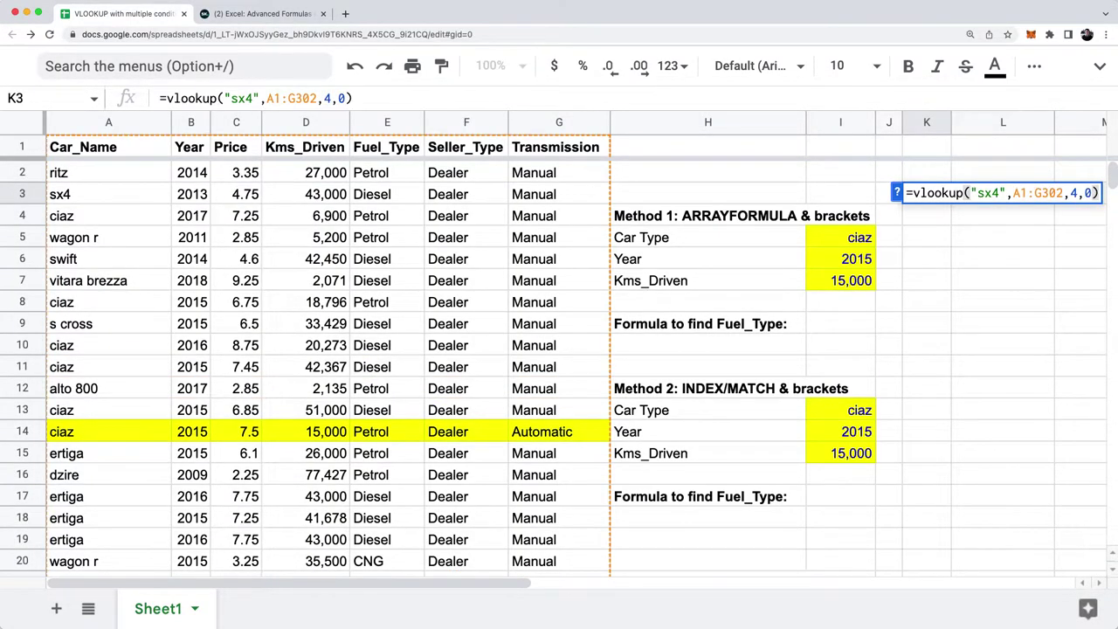
key("Escape")
key("Return")
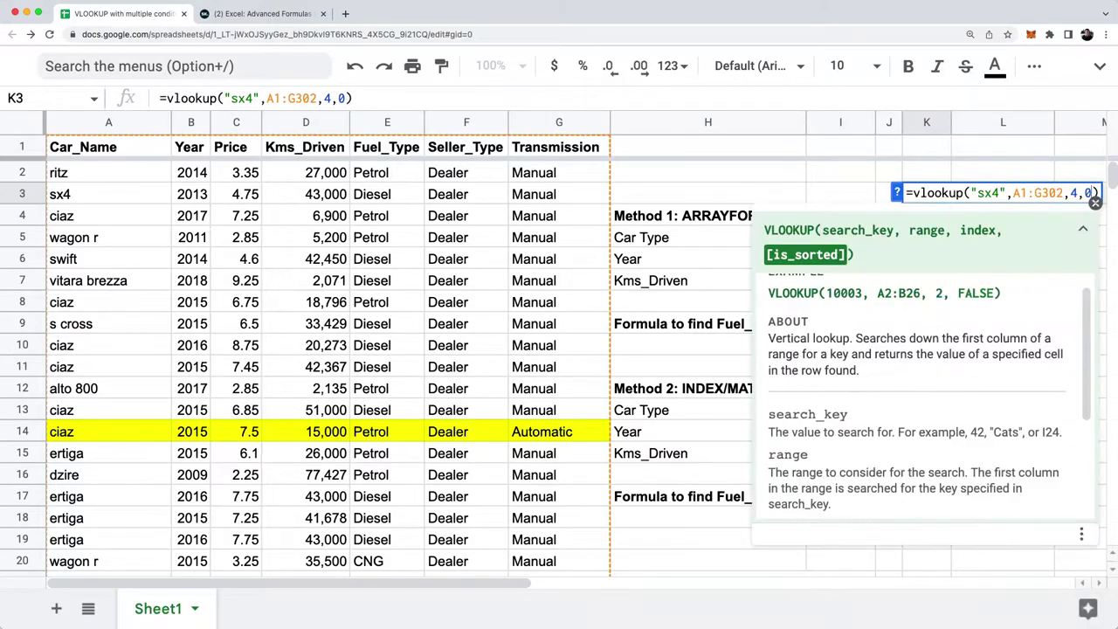
key("Left")
key("Left")
key("Left")
key("Left")
key("Left")
key("Left")
key("Left")
key("Left")
key("Left")
key("Left")
key("Left")
key("Left")
key("Left")
key("Left")
key("shift+Left")
key("shift+Left")
key("shift+Left")
type("ciaz")
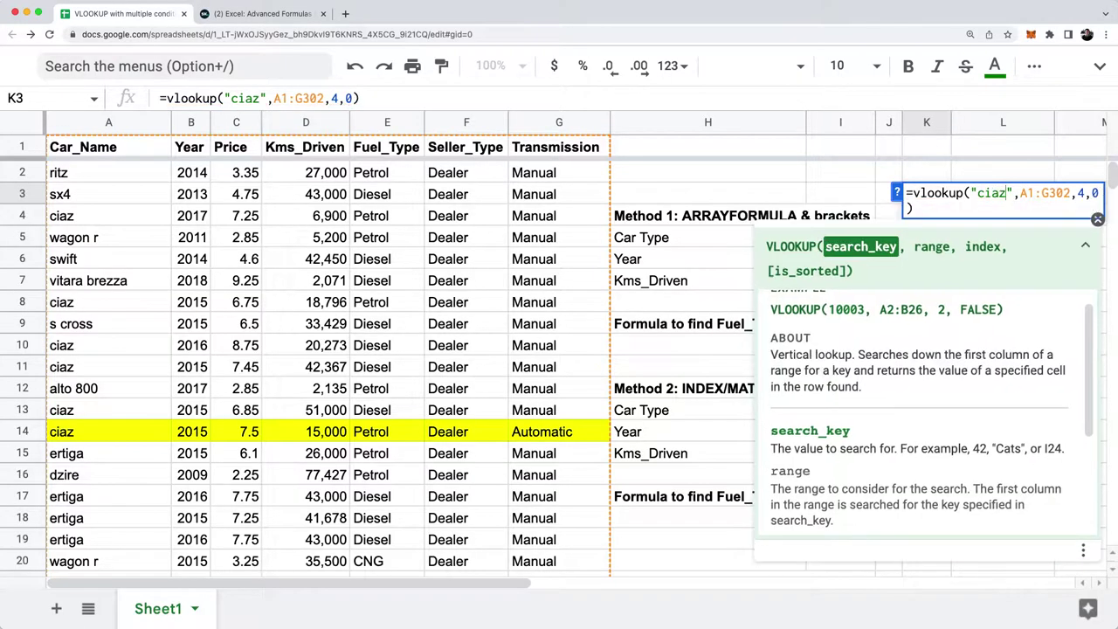
key("Return")
Step: Review the formula in K3 and examine the repeated ciaz entries in the Car_Name column
key("Up")
key("Return")
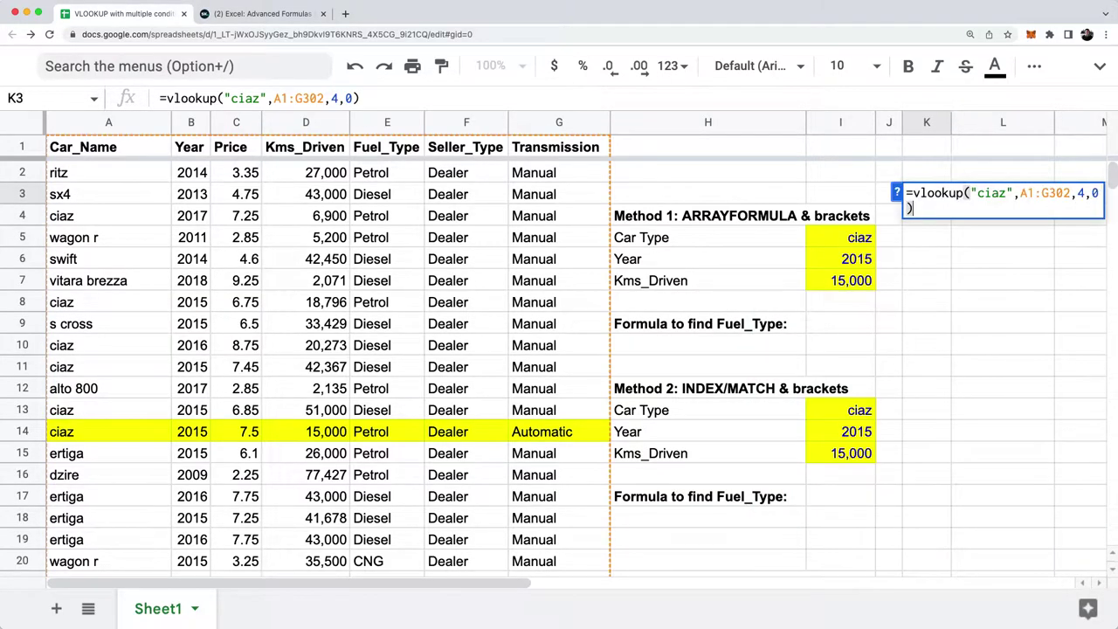
key("Escape")
key("Left")
key("Left")
key("Left")
key("Left")
key("Left")
key("Left")
key("Left")
key("Left")
key("Left")
key("Left")
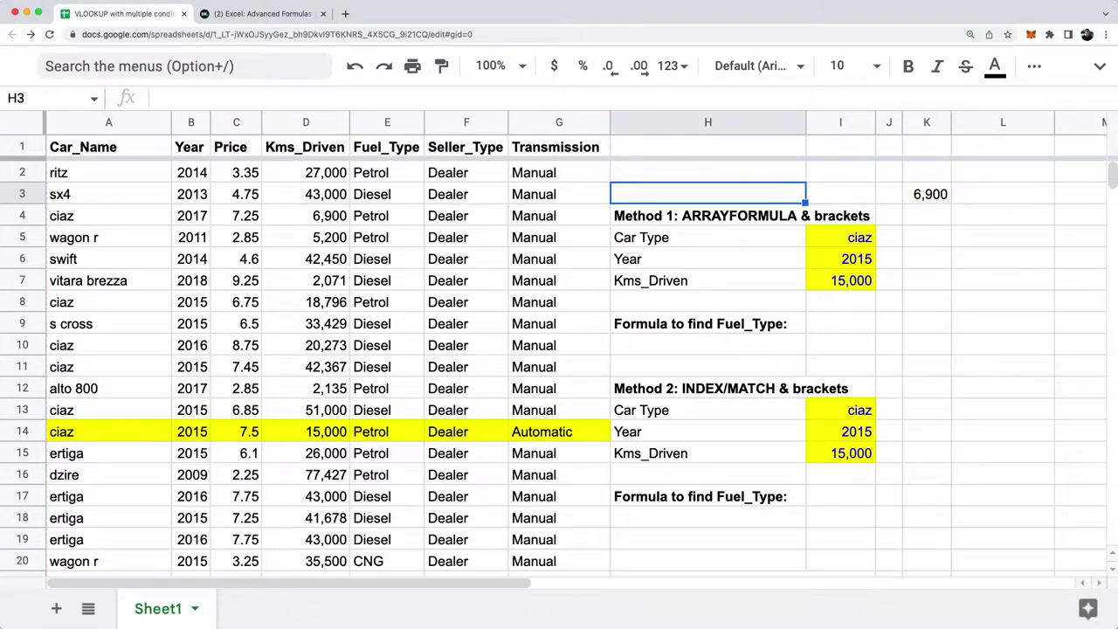
key("Down")
key("Down")
key("Down")
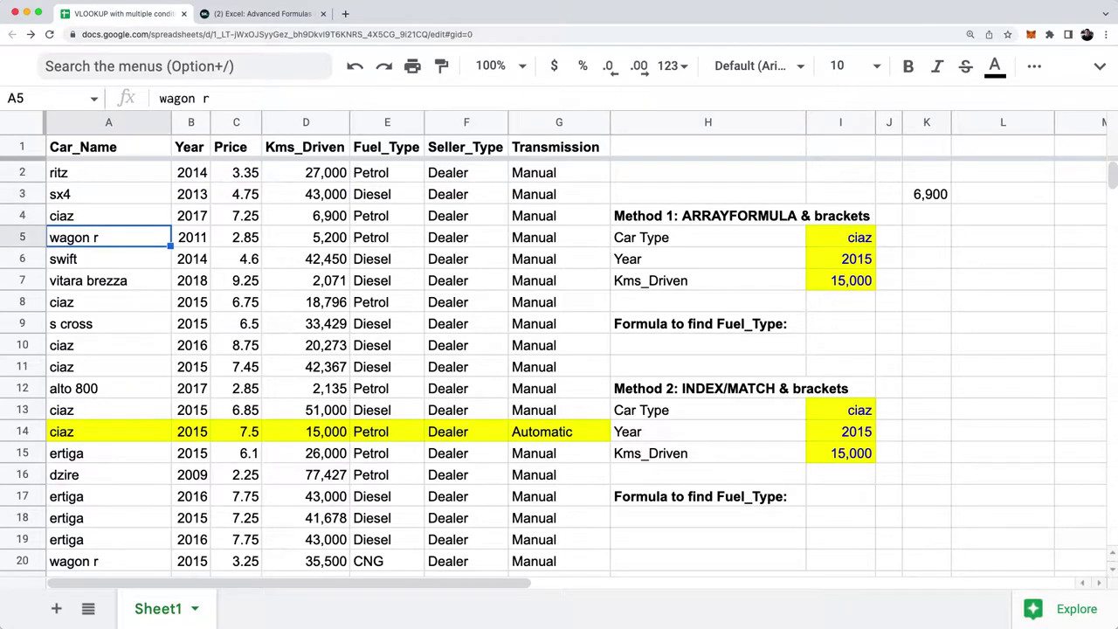
key("Up")
key("Up")
key("Down")
key("Down")
key("Down")
key("Down")
key("Down")
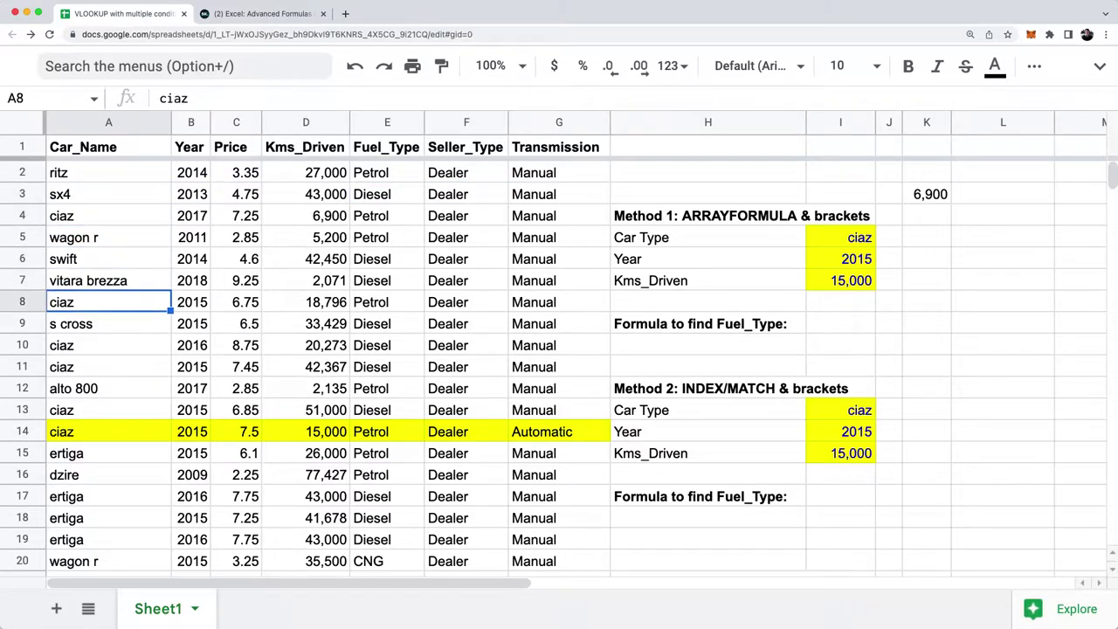
key("Up")
key("Up")
key("Up")
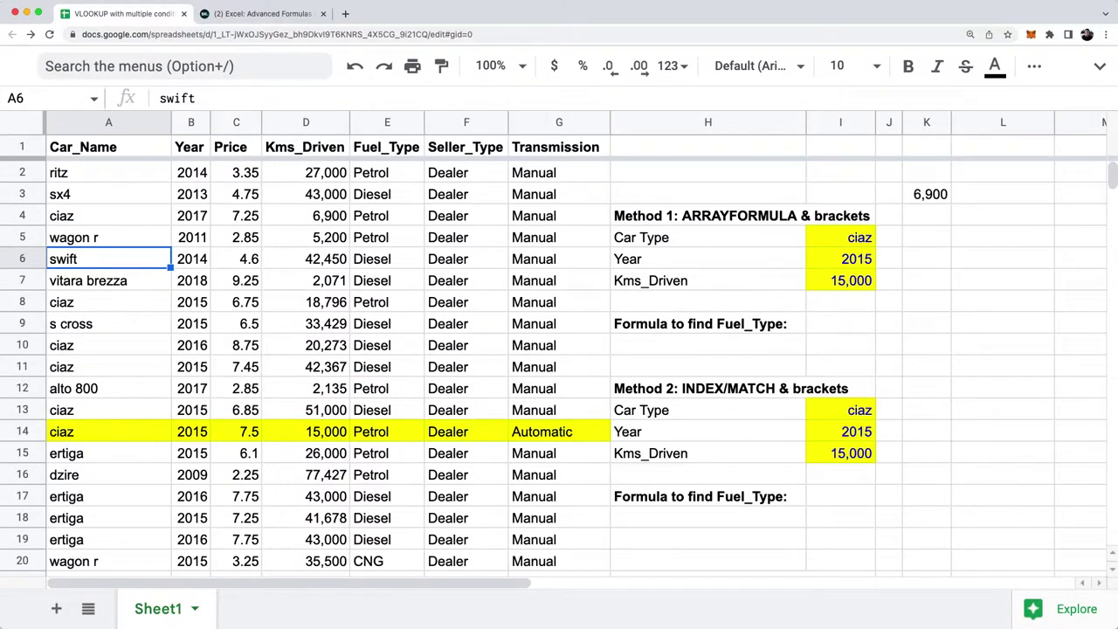
Step: Examine the swift record across to its fuel type and the first ciaz record across to its Kms_Driven value
key("Right")
key("Right")
key("Right")
key("Right")
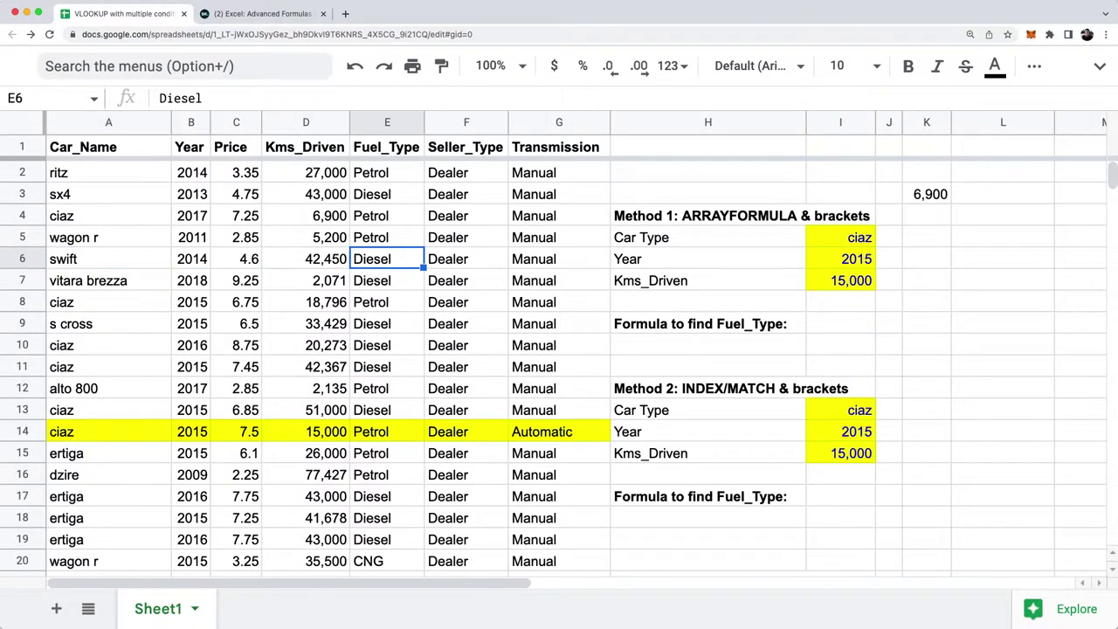
key("Left")
key("Left")
key("Left")
key("Left")
key("Up")
key("Up")
key("Up")
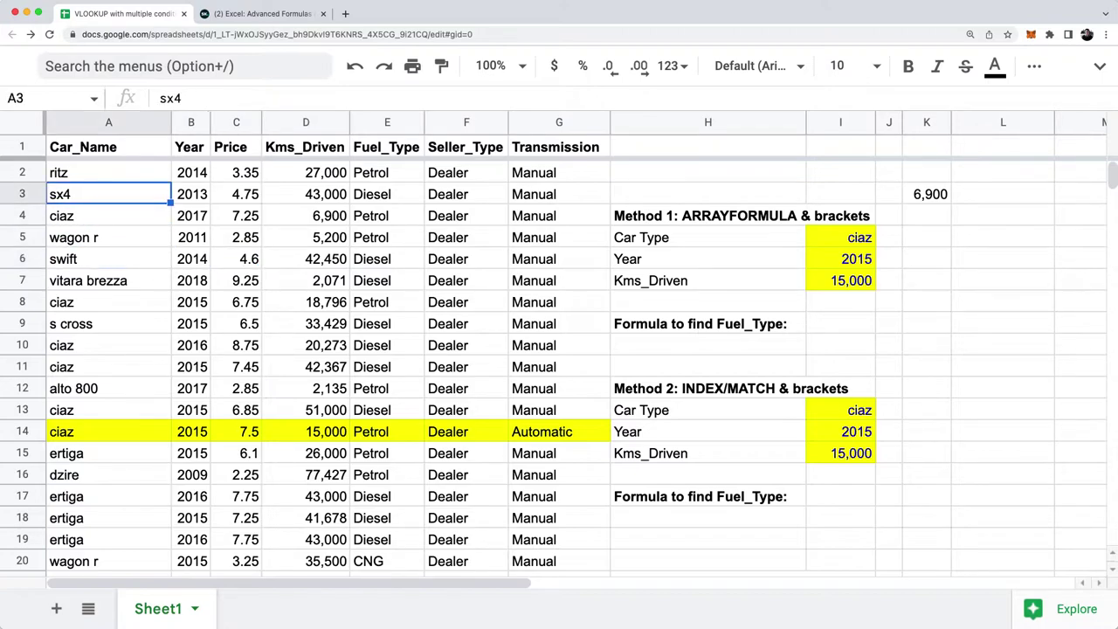
key("Down")
key("Return")
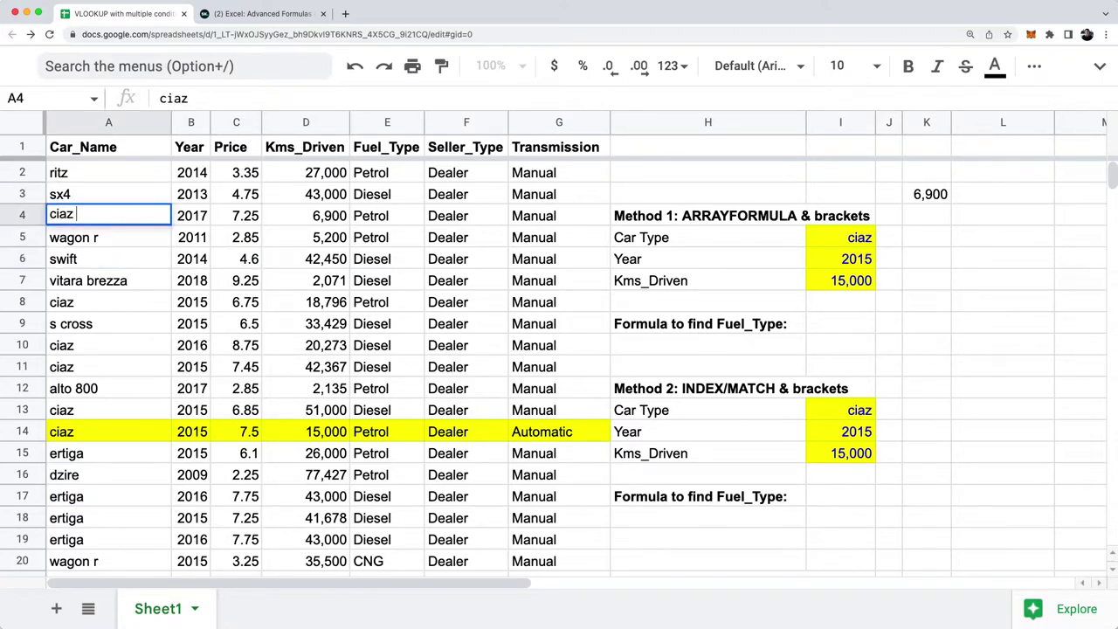
key("Tab")
key("Right")
key("Right")
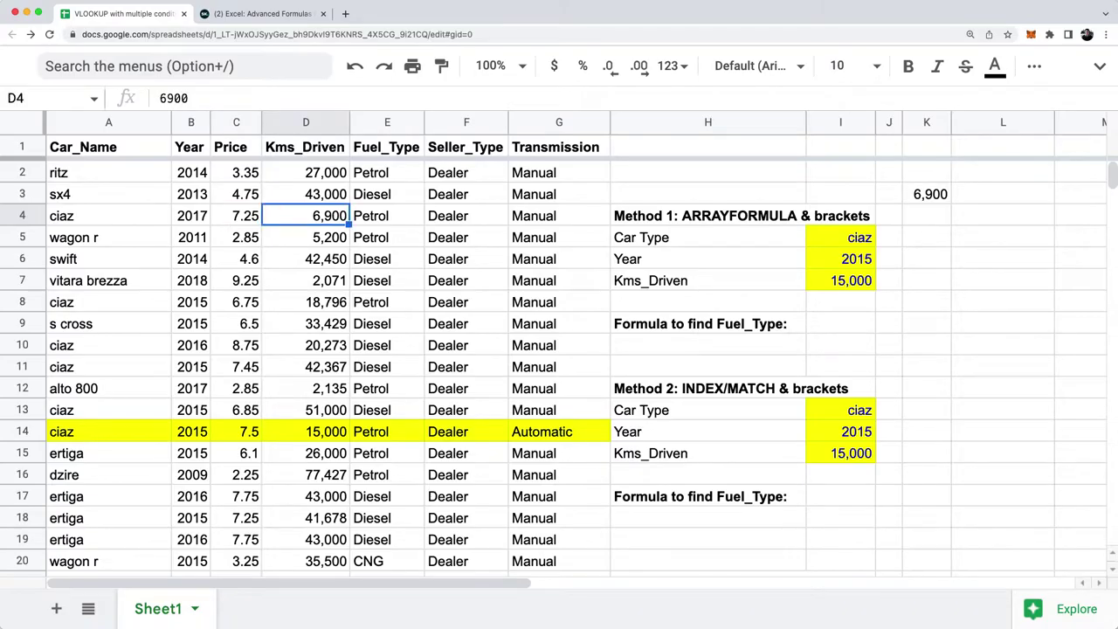
Step: Compare the further ciaz records in rows 10 and 11 by year, price and Kms_Driven
key("Down")
key("Down")
key("Down")
key("Down")
key("Down")
key("Down")
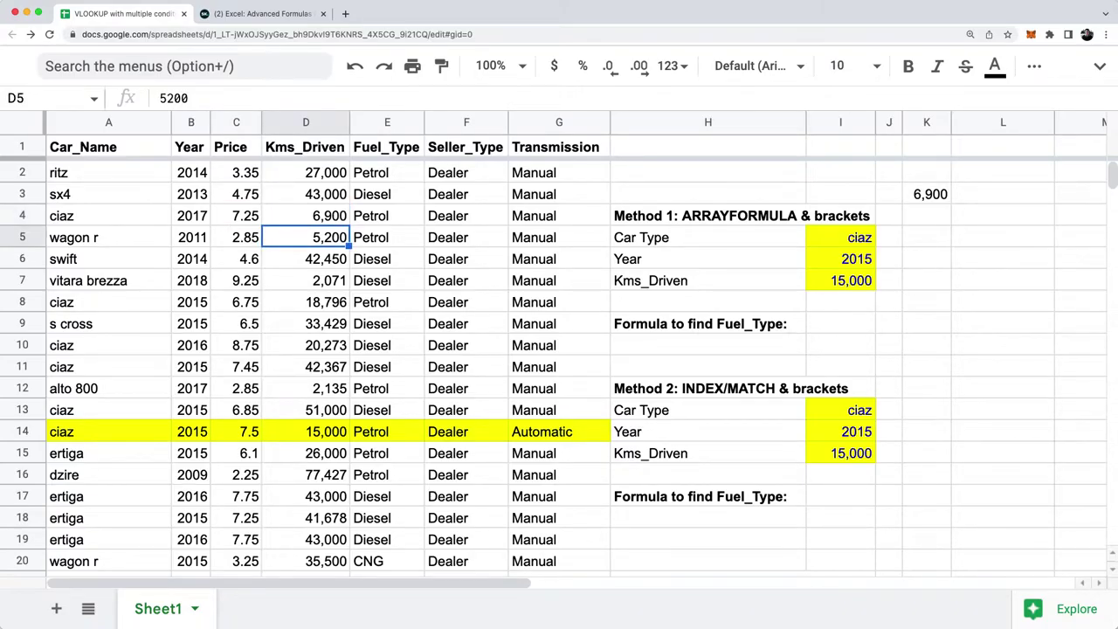
key("Left")
key("Left")
key("Left")
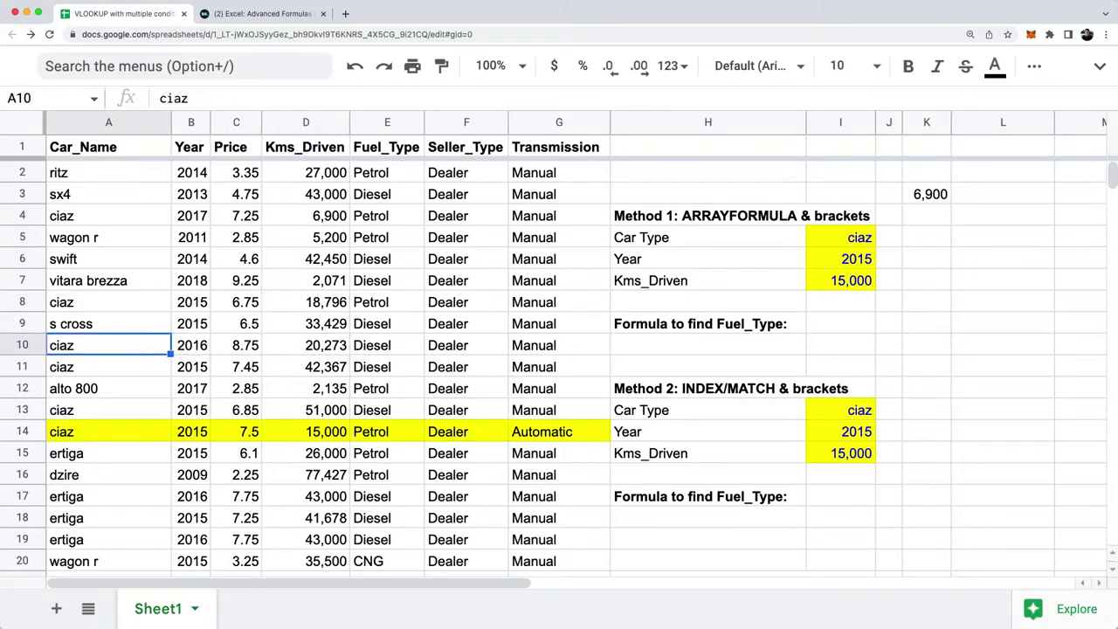
key("Down")
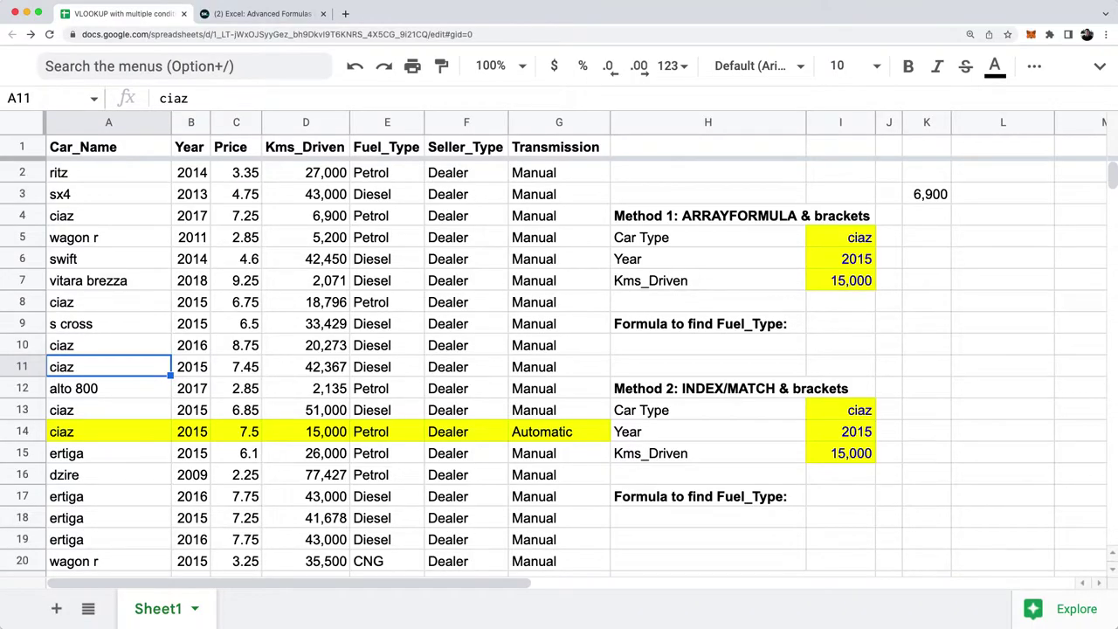
key("Right")
key("Right")
key("Right")
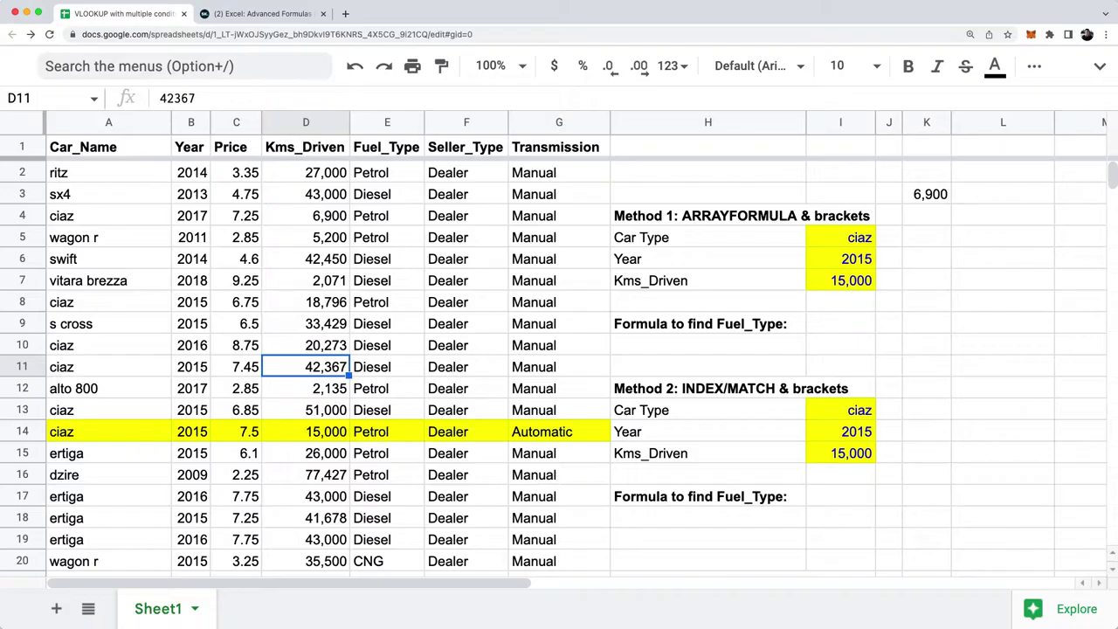
key("Left")
key("Left")
key("Left")
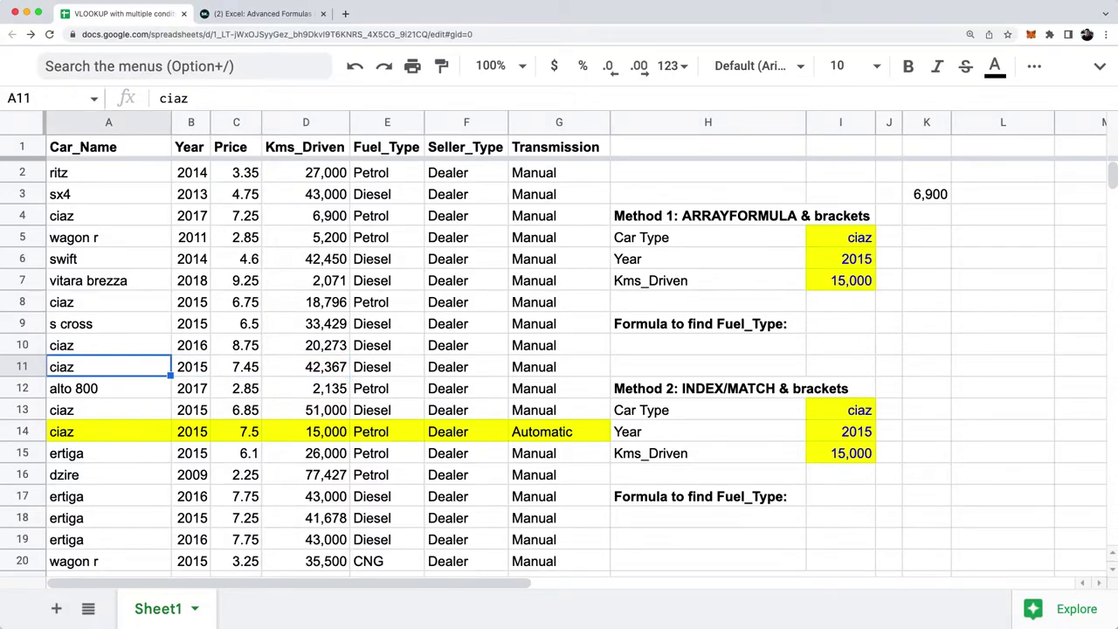
key("Right")
key("Right")
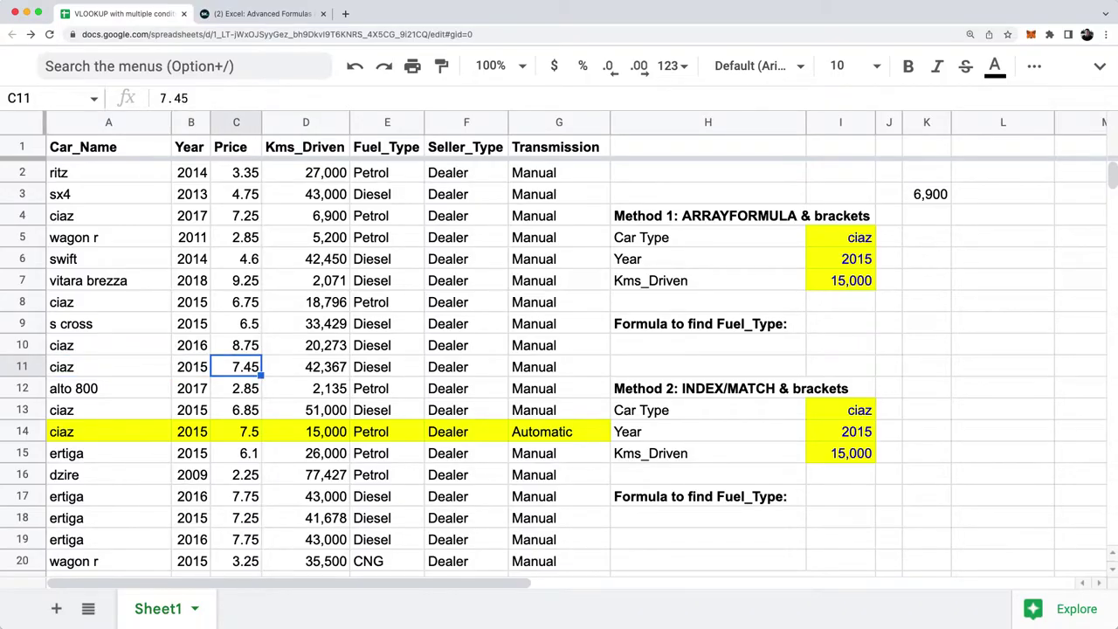
key("Right")
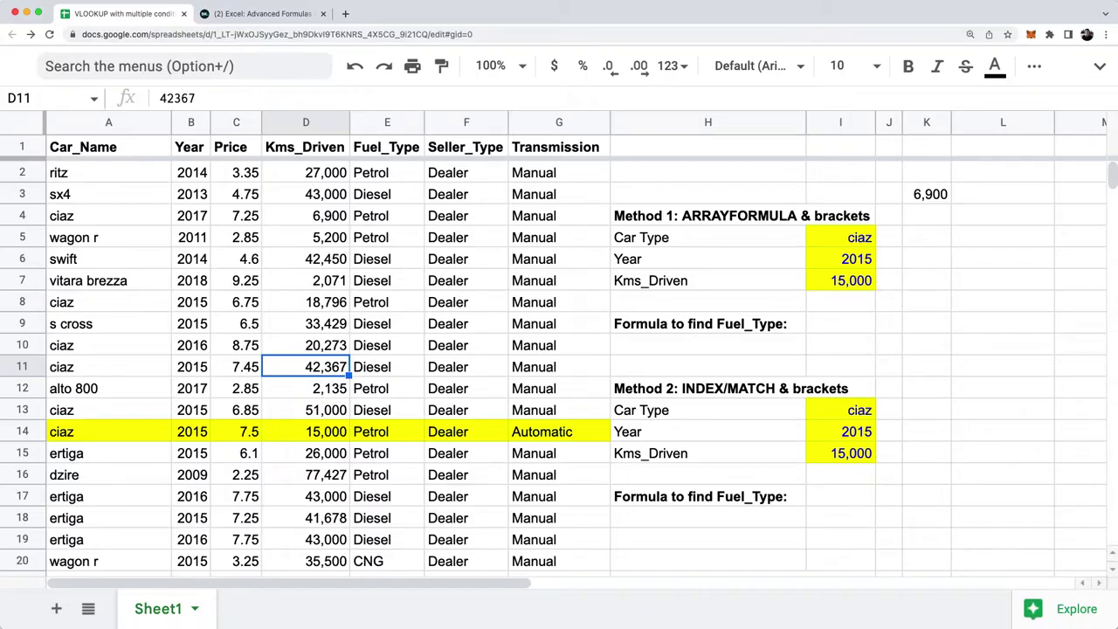
Step: Delete the test VLOOKUP formula from K3
key("Right")
key("Right")
key("Right")
key("Right")
key("Right")
key("Right")
key("Right")
key("Up")
key("Up")
key("Up")
key("Up")
key("Up")
key("Up")
key("Up")
key("Up")
key("Delete")
Step: Examine the Method 1 criteria for Car Type, Year and Kms_Driven down to the Fuel_Type formula heading
key("Left")
key("Left")
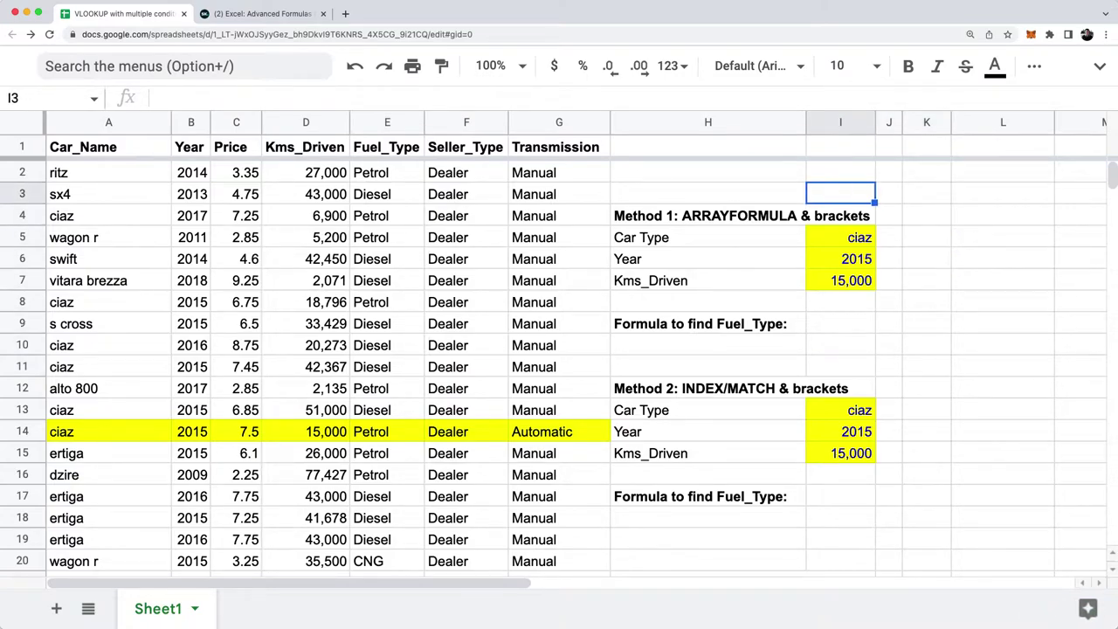
key("Left")
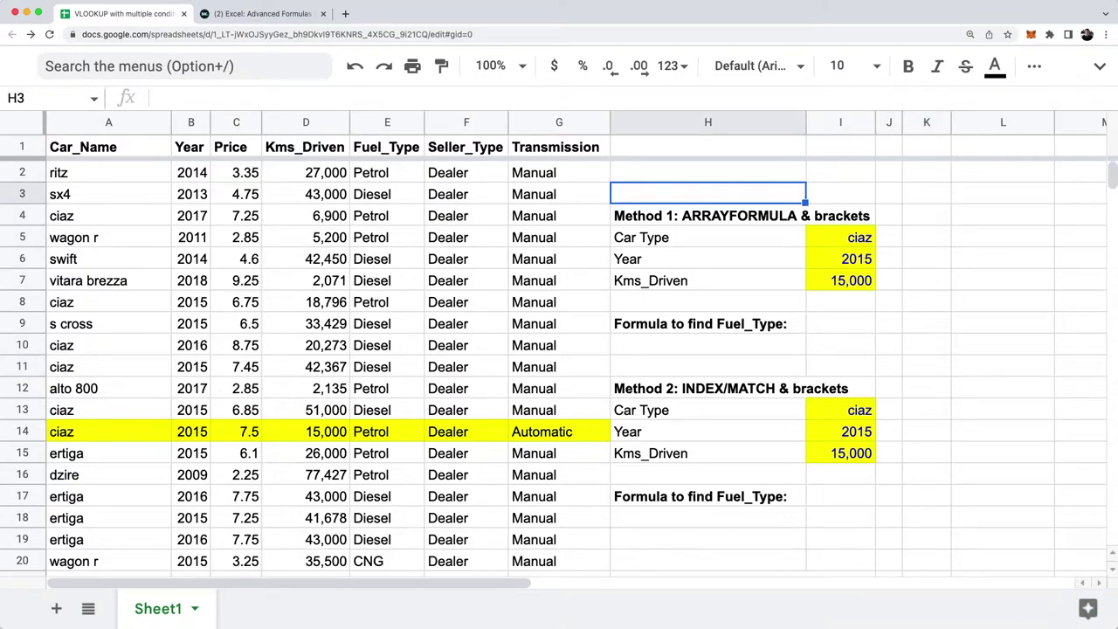
key("Down")
key("Down")
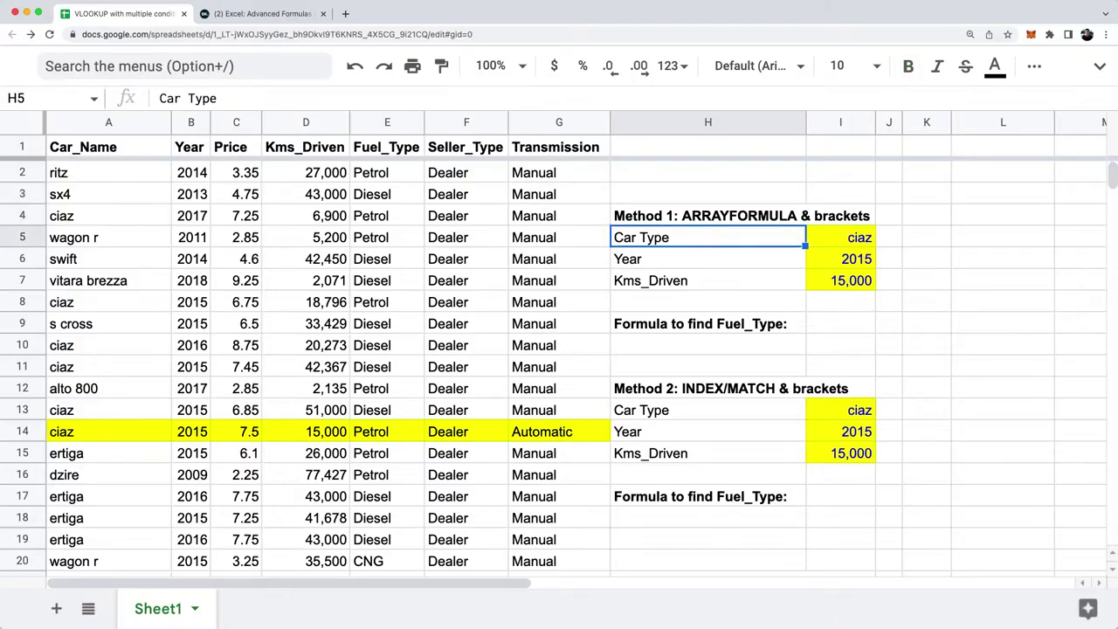
key("Down")
key("Down")
key("Down")
key("Down")
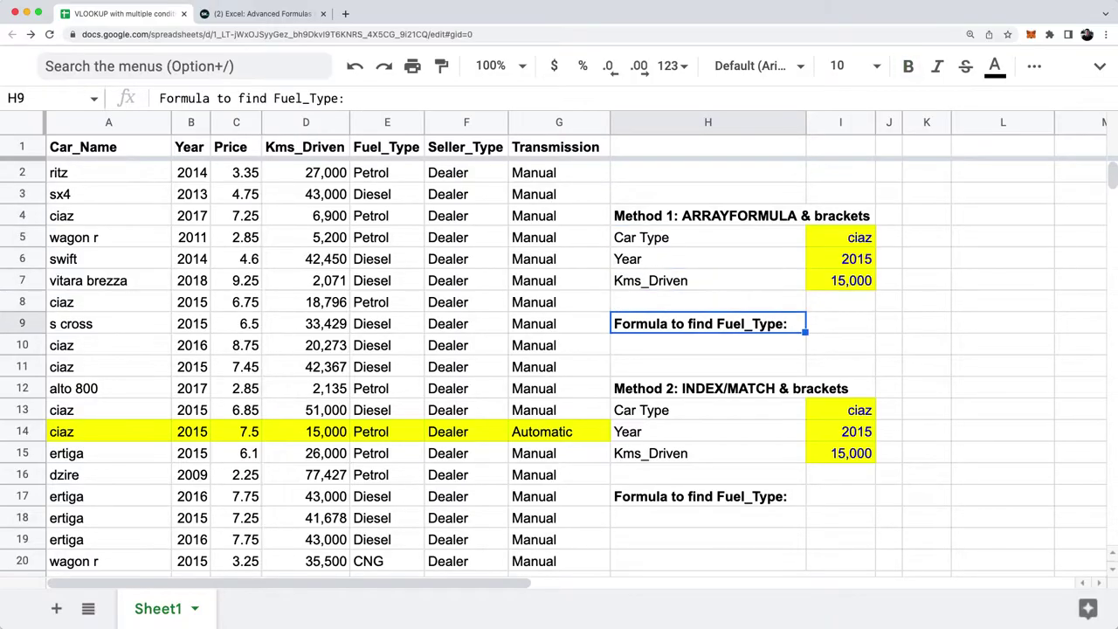
Step: Examine the Fuel_Type column from its header down through the first records
key("Return")
key("Escape")
key("Up")
key("Up")
key("Up")
key("Up")
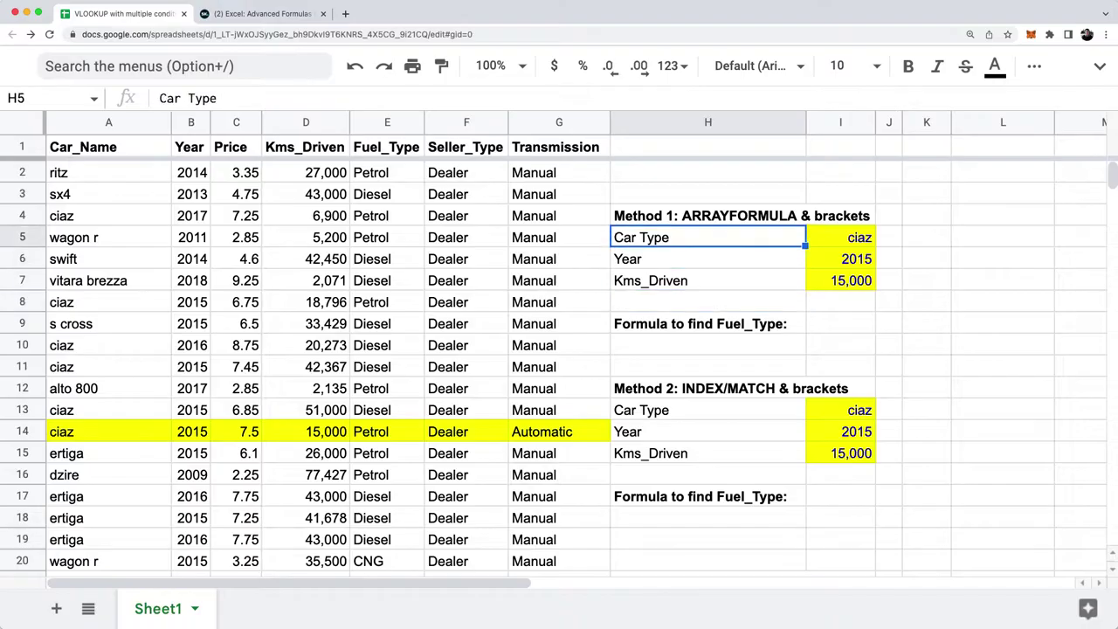
key("Up")
key("Up")
key("Up")
key("Up")
key("Left")
key("Left")
key("Left")
key("Down")
key("Down")
key("Down")
key("Down")
key("Down")
key("Down")
key("Down")
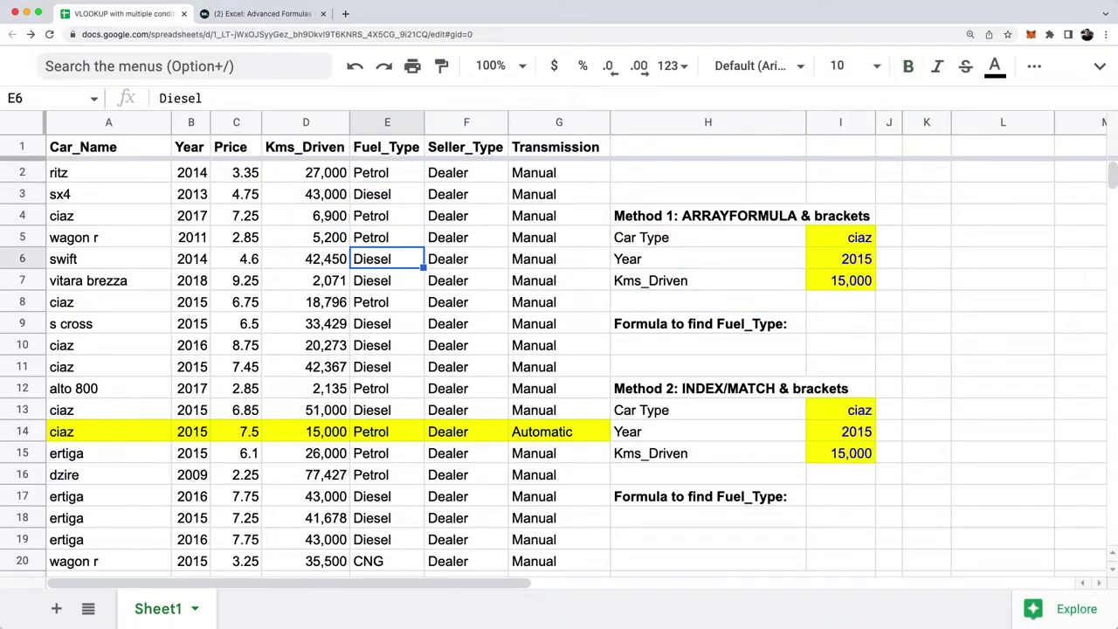
Step: Examine the Method 1 criteria values for car type, year and Kms_Driven in I5, I6 and I7
key("Right")
key("Right")
key("Right")
key("Right")
key("Right")
key("Up")
key("Up")
key("Up")
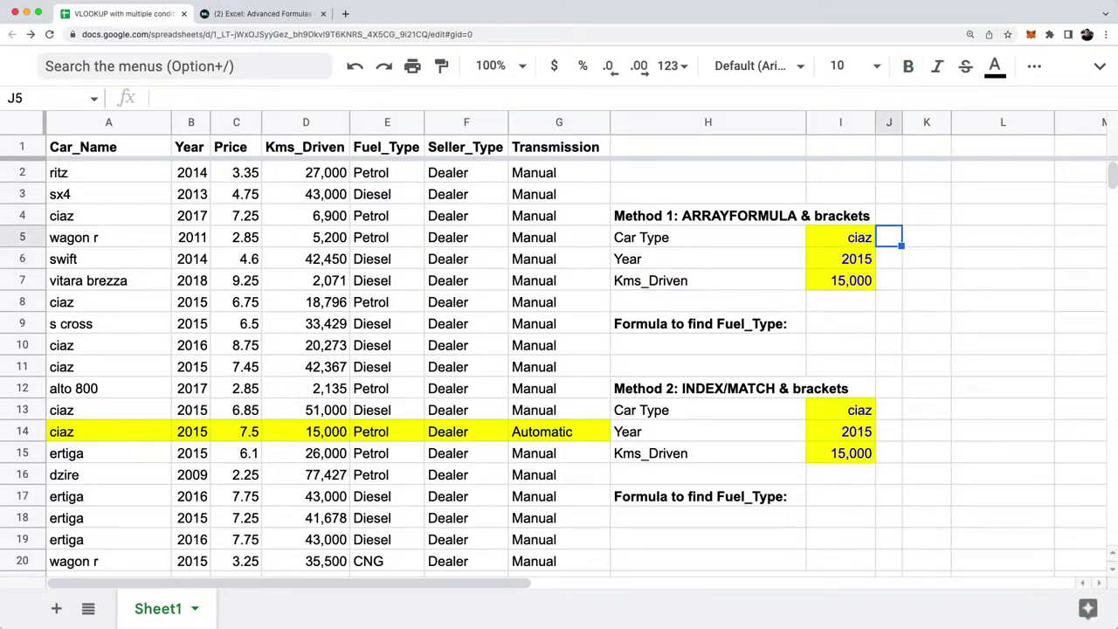
key("Left")
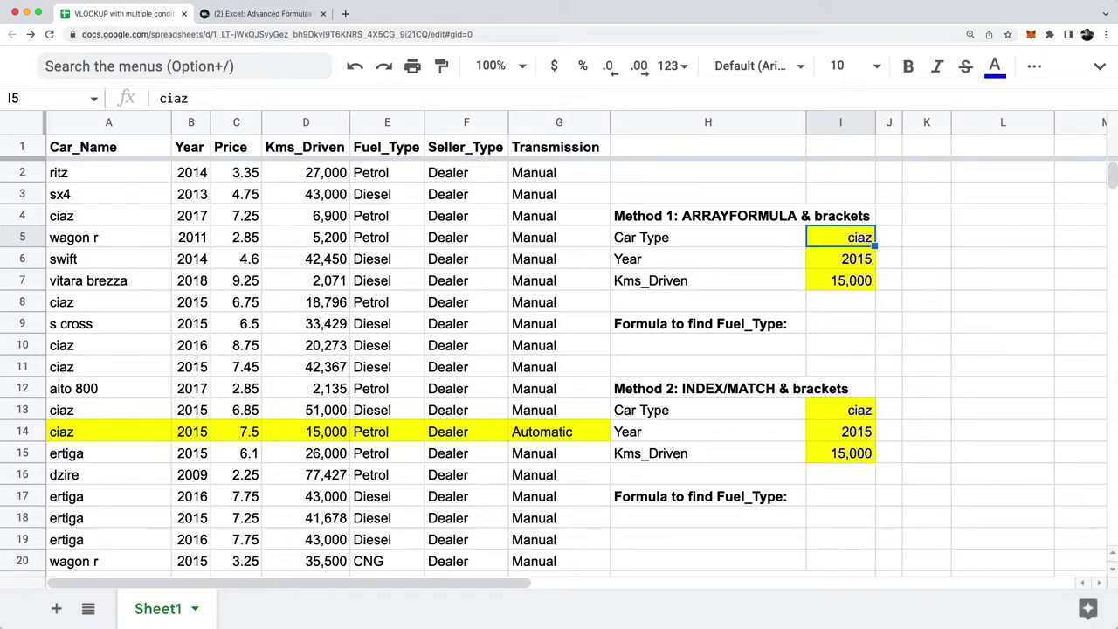
key("Down")
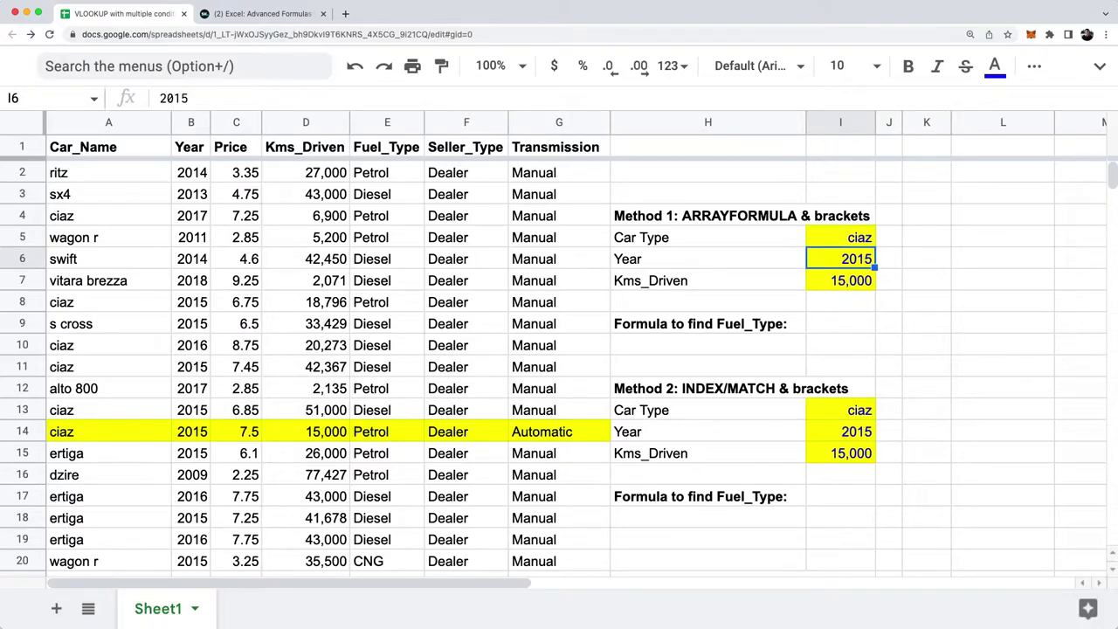
key("Down")
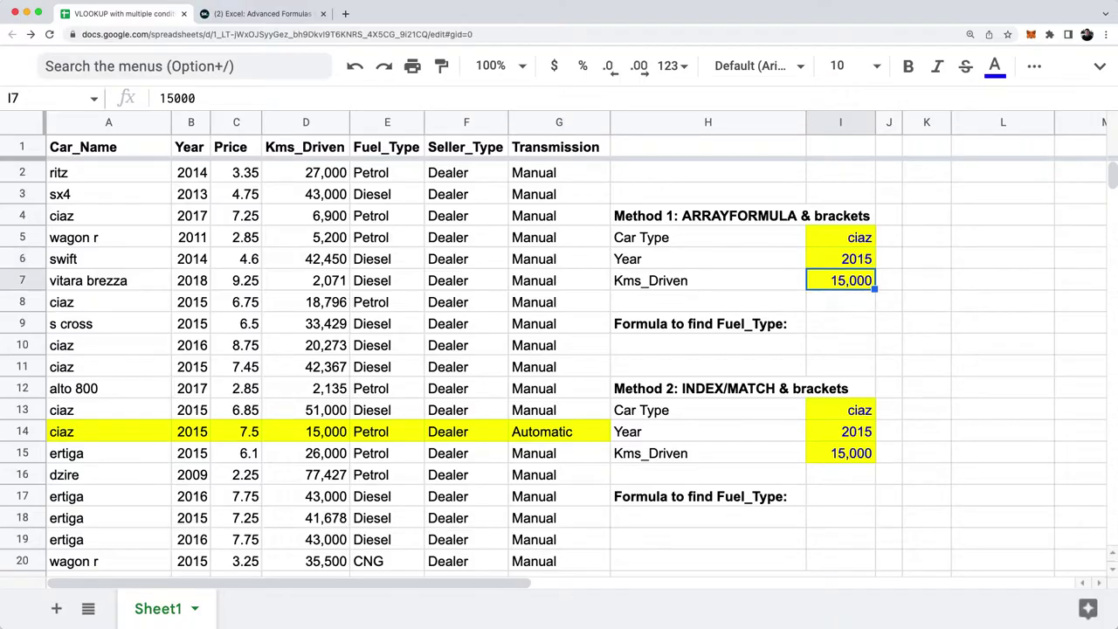
key("Down")
key("Down")
type("=v")
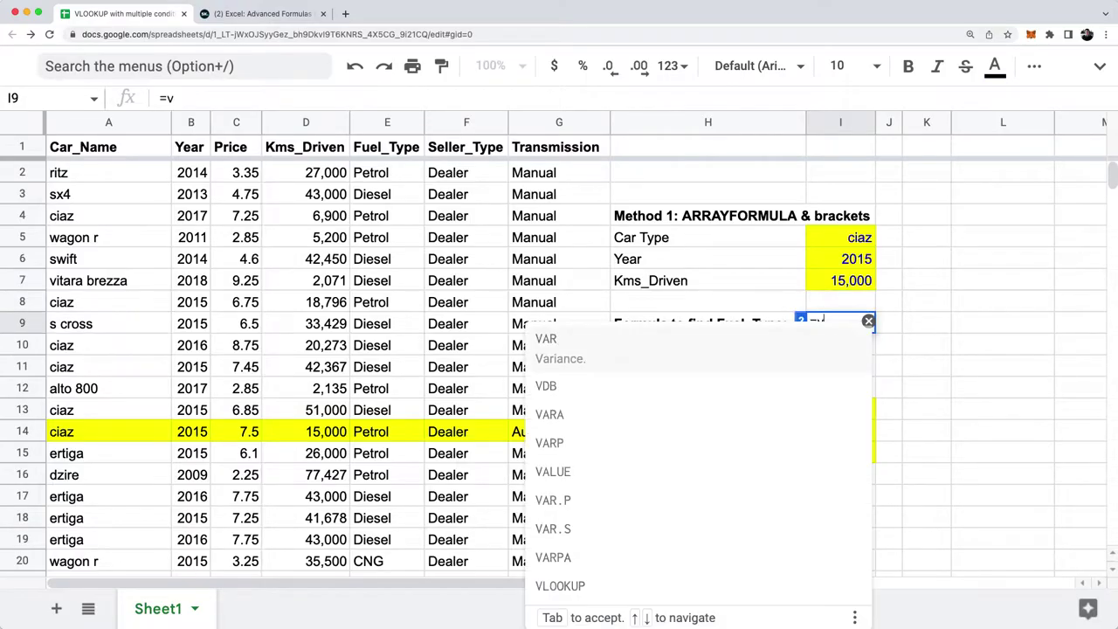
type("lookup(")
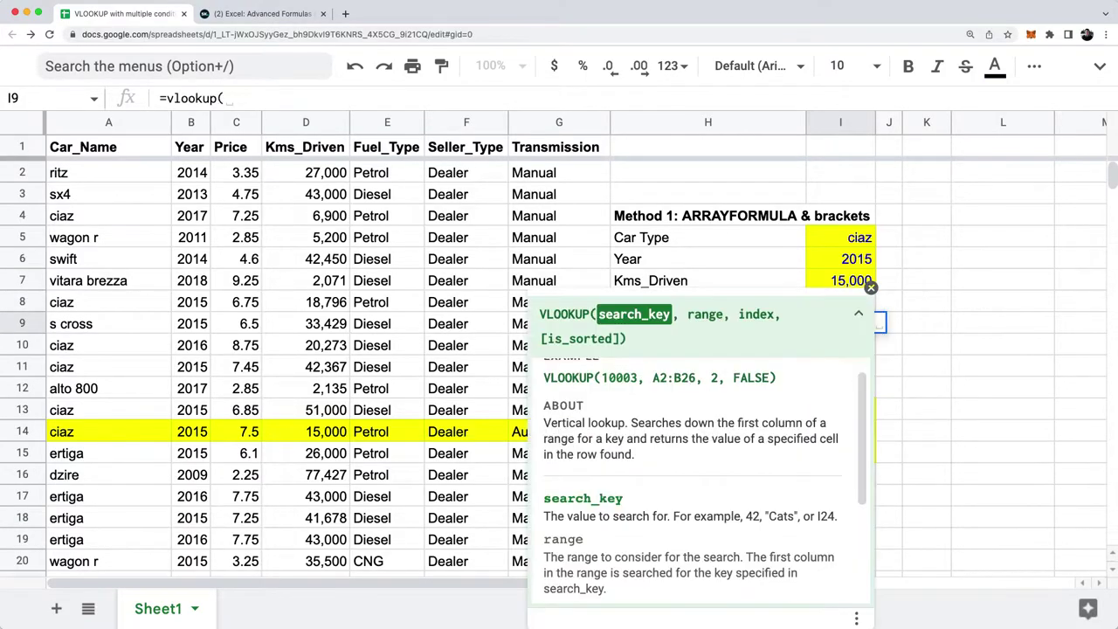
key("Up")
key("Up")
key("Up")
key("Up")
key("Up")
key("Down")
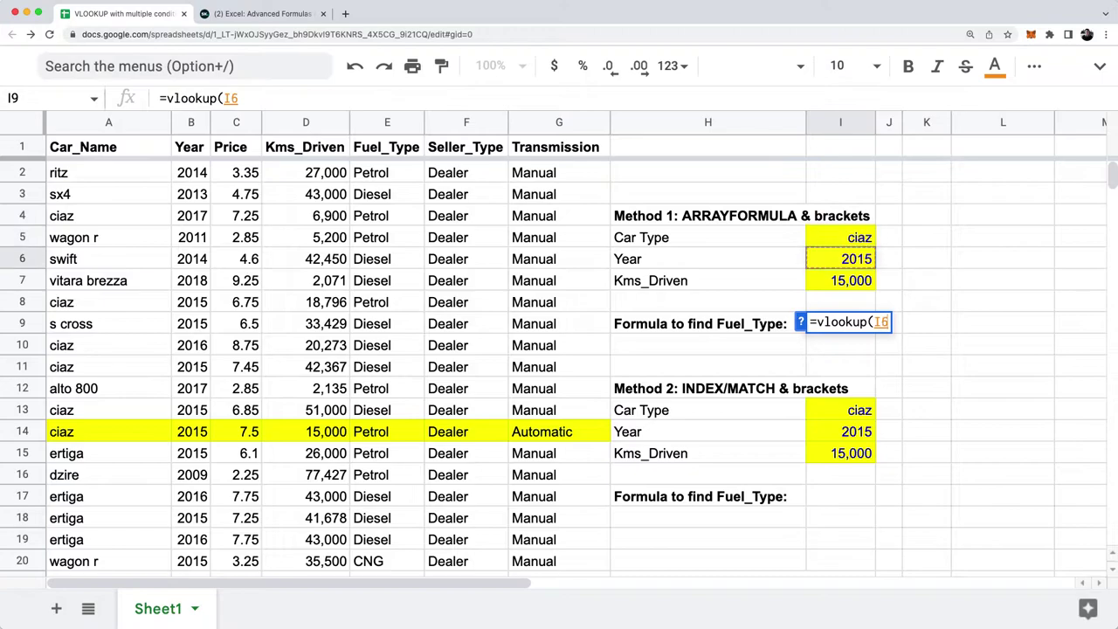
key("shift+Down")
key("shift+Down")
key("Escape")
Step: Examine the data table across columns A to G, then its Year and Kms_Driven criteria columns individually
key("Left")
key("Left")
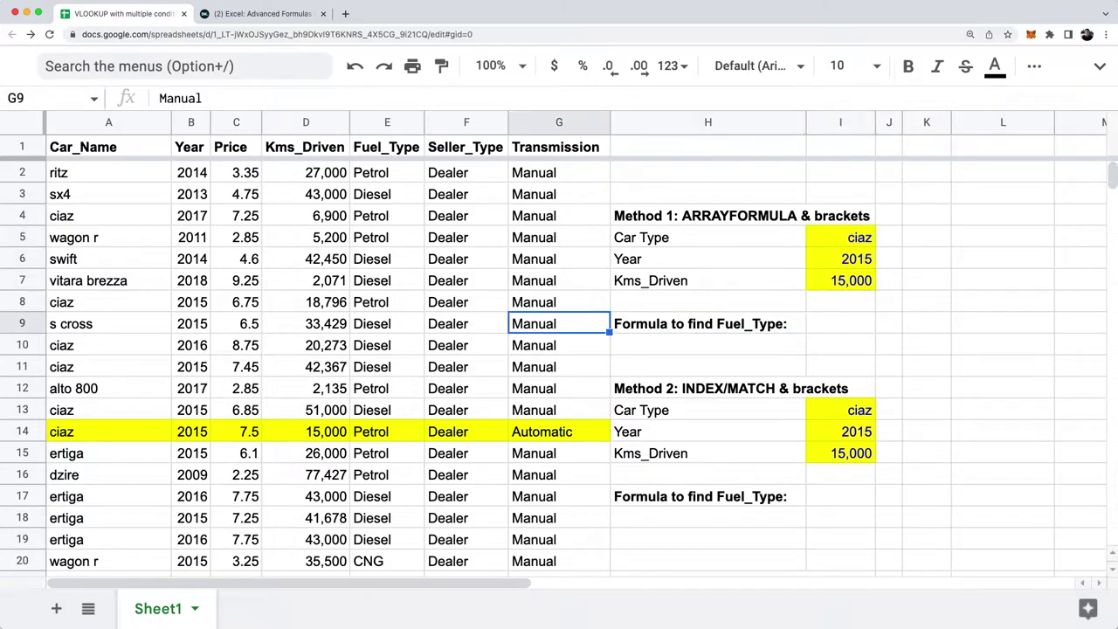
key("ctrl+Left")
key("ctrl+Up")
key("Right")
key("Right")
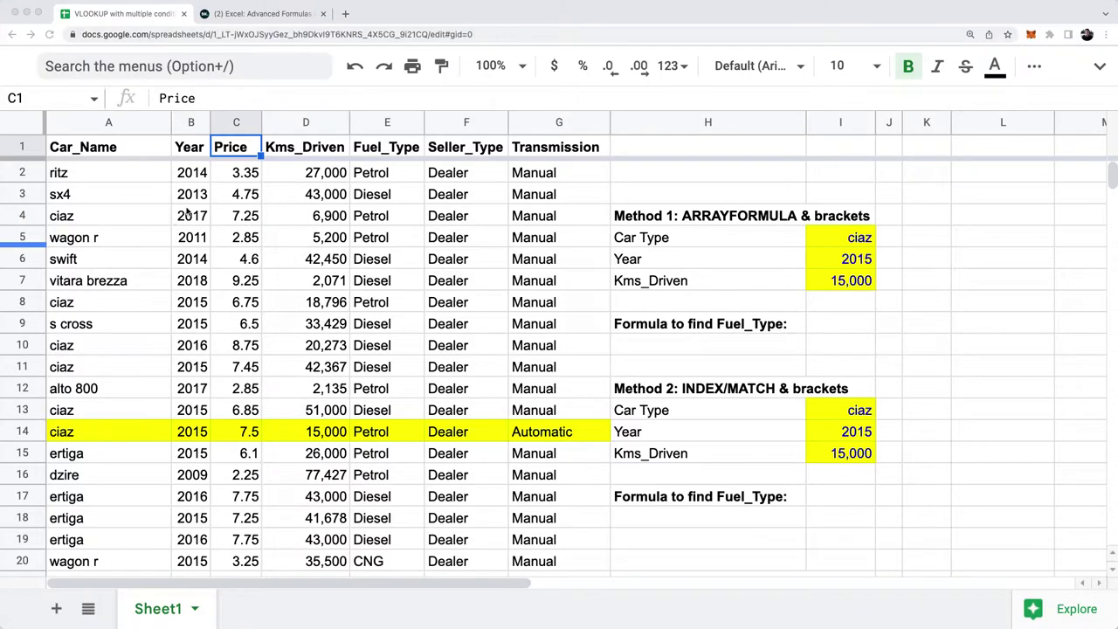
left_click_drag(118, 122, 559, 118)
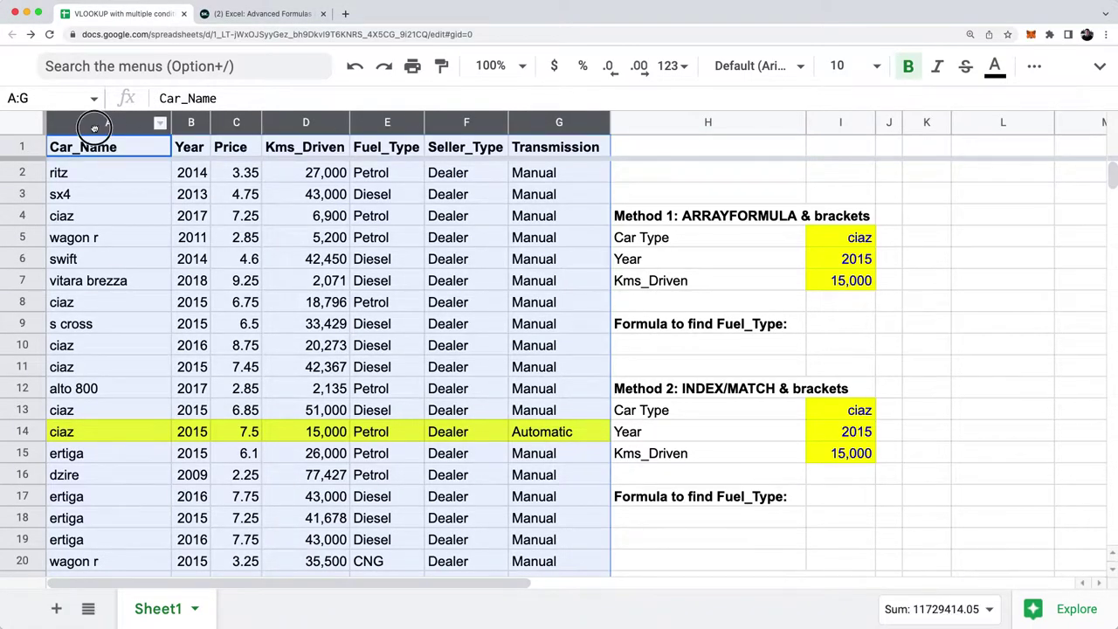
left_click(197, 214)
left_click(139, 126)
left_click(197, 123)
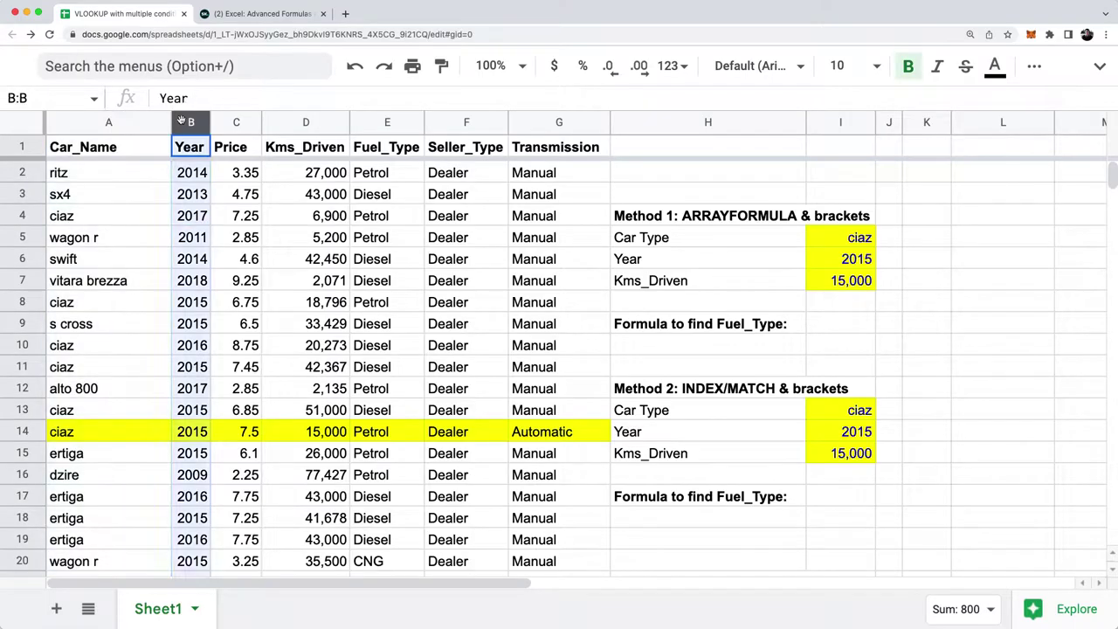
left_click(297, 123)
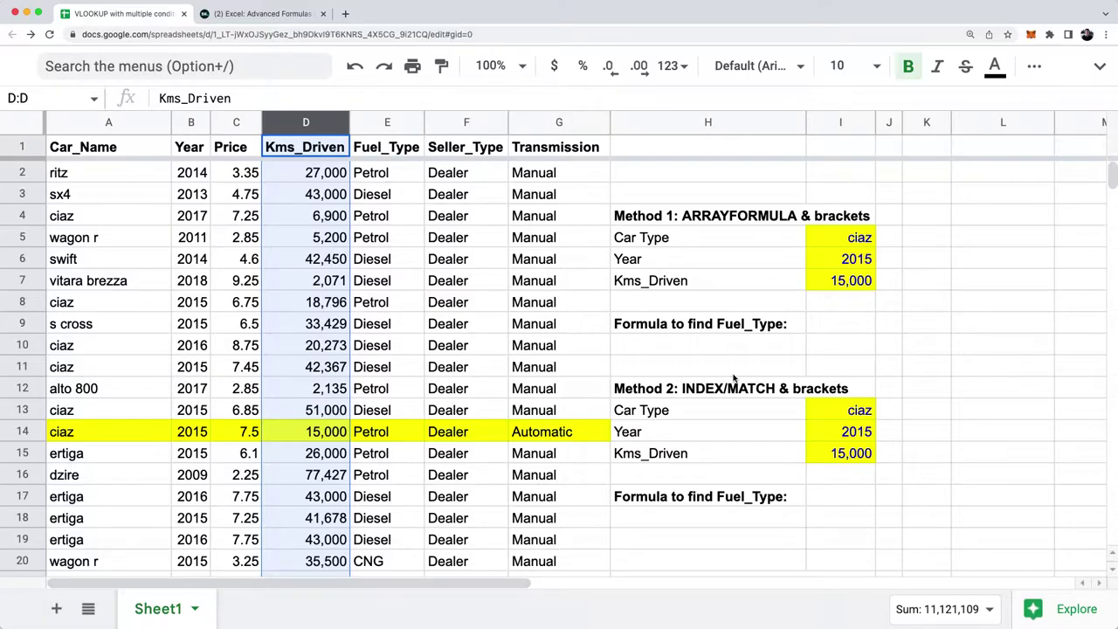
Step: Start a formula in K9 with an opening bracket and the Car_Name range A2:A302
key("Right")
key("Right")
key("Right")
key("Right")
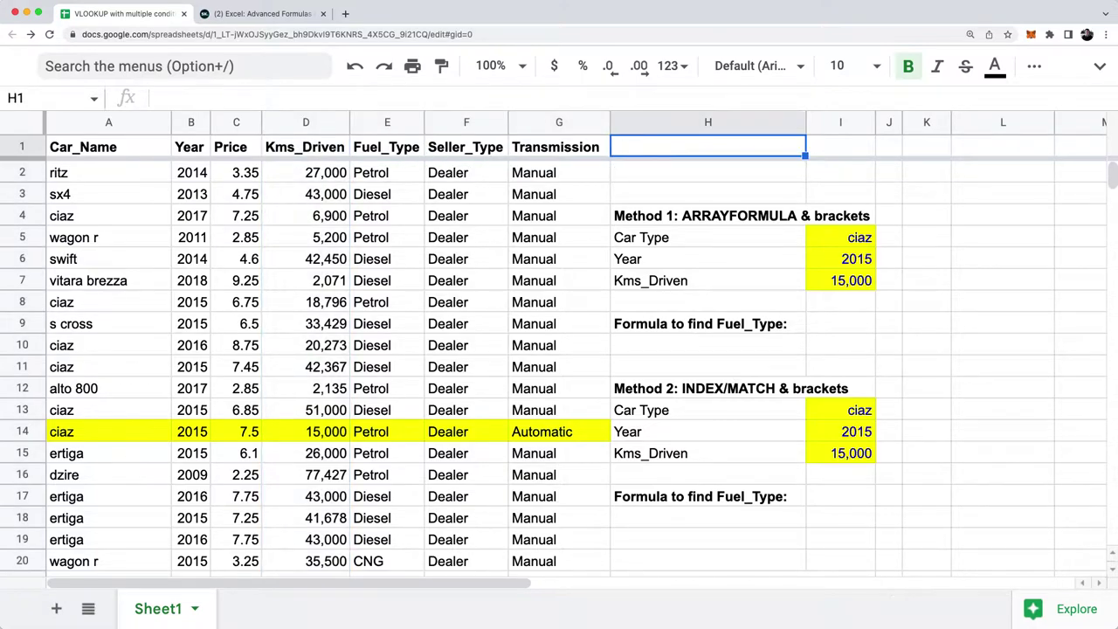
key("Down")
key("Down")
key("Down")
key("Down")
key("Down")
key("Down")
key("Down")
key("Down")
key("Right")
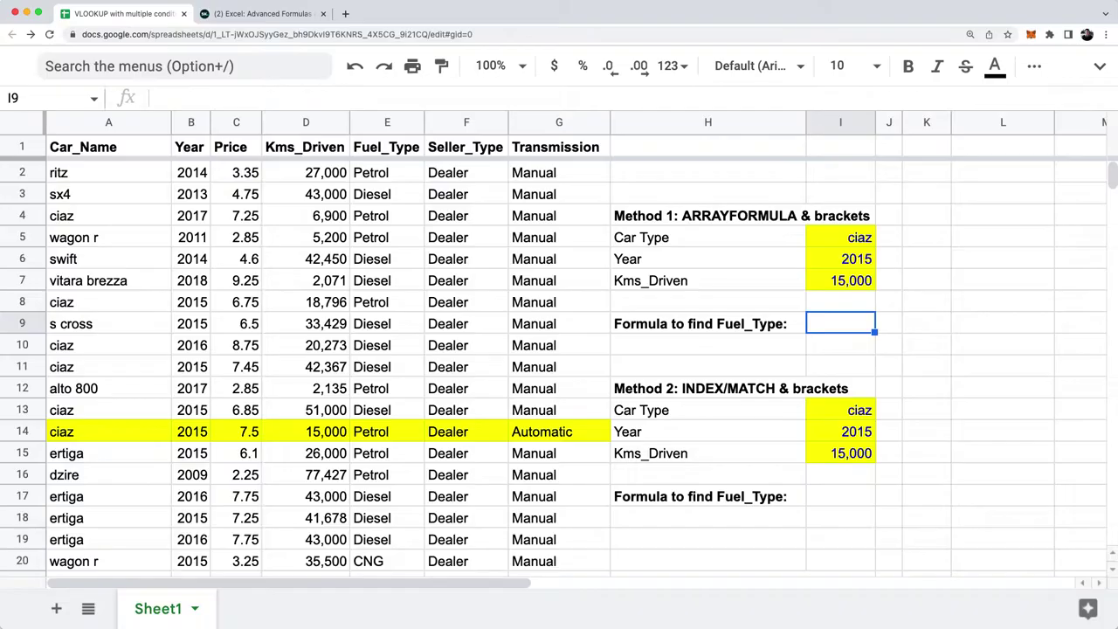
key("Right")
key("Right")
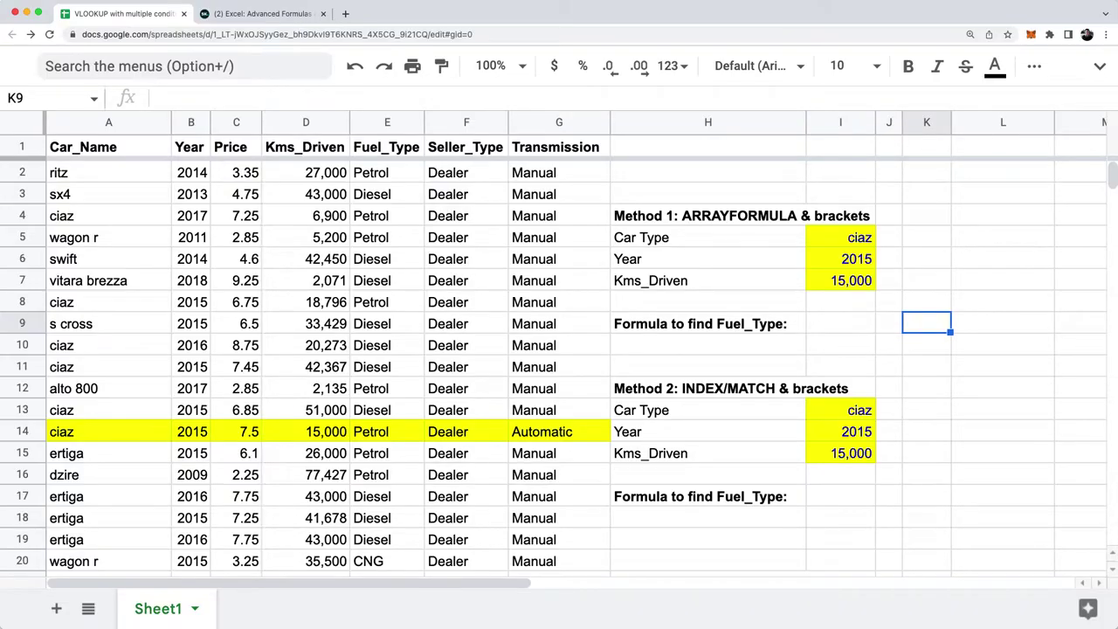
type("=")
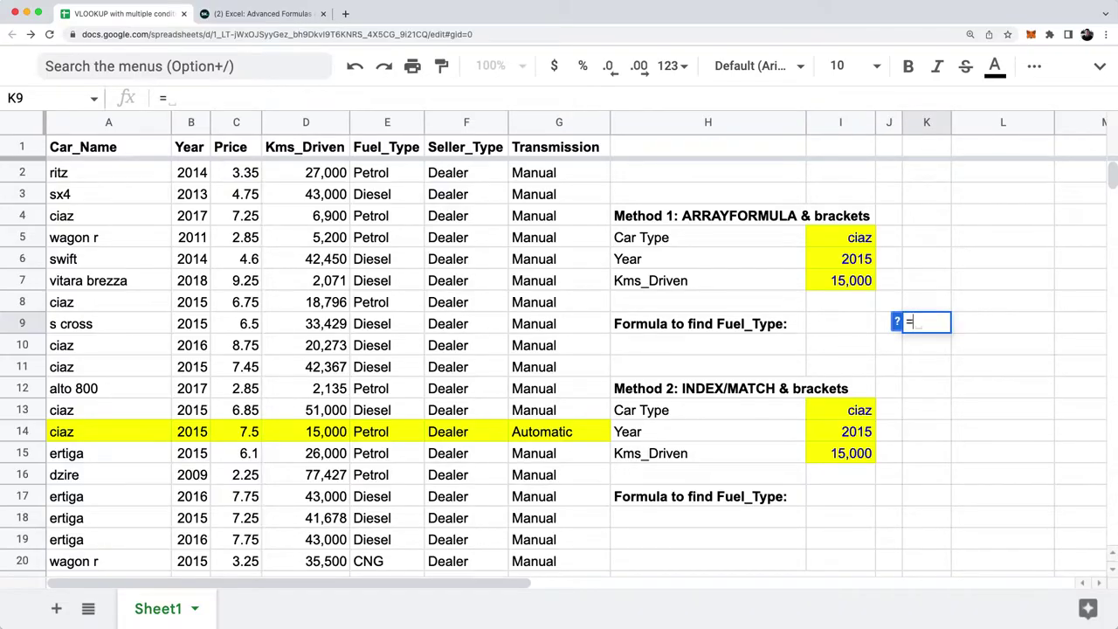
key("Escape")
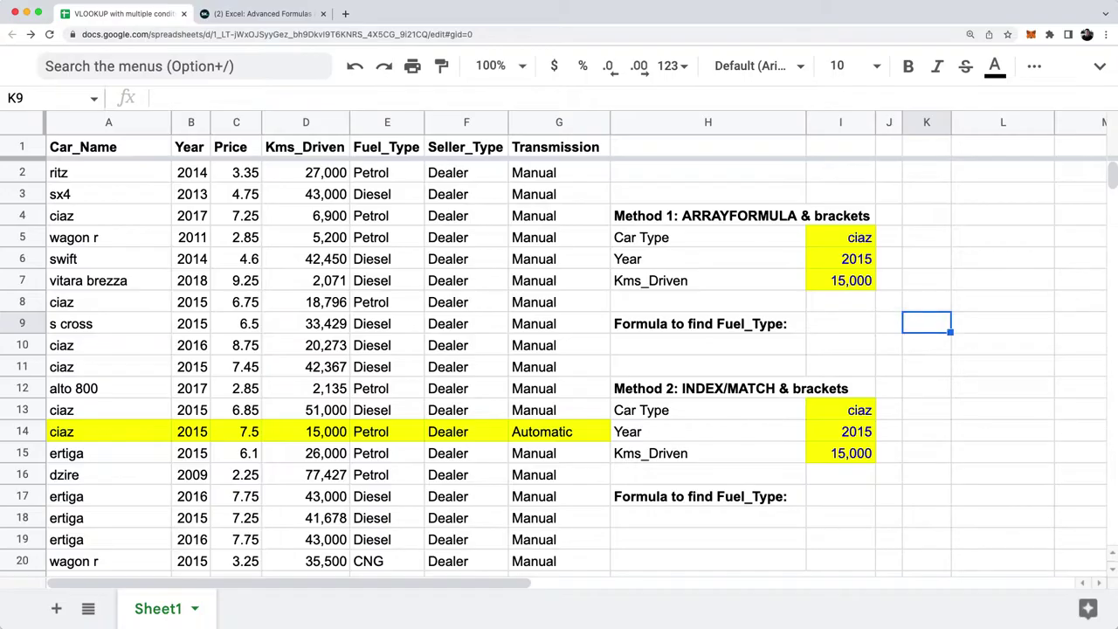
type("=")
key("BackSpace")
type("=(")
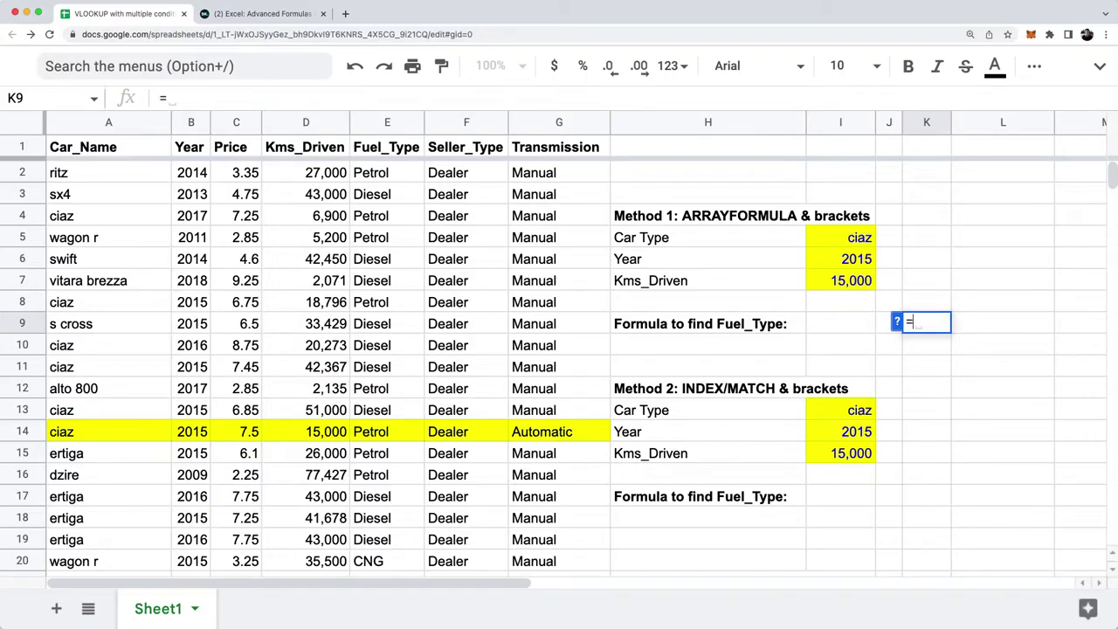
key("Left")
key("Left")
key("Left")
key("Left")
key("Left")
key("Left")
key("Left")
key("Left")
key("Left")
key("Left")
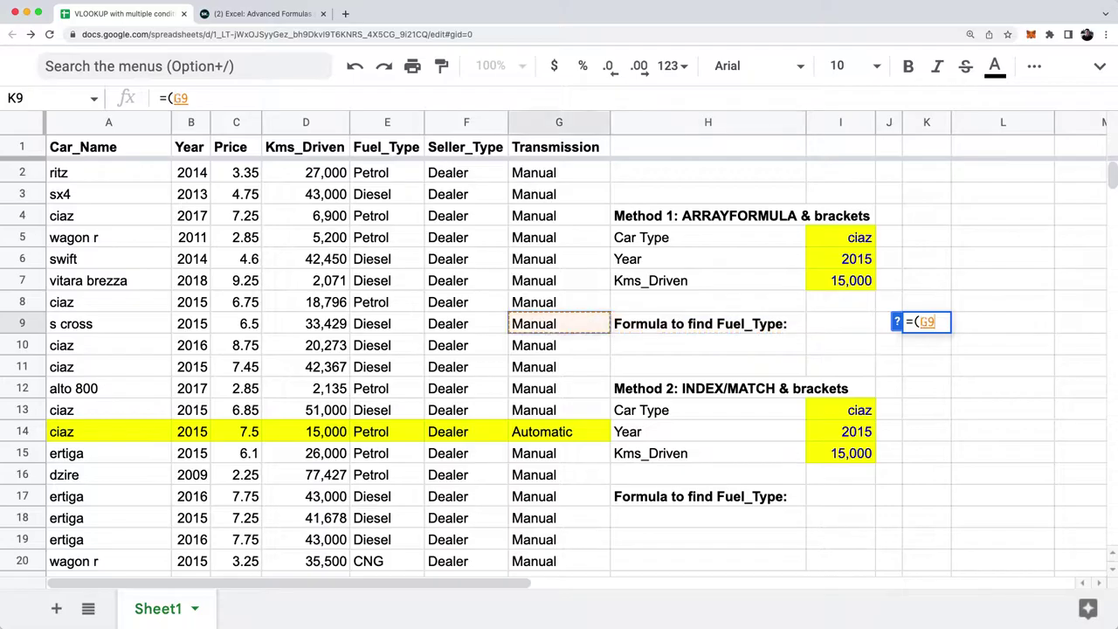
key("Up")
key("Up")
key("Up")
key("Up")
key("Up")
key("Up")
key("Up")
key("super+shift+Down")
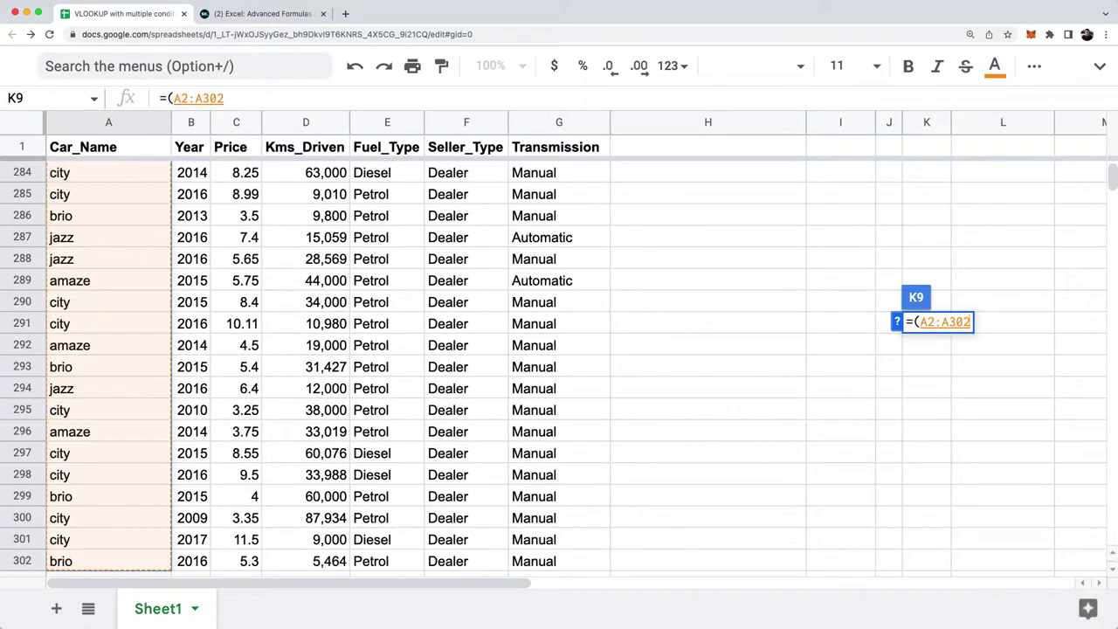
Step: Set the Car_Name range in the formula equal to the car type criterion in I5
type("=")
key("Up")
key("Up")
key("Up")
key("Up")
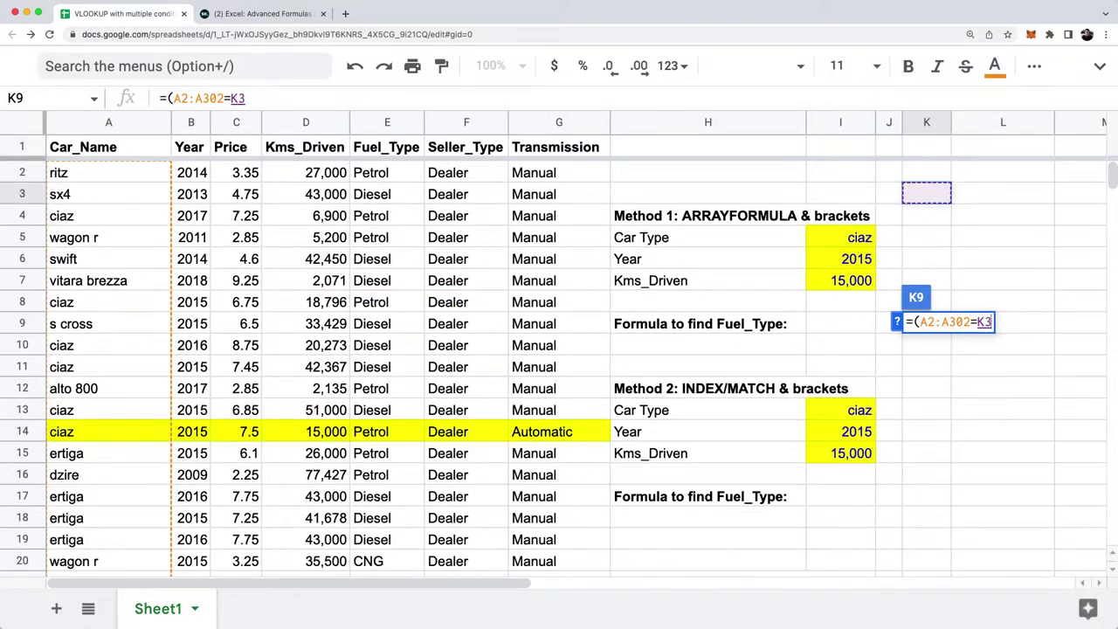
key("Left")
key("Left")
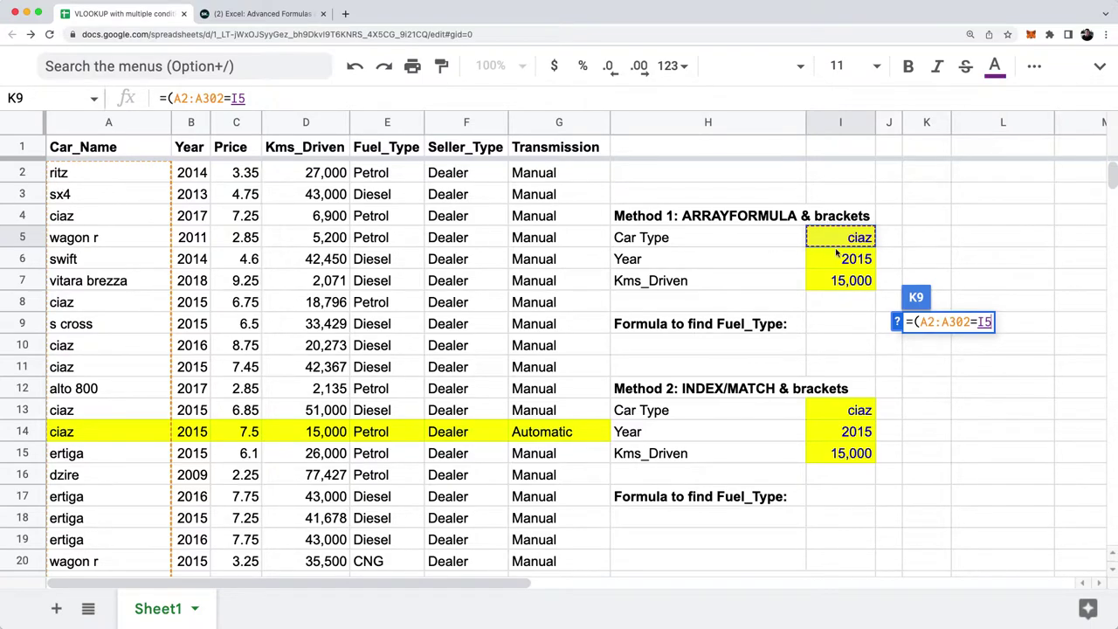
Step: Close the first condition and multiply it by a second bracket that starts with the Year range B2:B302
type(")*(")
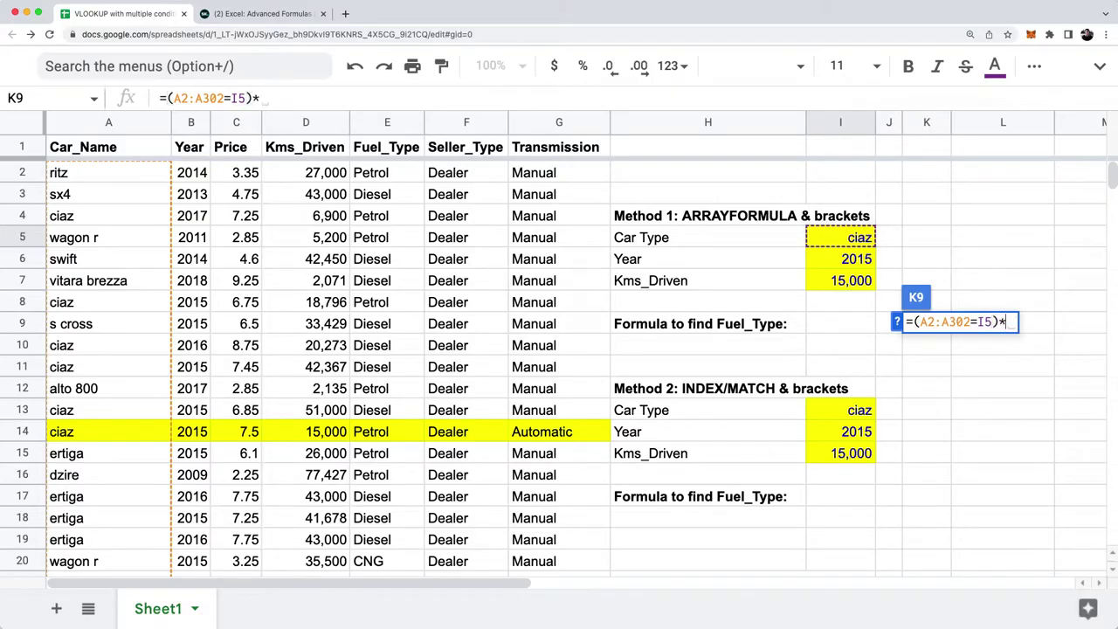
key("Left")
key("Left")
key("Left")
key("Left")
key("Left")
key("Left")
key("Left")
key("Left")
key("Left")
key("Left")
key("Up")
key("Up")
key("Up")
key("Up")
key("Up")
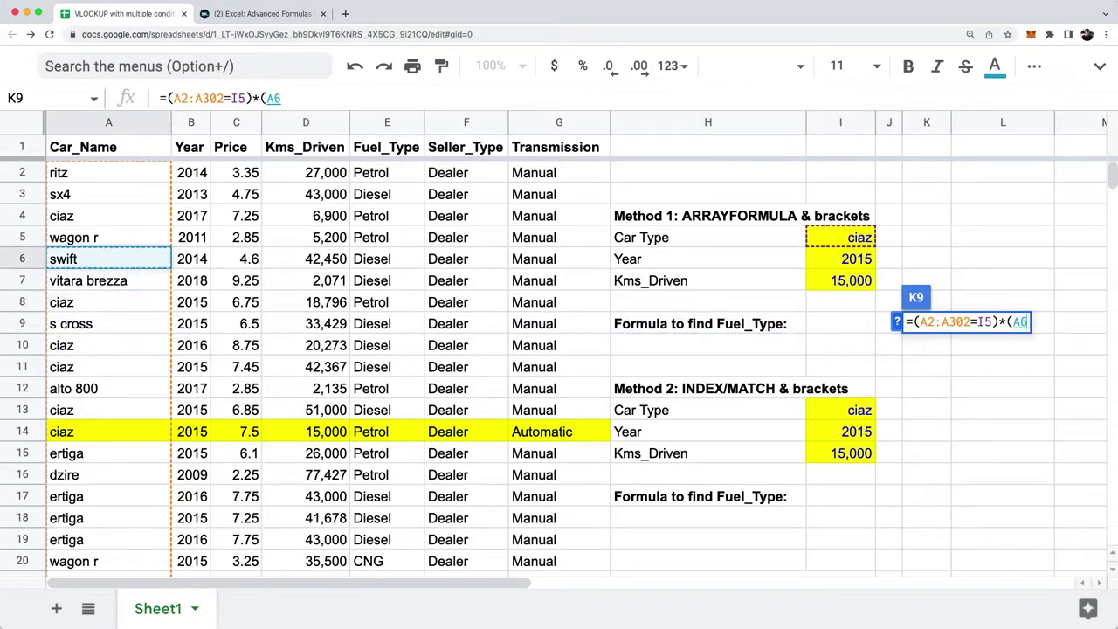
key("Right")
key("Up")
key("Up")
key("ctrl+shift+Down")
Step: Set the Year range in the second bracket equal to the year criterion in I6
type("=")
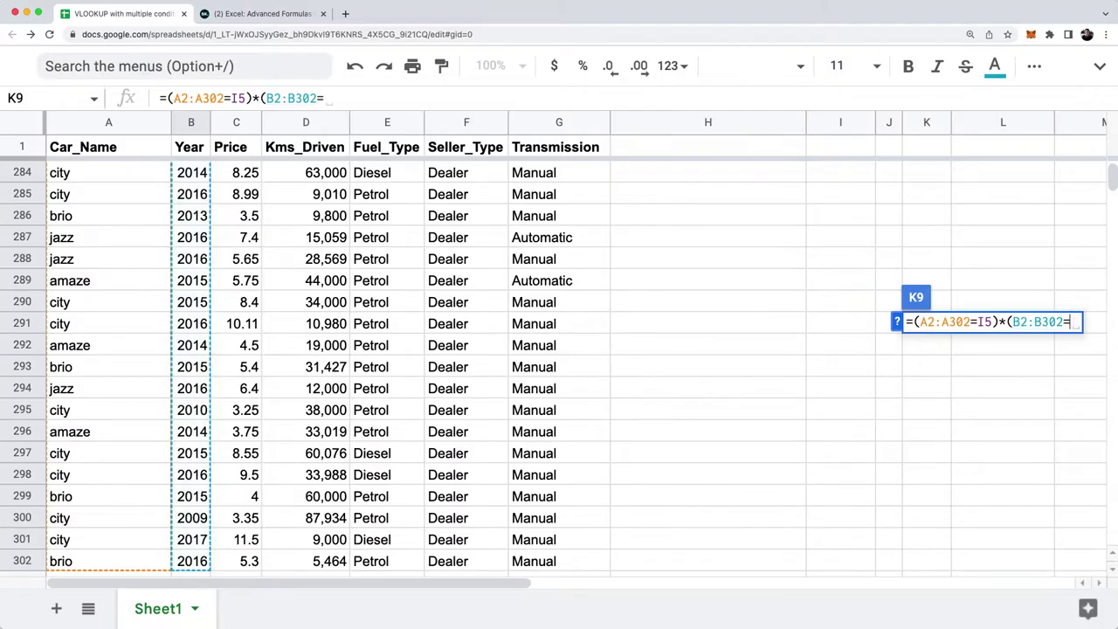
key("Up")
key("Up")
key("Up")
key("Up")
key("Up")
key("Up")
key("Up")
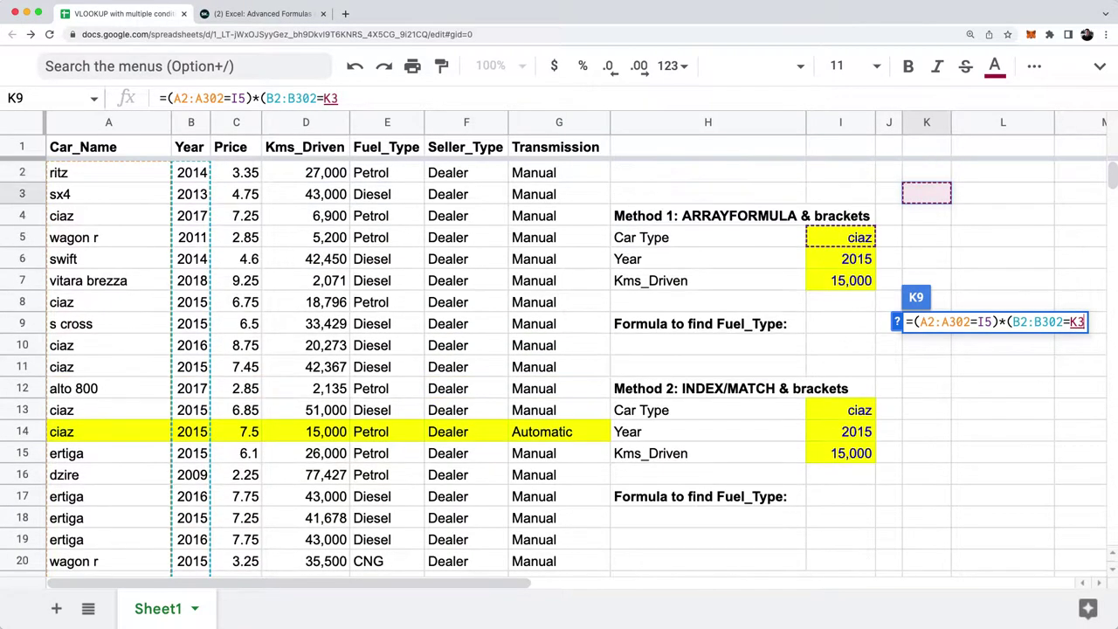
key("Down")
key("Down")
key("Down")
key("Left")
key("Left")
key("Down")
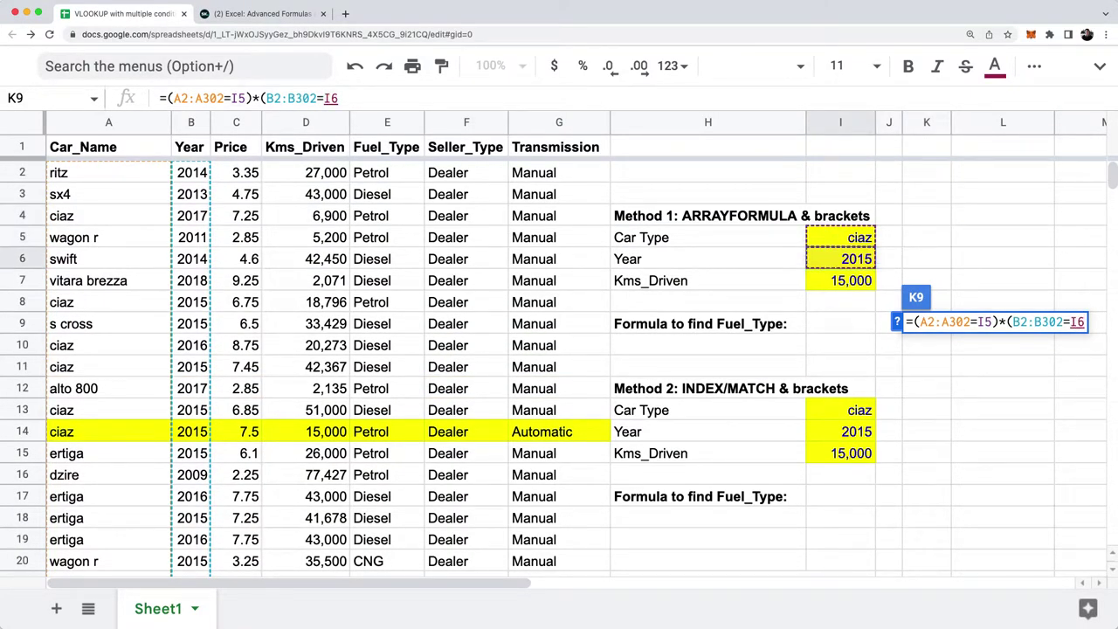
Step: Close the second condition and multiply it by a third bracket that starts with the Kms_Driven range D2:D302
type(")*(")
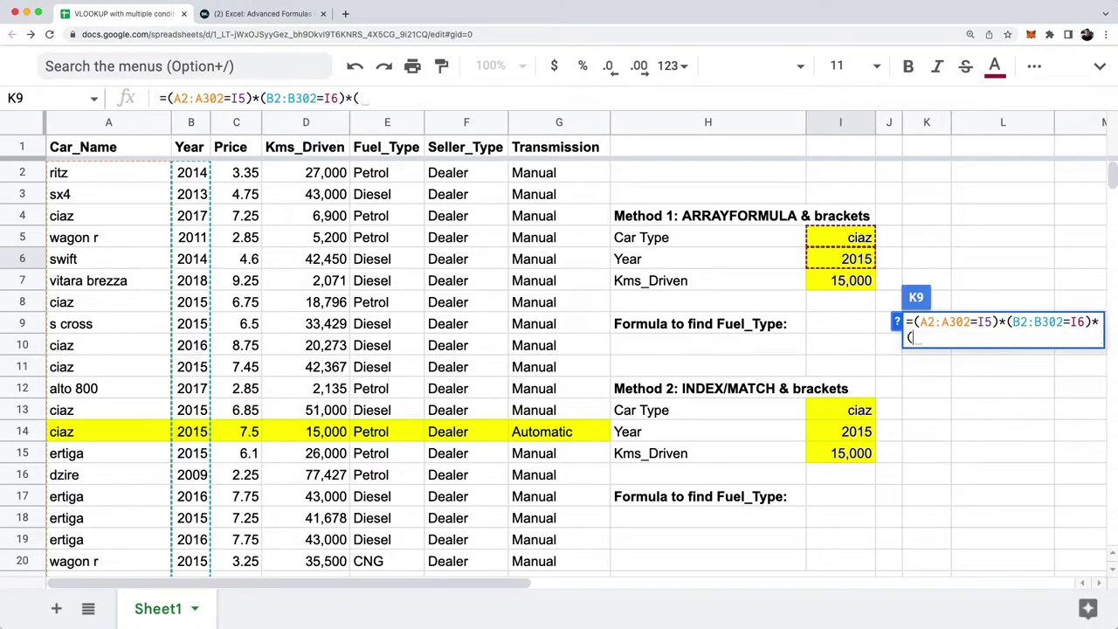
key("ctrl+Left")
key("ctrl+Left")
key("ctrl+Up")
key("Down")
key("Right")
key("Right")
key("Right")
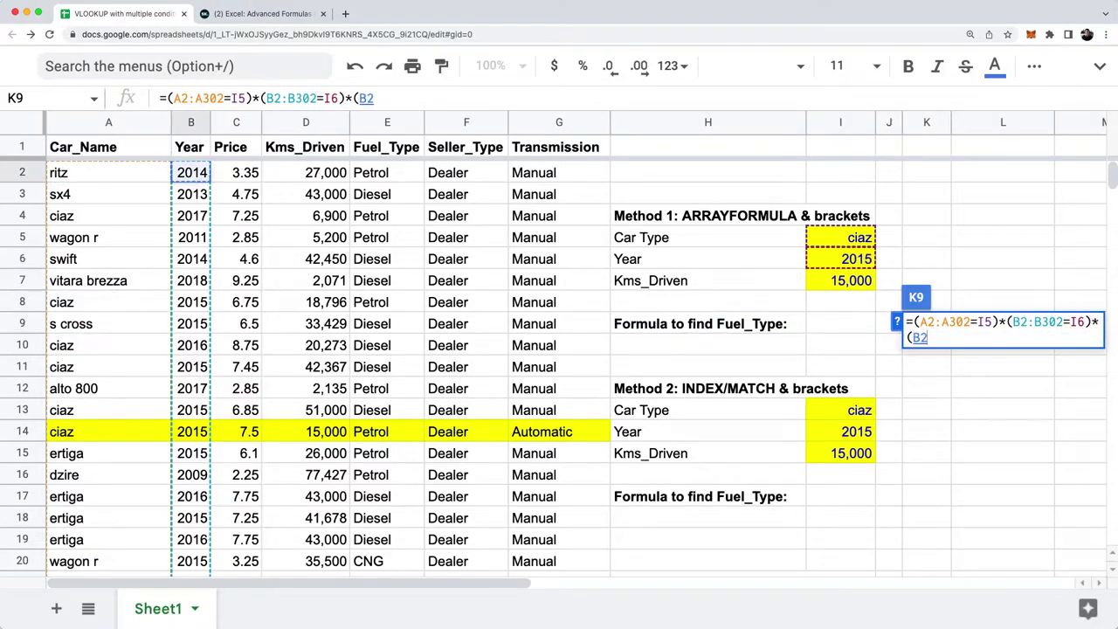
key("ctrl+shift+Down")
Step: Set the Kms_Driven range equal to the criterion in I7, close the bracket and enter the formula in K9
type("=")
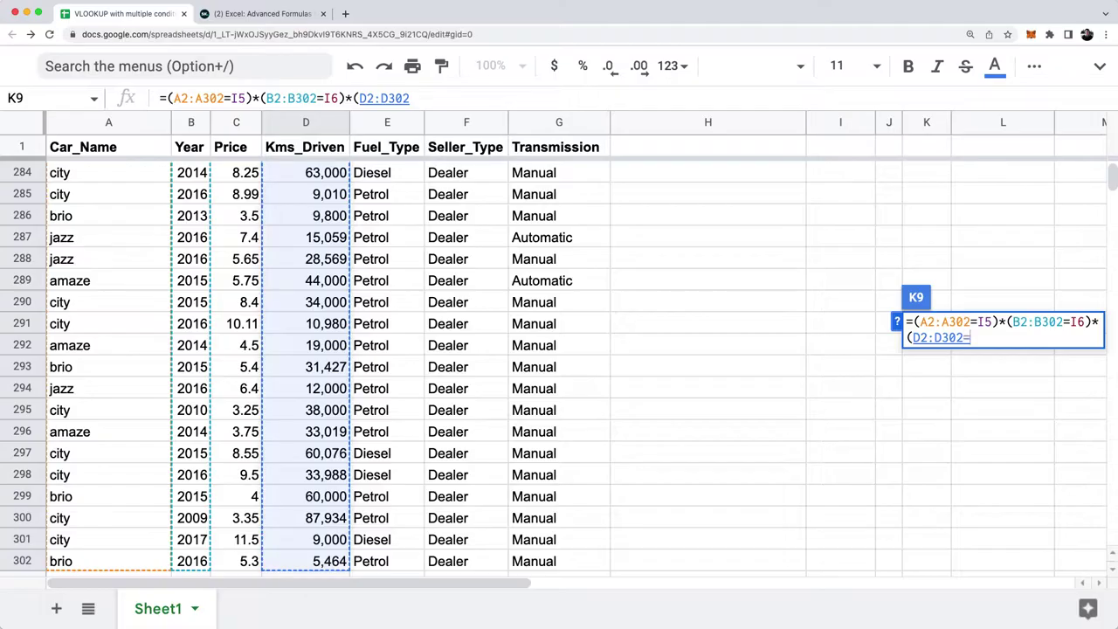
key("Up")
key("Up")
key("Up")
key("Up")
key("Up")
key("Left")
key("Left")
key("Down")
key("Down")
key("Down")
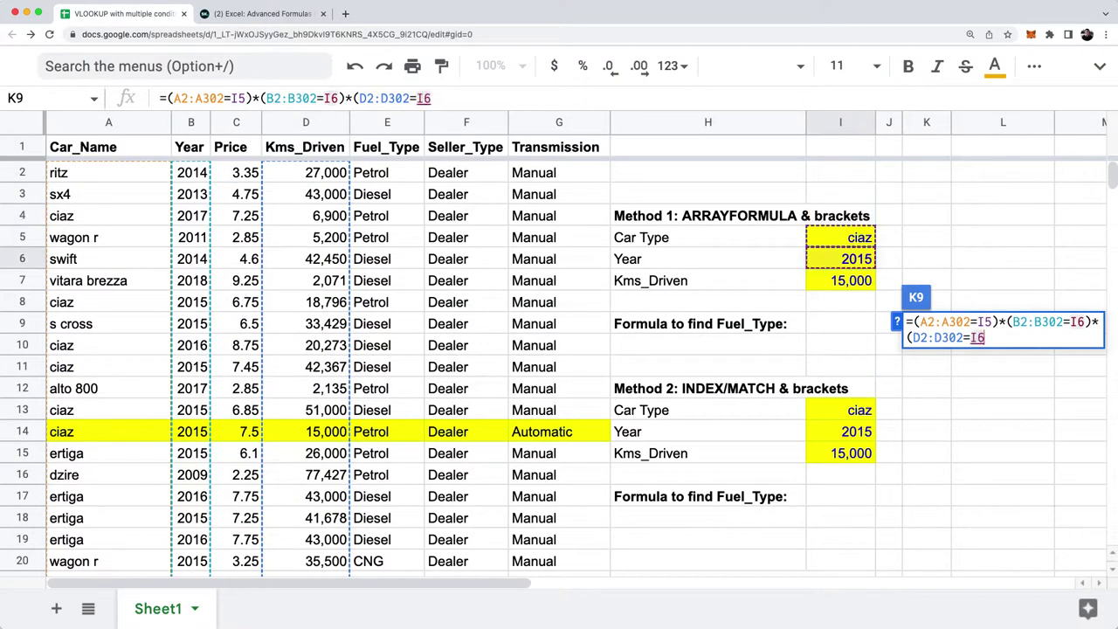
type(")")
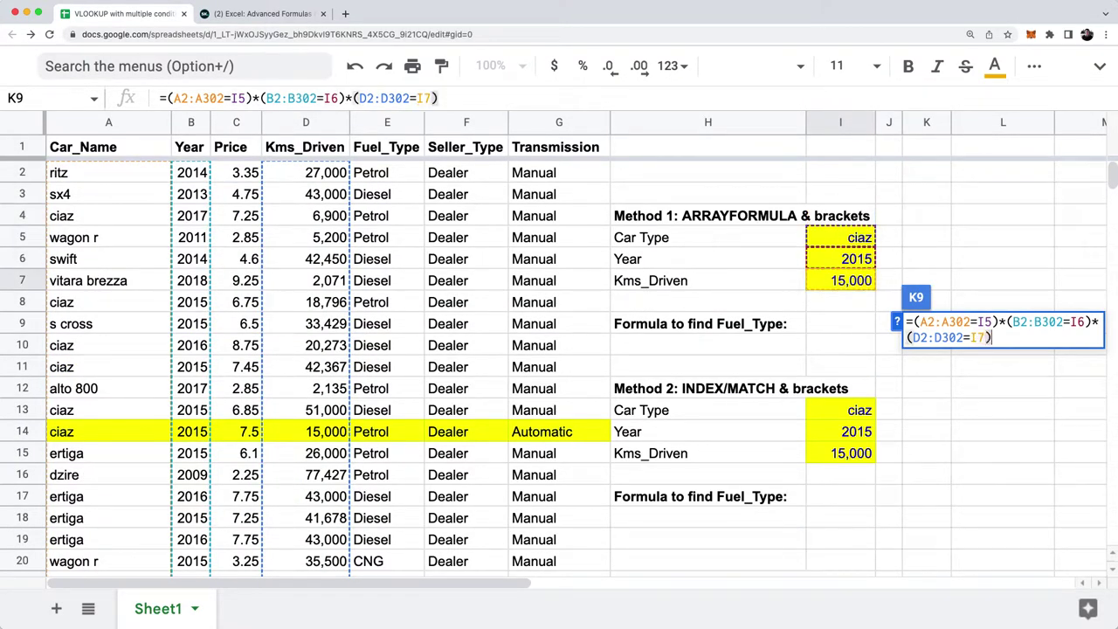
key("Return")
Step: Review the Car_Name, Year and Kms_Driven ranges in the bracketed conditions of the K9 formula
key("Up")
key("Return")
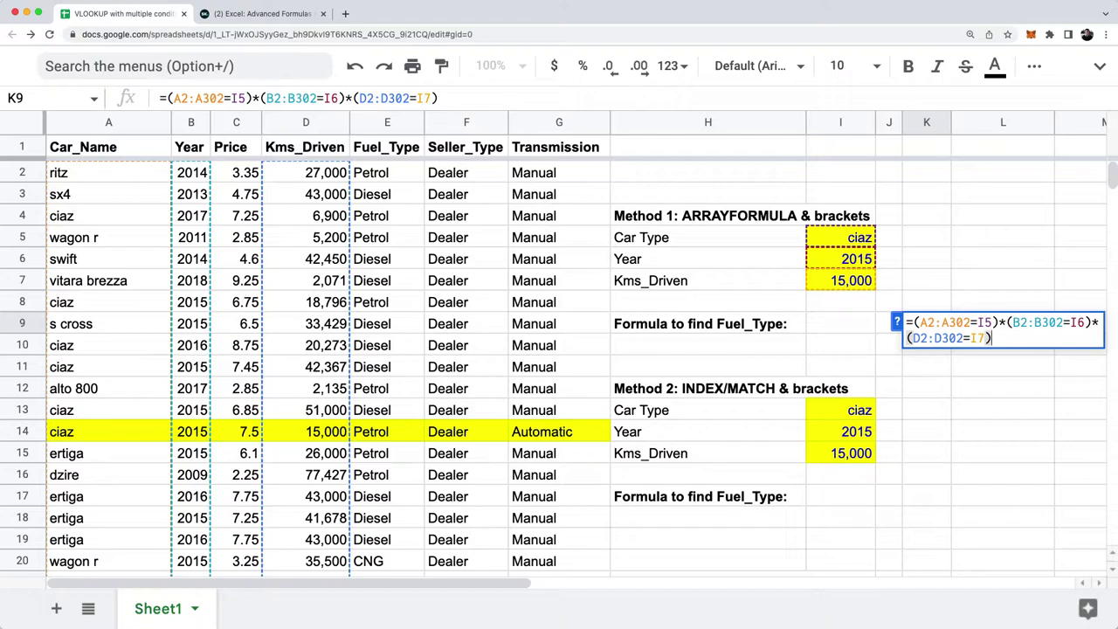
key("Escape")
key("Return")
left_click_drag(917, 322, 971, 322)
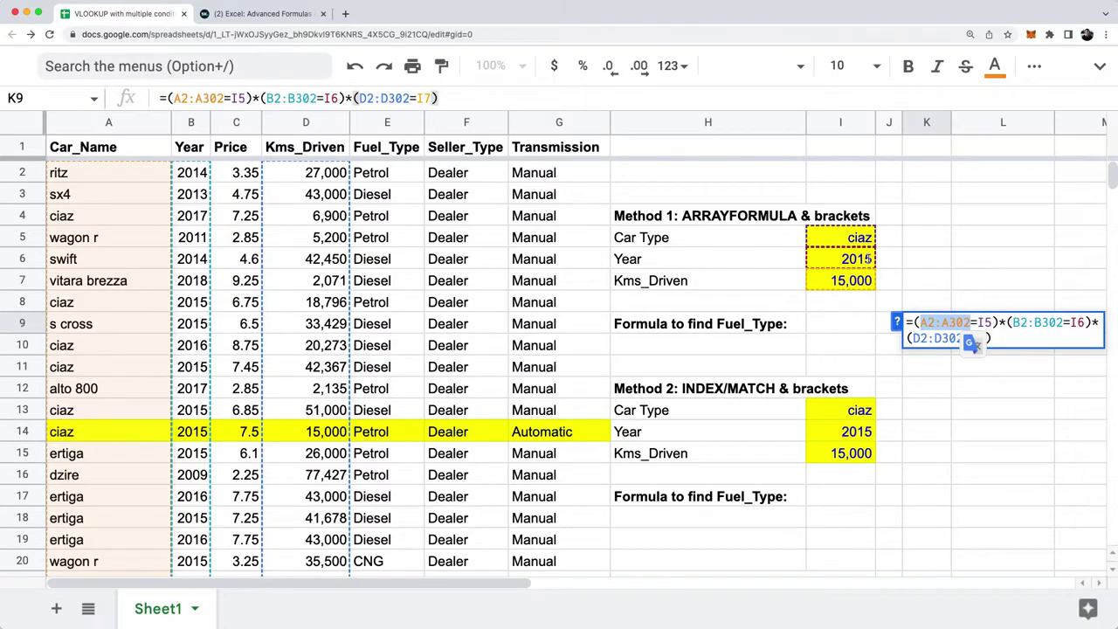
left_click_drag(1011, 322, 1060, 324)
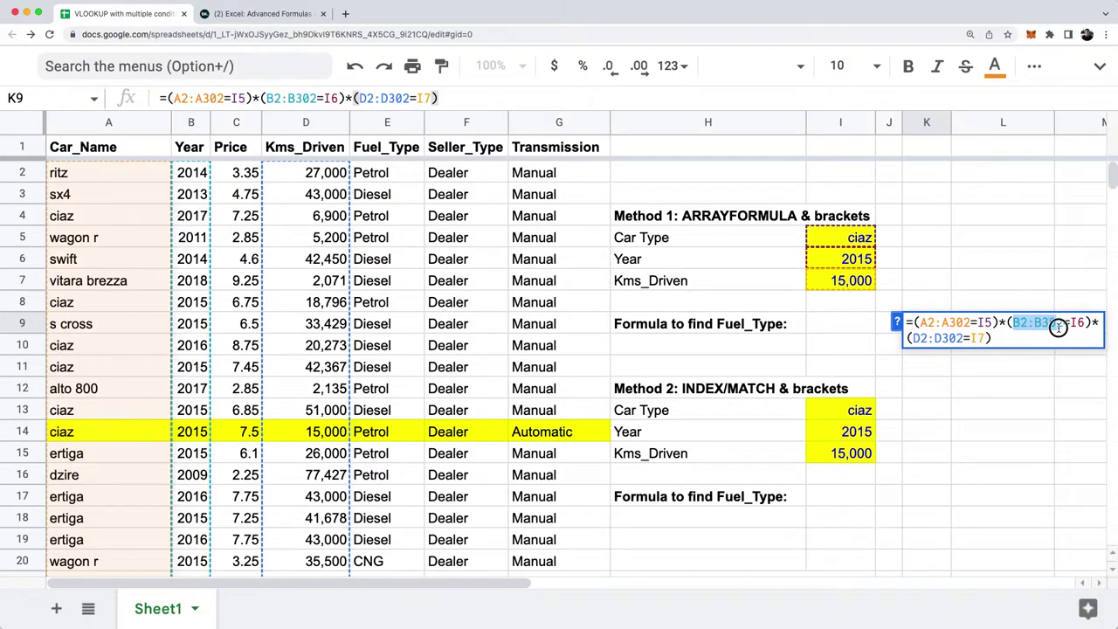
left_click(874, 265)
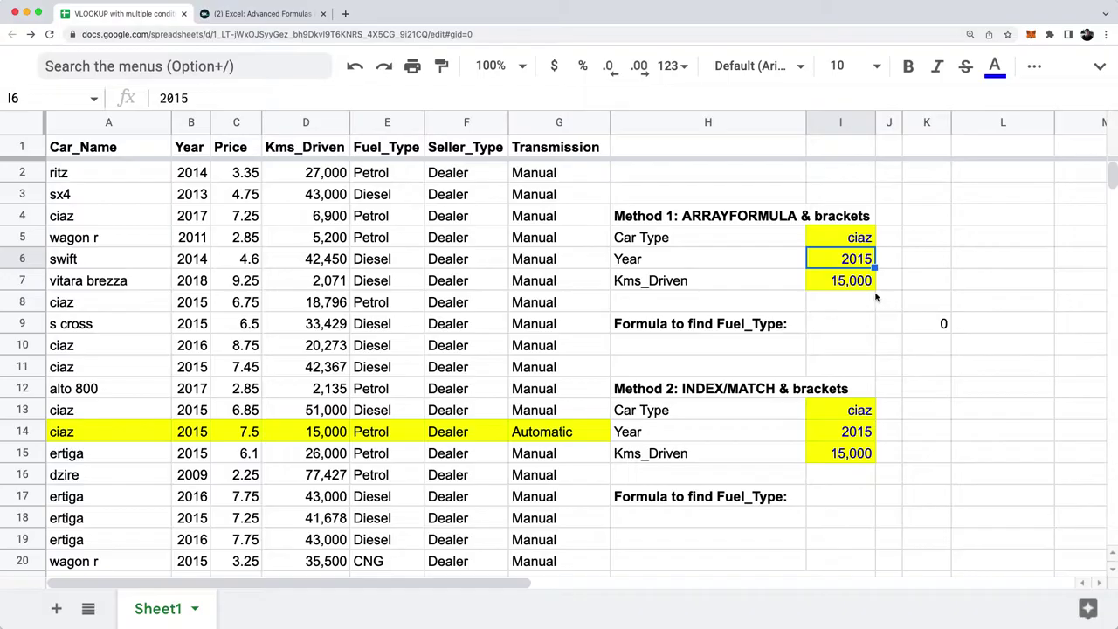
left_click(928, 325)
key("Return")
left_click_drag(911, 338, 962, 338)
key("Escape")
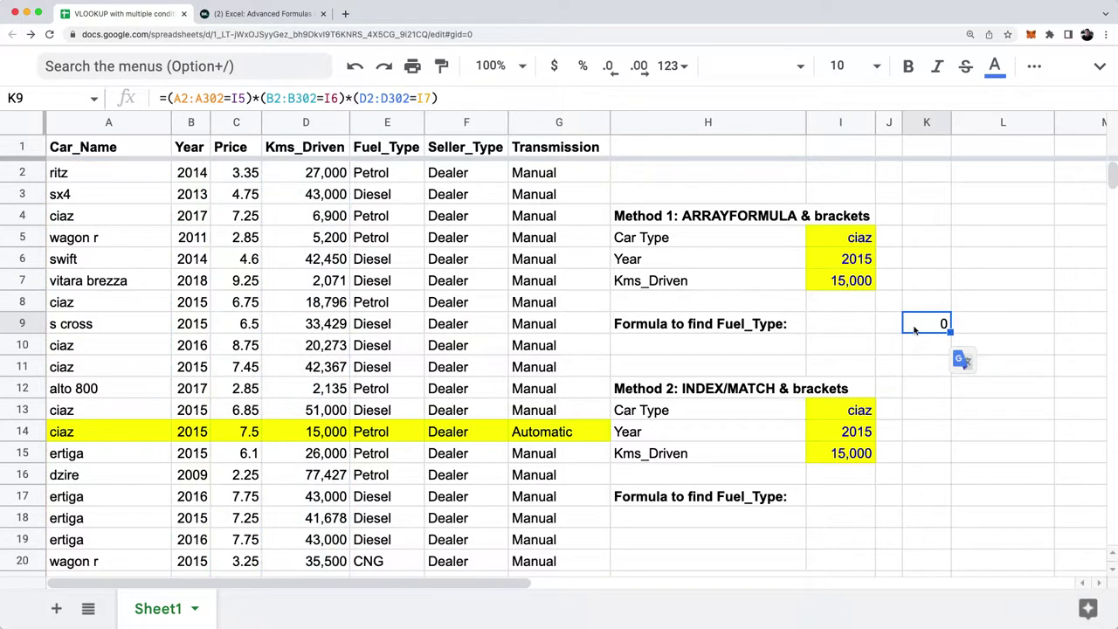
Step: Wrap the three multiplied conditions in K9 in an ARRAYFORMULA function and enter the formula
key("Return")
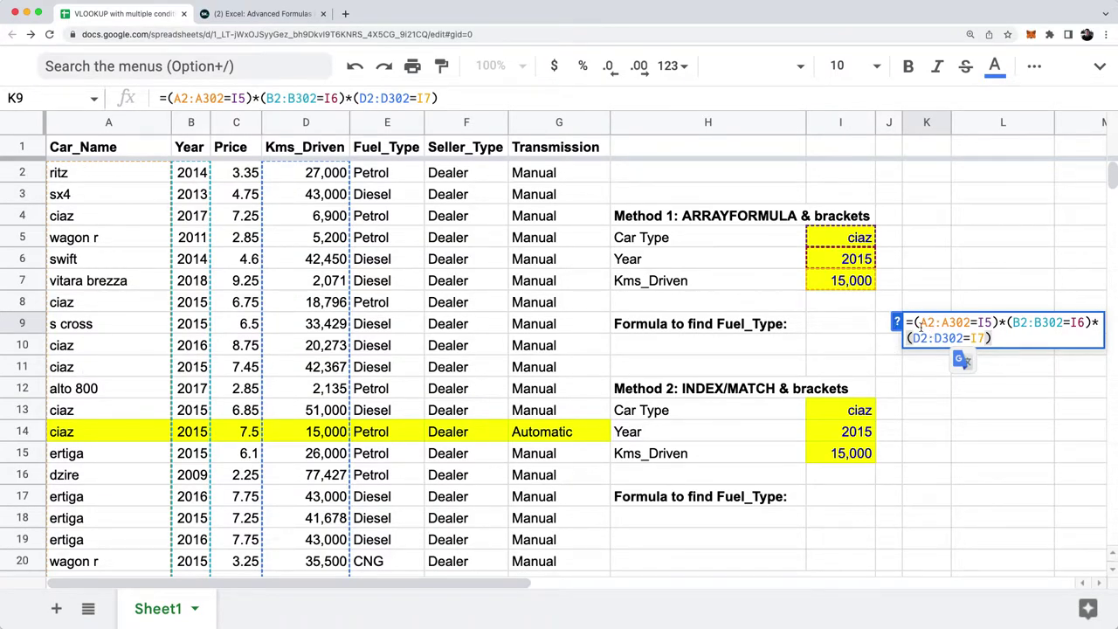
left_click(914, 322)
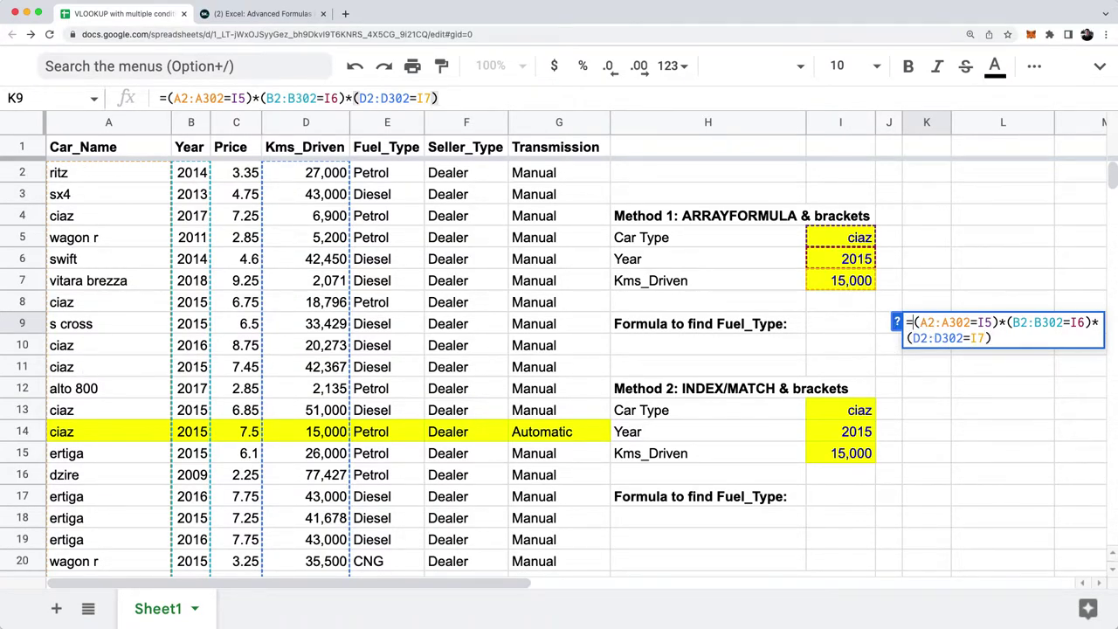
type("arrayformua")
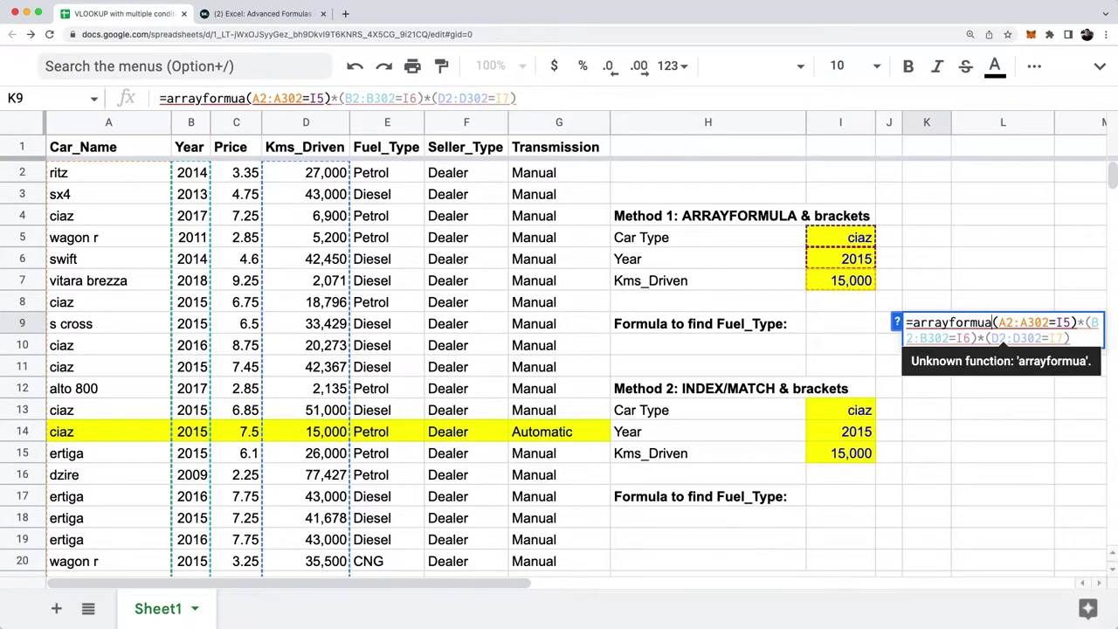
key("BackSpace")
type("la(")
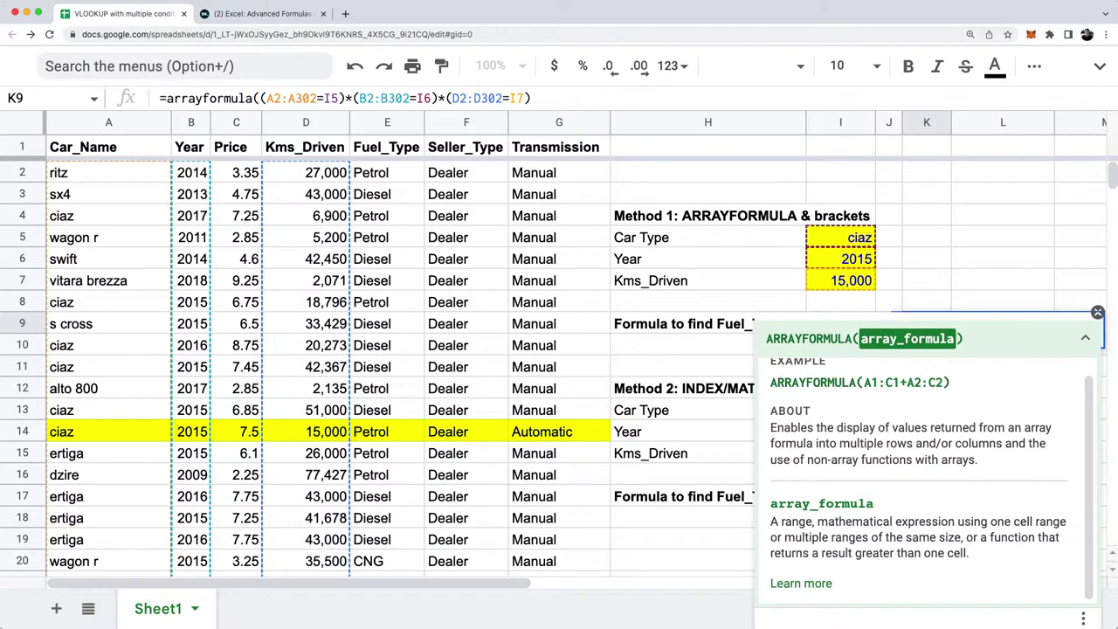
left_click(1087, 339)
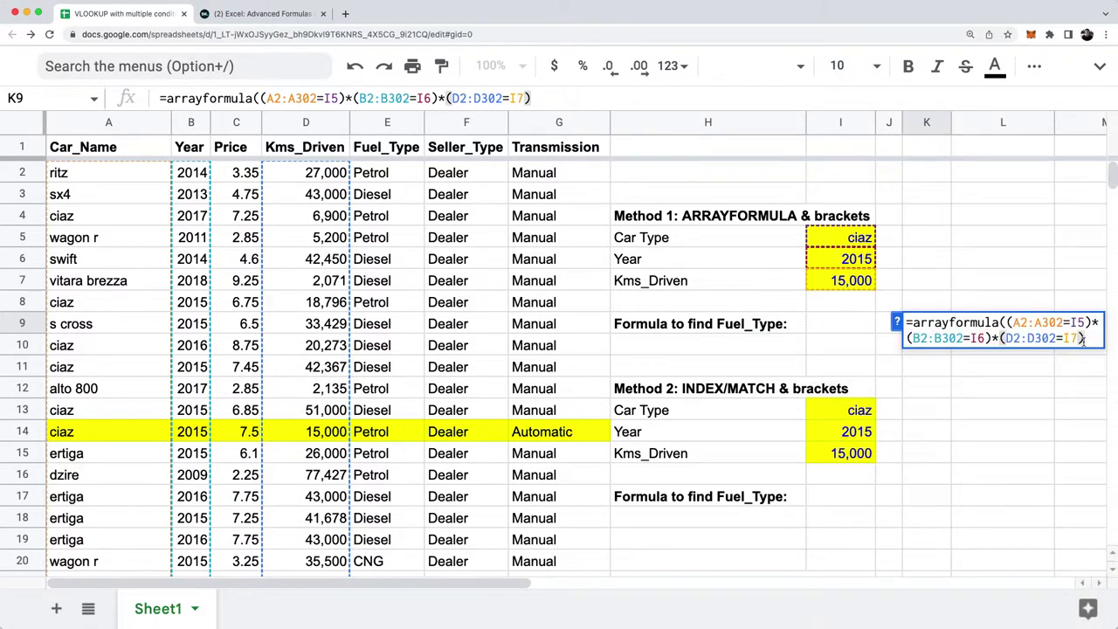
key("Return")
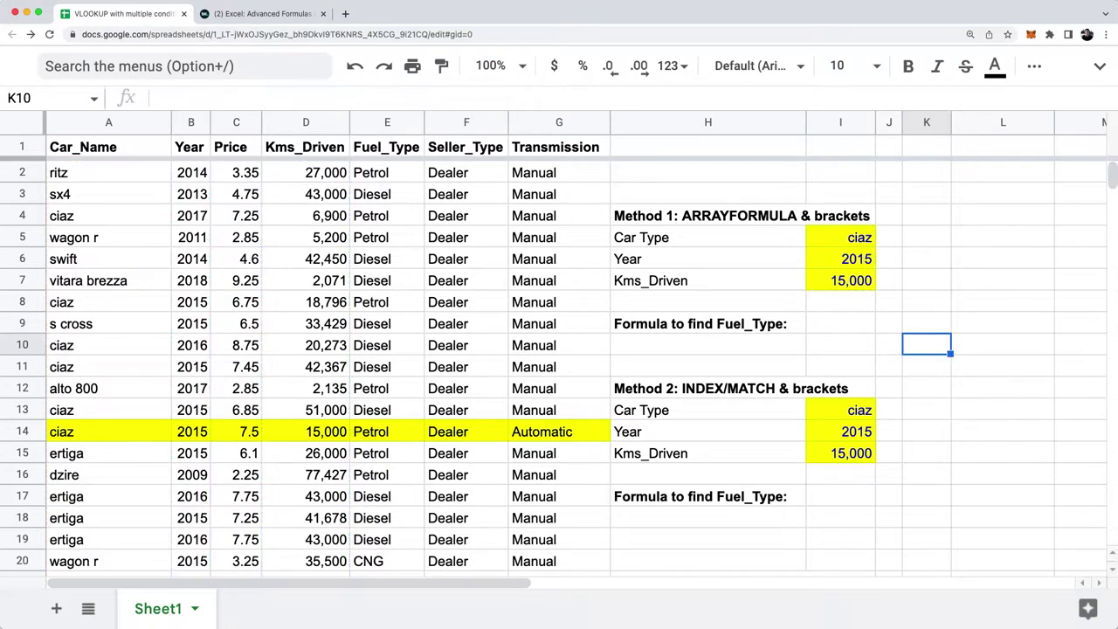
Step: Examine the array output that the K9 formula fills down column K
left_click(926, 323)
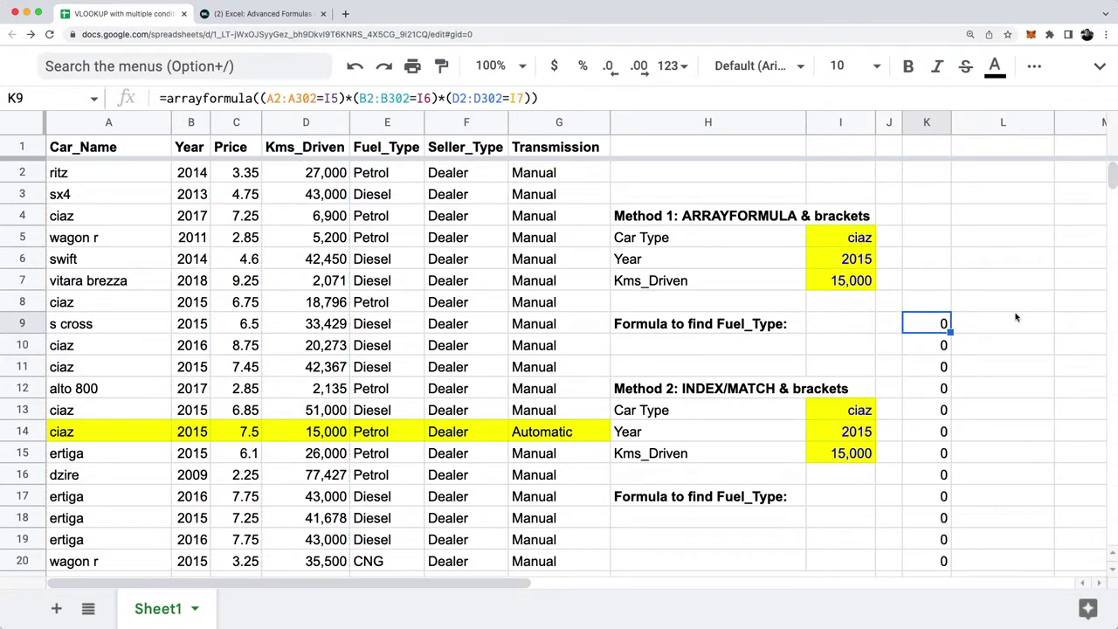
scroll(1015, 317, "down", 20)
scroll(1013, 317, "down", 12)
left_click(1005, 342)
left_click(943, 345)
key("super+Up")
key("Down")
scroll(927, 441, "up", 3)
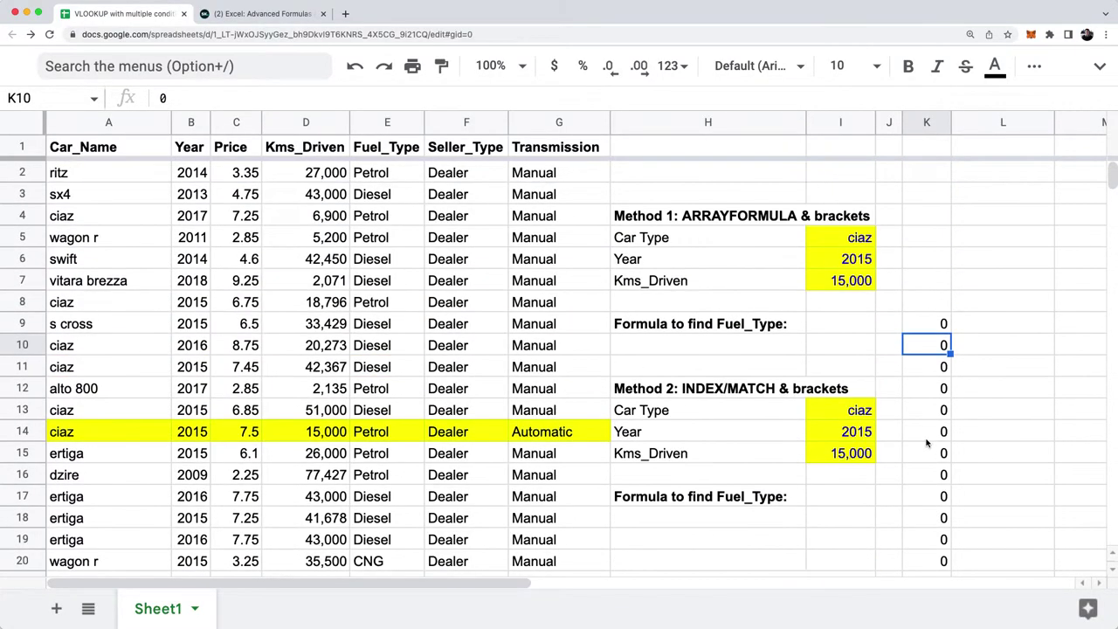
Step: Review the conditions inside the K9 ARRAYFORMULA and locate the cell in column K that flags a match
left_click(939, 324)
key("Return")
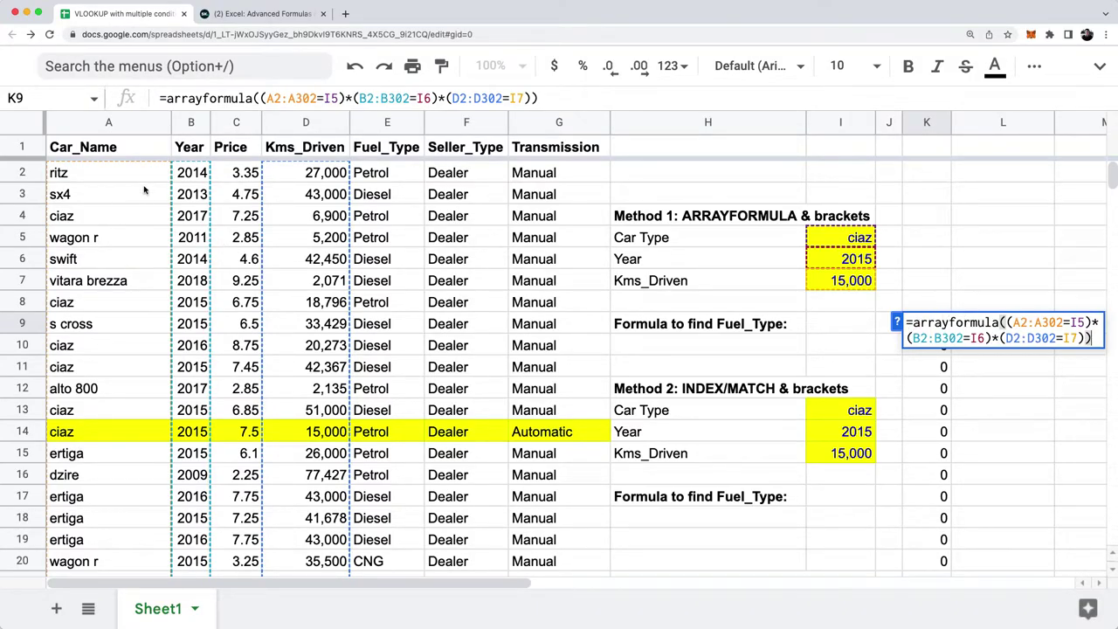
left_click_drag(1009, 322, 1080, 339)
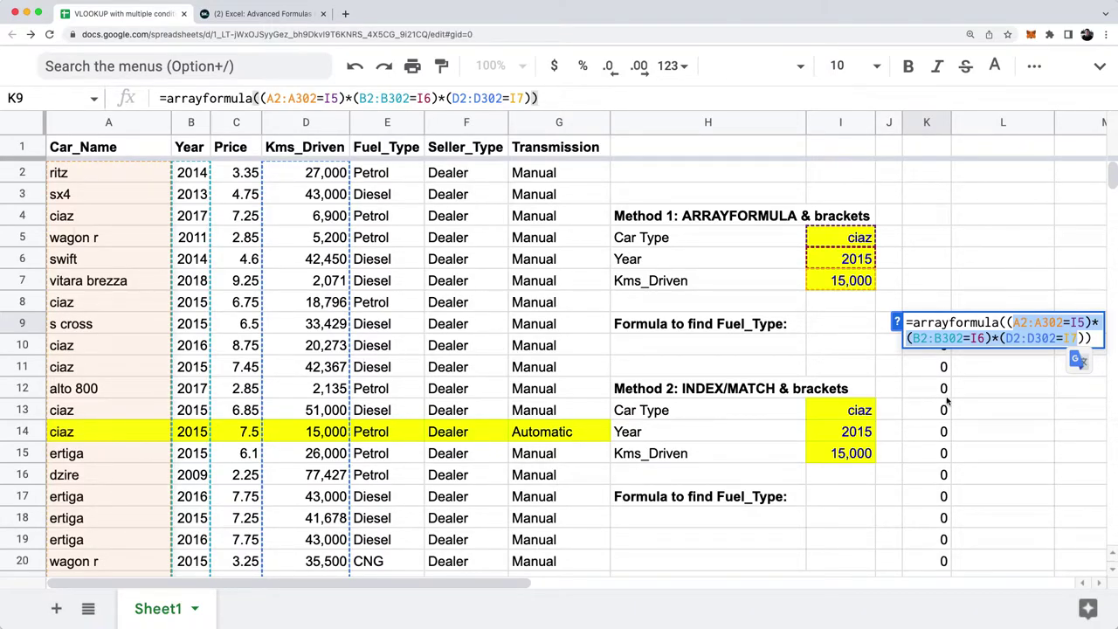
mouse_move(912, 323)
left_mouse_down()
mouse_move(1009, 324)
mouse_move(914, 324)
left_mouse_up()
left_click(985, 338)
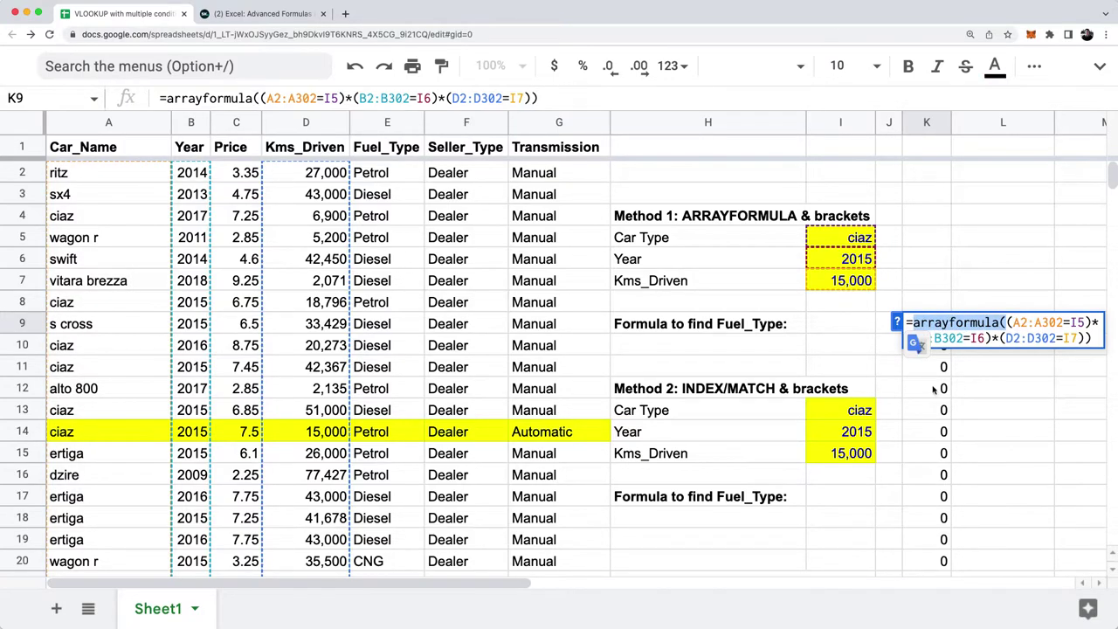
key("Escape")
scroll(943, 333, "down", 5)
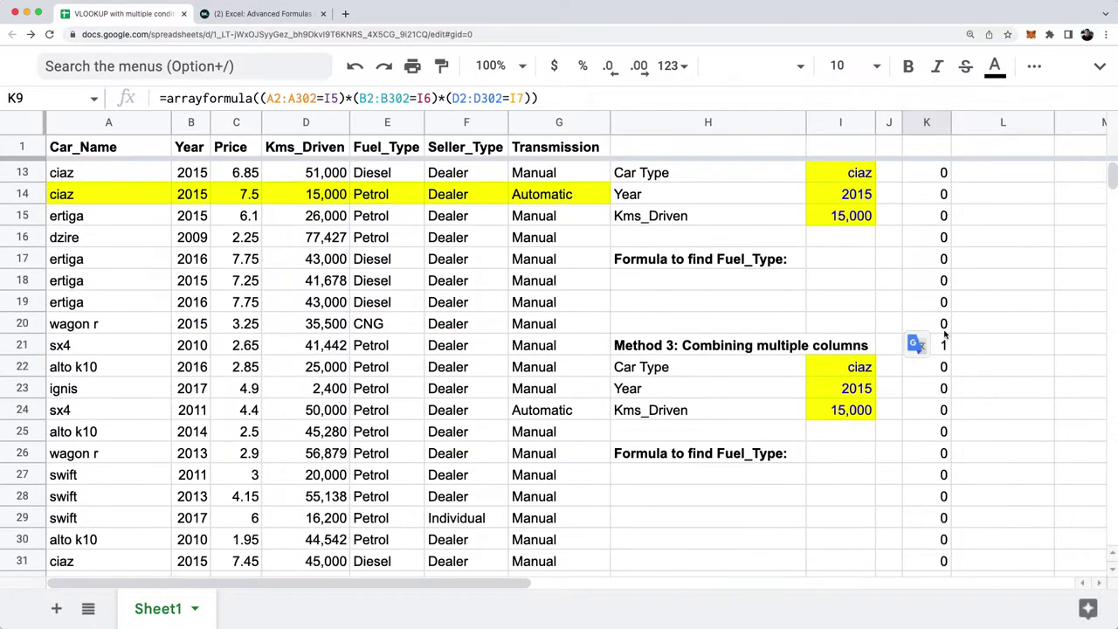
left_click(941, 302)
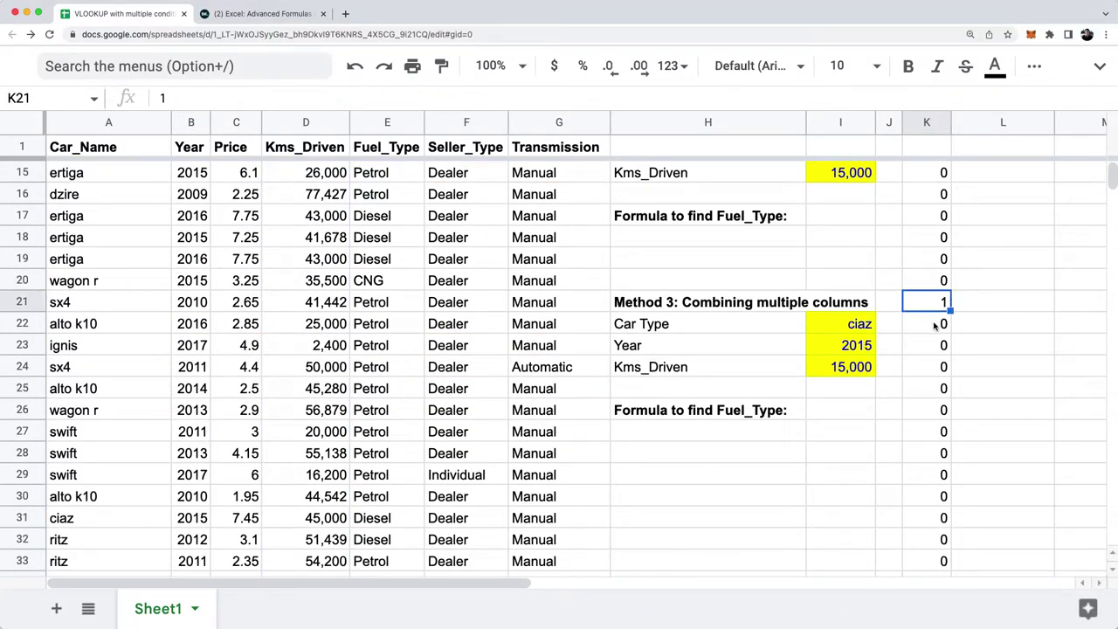
scroll(352, 299, "up", 5)
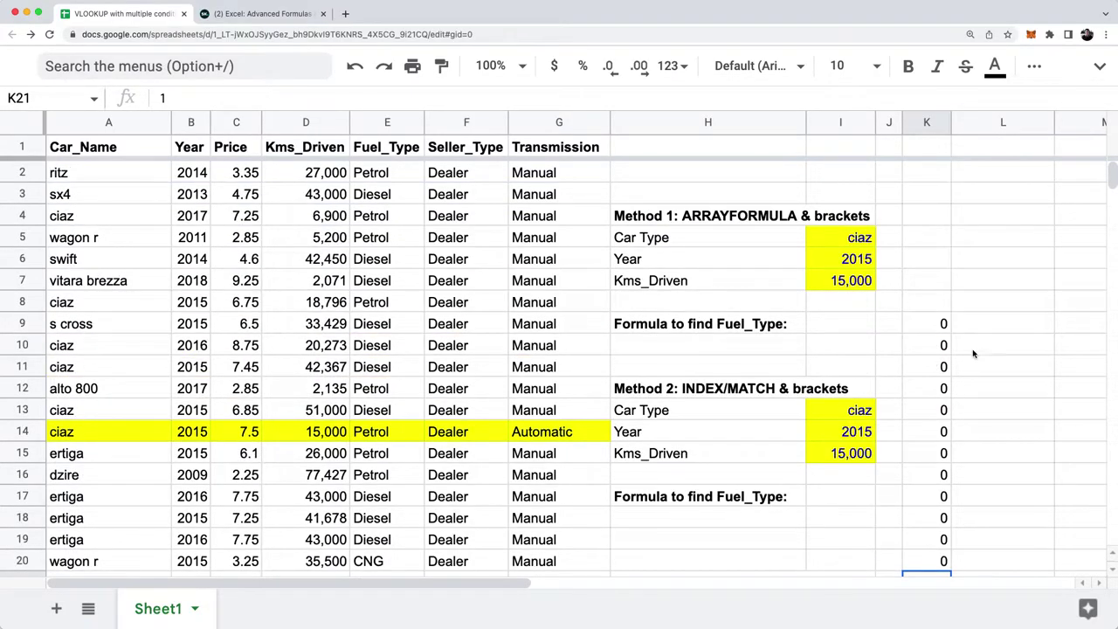
left_click(931, 351)
scroll(936, 347, "down", 3)
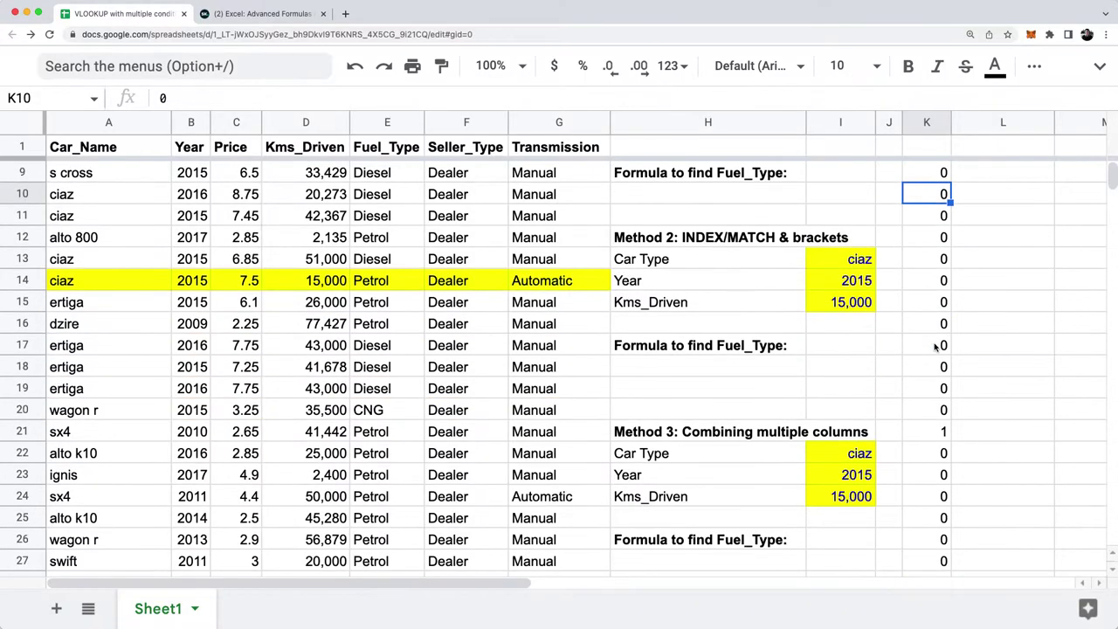
scroll(436, 411, "up", 3)
Step: Compare the car type, year and Kms_Driven values in row 14 with the criteria in I5:I7
left_click(18, 432)
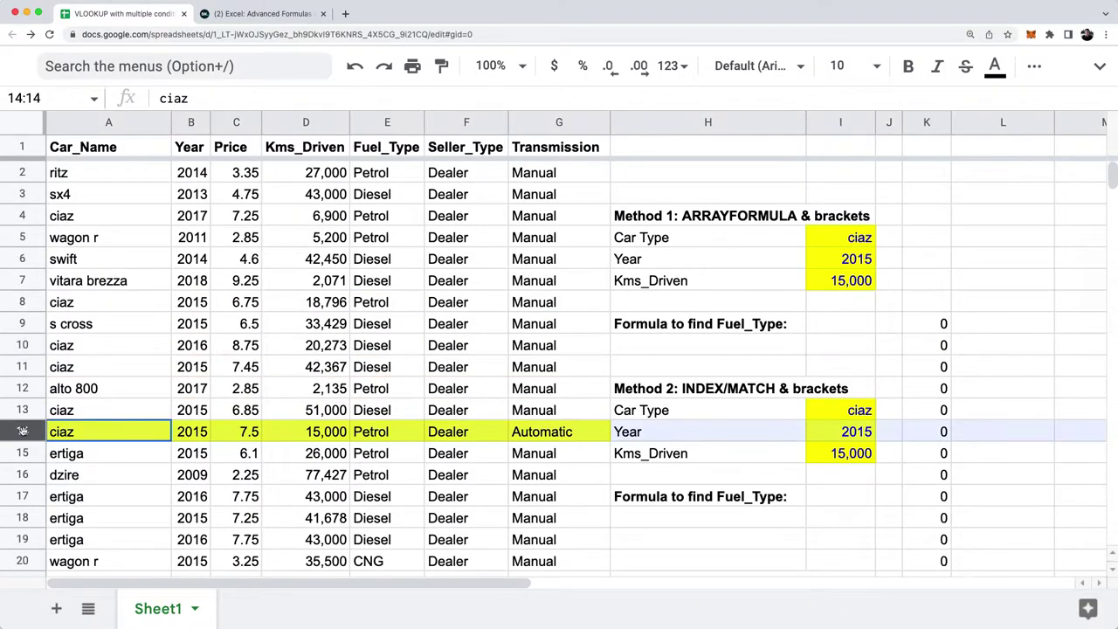
left_click(284, 476)
left_click(129, 430)
left_click_drag(128, 429, 568, 430)
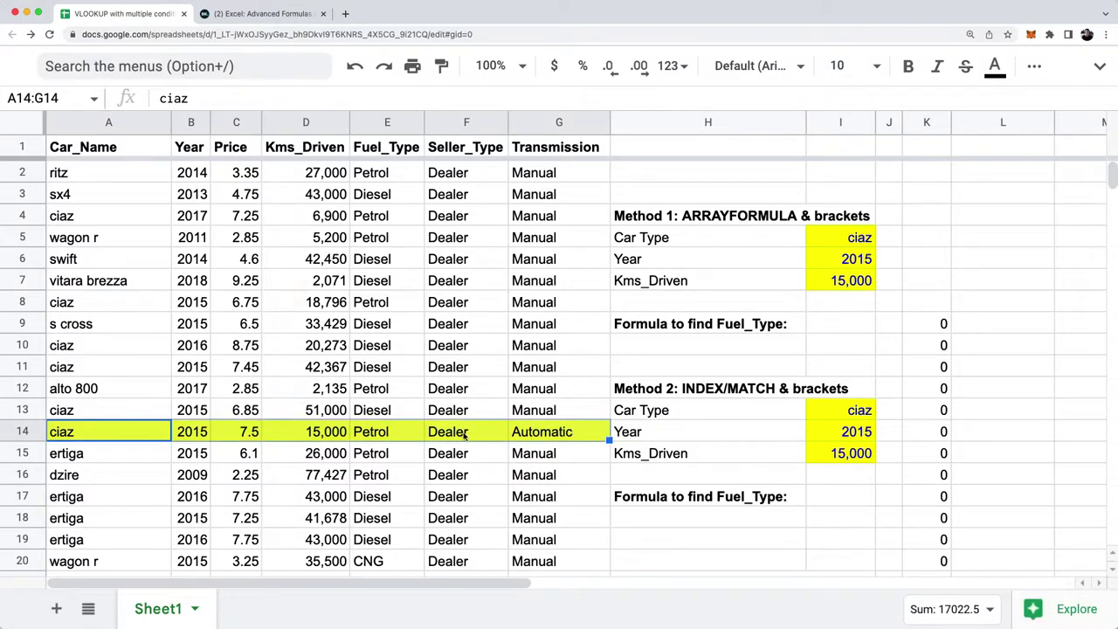
left_click(96, 440)
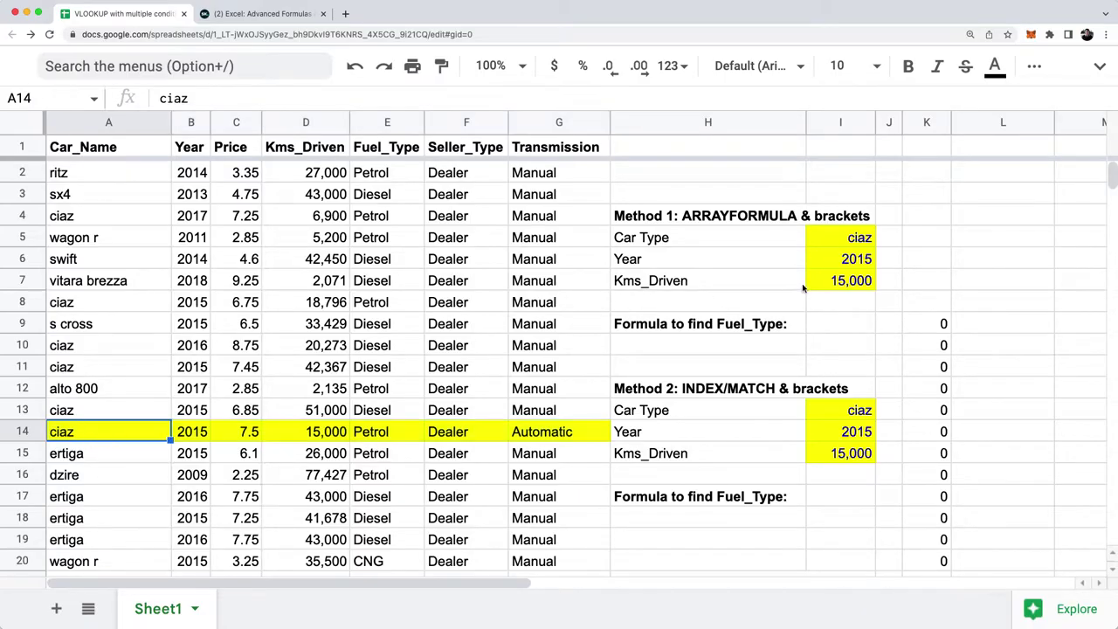
left_click(842, 239)
left_click(853, 260)
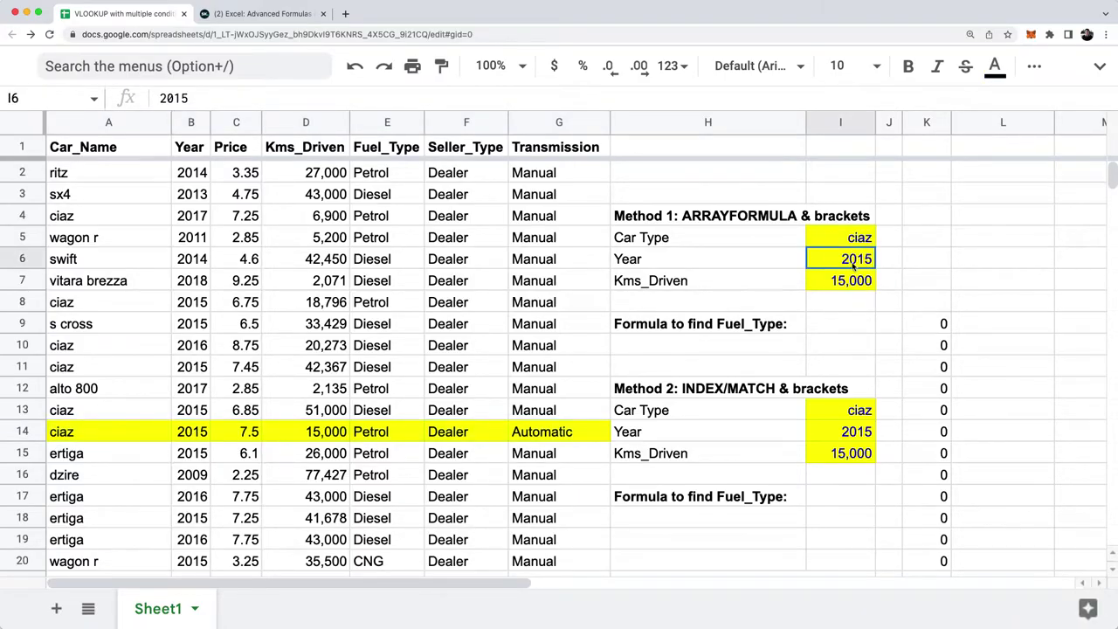
left_click(299, 434)
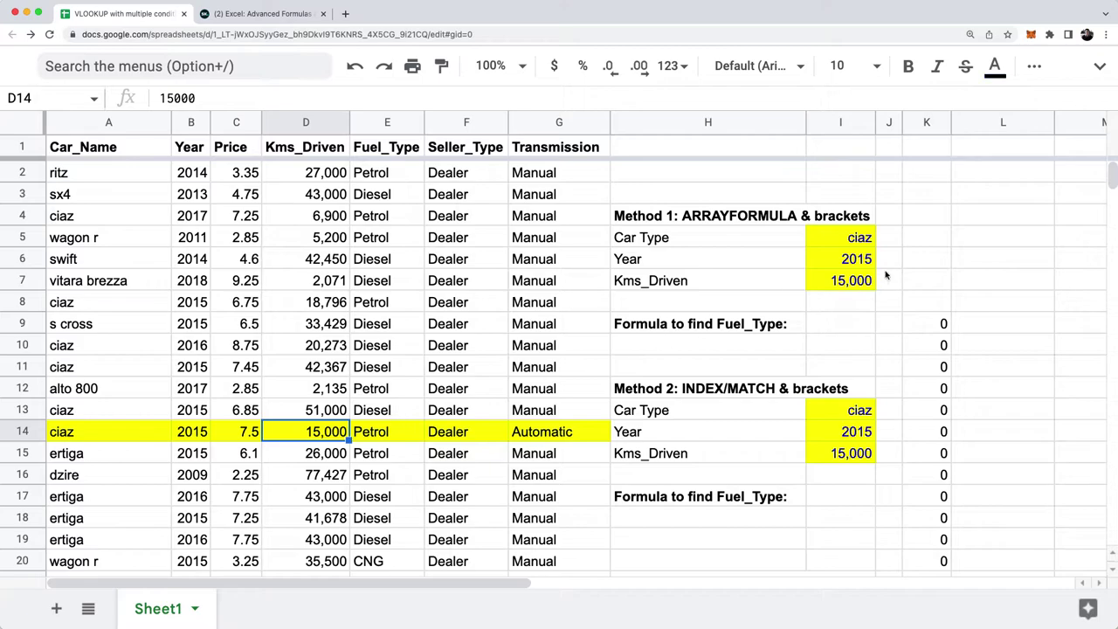
left_click(840, 280)
Step: Follow the array output from K9 to the match flag in K21 and inspect the remaining values below it
scroll(925, 470, "down", 5)
left_click_drag(941, 218, 937, 500)
left_click(943, 475)
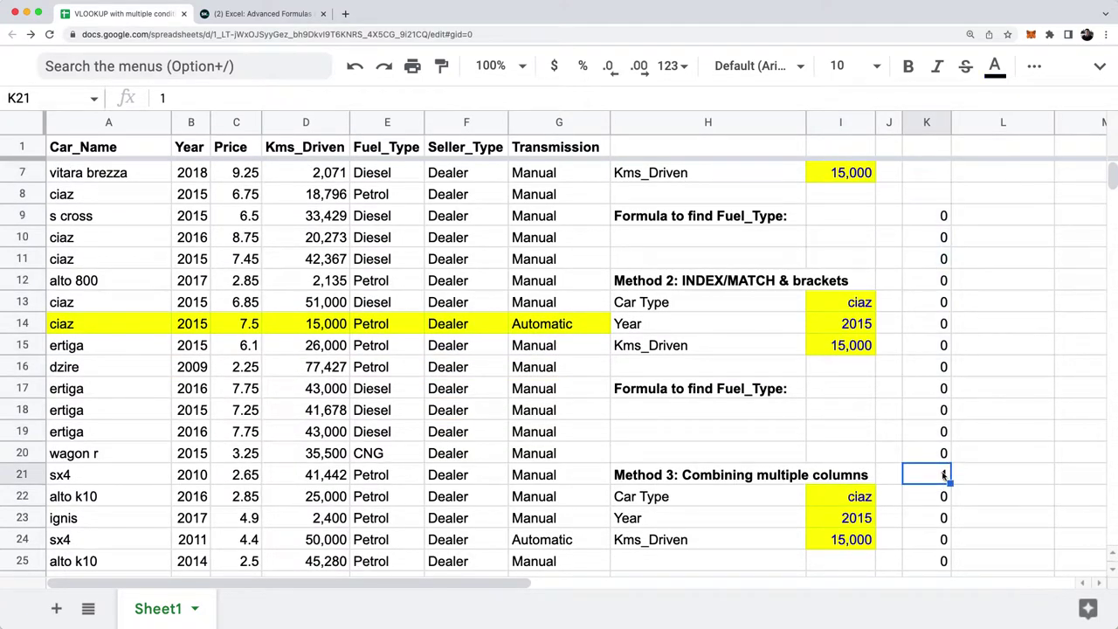
scroll(943, 474, "up", 5)
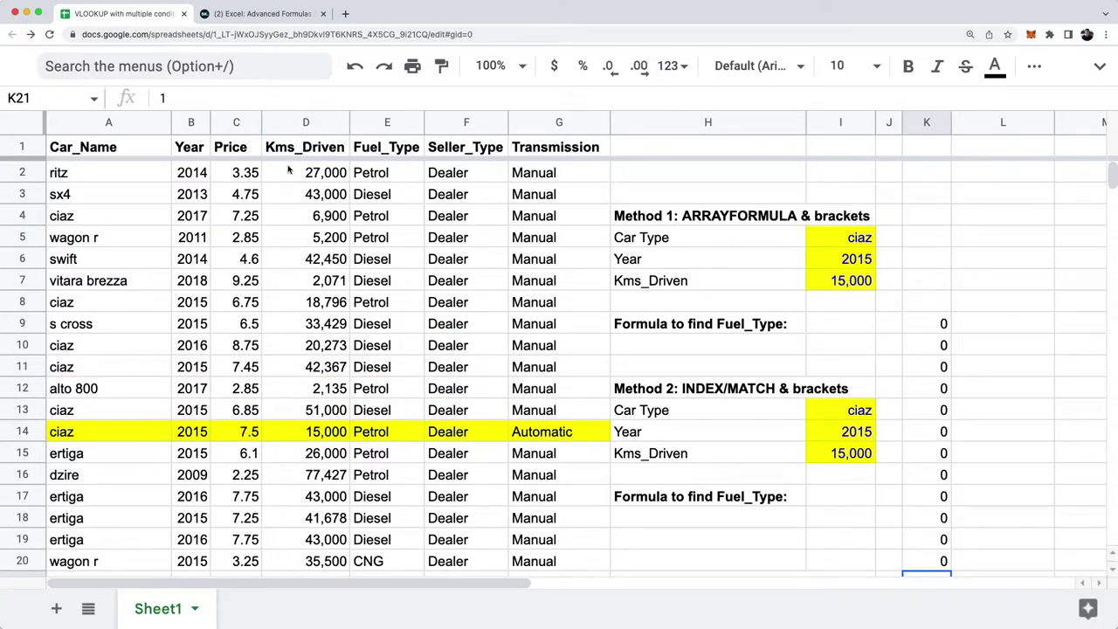
scroll(946, 422, "down", 10)
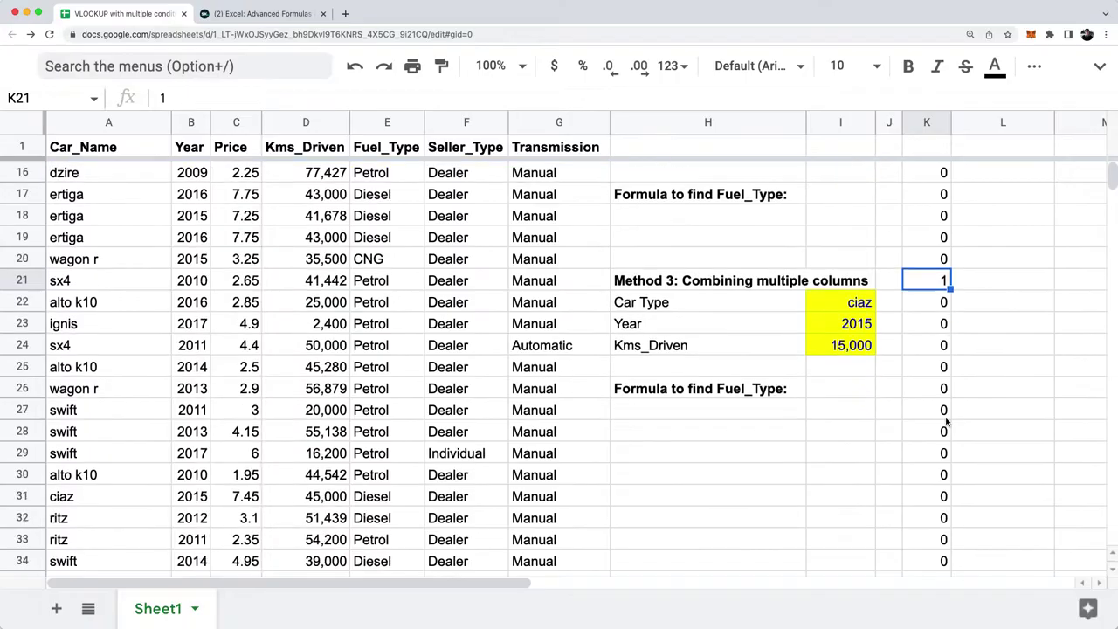
scroll(946, 422, "down", 20)
scroll(946, 426, "up", 20)
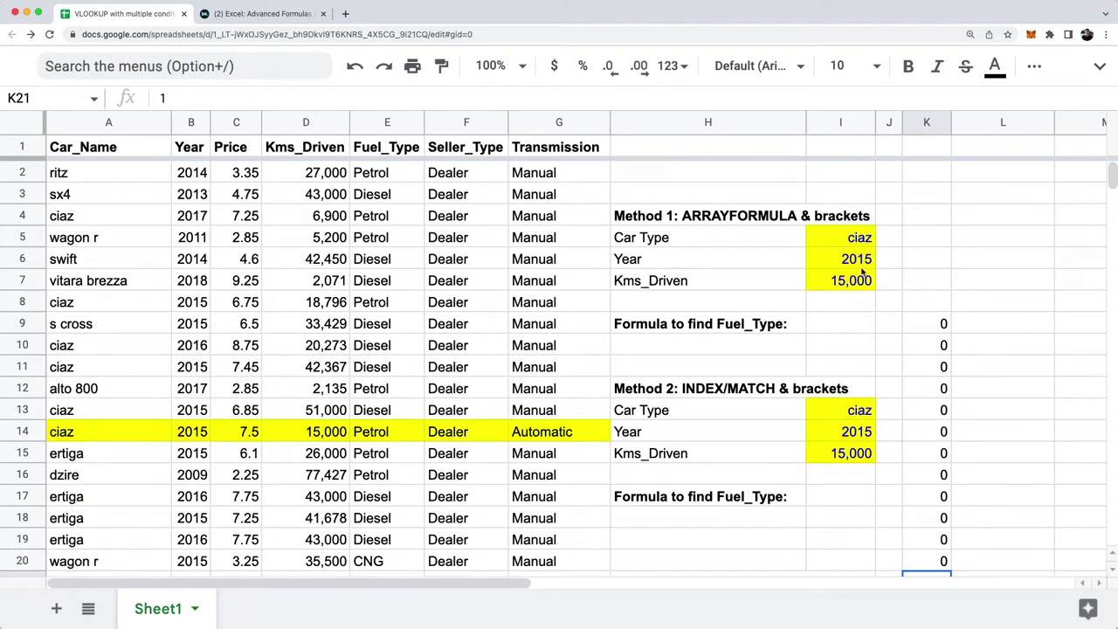
Step: Review the criteria in I5:I7 and the K9 array, and identify Fuel_Type column E as the column to look up
left_click(846, 238)
left_click(849, 260)
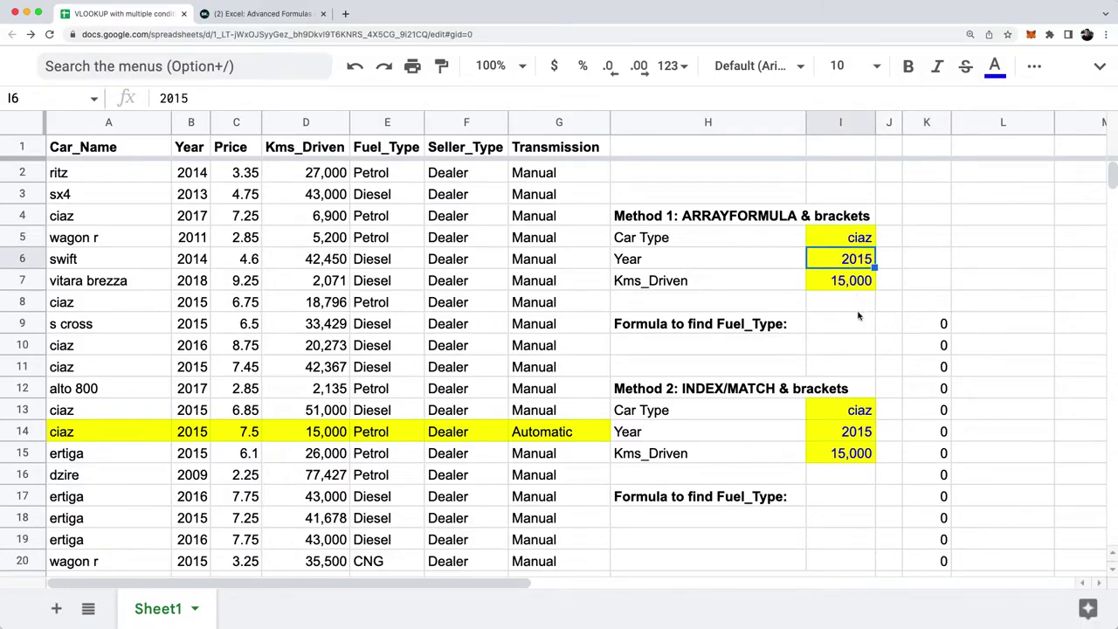
left_click(862, 284)
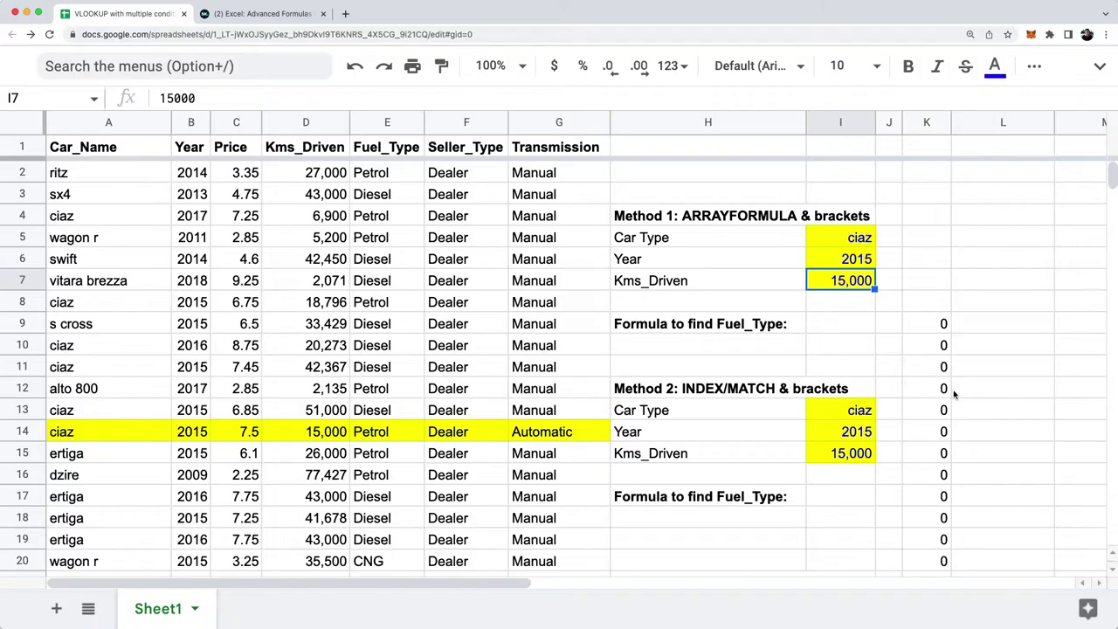
left_click(943, 326)
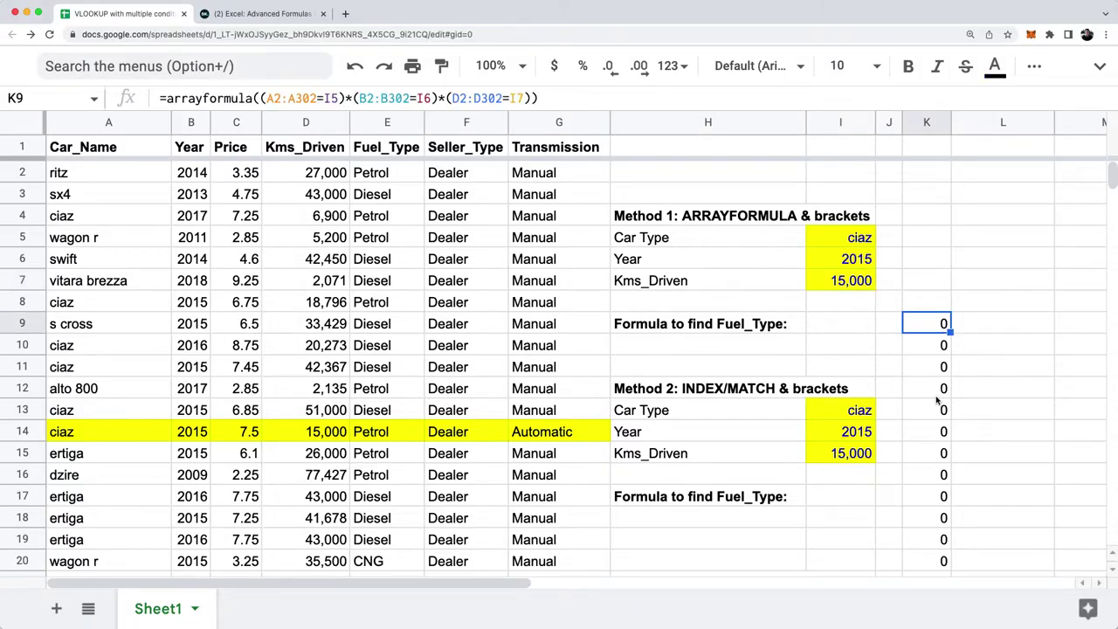
scroll(936, 400, "down", 4)
scroll(936, 400, "up", 4)
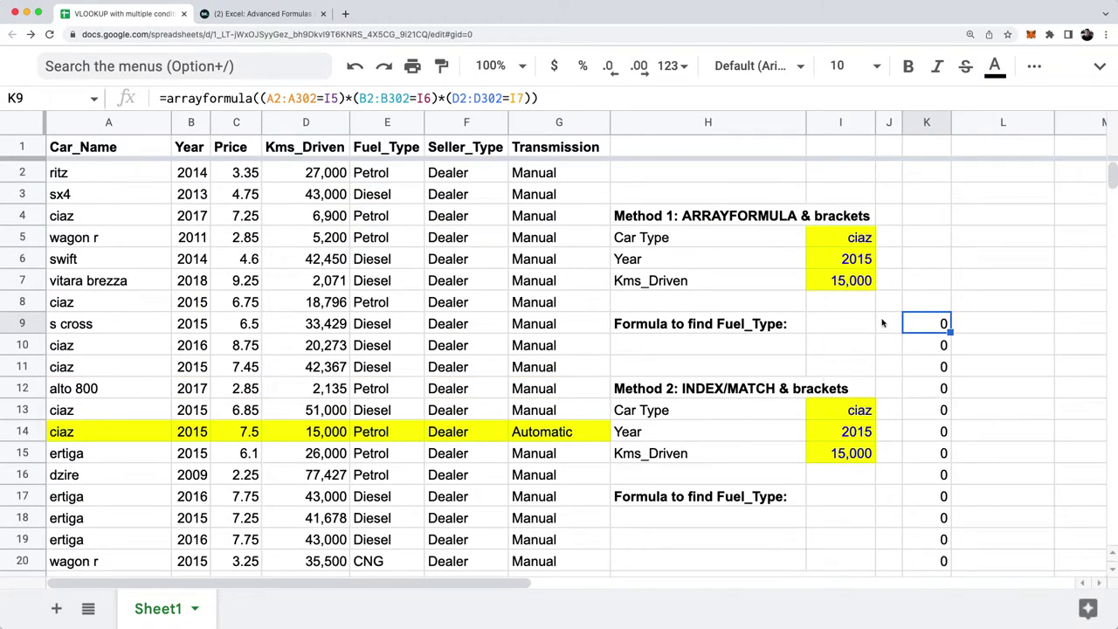
left_click(812, 329)
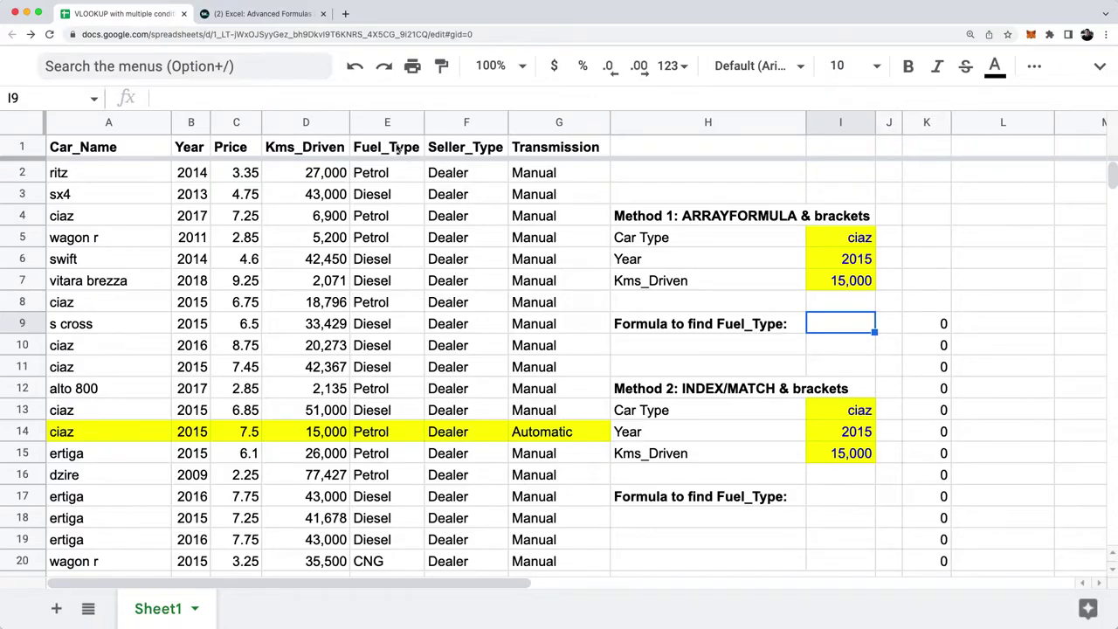
left_click(390, 122)
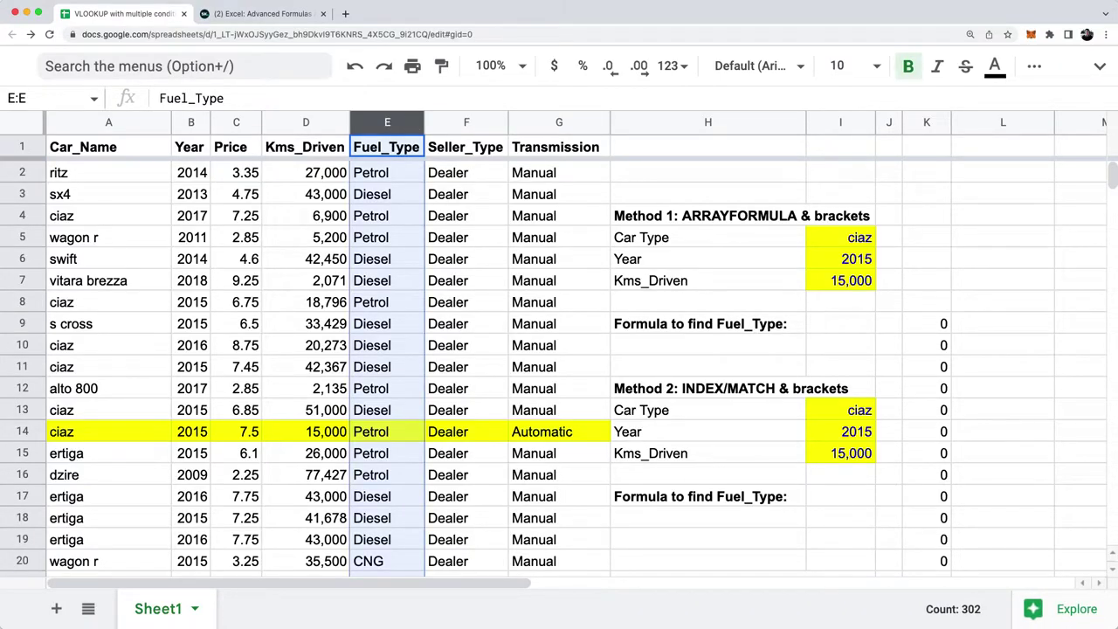
Step: Review the K9 ARRAYFORMULA and the match flags it outputs down column K
key("super+Tab")
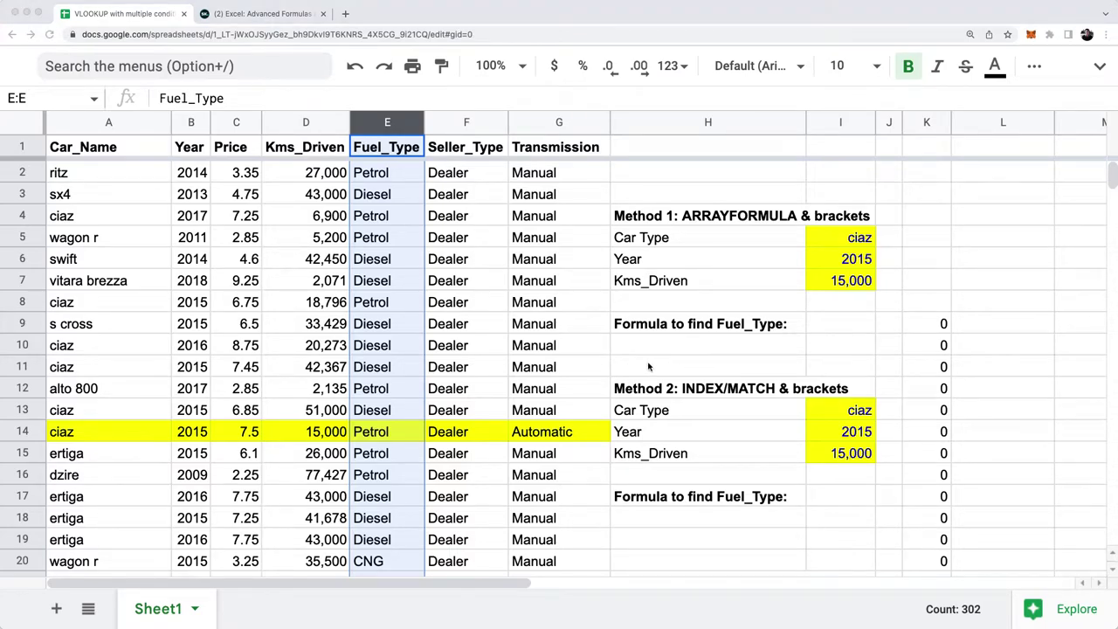
left_click(933, 325)
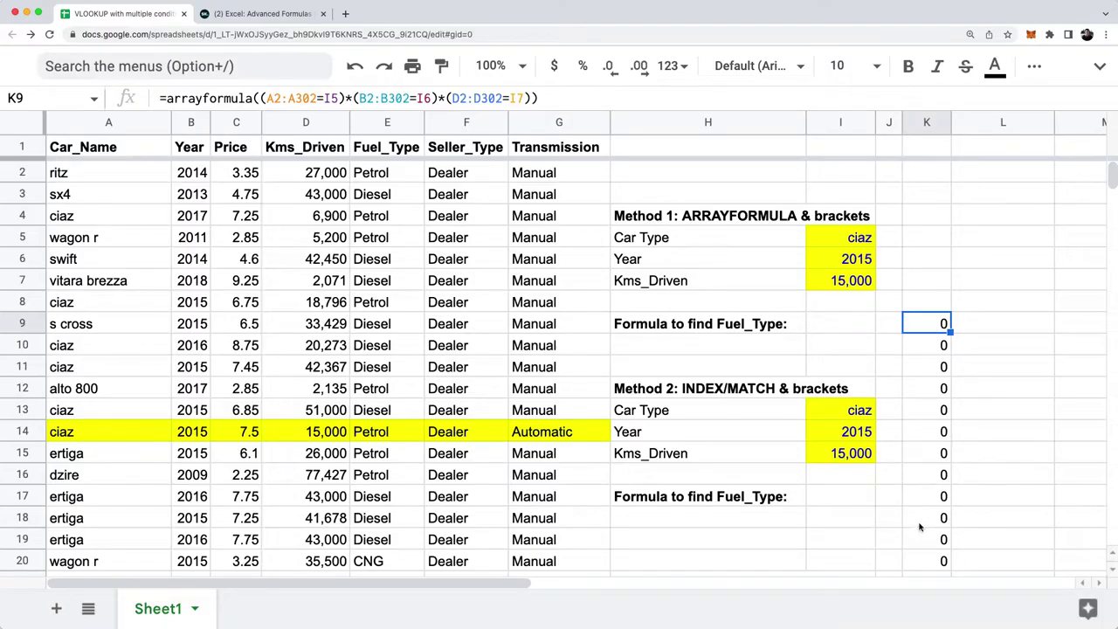
scroll(915, 470, "down", 5)
scroll(916, 470, "up", 5)
left_click_drag(936, 334, 944, 537)
Step: Enter =E2 in L9 and fill the formula down to L18 so fuel types sit beside the match flags
left_click(970, 323)
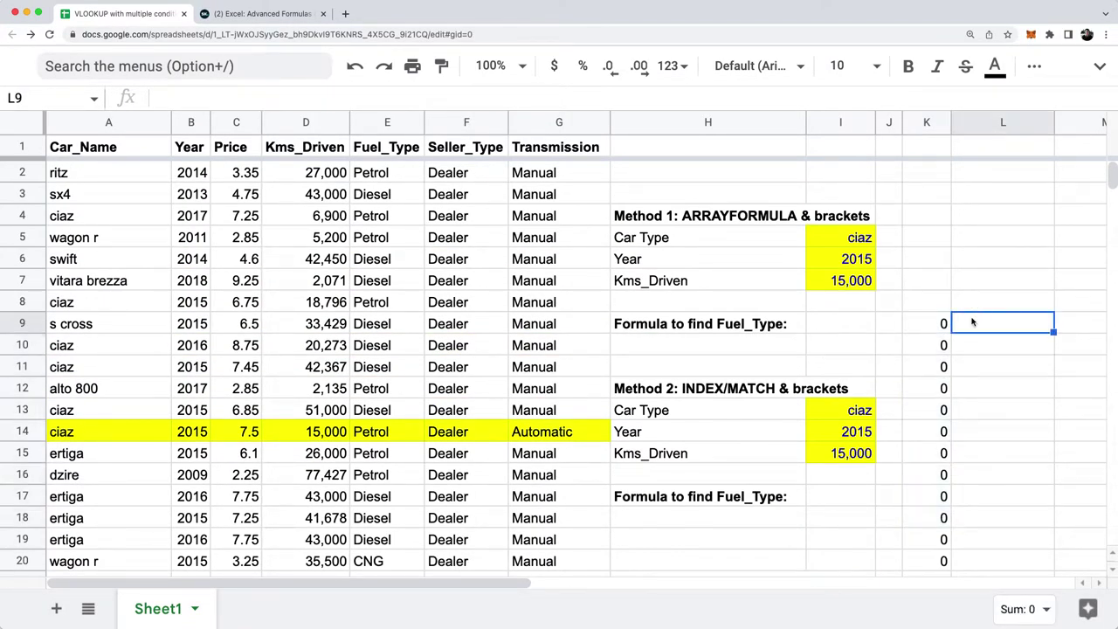
type("=")
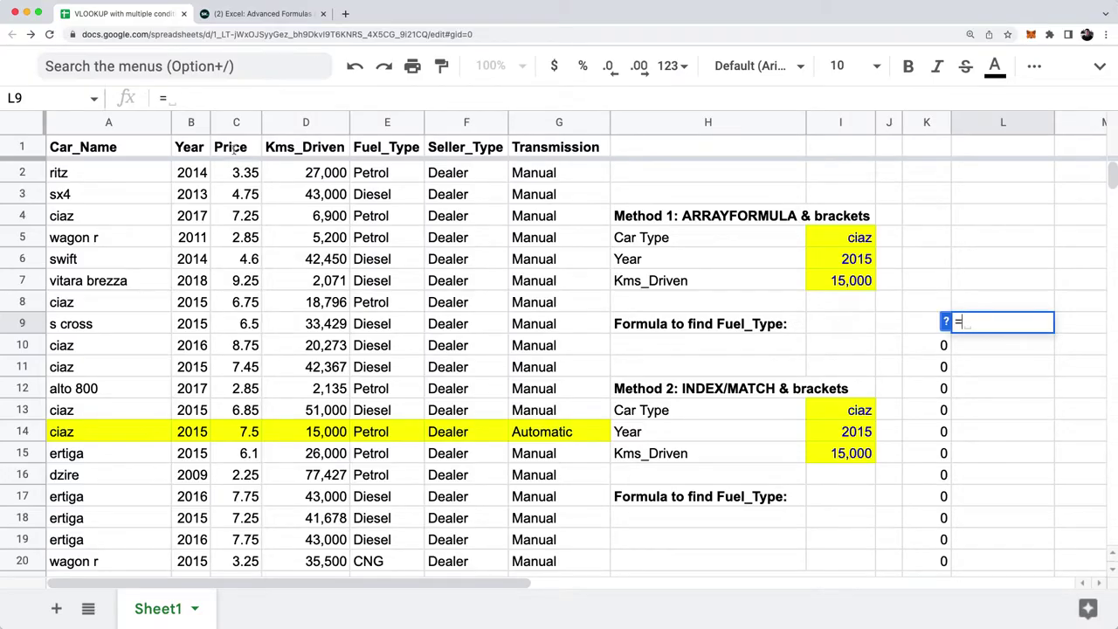
left_click(393, 181)
key("Return")
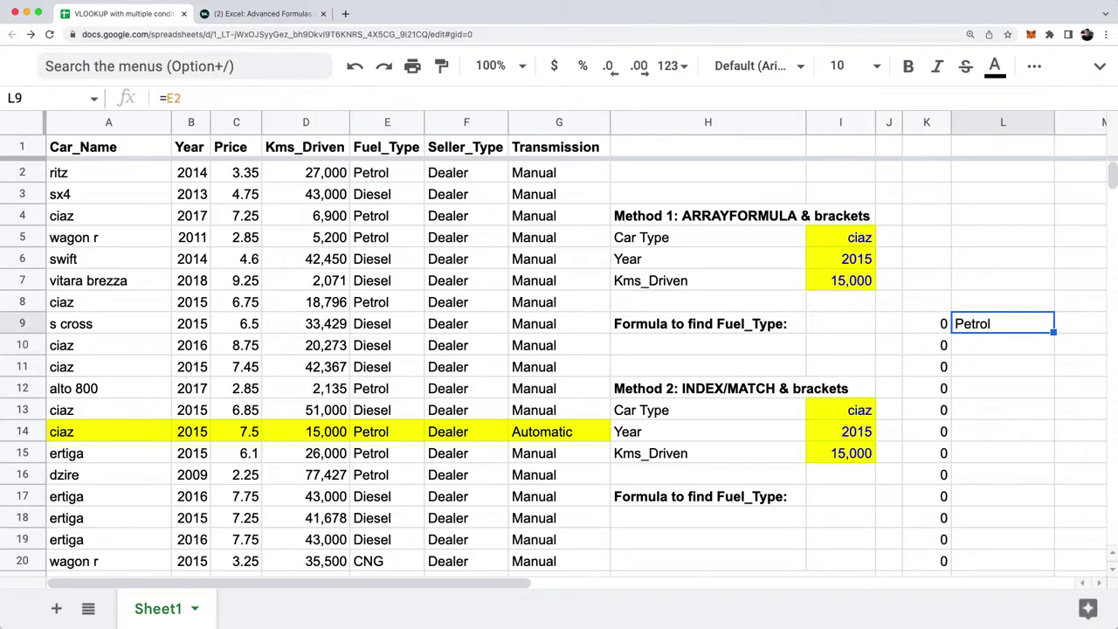
key("Up")
key("shift+Down")
key("shift+Down")
key("shift+Down")
key("shift+Down")
key("shift+Down")
key("shift+Down")
key("shift+Down")
key("shift+Down")
key("shift+Down")
key("super+d")
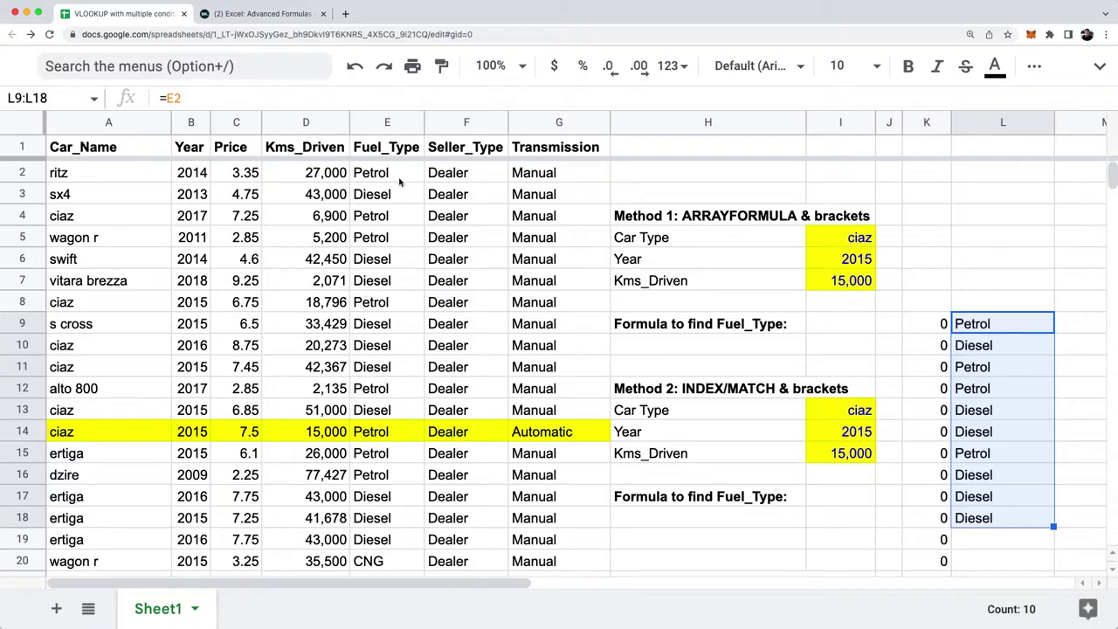
Step: Compare the flags in K9 and K10 with the Fuel_Type values in E2 and E3
left_click(931, 325)
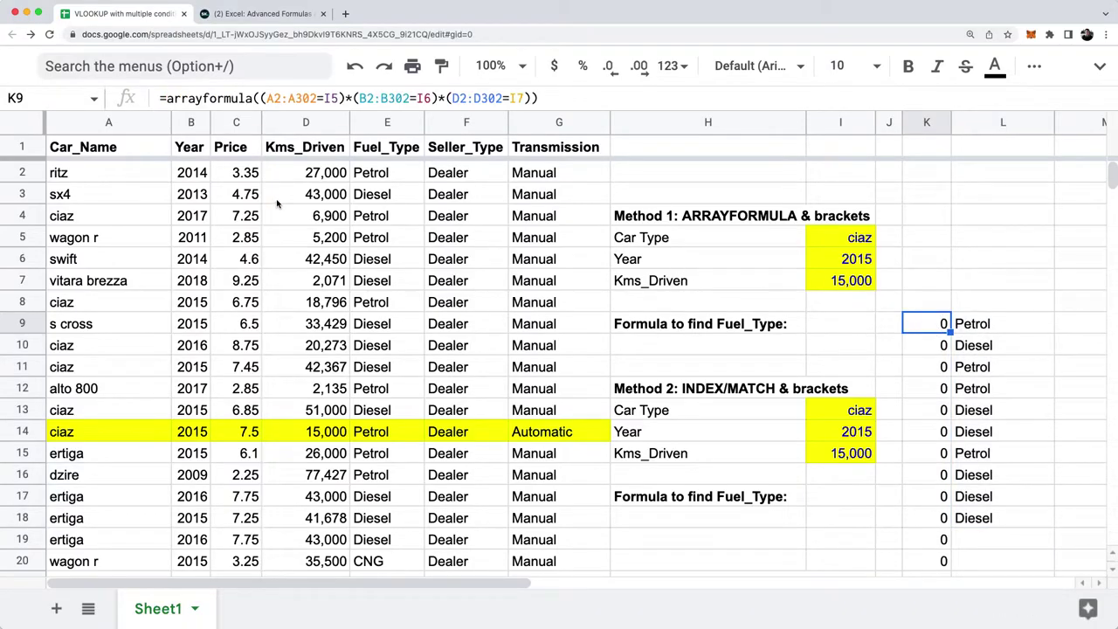
left_click(360, 173)
left_click(944, 348)
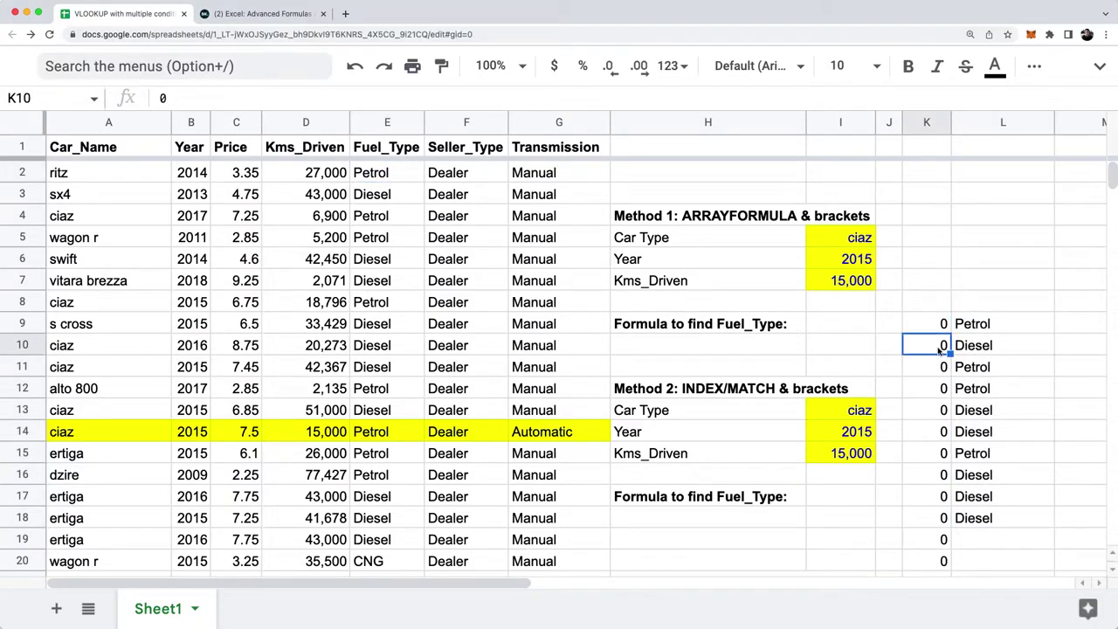
left_click(367, 198)
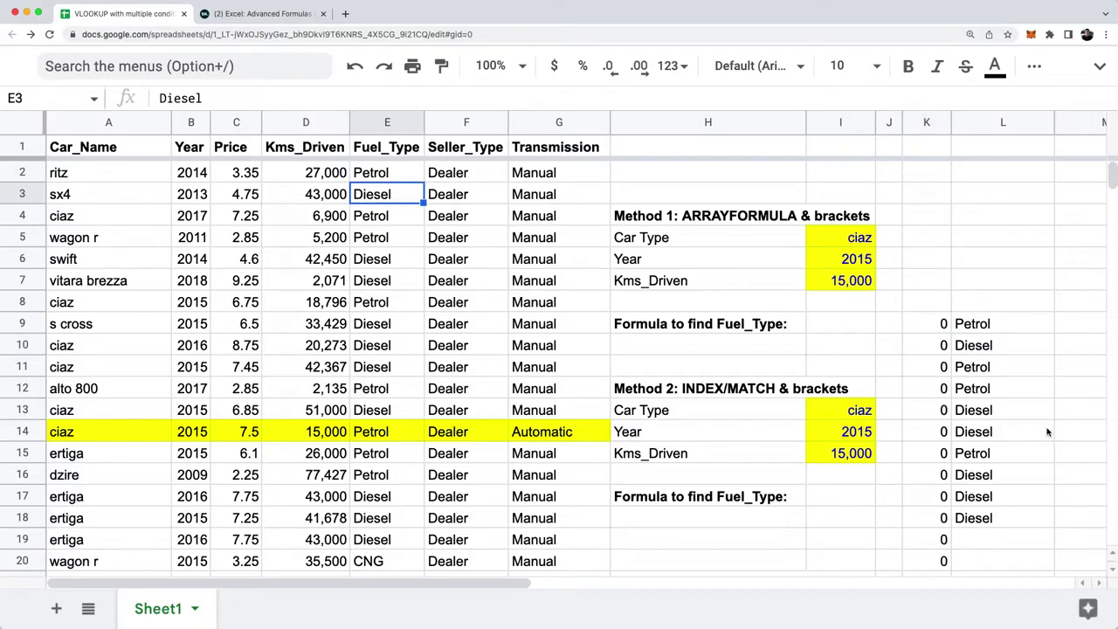
Step: Clear the fuel type references from L9:L18
left_click(967, 322)
key("ctrl+shift+Down")
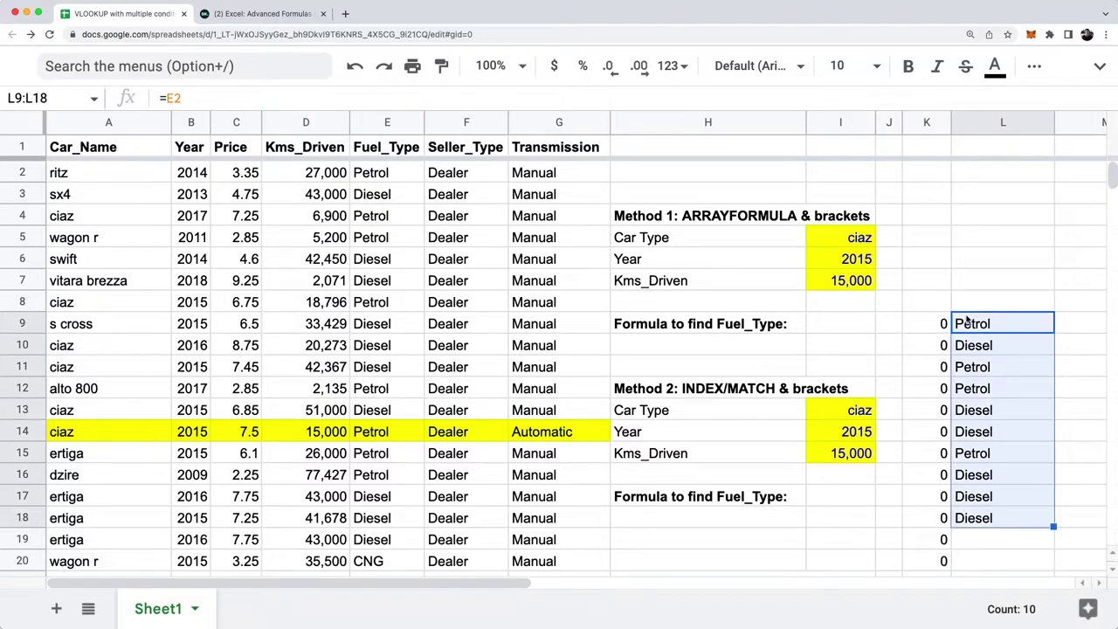
key("Delete")
Step: Edit the K9 formula to add an opening curly brace before arrayformula and a comma after its closing parenthesis
left_click(926, 323)
key("Return")
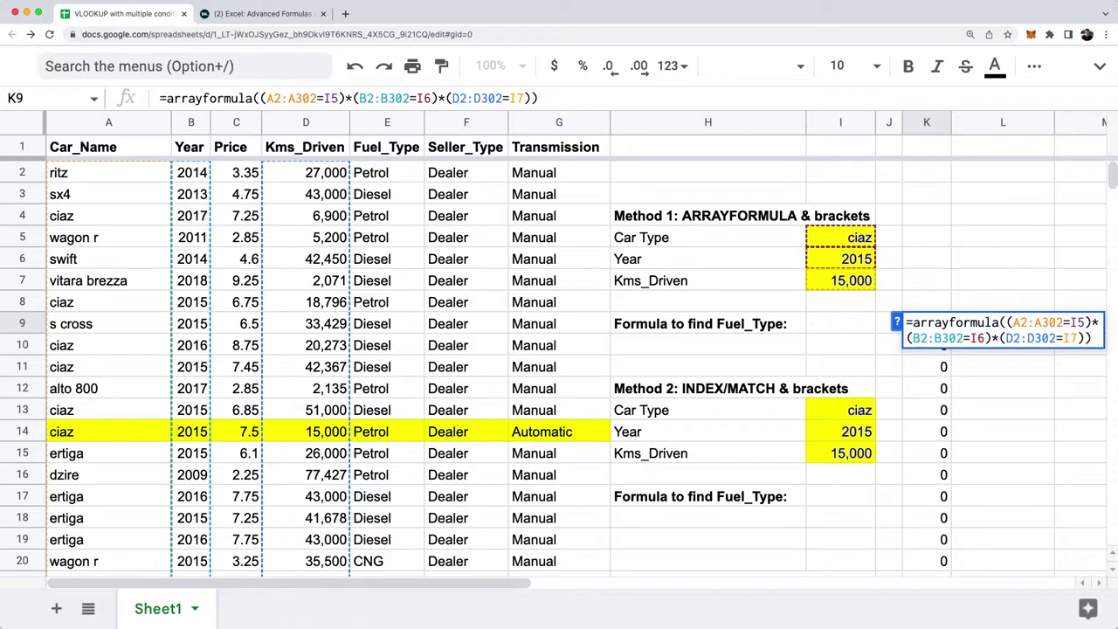
type("{")
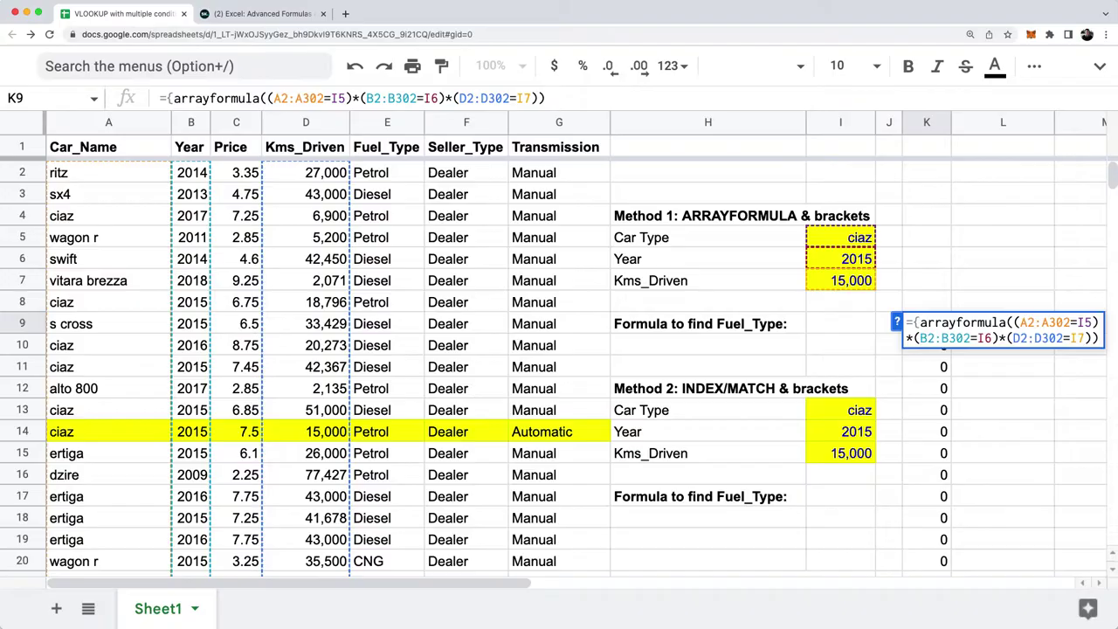
key("shift+End")
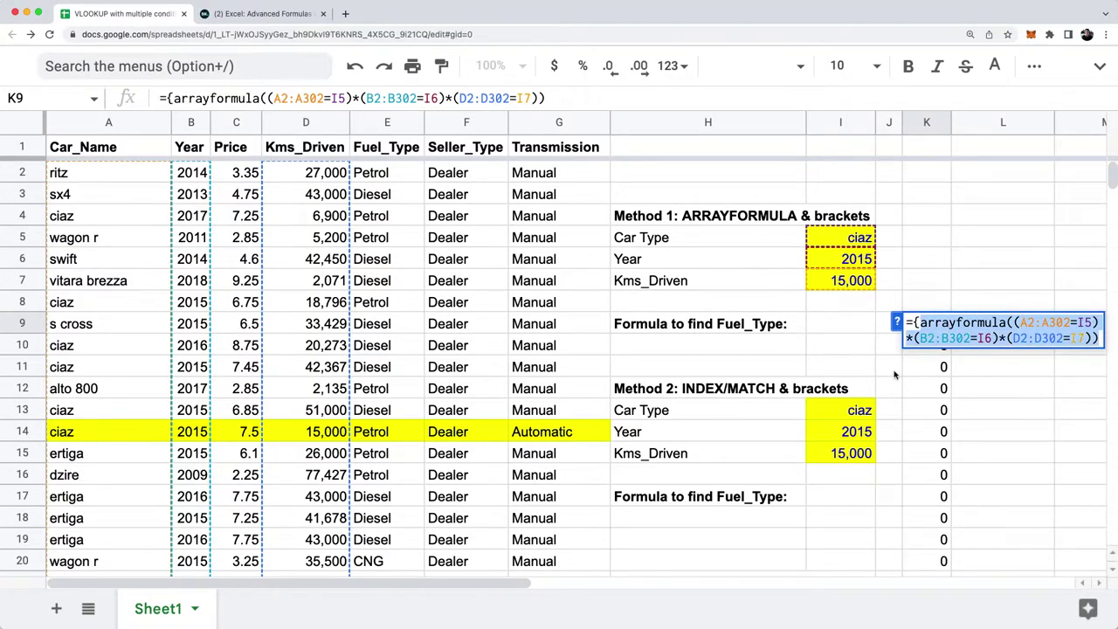
left_click(1100, 343)
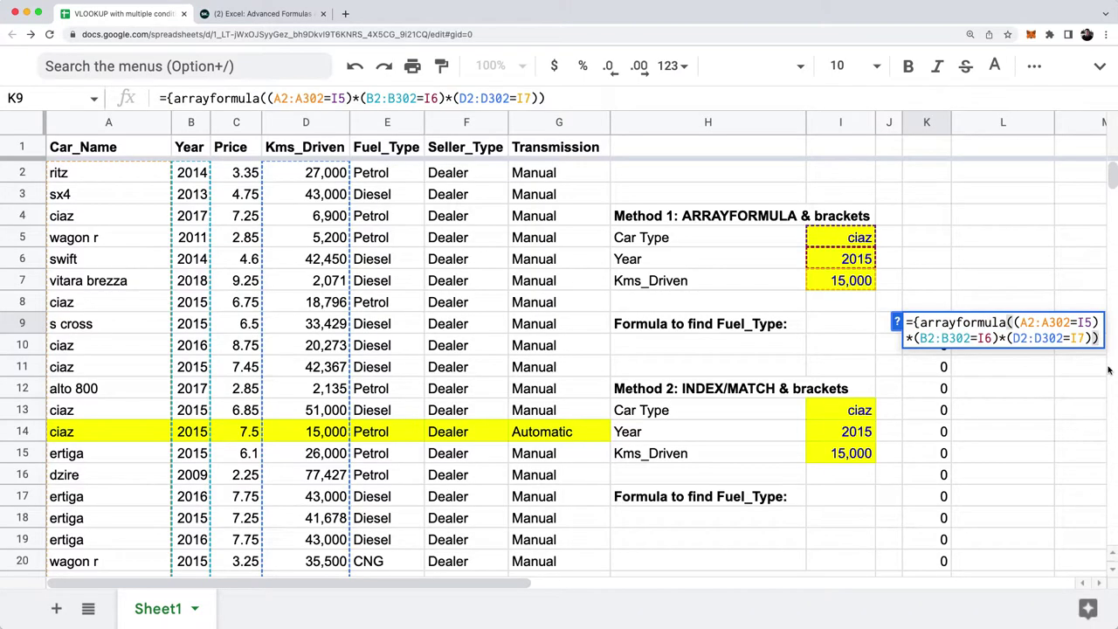
type(",")
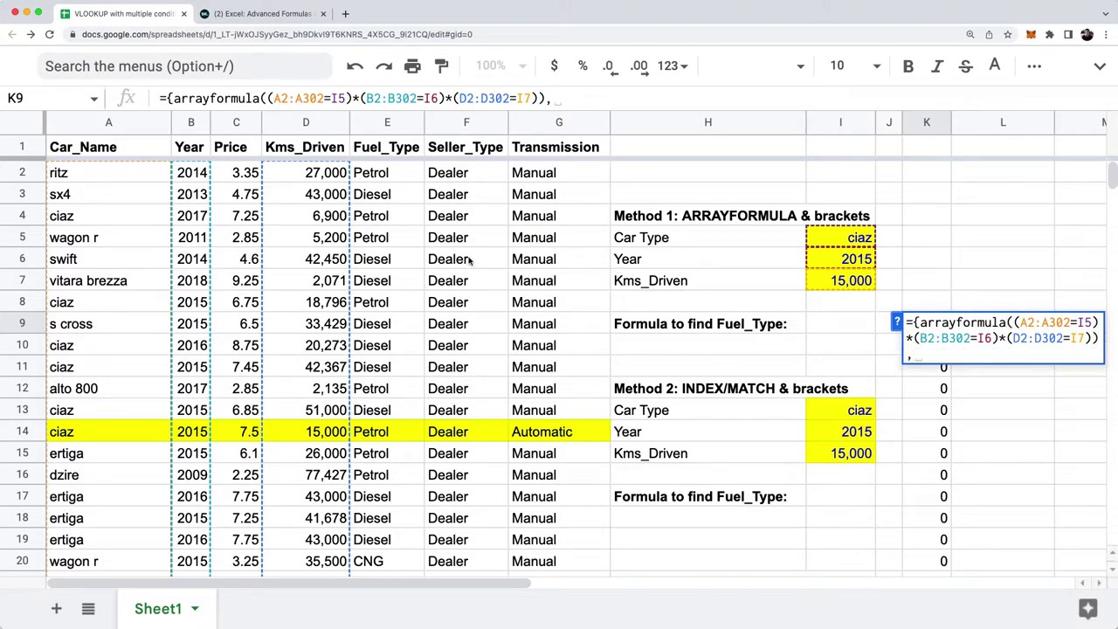
Step: Add the Fuel_Type range E2:E302 as the second column of the K9 array, close the curly brace and enter the formula
left_click(389, 172)
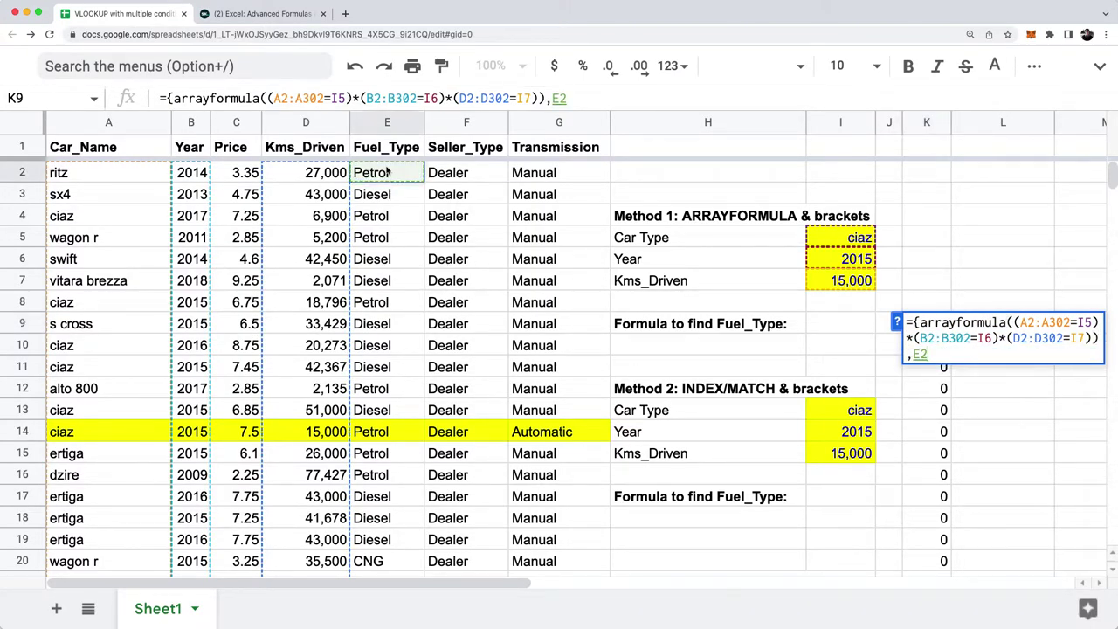
key("super+shift+Down")
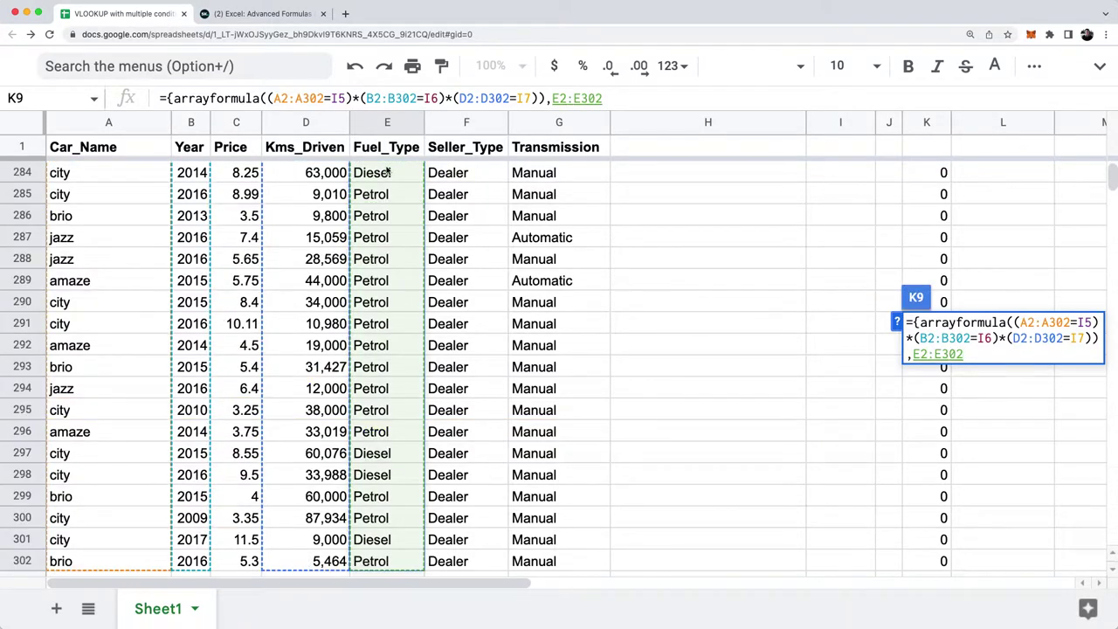
type(")")
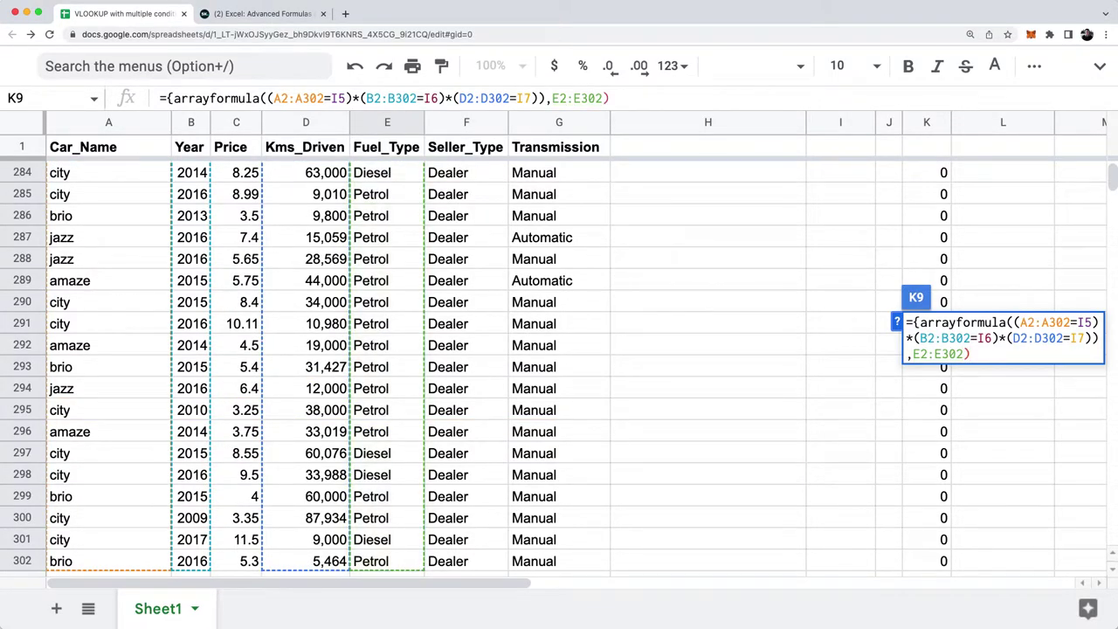
type("}")
left_click_drag(920, 324, 1106, 336)
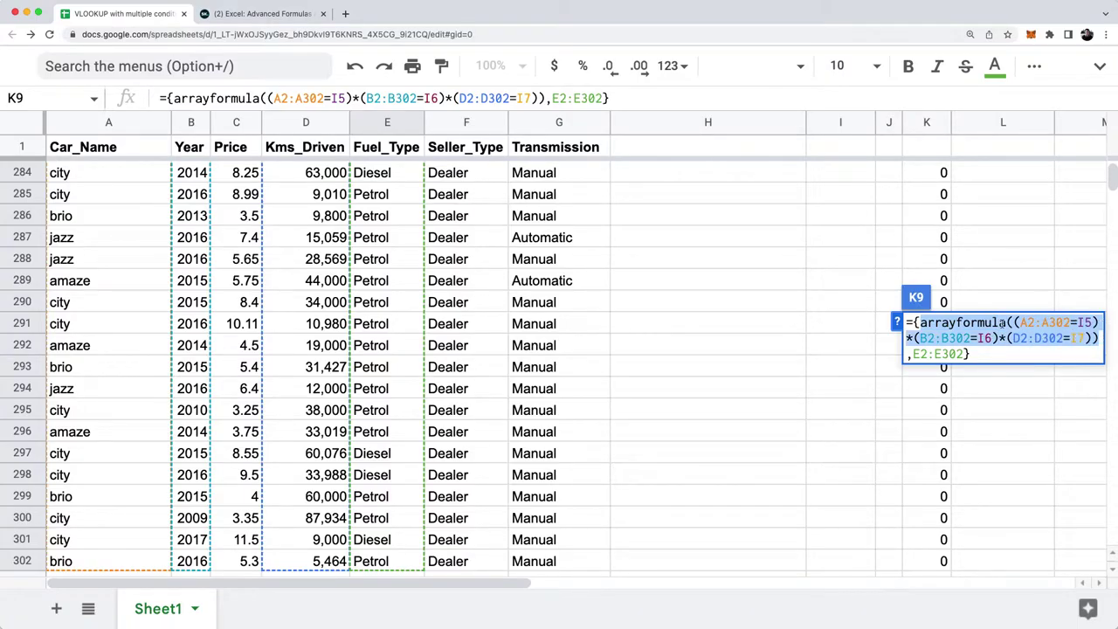
left_click_drag(914, 353, 966, 355)
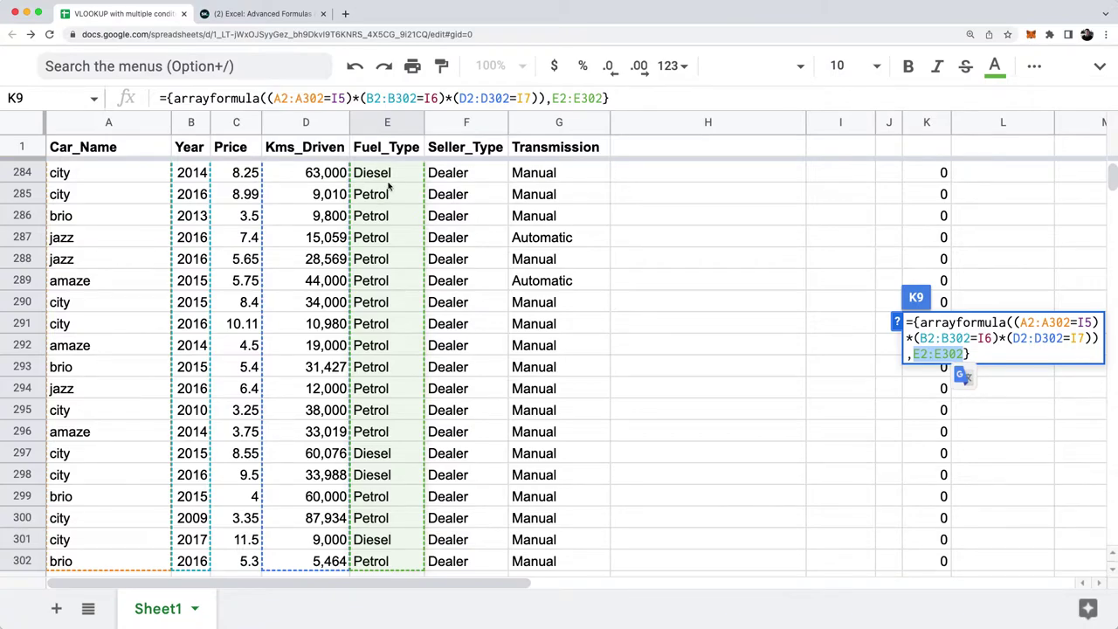
left_click(991, 349)
key("Return")
Step: Review the combined array formula in K9 and the two columns it fills
key("Up")
key("Up")
key("Up")
key("Up")
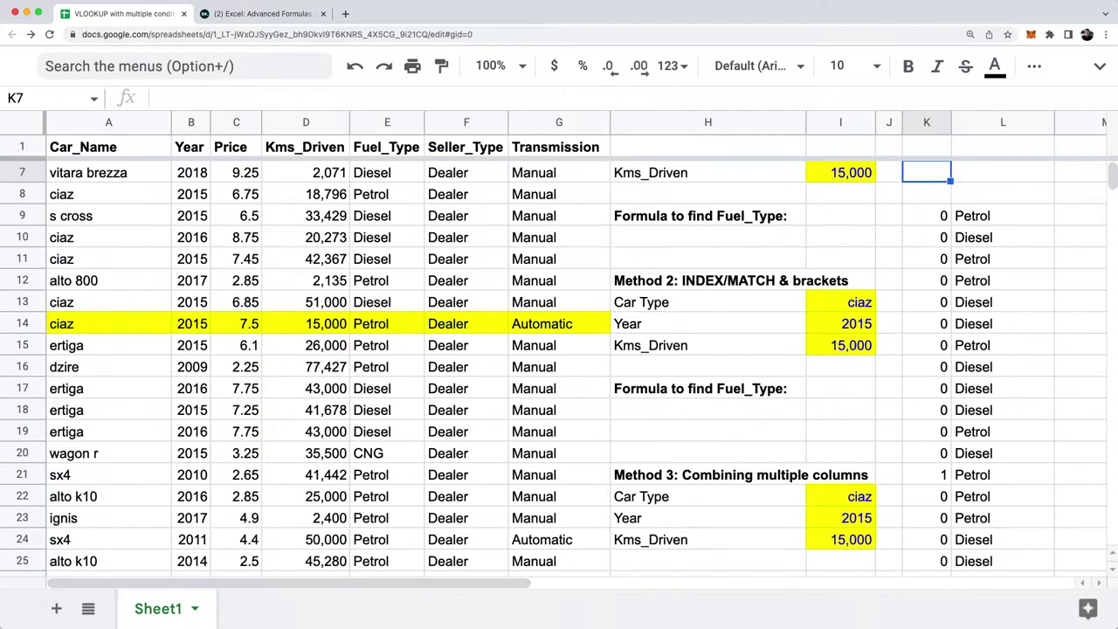
key("Down")
key("Down")
key("Down")
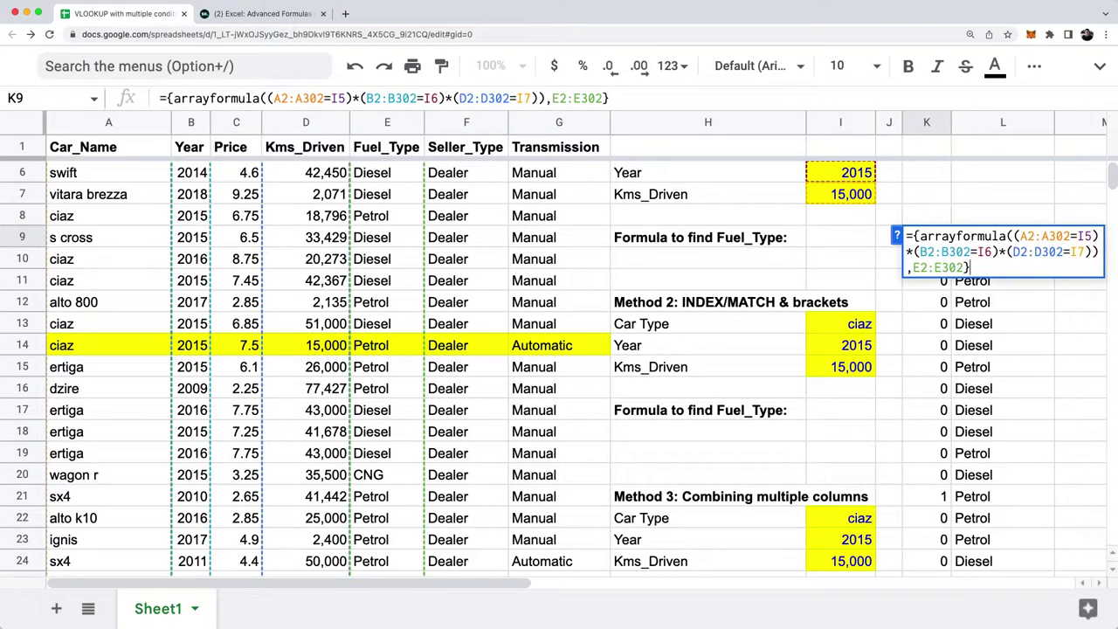
left_click(1003, 237)
left_click(926, 237)
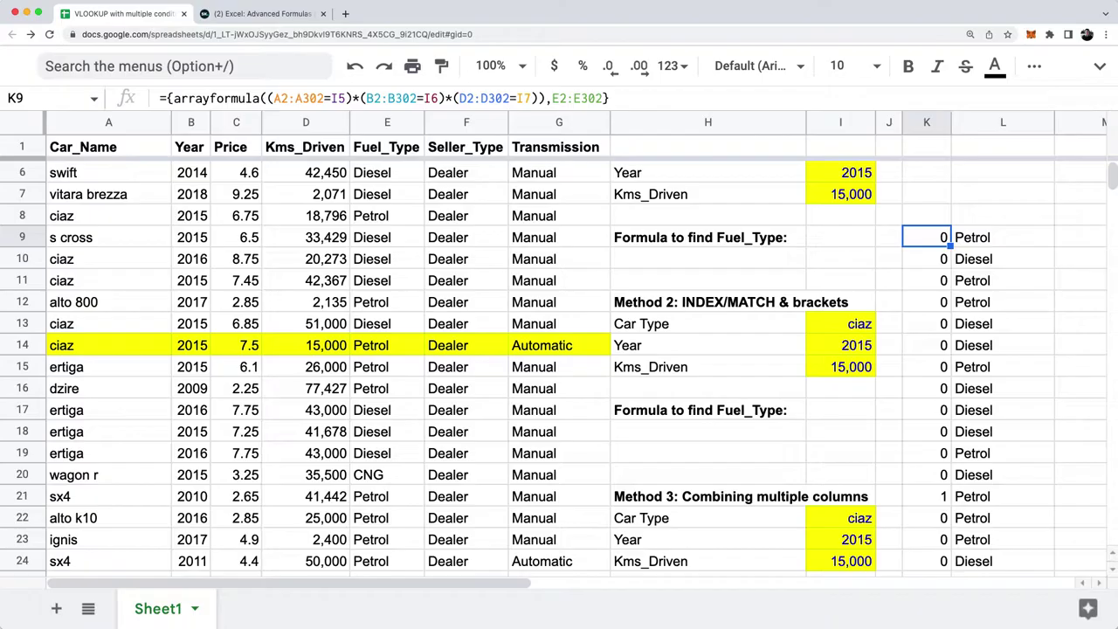
Step: Follow the flags down from K9 to the match in column K and read the fuel type beside it
key("Down")
key("Down")
key("Down")
key("Down")
key("Down")
key("Down")
left_click(927, 496)
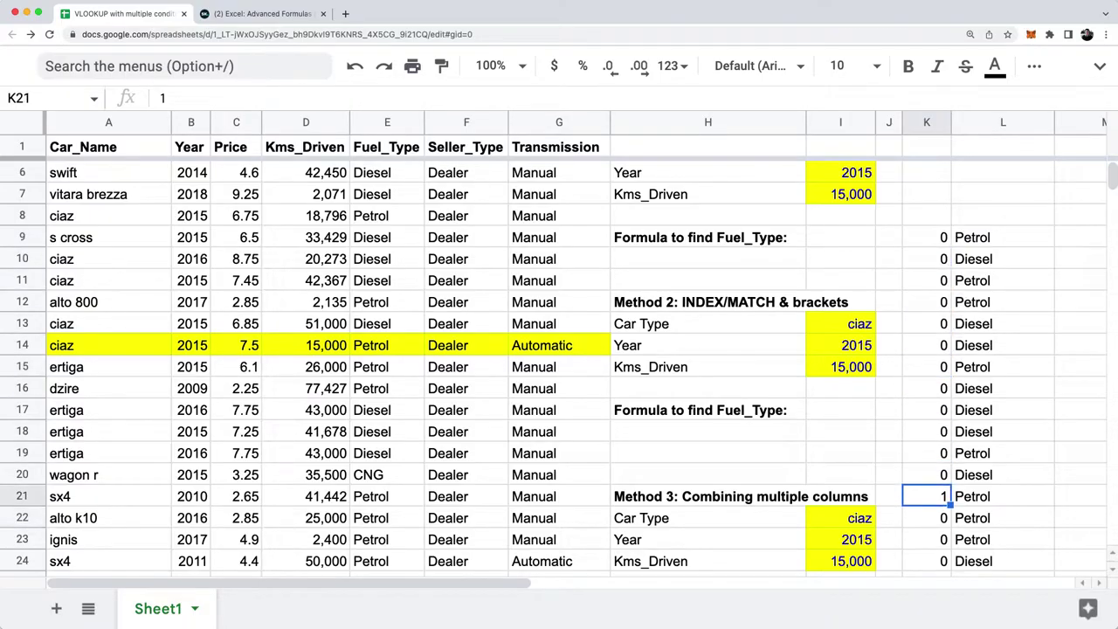
left_click(1002, 497)
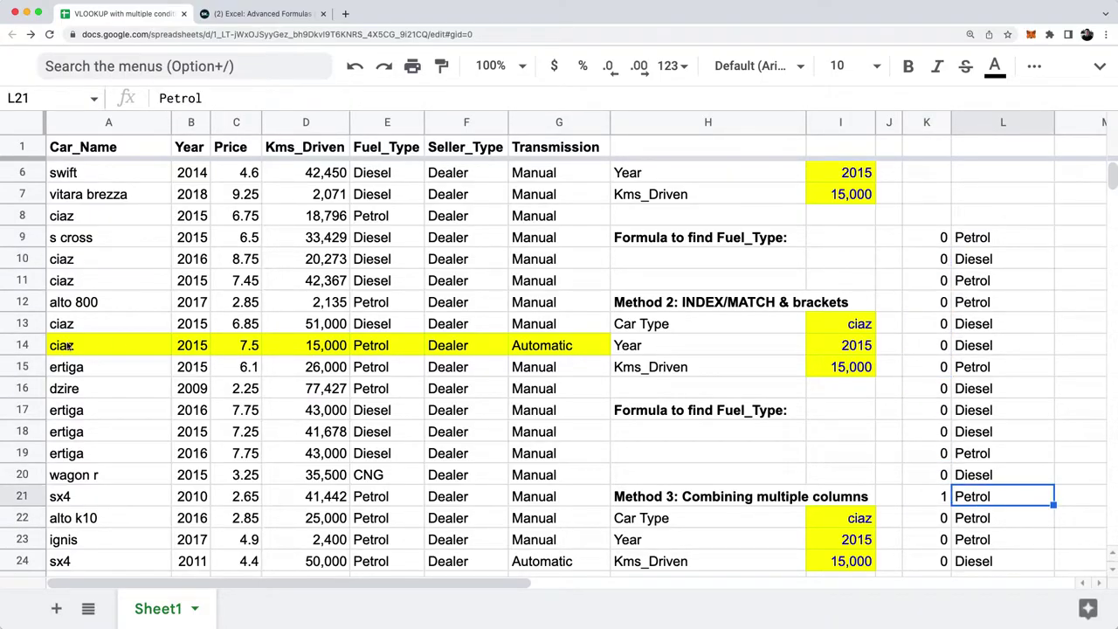
Step: Compare the highlighted ciaz row A14:G14 with the two-column array starting at K9 and recheck the K9 formula
left_click_drag(70, 346, 542, 348)
scroll(896, 329, "up", 2)
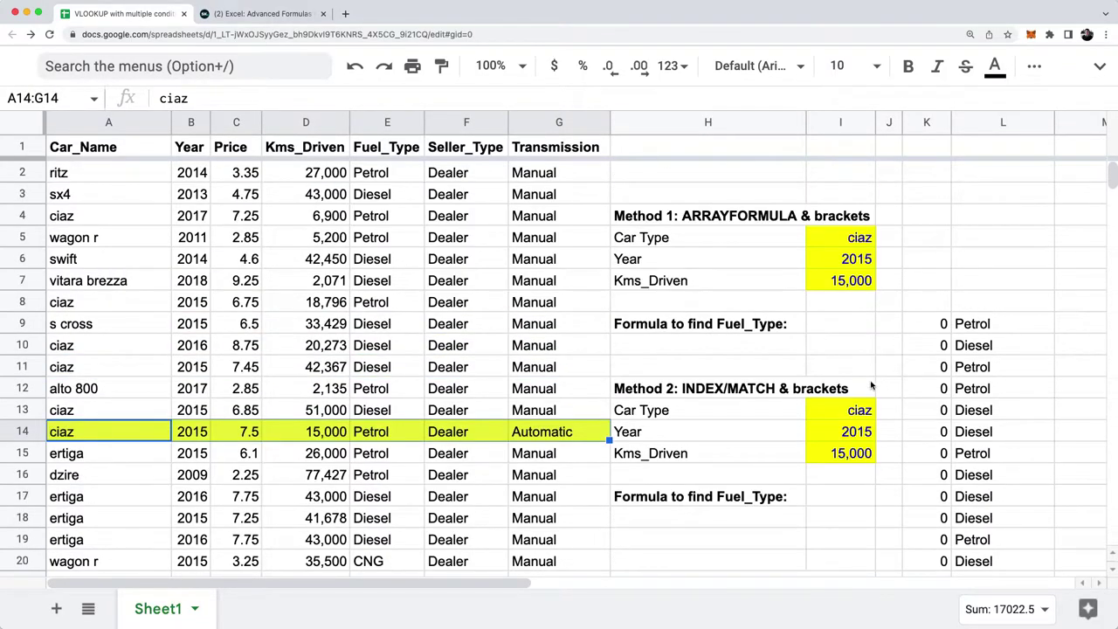
left_click_drag(929, 324, 969, 505)
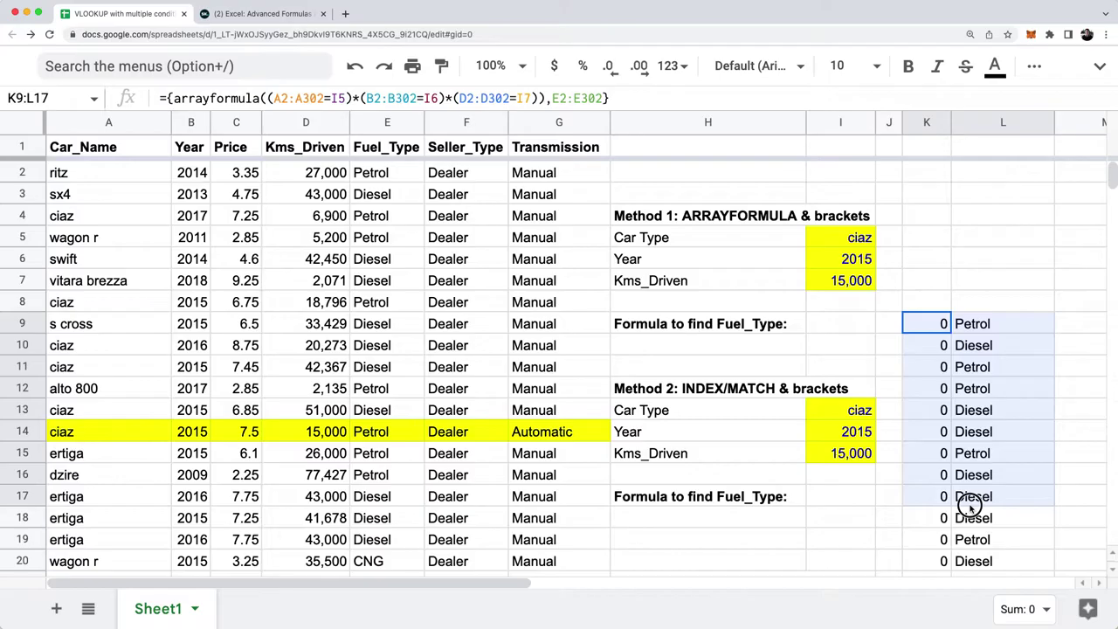
left_click(842, 325)
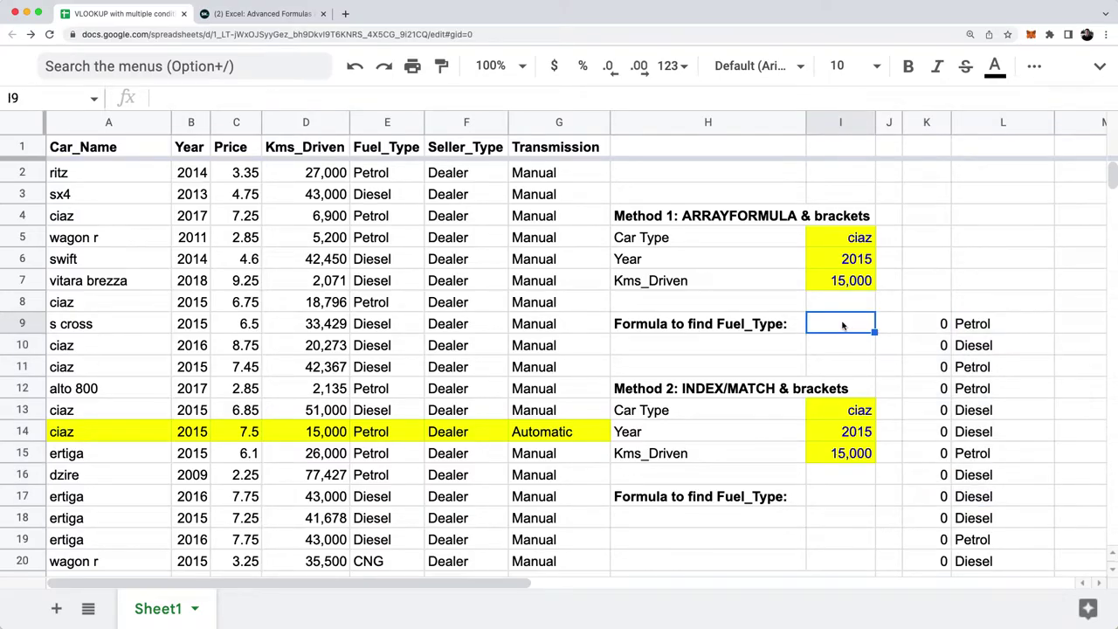
key("Right")
key("Right")
key("Return")
key("Escape")
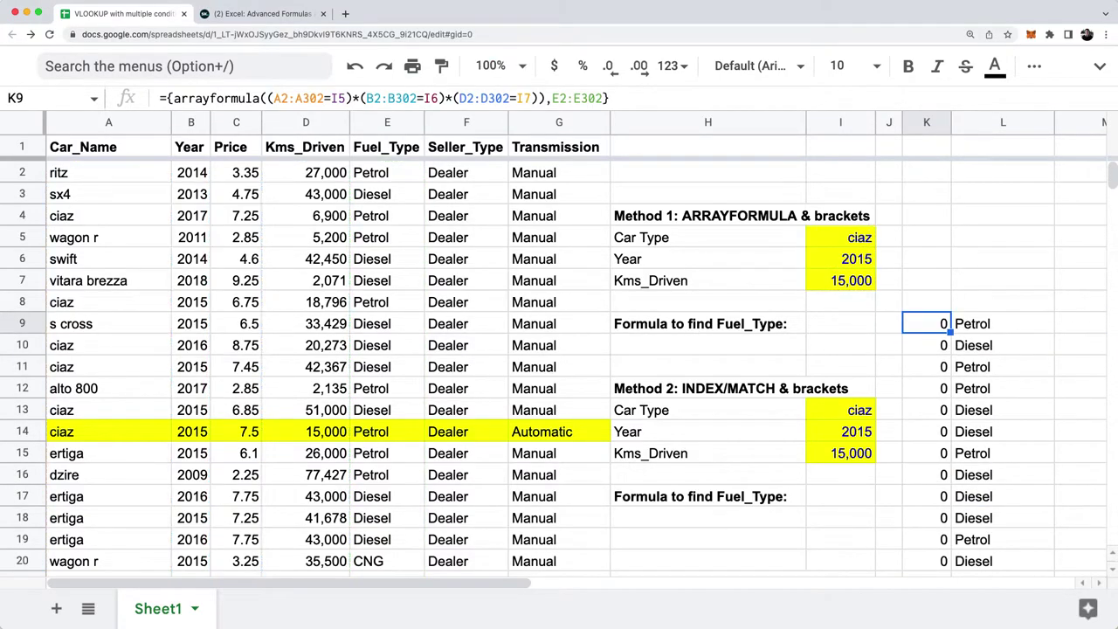
Step: Start a VLOOKUP in I9 with search key 1 and the two-column array K9:L309 as its range
key("Left")
key("Left")
type("=vlookup(")
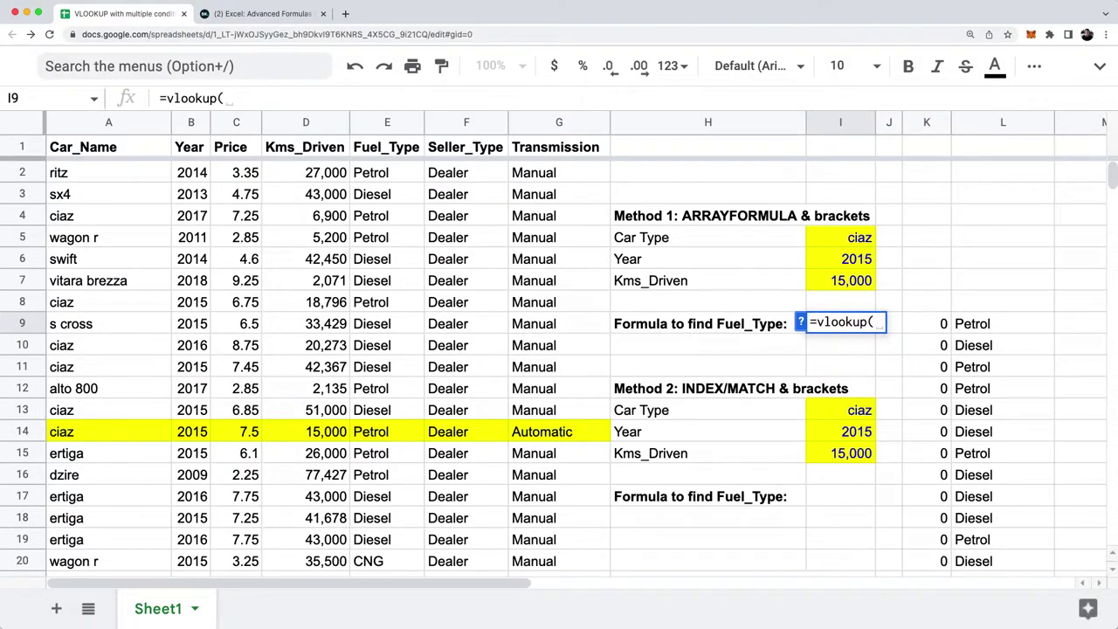
type("1,")
key("Right")
key("Right")
key("shift+Right")
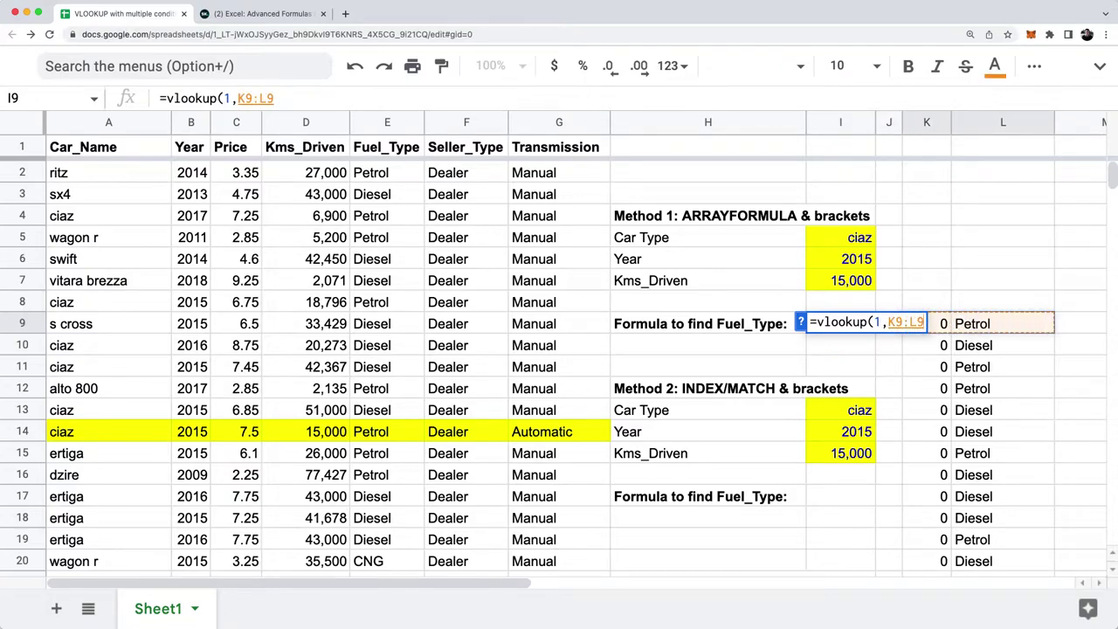
key("ctrl+shift+Down")
Step: Complete the I9 VLOOKUP with column index 2 and 0 for an exact match, and enter it
type(",2")
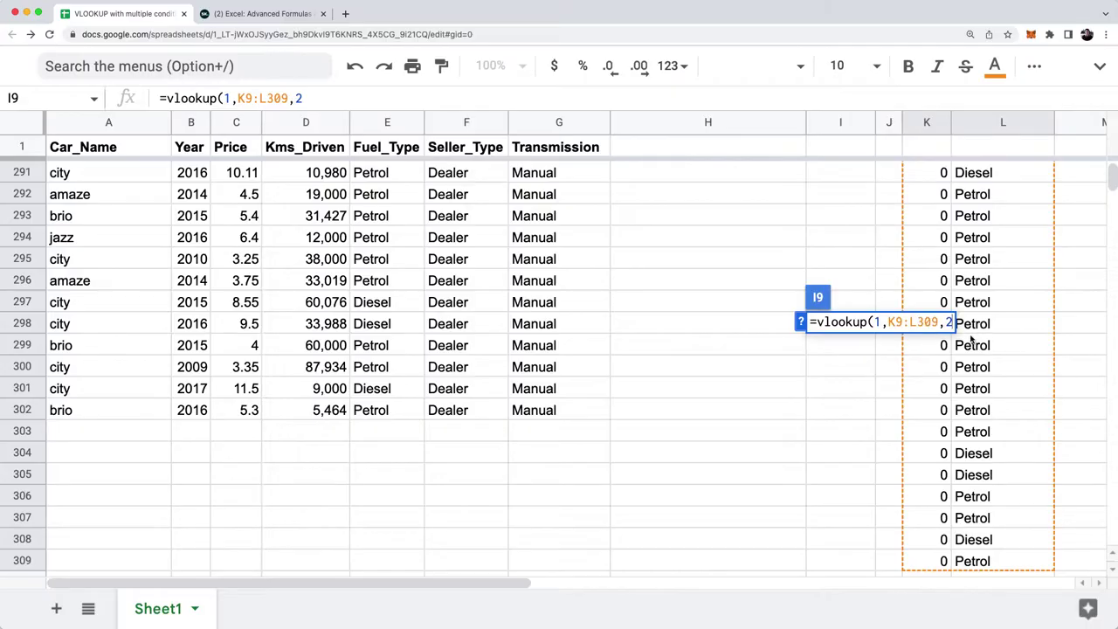
type(",0)")
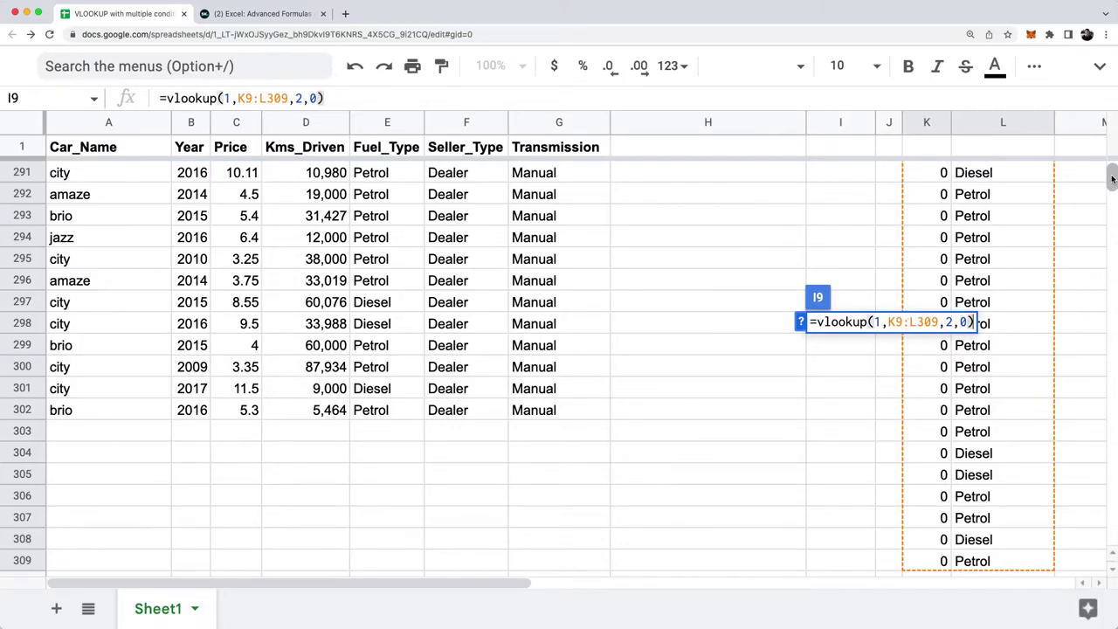
left_click_drag(1112, 179, 1108, 156)
double_click(876, 321)
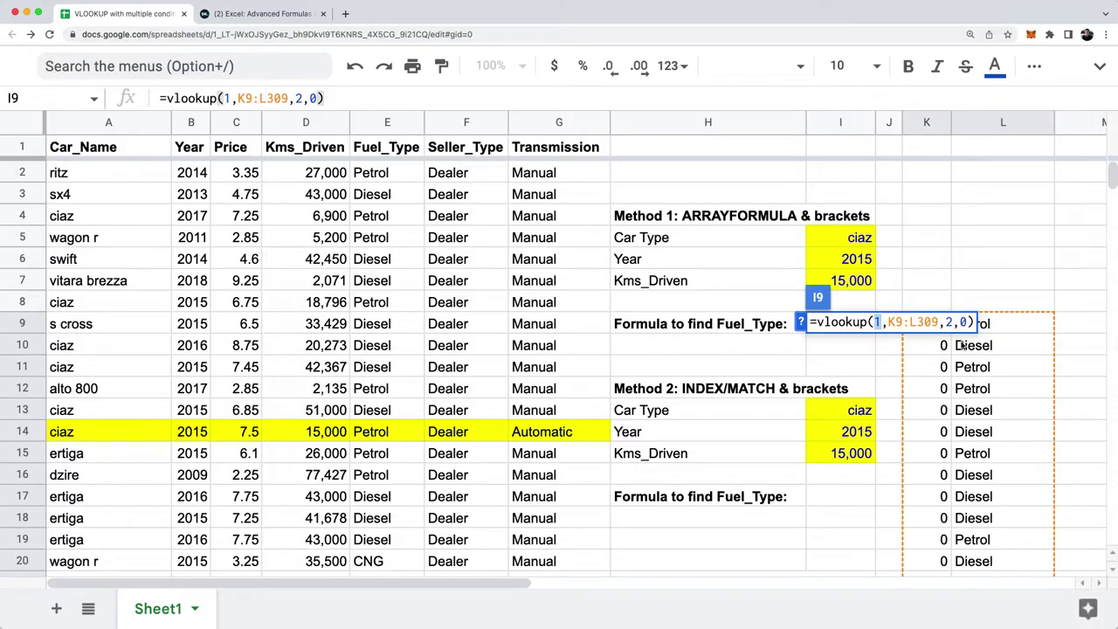
key("Return")
Step: Copy the curly-brace array expression from the K9 formula, without its leading equals sign
key("Up")
key("Return")
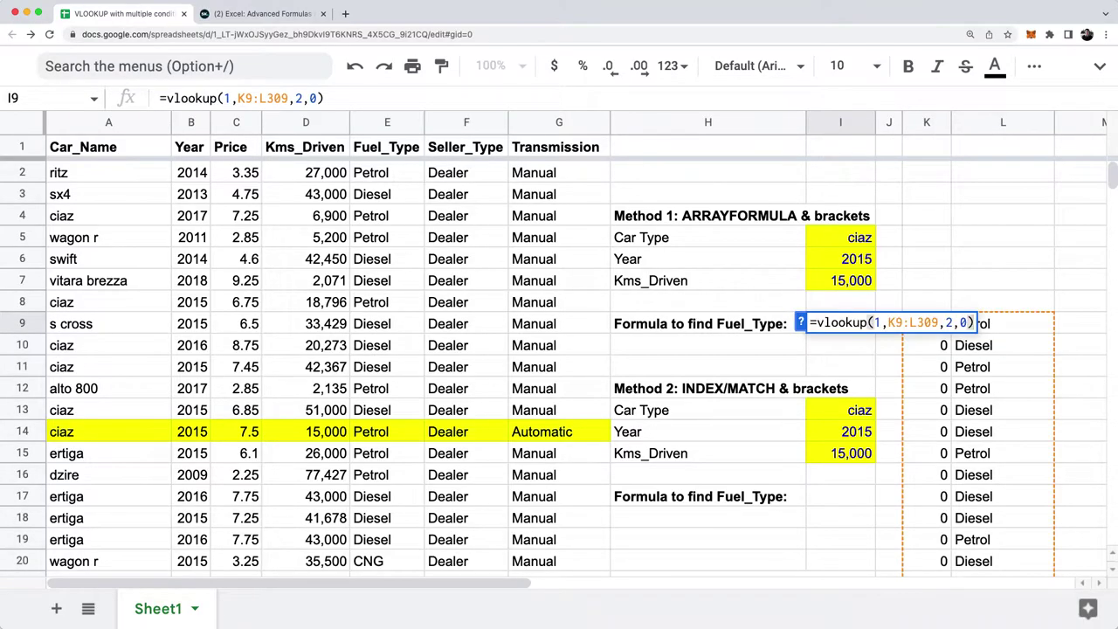
key("Escape")
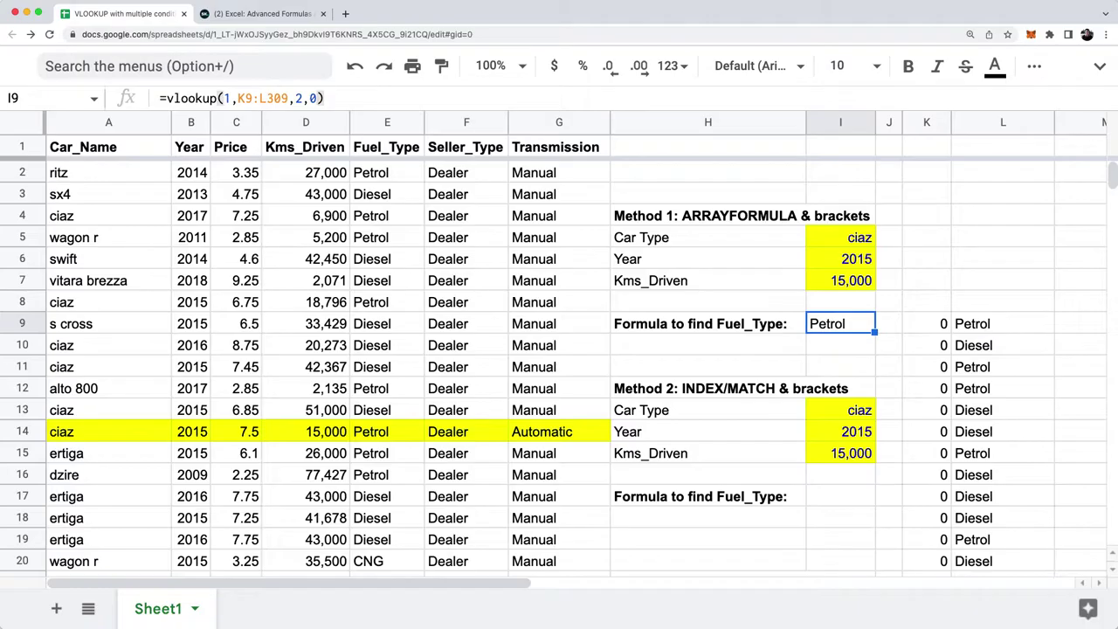
key("Right")
key("Right")
key("Return")
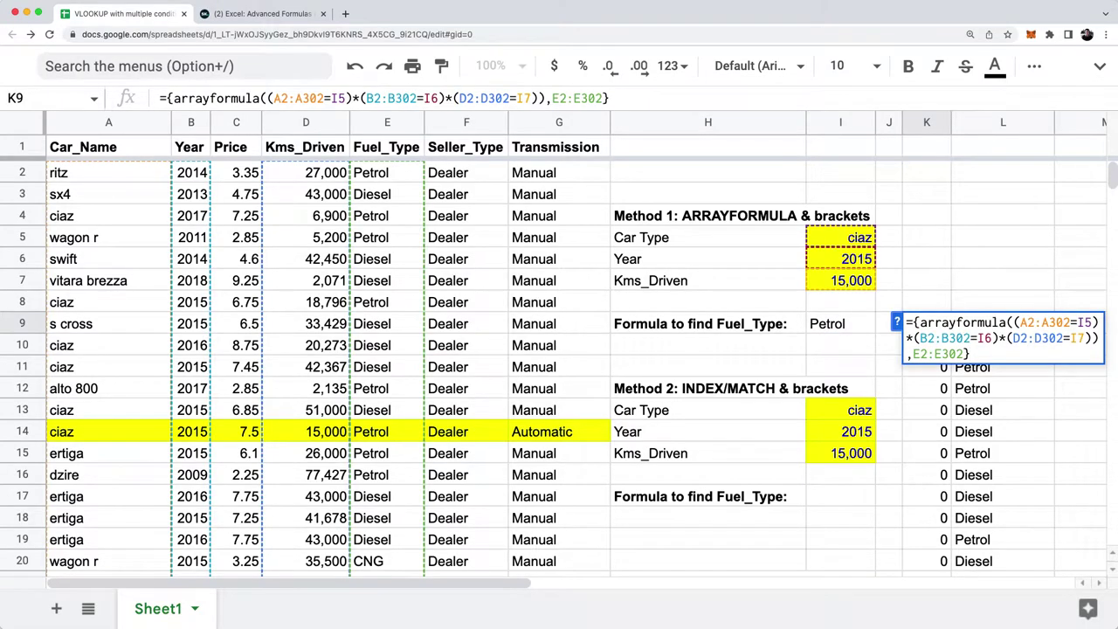
key("Escape")
key("Return")
key("super+shift+Up")
key("super+c")
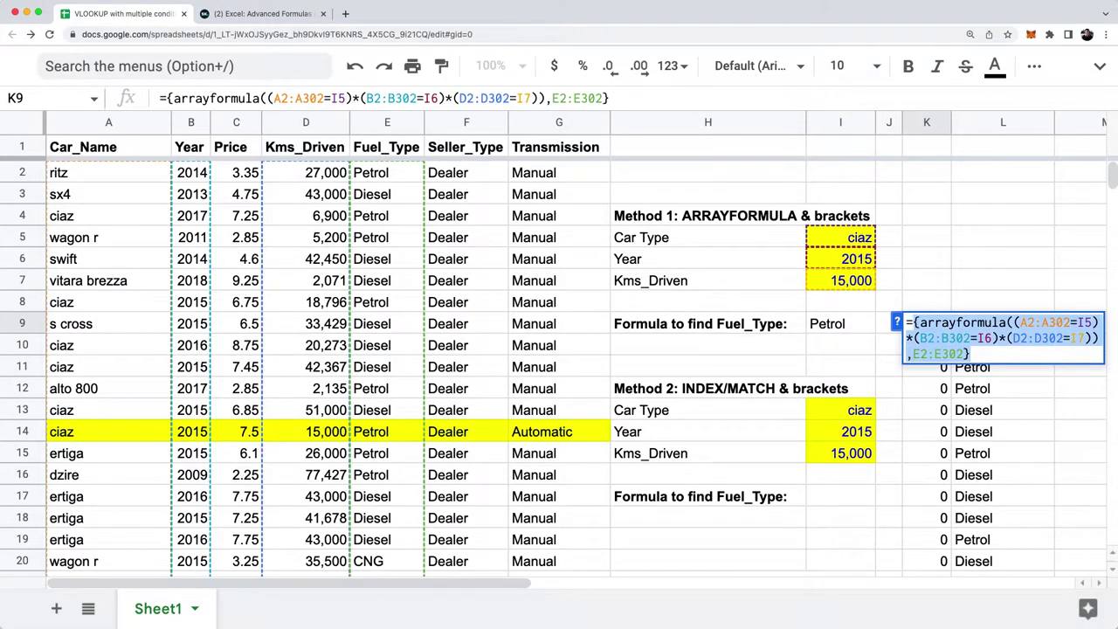
Step: Replace the range K9:L309 in the I9 VLOOKUP with the copied array expression and enter the formula
key("Escape")
key("Left")
key("Left")
key("Return")
key("Left")
key("Left")
key("Left")
key("Left")
key("Left")
key("Left")
key("Left")
key("Left")
key("Left")
key("Left")
key("Left")
key("Left")
key("shift+Right")
key("shift+Right")
key("shift+Right")
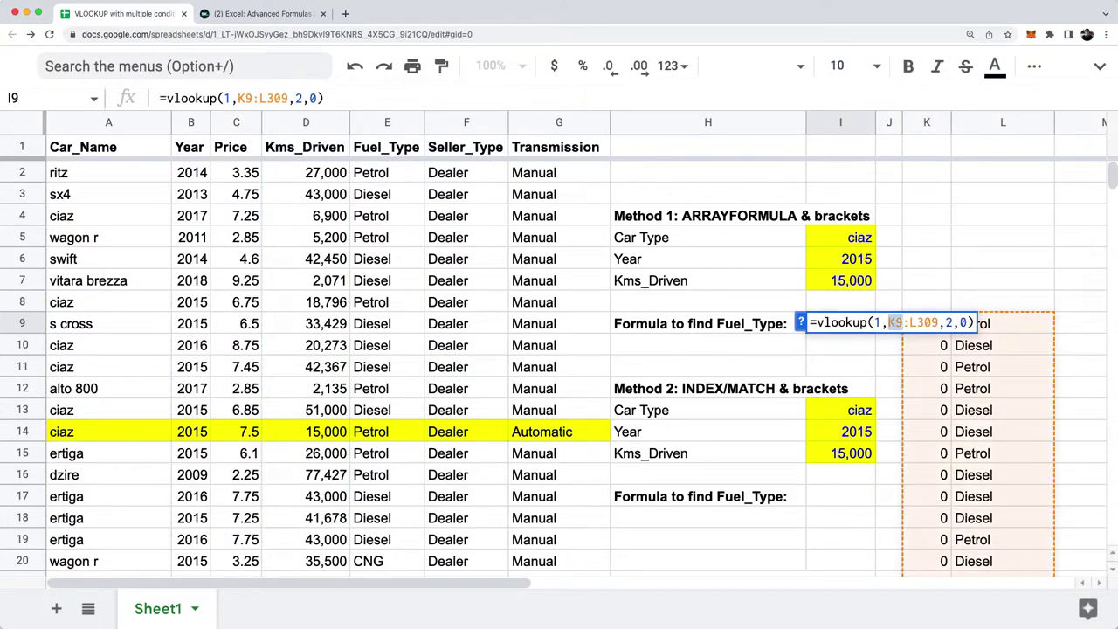
key("shift+Right")
key("shift+Right")
key("shift+Right")
key("shift+Right")
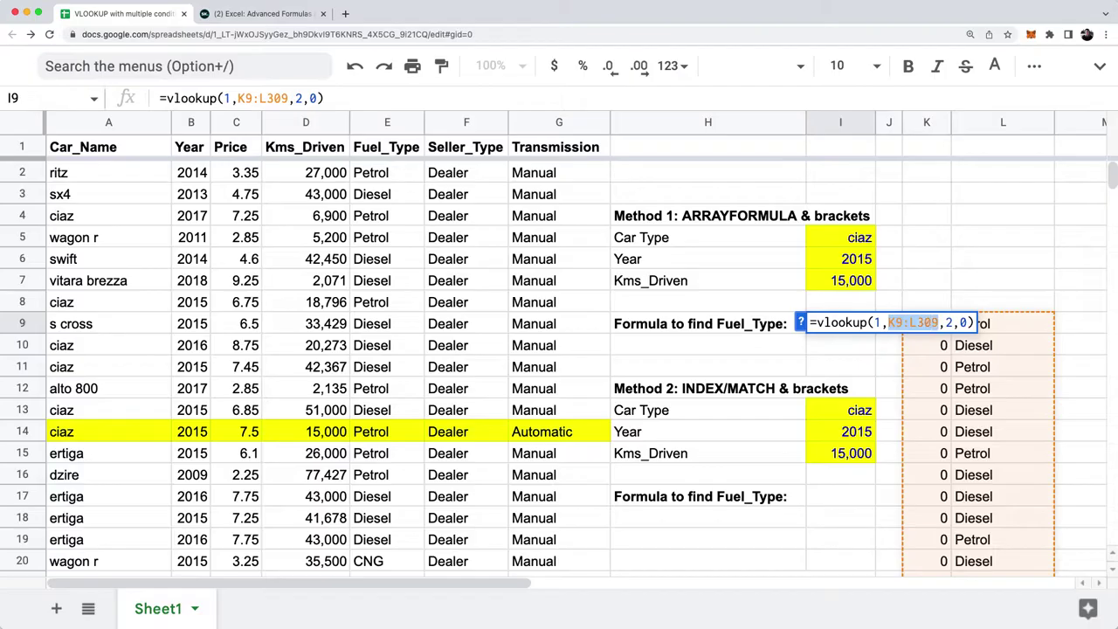
key("super+v")
key("Return")
Step: Clear the two-column helper array starting at K9
key("Up")
key("Right")
key("Right")
key("shift+Right")
key("super+shift+Down")
key("super+Up")
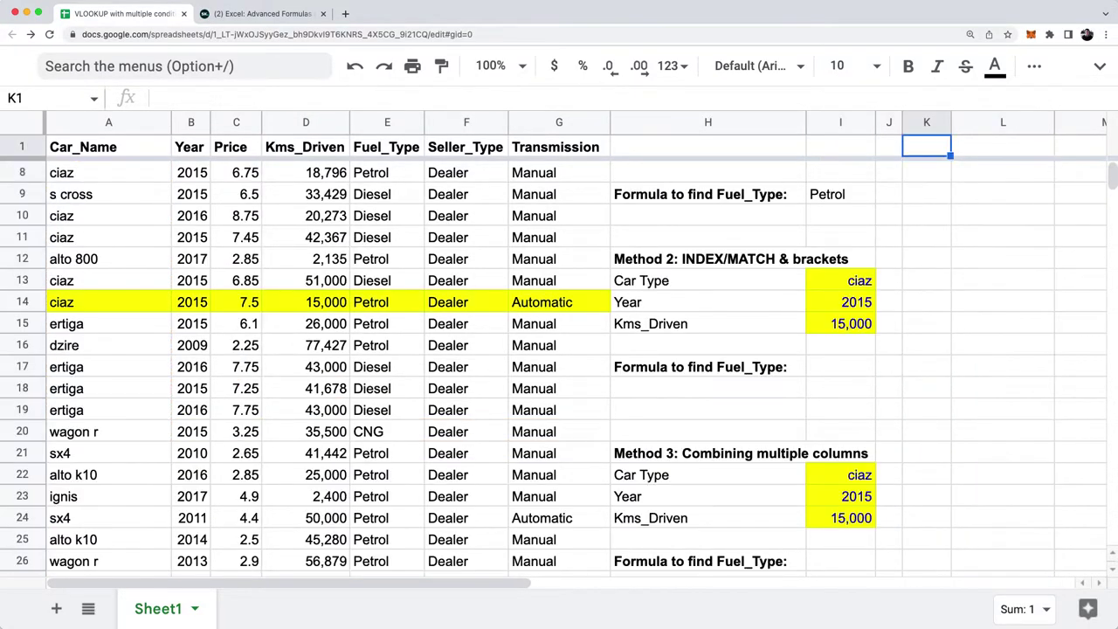
Step: Review the combined I9 VLOOKUP argument by argument: the search key, the curly-brace array, the column index and the exact-match value
key("Down")
key("Down")
key("Down")
key("Left")
key("Down")
key("Down")
key("Left")
key("Down")
key("Down")
key("Down")
key("Return")
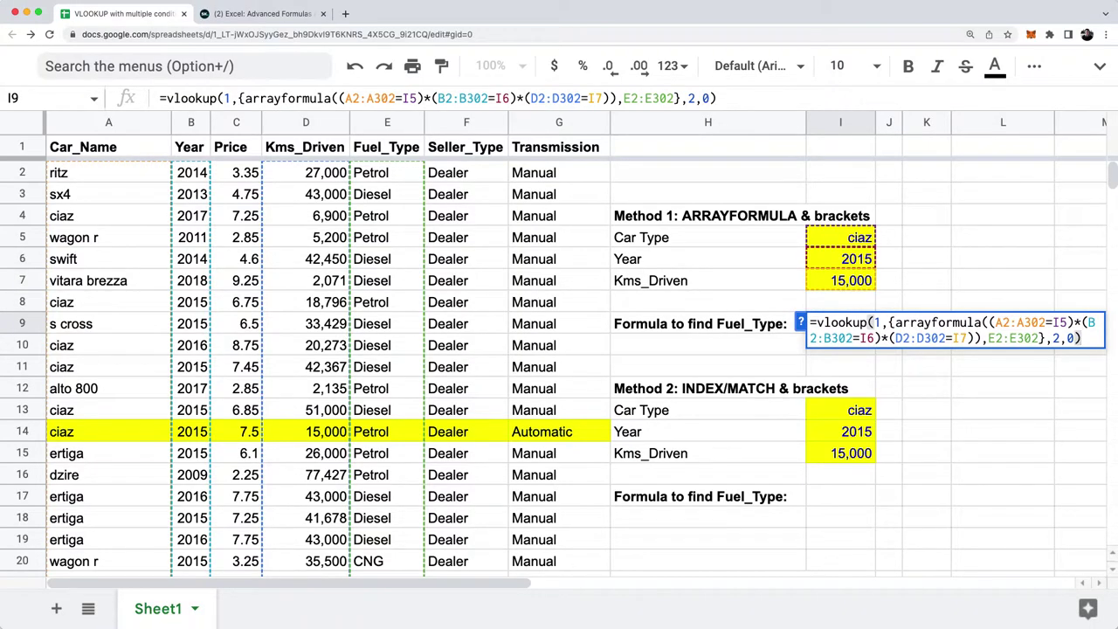
double_click(877, 322)
left_click_drag(890, 322, 1046, 338)
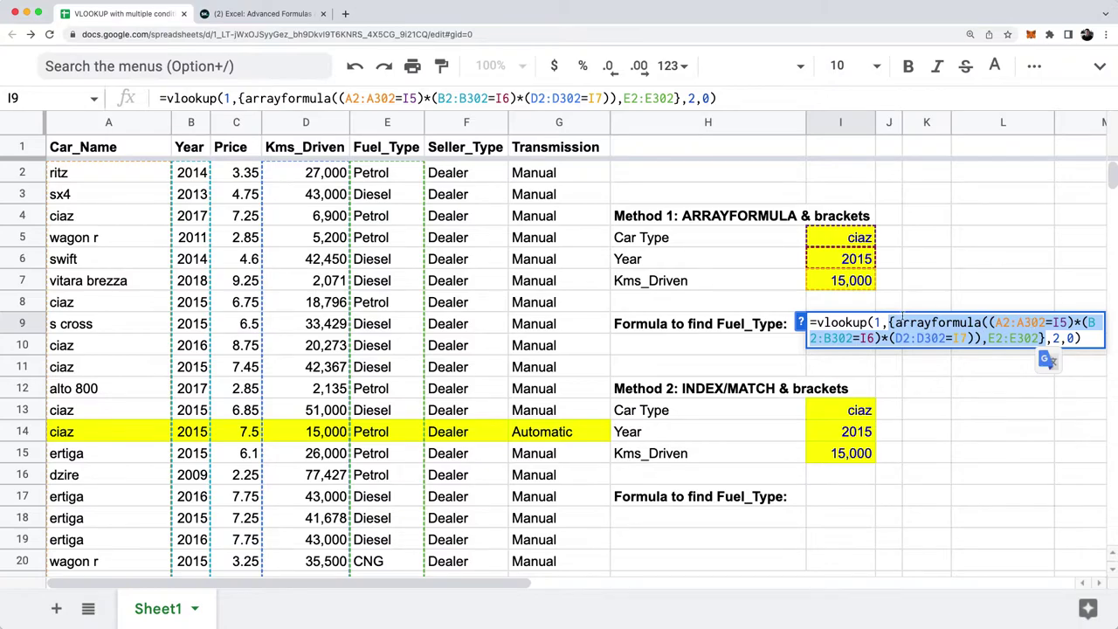
key("Left")
key("Left")
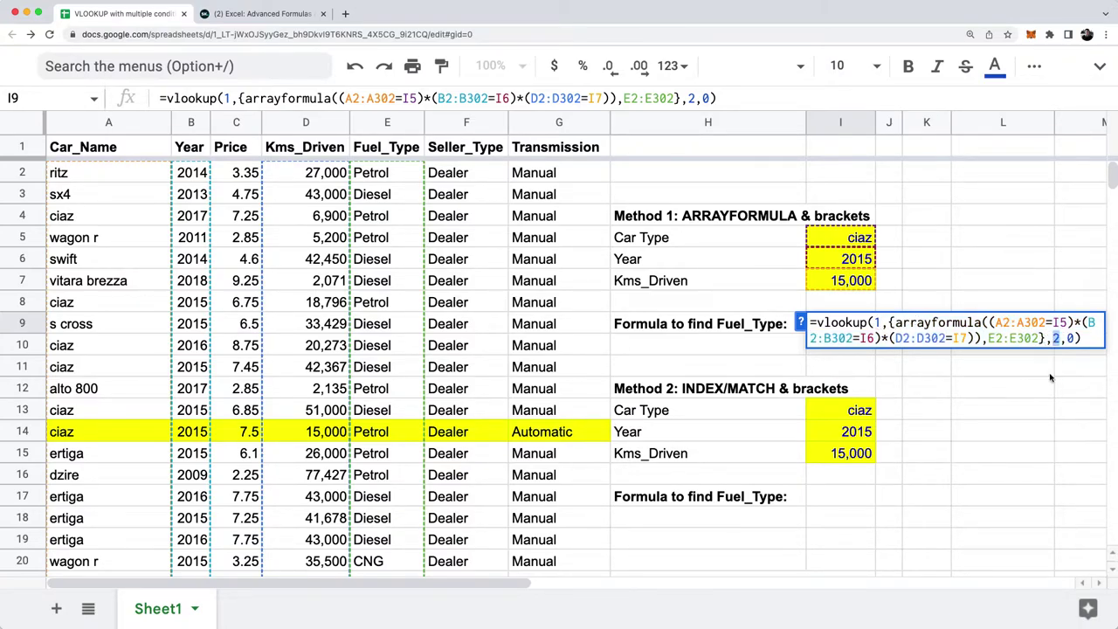
left_click(1073, 338)
double_click(1073, 338)
key("Return")
left_click(841, 323)
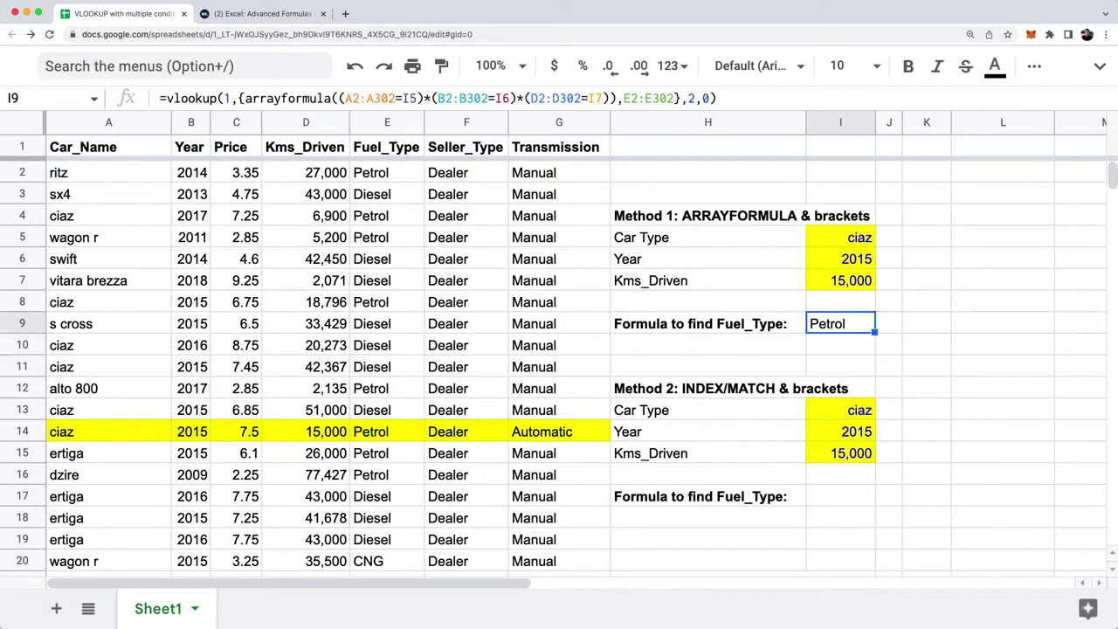
Step: Check the I9 result against the Fuel_Type in E14 and the car name in A14 of the highlighted row
left_click(559, 323)
left_click(387, 345)
left_click(386, 431)
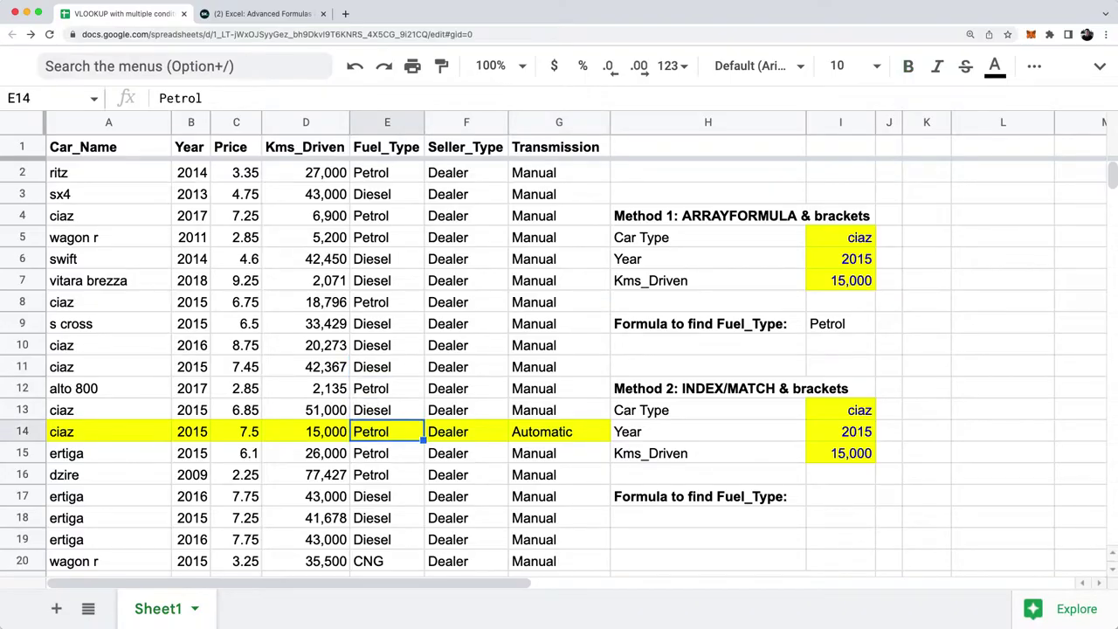
key("Left")
key("Left")
key("Left")
key("Left")
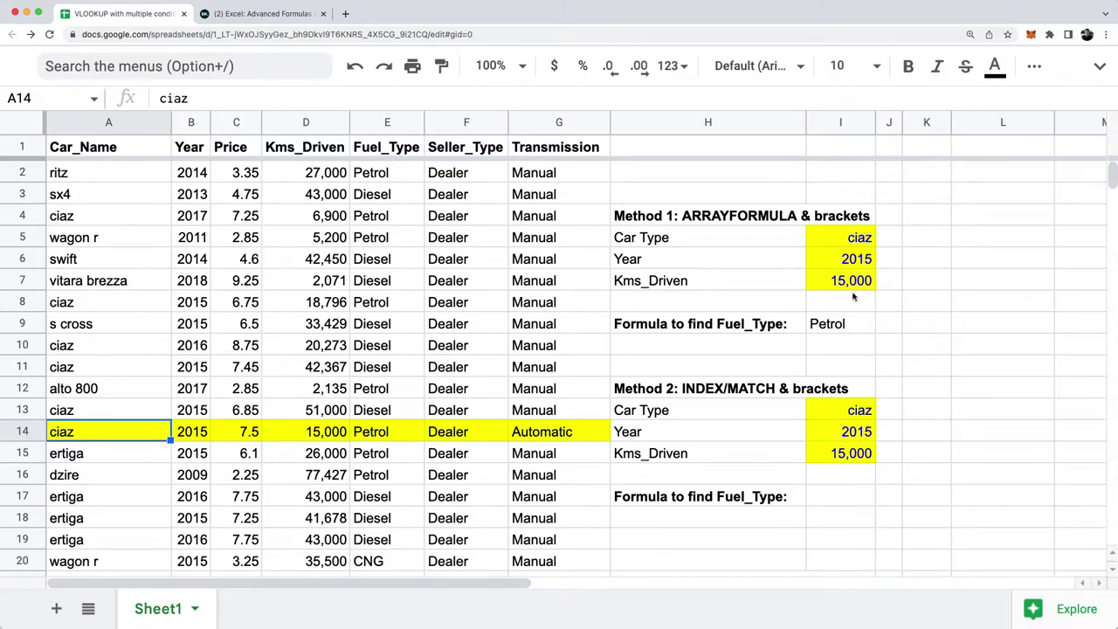
Step: Reopen the I9 formula and examine the curly braces around the ARRAYFORMULA and the E2:E302 range
left_click(848, 319)
double_click(865, 324)
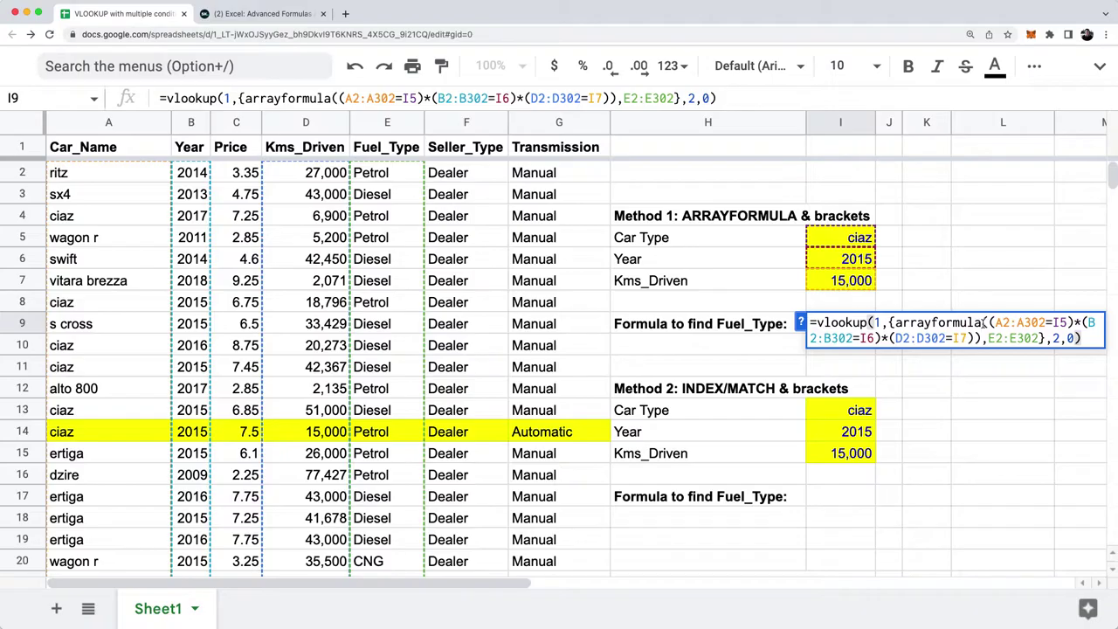
left_click(889, 323)
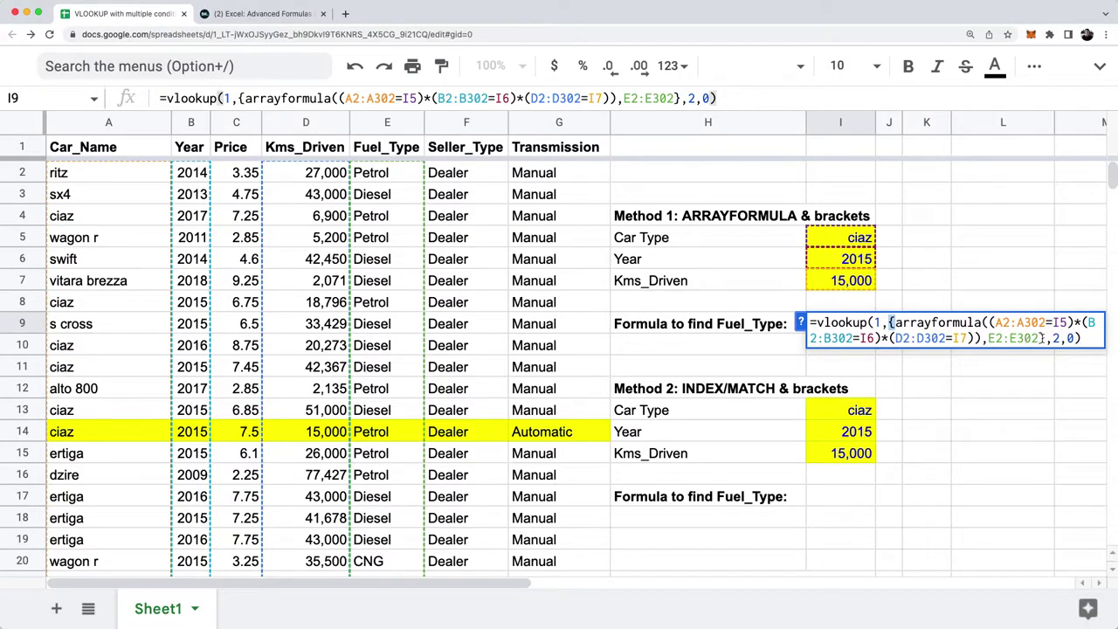
left_click(972, 338)
key("Return")
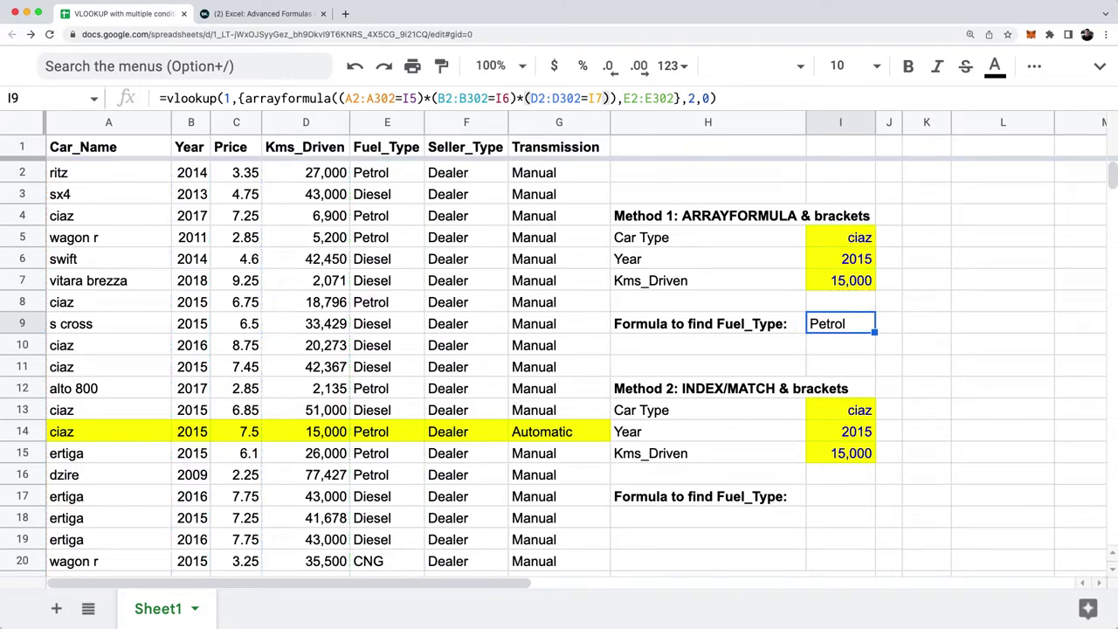
Step: Change the Method 2 heading in H12 to "Method 2: INDEX/MATCH & INDEX"
left_click(867, 433)
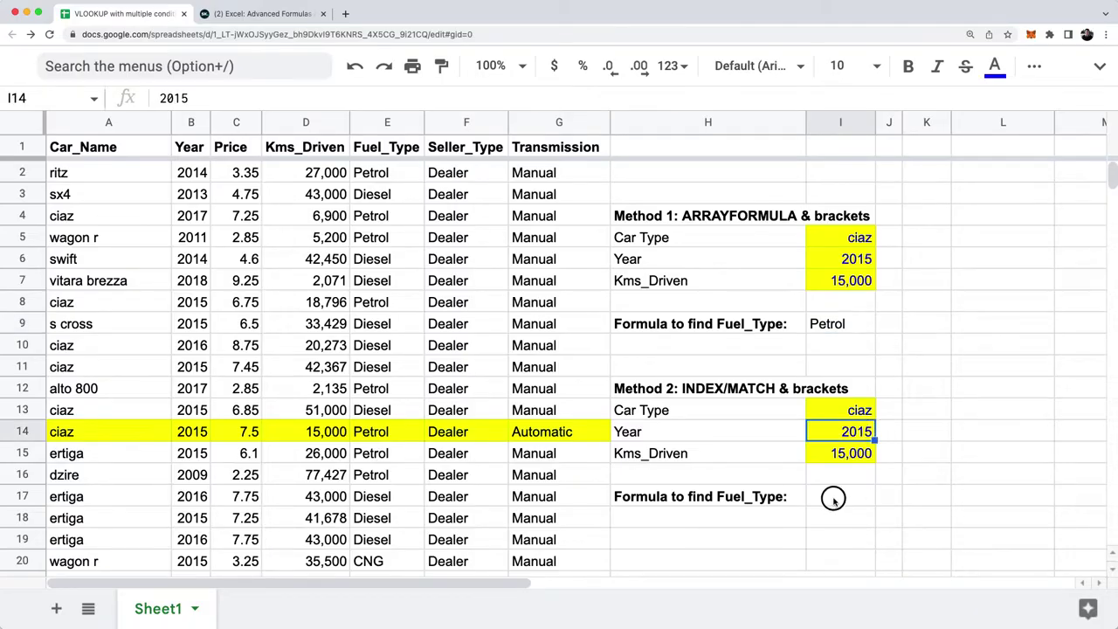
left_click(834, 496)
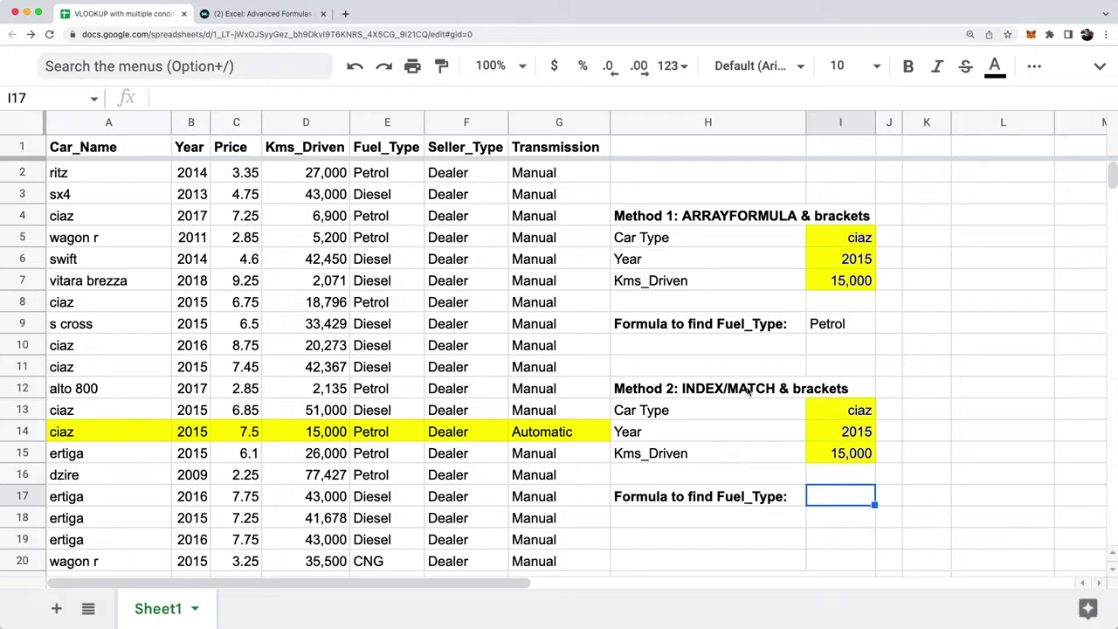
left_click(760, 392)
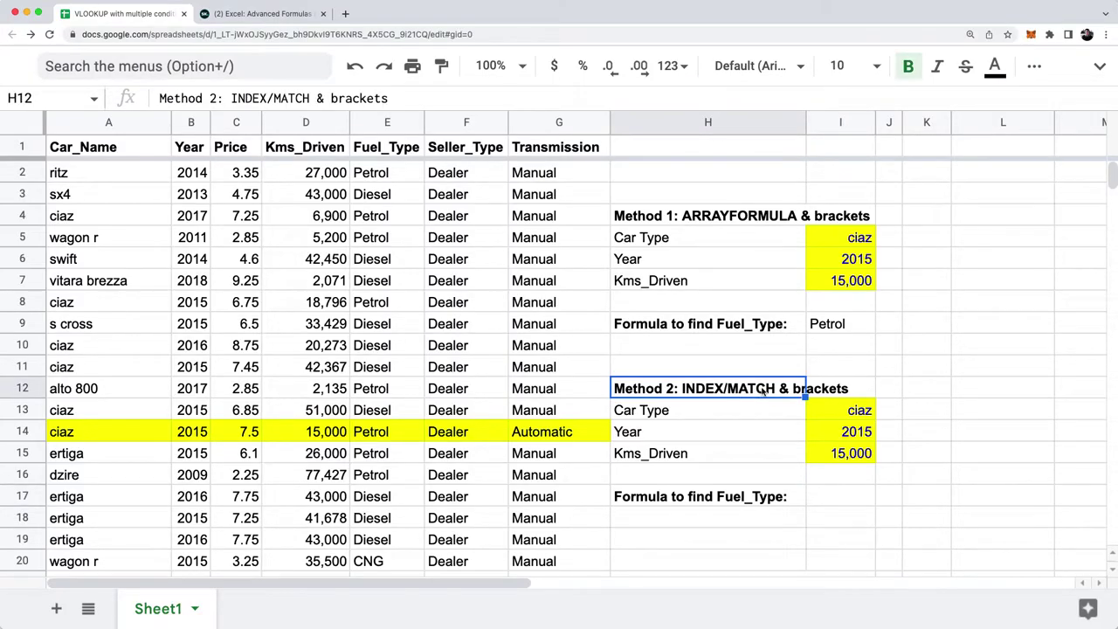
double_click(764, 389)
left_click_drag(775, 388, 680, 388)
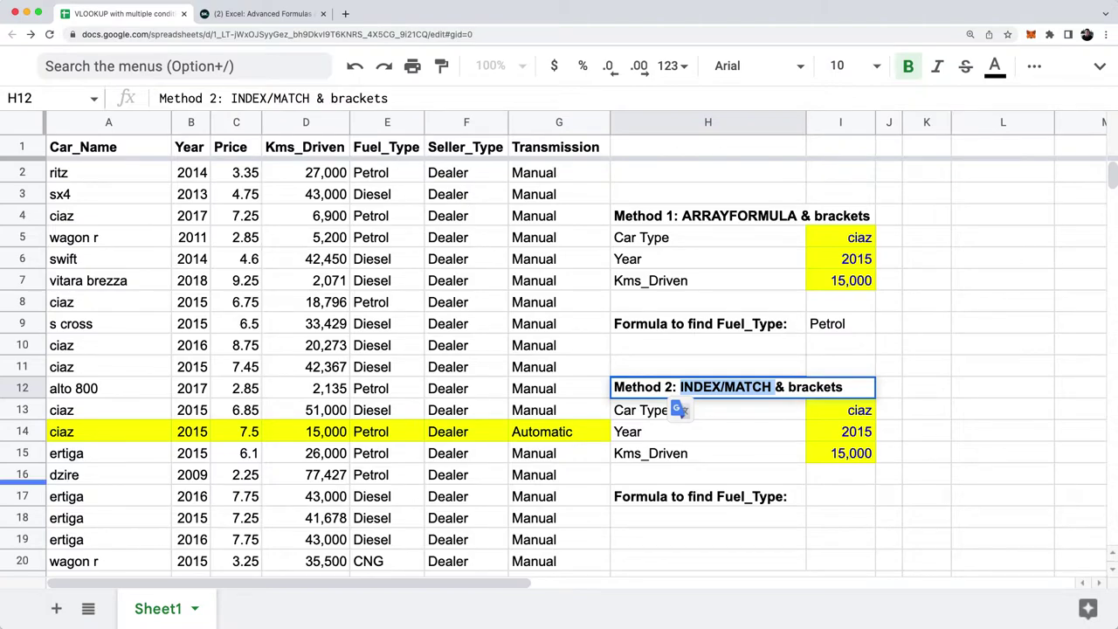
left_click(792, 388)
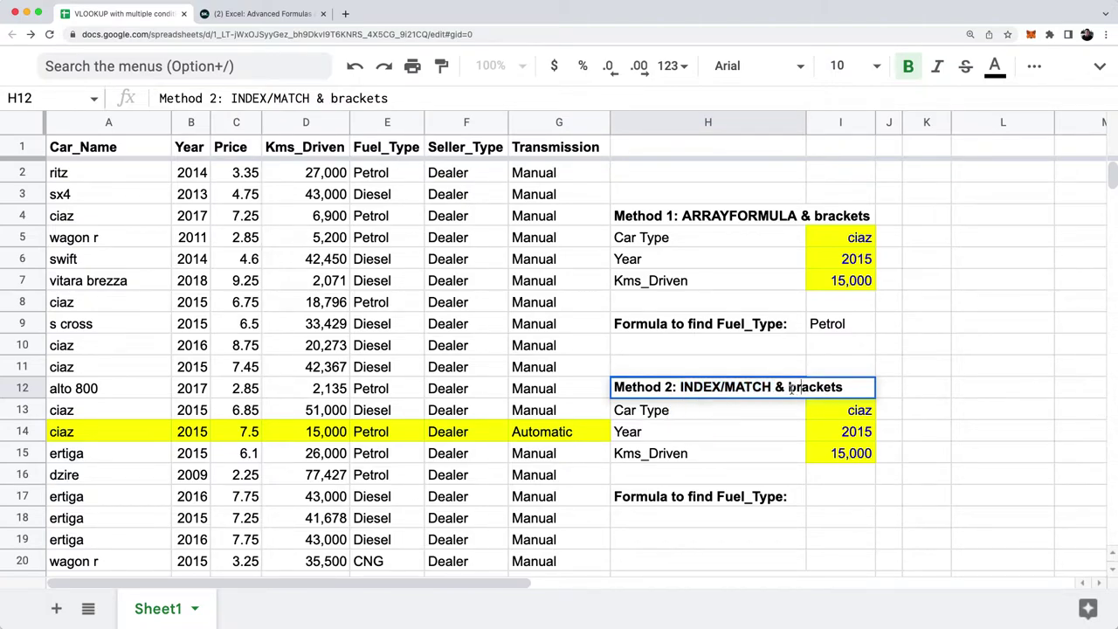
left_click_drag(792, 388, 876, 394)
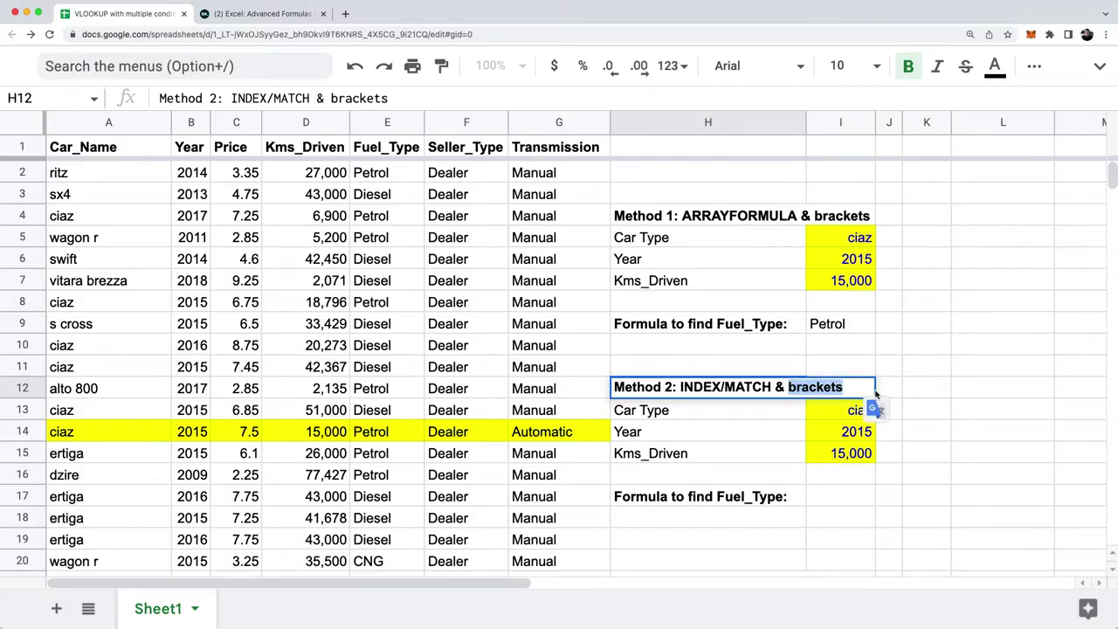
key("BackSpace")
type("INDEX")
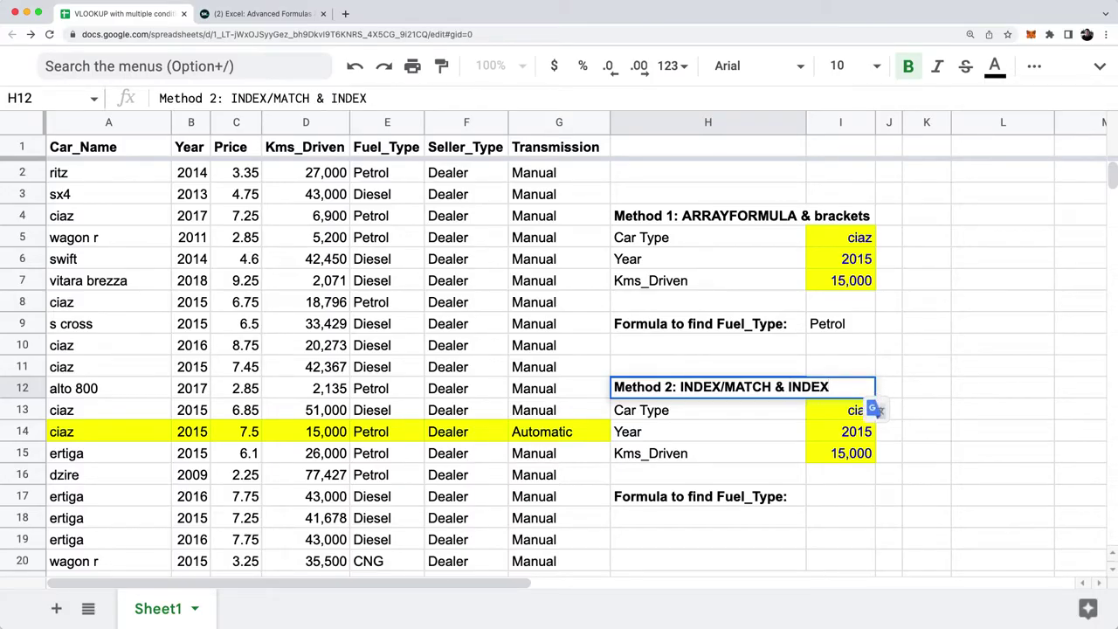
key("Return")
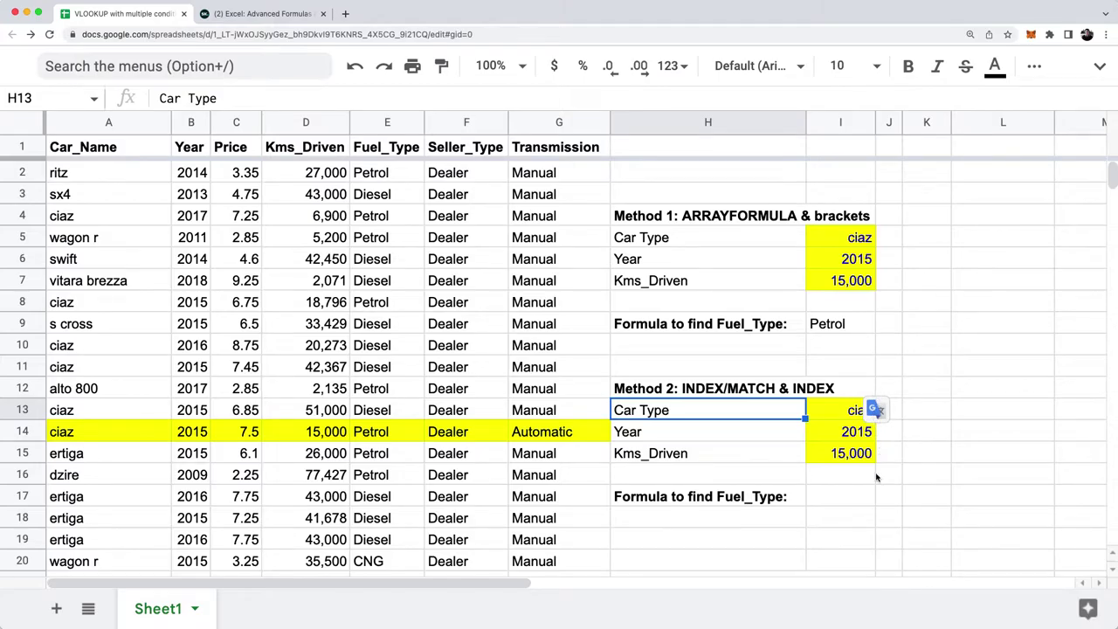
Step: Recheck the ARRAYFORMULA conditions in the Method 1 formula in I9 as a reference for Method 2, leaving it unchanged
left_click(838, 461)
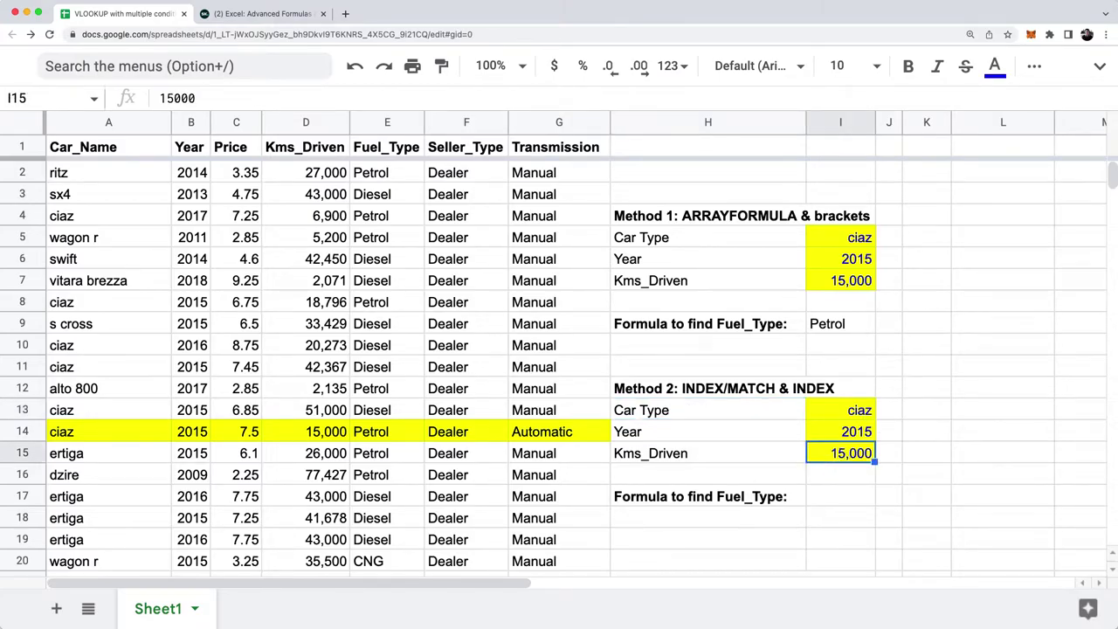
left_click(846, 505)
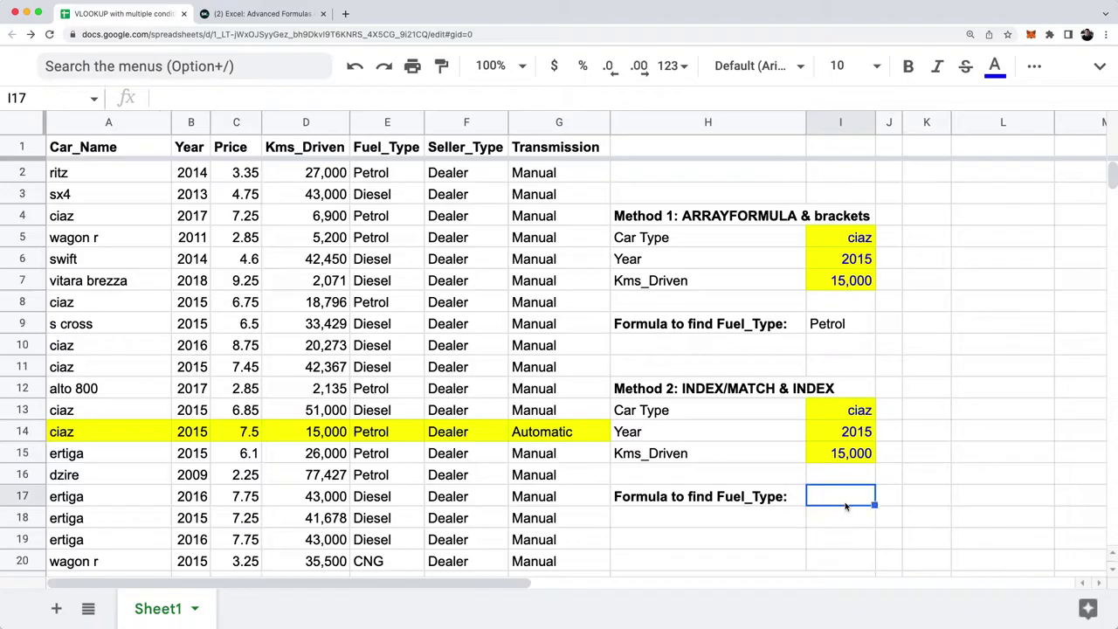
key("Up")
key("Up")
key("Up")
key("Up")
key("Up")
key("Up")
key("Up")
key("Up")
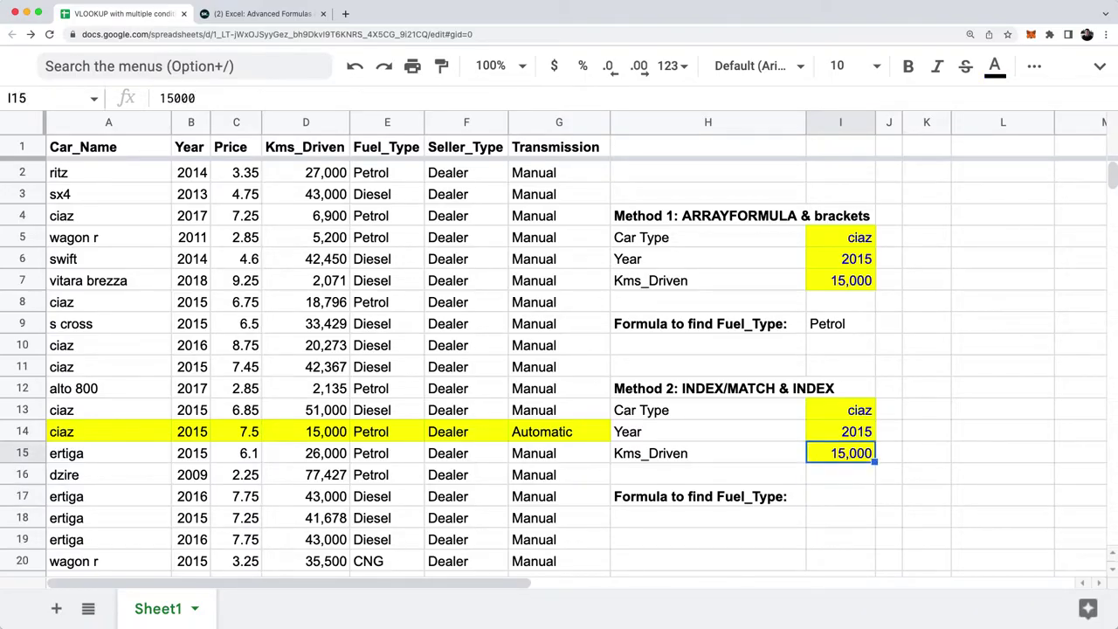
key("Return")
key("Left")
key("Left")
key("Left")
key("Left")
key("Left")
key("Left")
key("Left")
key("Left")
key("Left")
key("Left")
key("Left")
key("Left")
key("Left")
key("Left")
key("Left")
key("Left")
key("Left")
key("Left")
key("Left")
key("Left")
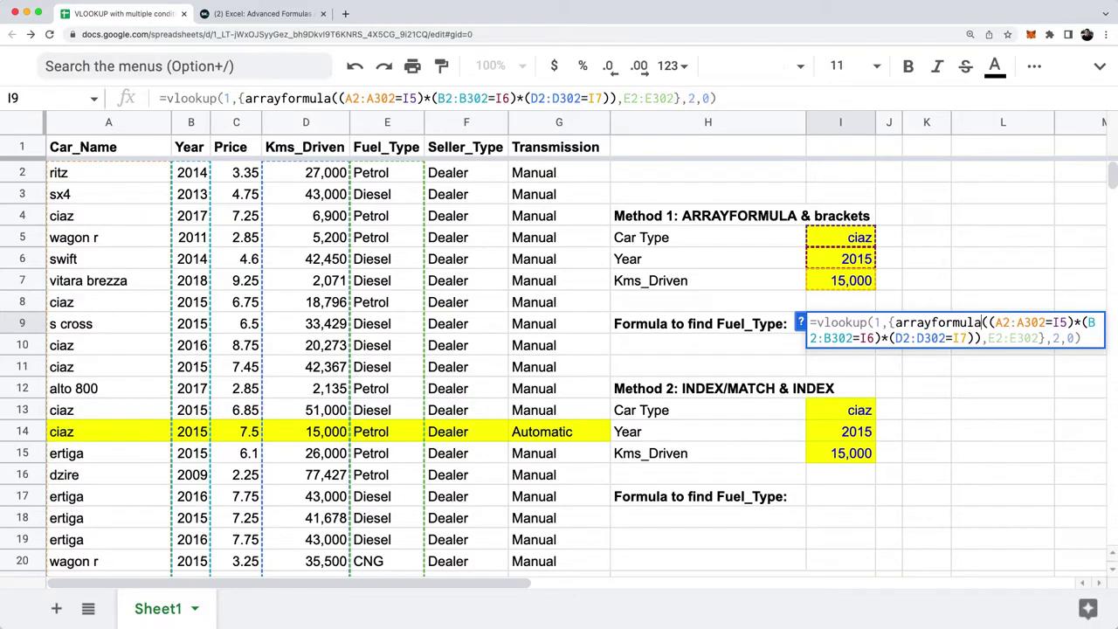
key("Right")
key("Escape")
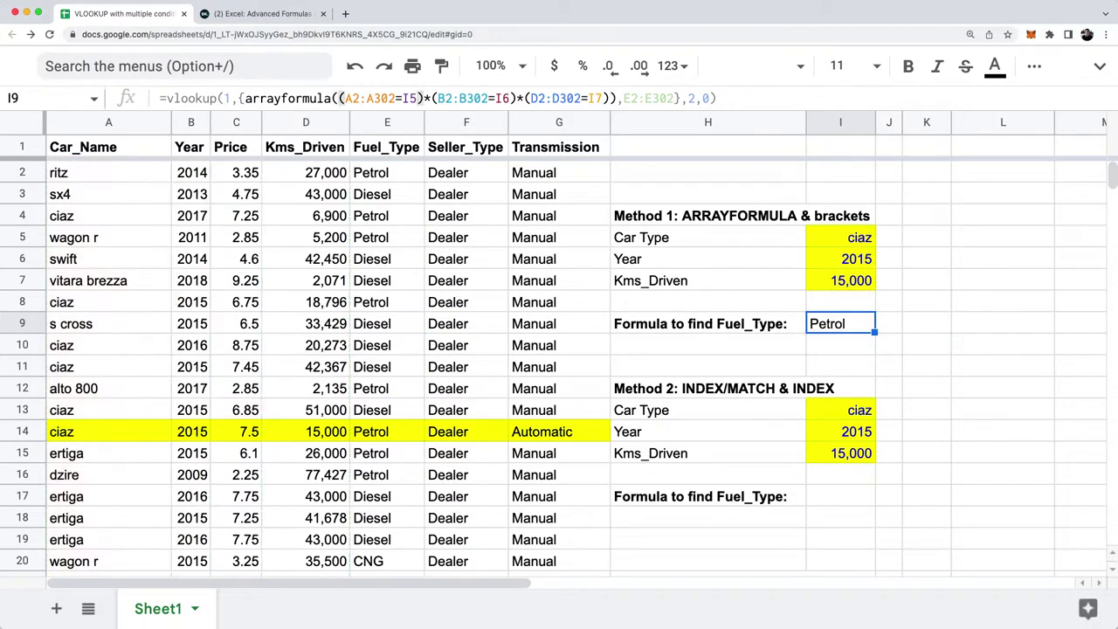
Step: Start a helper formula in K17 with an open parenthesis and the Car_Name range A2:A302
key("Down")
key("Down")
key("Down")
key("Down")
key("Down")
key("Down")
key("Down")
key("Down")
key("Down")
key("Right")
key("Right")
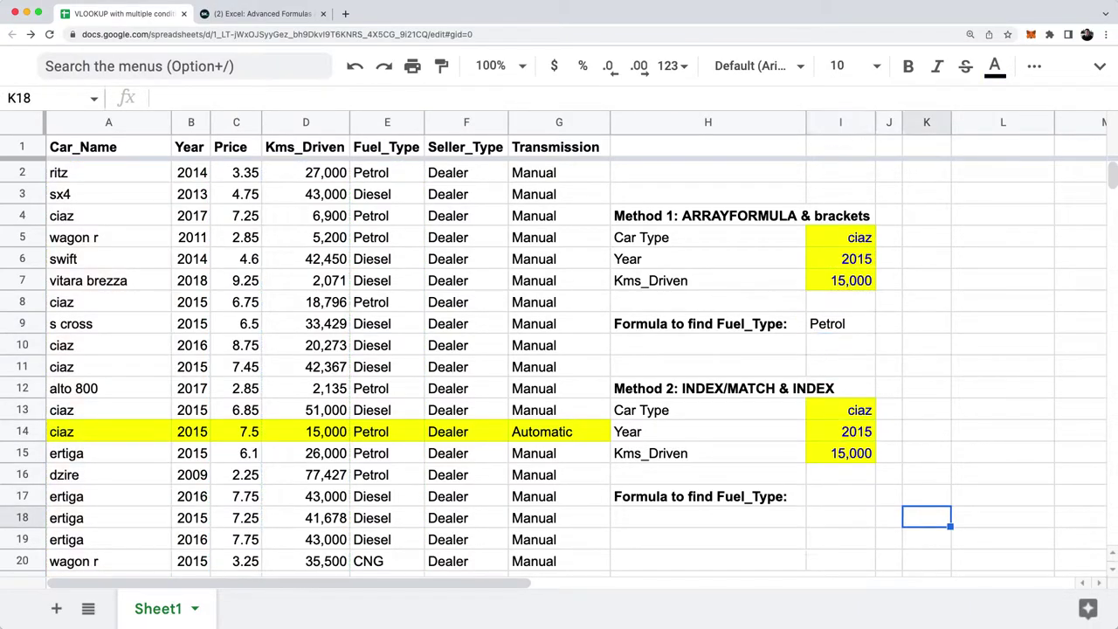
key("Up")
type("=(")
key("Left")
key("Left")
key("Left")
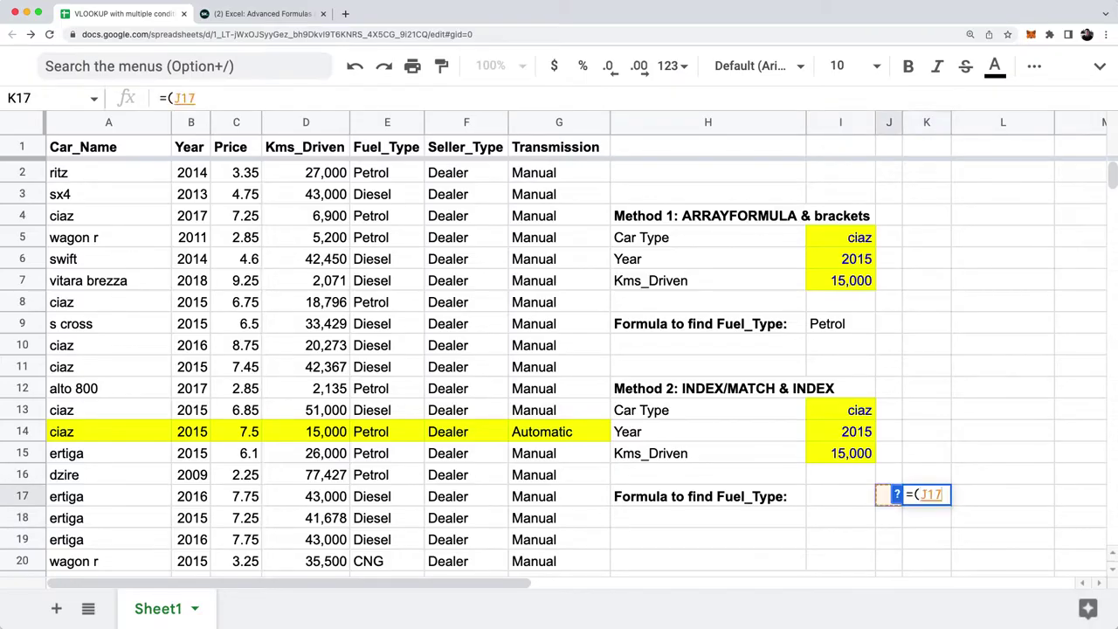
key("ctrl+Left")
key("ctrl+Up")
key("Down")
key("ctrl+shift+Down")
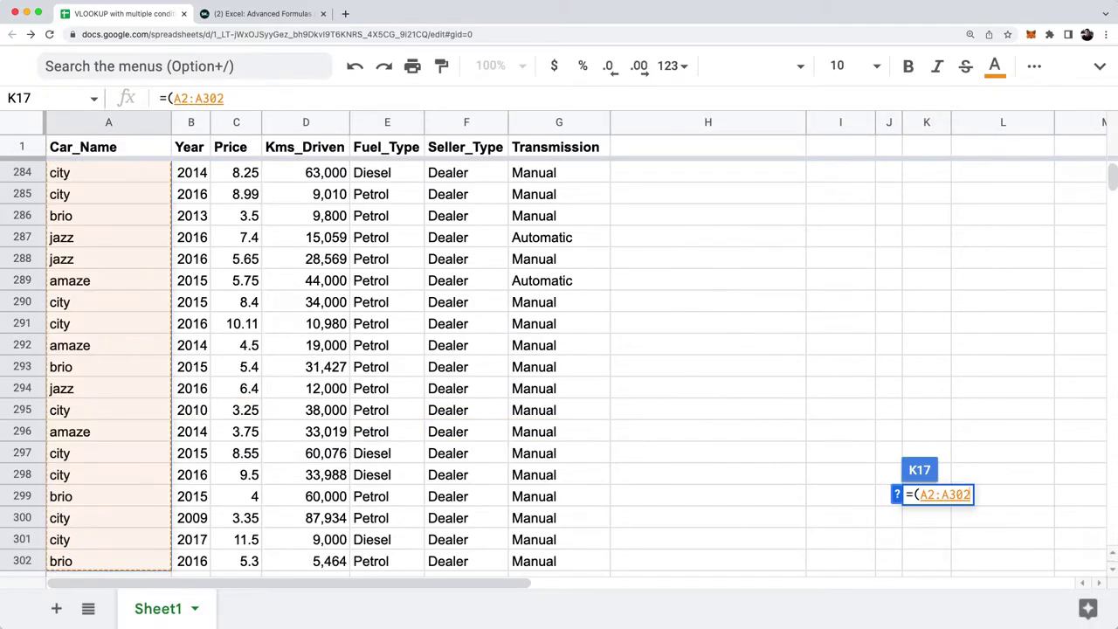
Step: Complete the first condition in K17 by comparing A2:A302 with the car type in I13, and open a second multiplied condition
type("=")
key("Up")
key("Up")
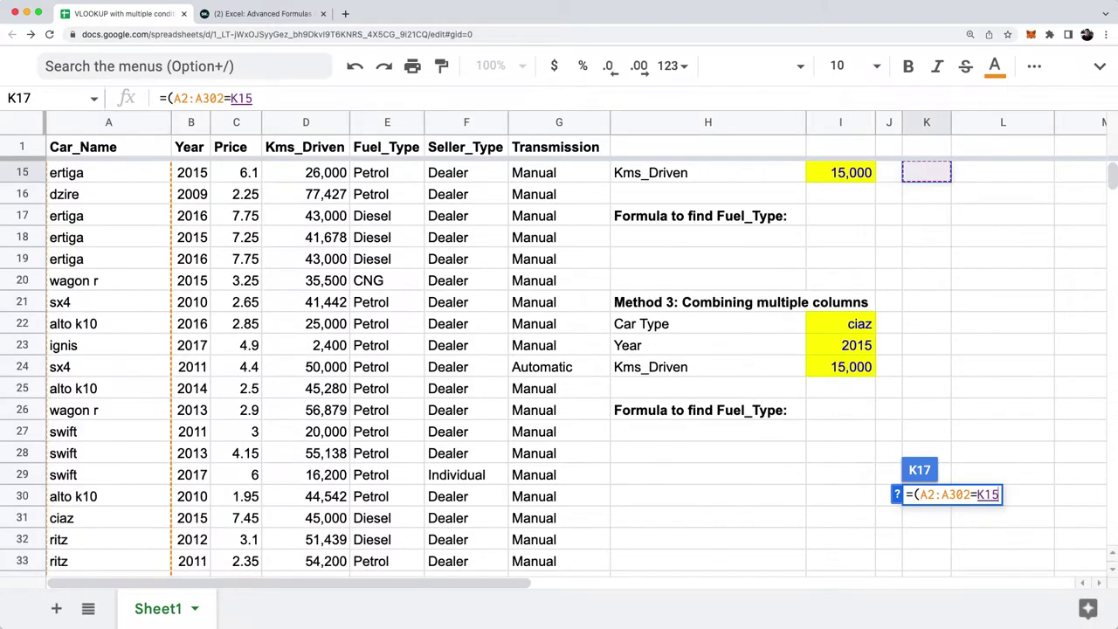
key("Up")
key("Up")
key("Up")
key("Up")
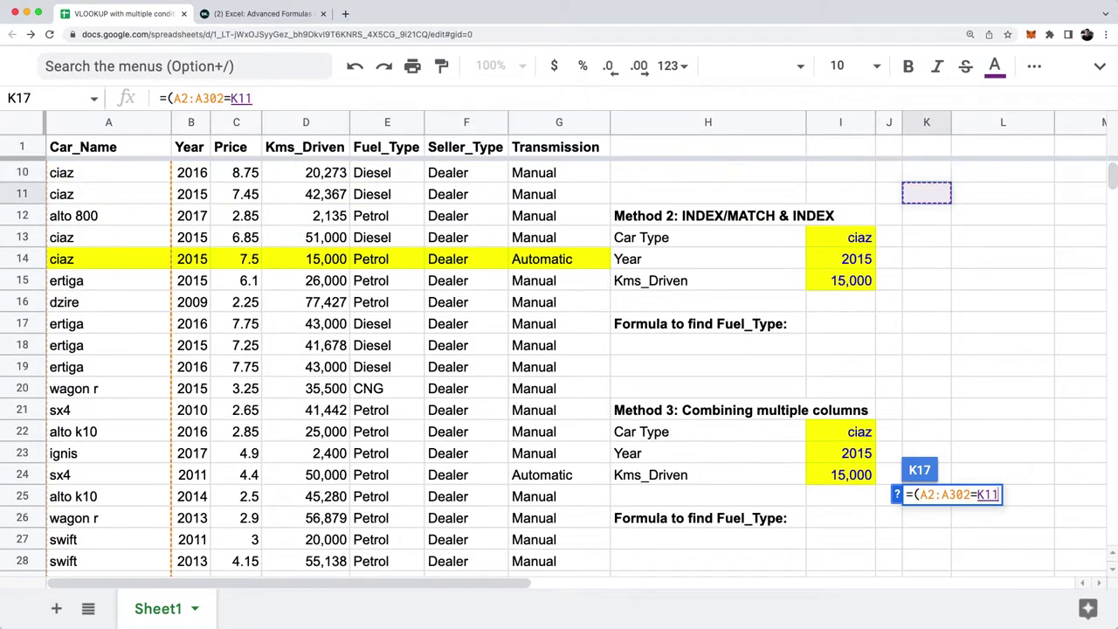
key("Left")
key("Down")
key("Down")
key("Down")
key("Left")
key("Up")
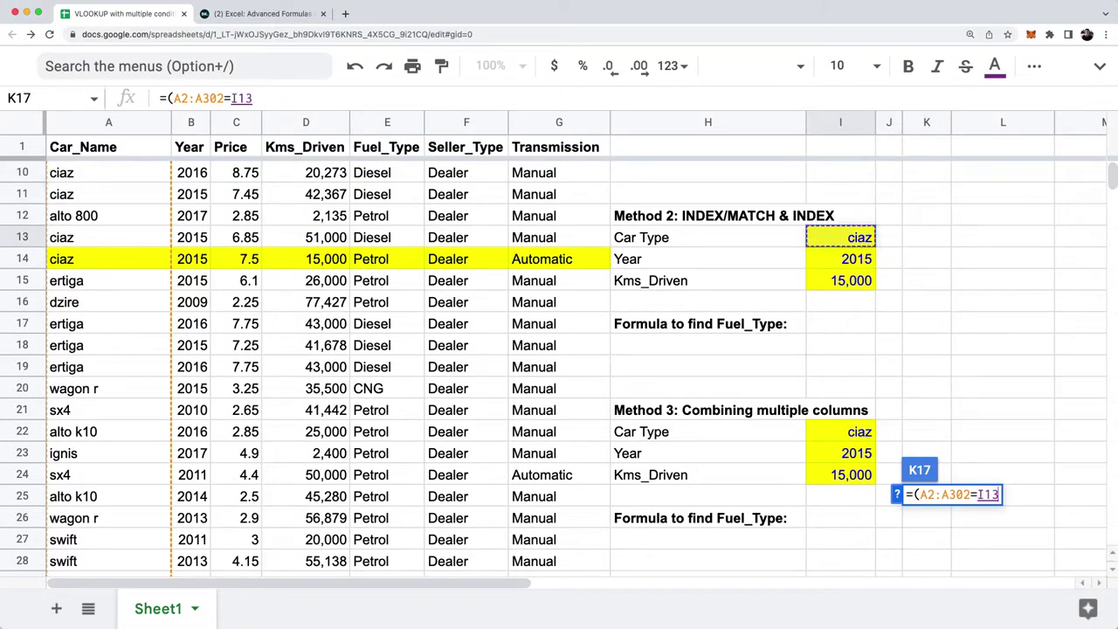
type(")*(")
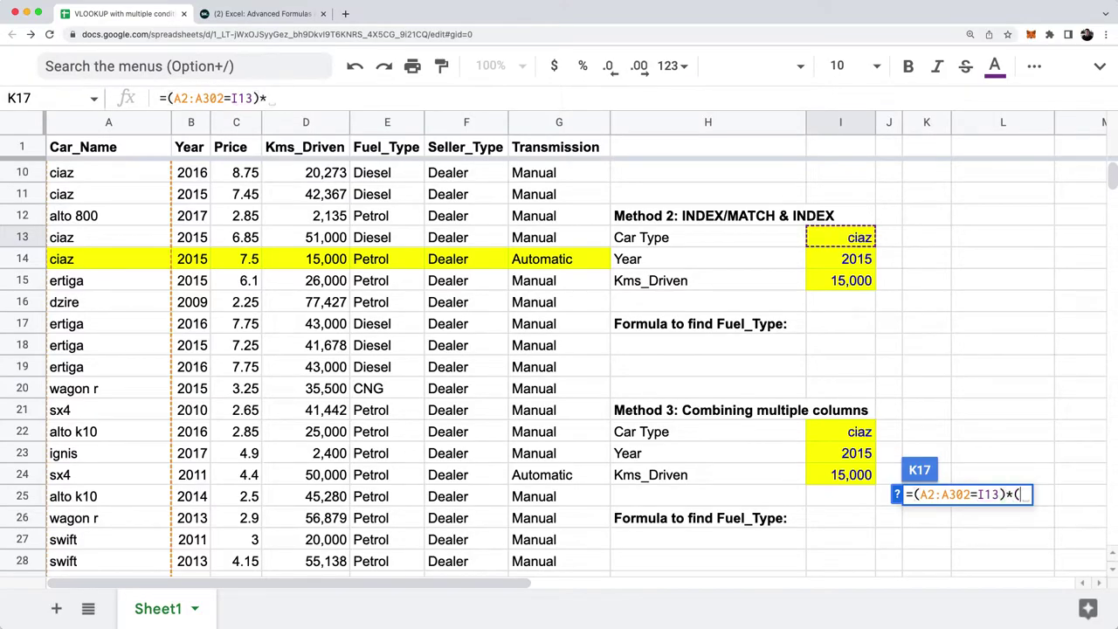
Step: Add the second condition comparing the Year range B2:B302 with I14, and open a third multiplied condition
left_click(236, 324)
key("Left")
key("Left")
key("Up")
key("Up")
key("Up")
key("Up")
key("Up")
key("Up")
key("Up")
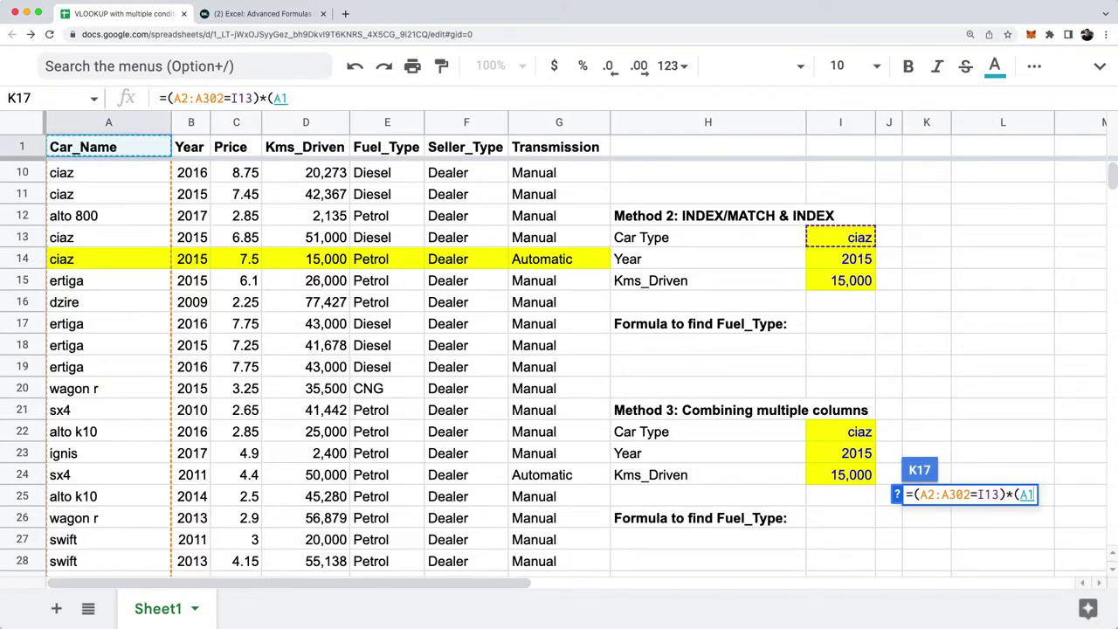
key("Right")
key("Up")
key("Up")
key("Up")
key("Up")
key("Up")
key("Up")
key("Up")
key("Up")
key("ctrl+shift+Down")
type("=")
key("Up")
key("Up")
key("Up")
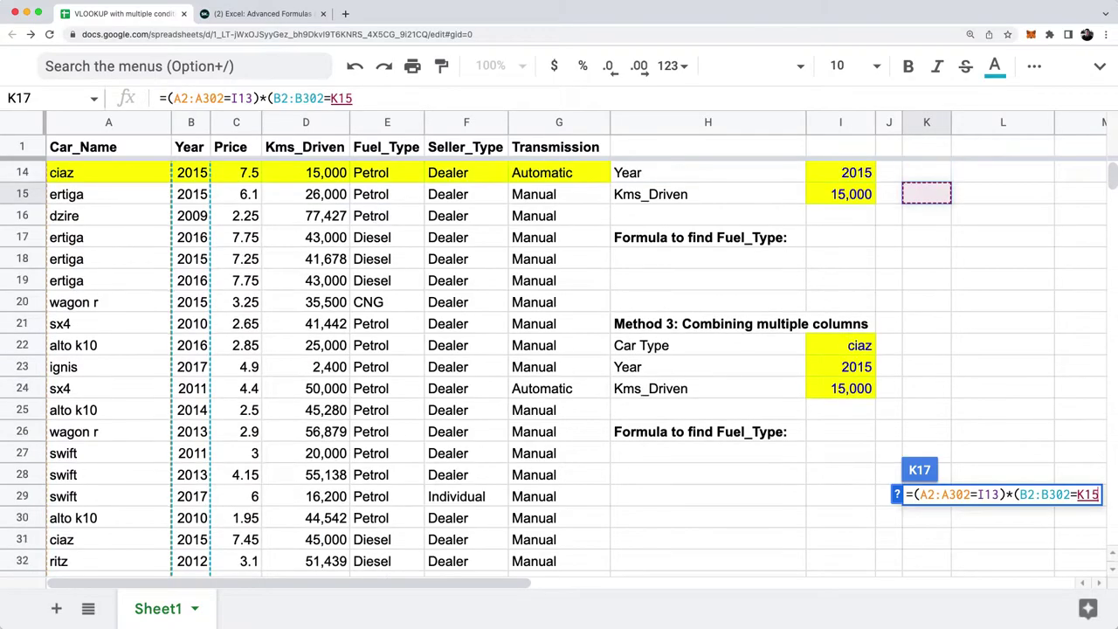
key("Left")
key("Left")
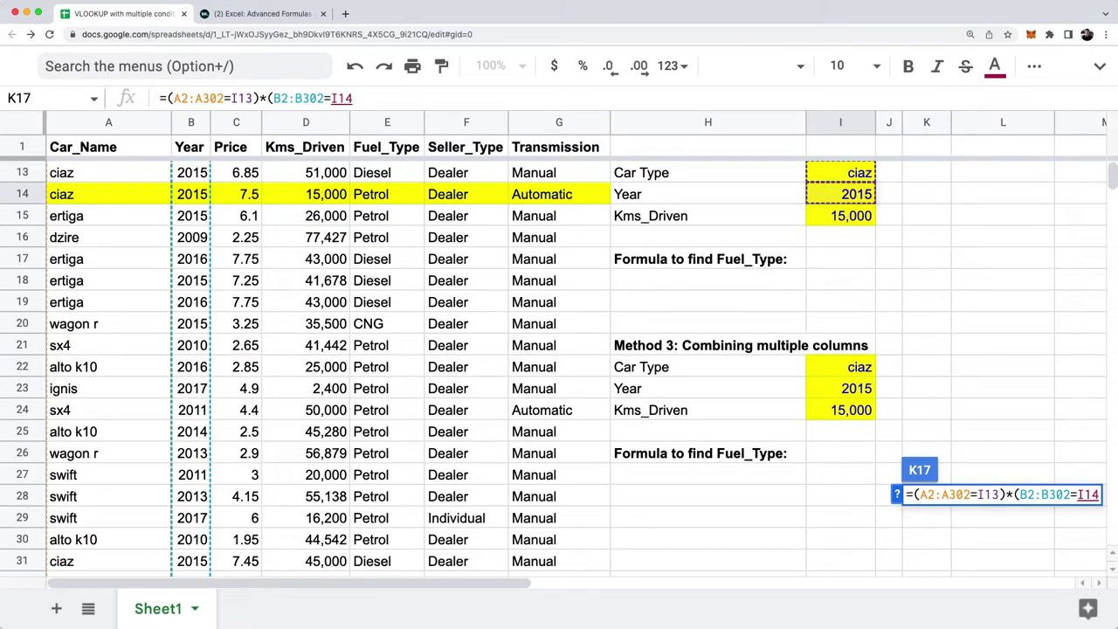
type(")*(")
Step: Add the third condition comparing the Kms_Driven range D2:D302 with I15, and enter the K17 formula
key("Left")
key("Left")
key("Left")
key("Left")
key("Up")
key("ctrl+Up")
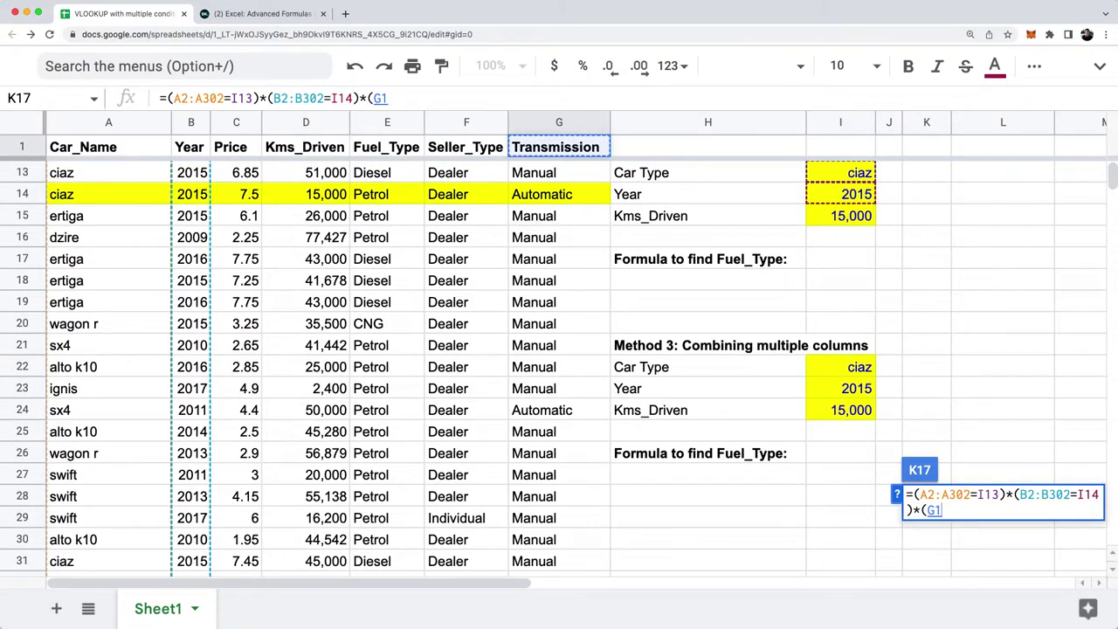
key("Left")
key("Left")
key("Left")
key("Down")
key("ctrl+shift+Down")
type("=")
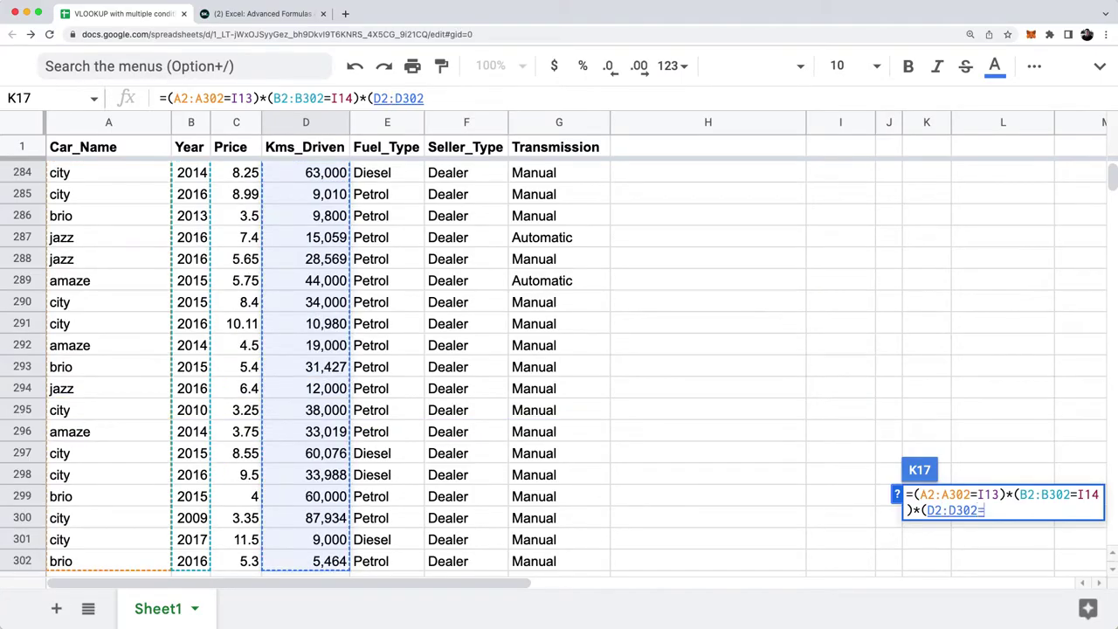
key("Up")
key("Up")
key("Up")
key("Up")
key("Up")
key("Down")
key("Down")
key("Down")
key("Left")
key("Left")
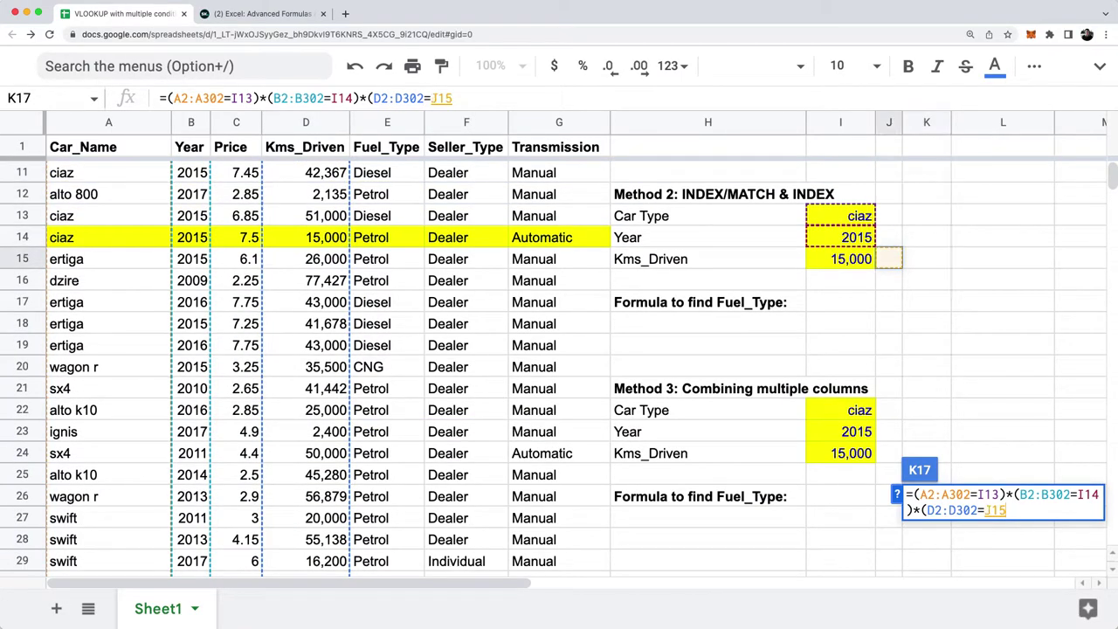
type(")")
key("Return")
key("Up")
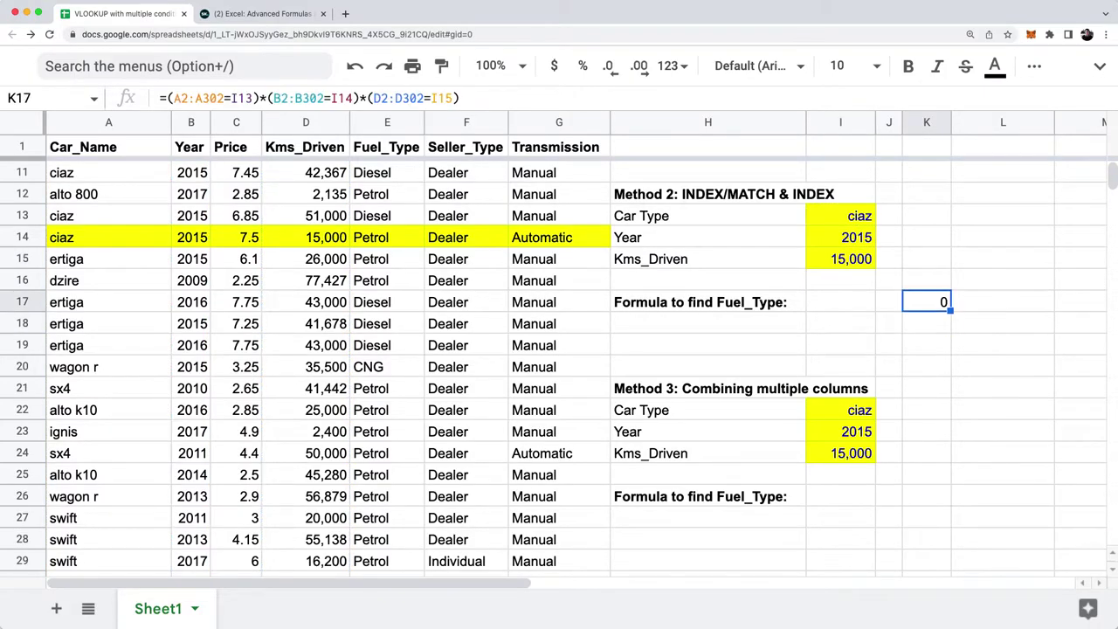
Step: Wrap the three multiplied conditions in K17 in an INDEX function with row 0 and column 1
key("Return")
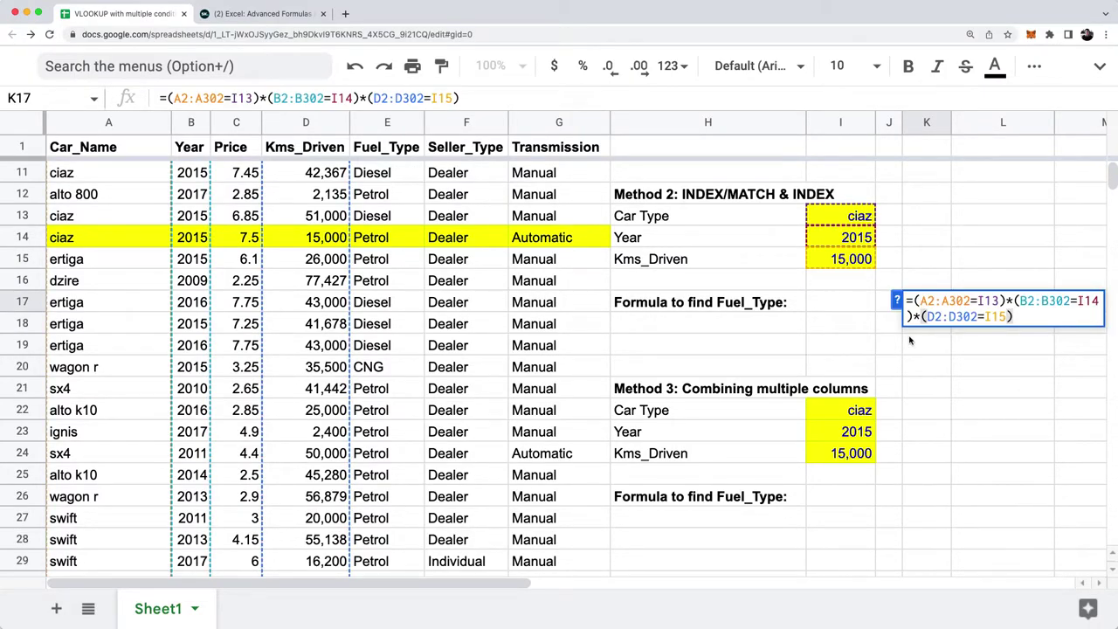
left_click_drag(913, 302, 1024, 316)
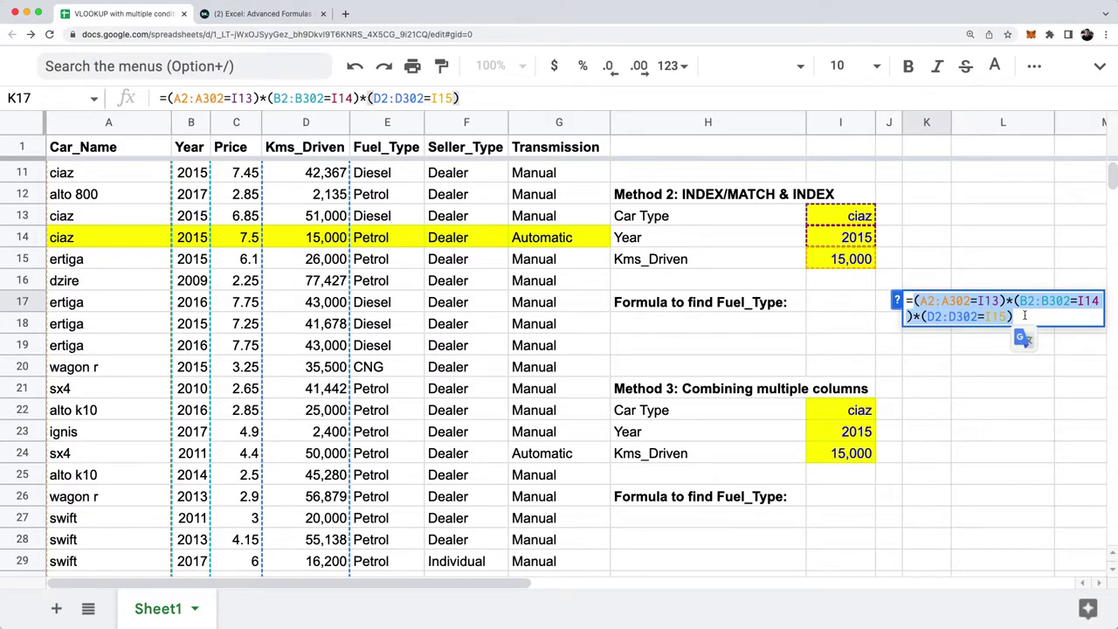
key("Left")
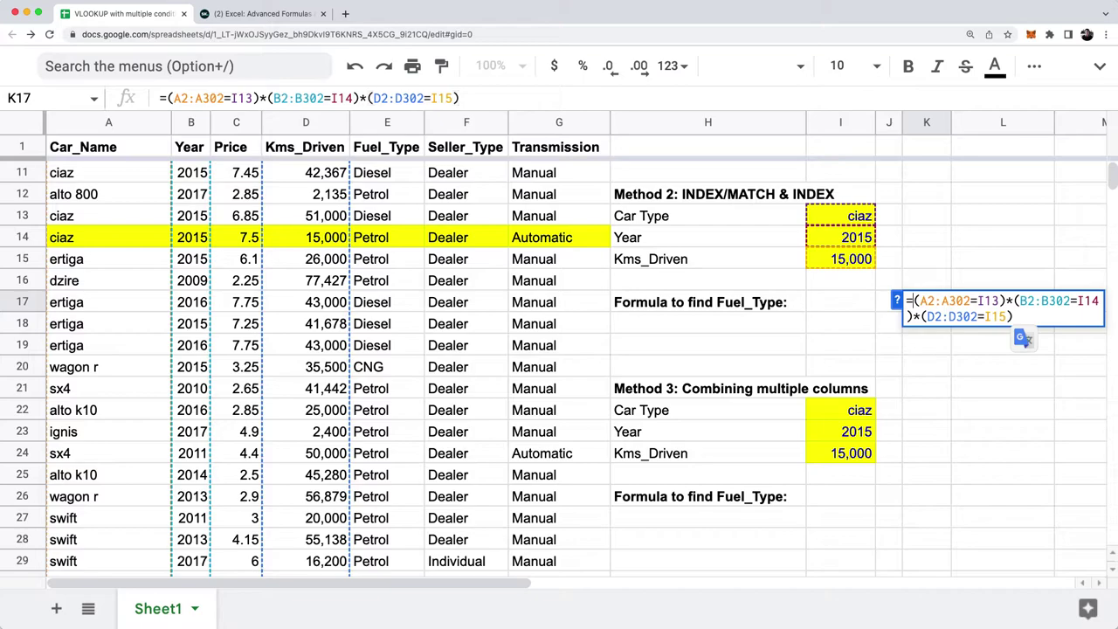
type("index(")
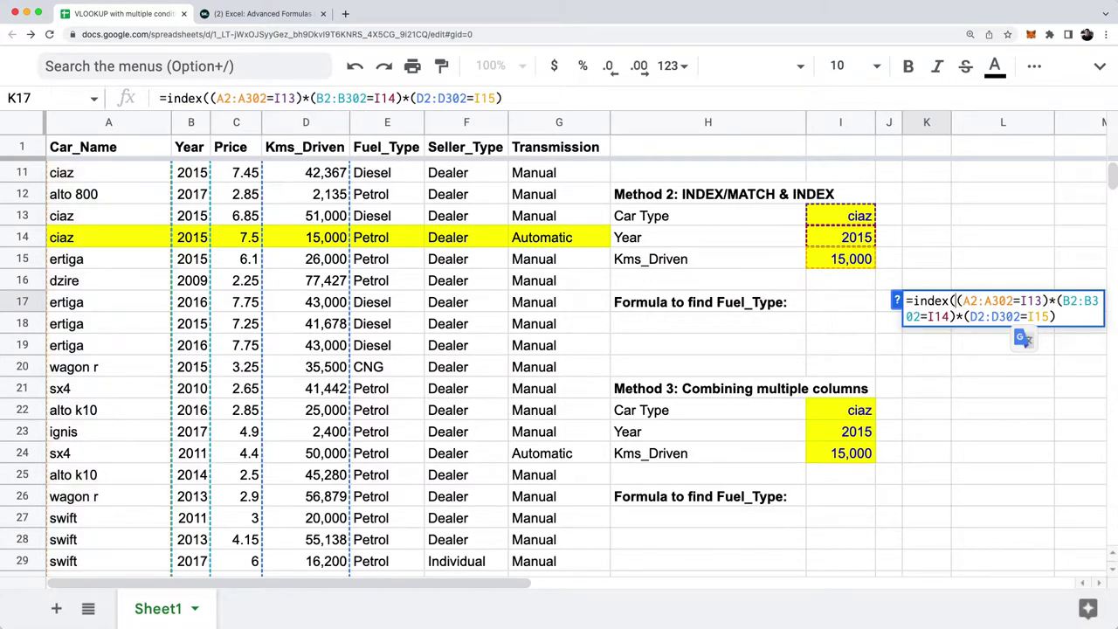
key("shift+Down")
key("shift+End")
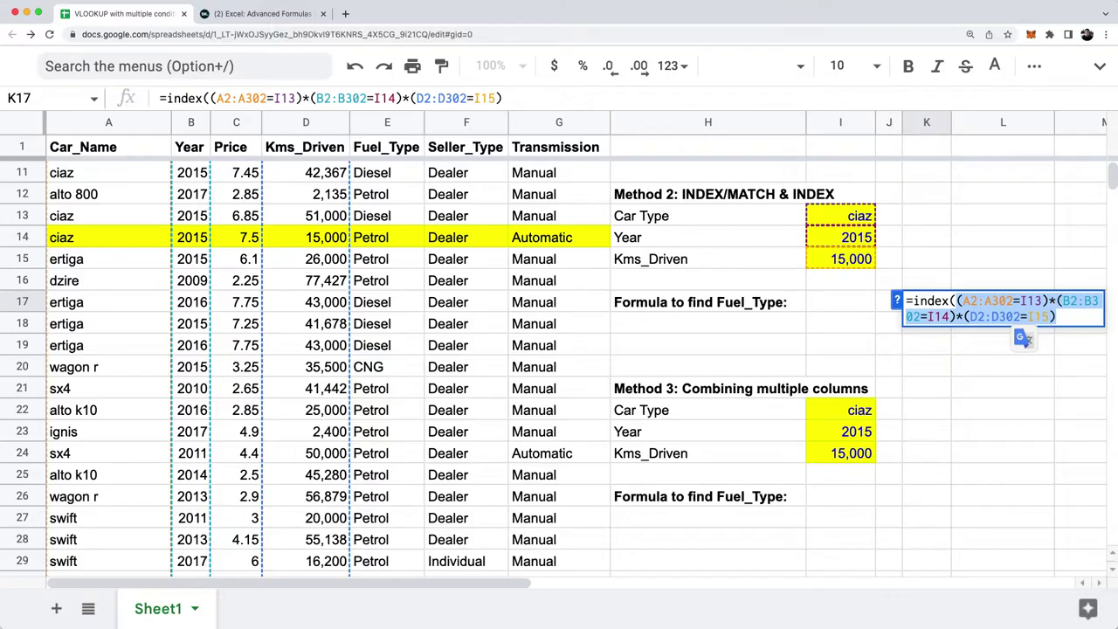
key("Right")
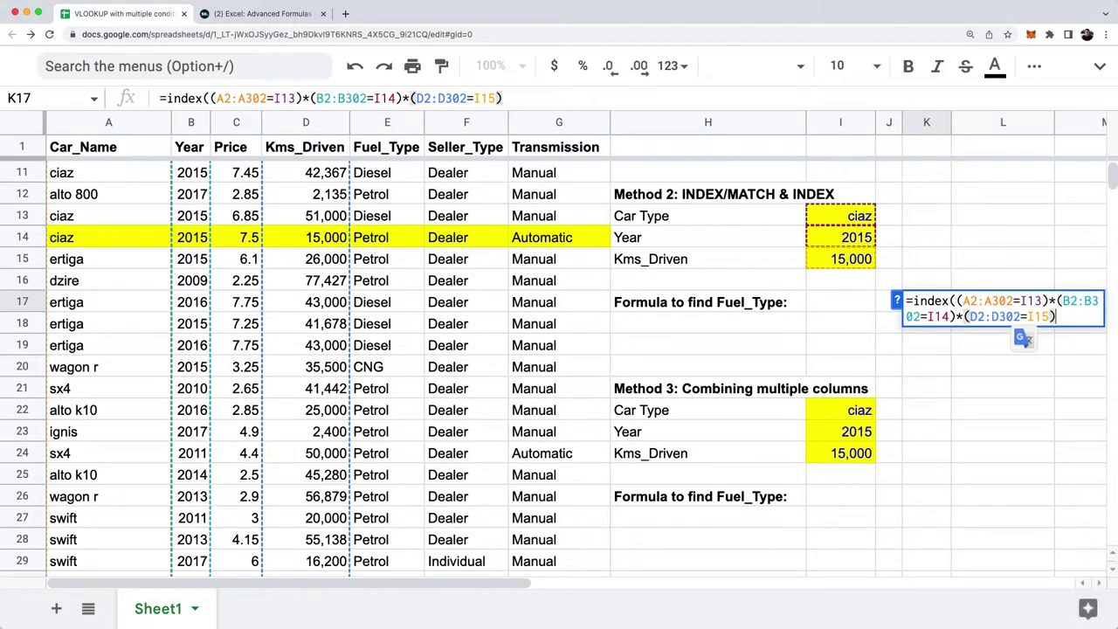
type(",0,1)")
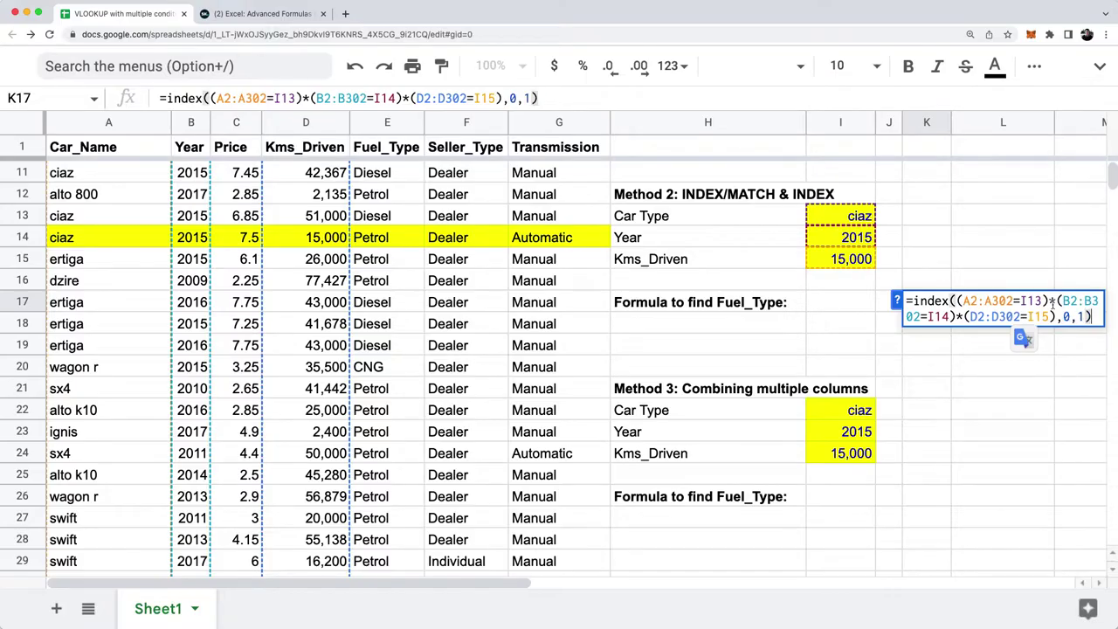
Step: Check the row and column arguments and the condition array of the INDEX formula, and commit it in K17
double_click(1065, 316)
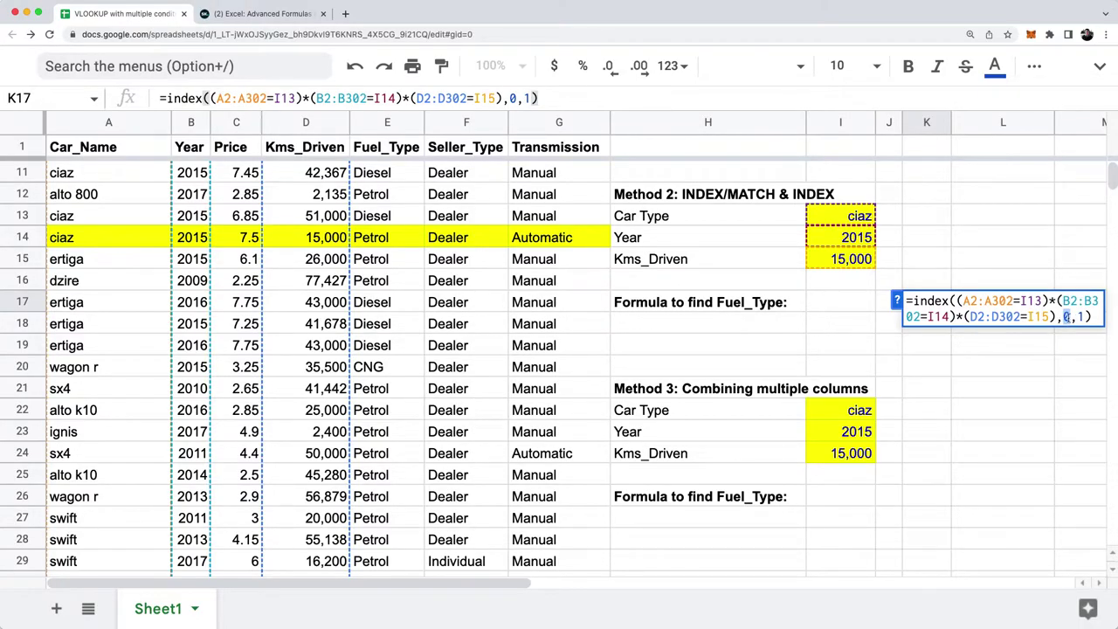
double_click(1079, 317)
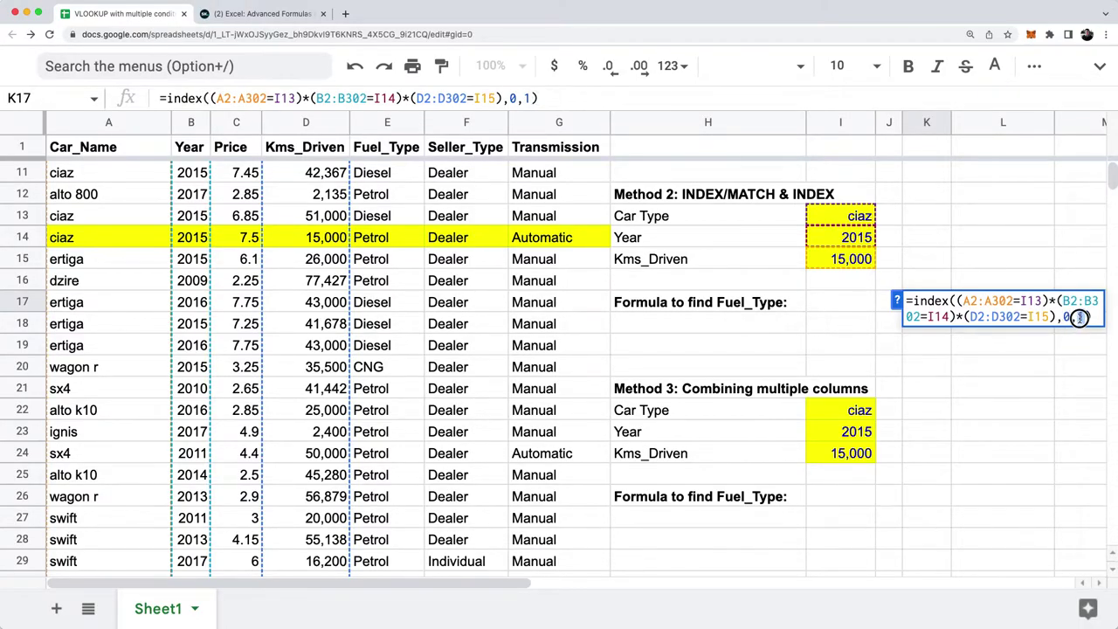
left_click_drag(959, 301, 1059, 317)
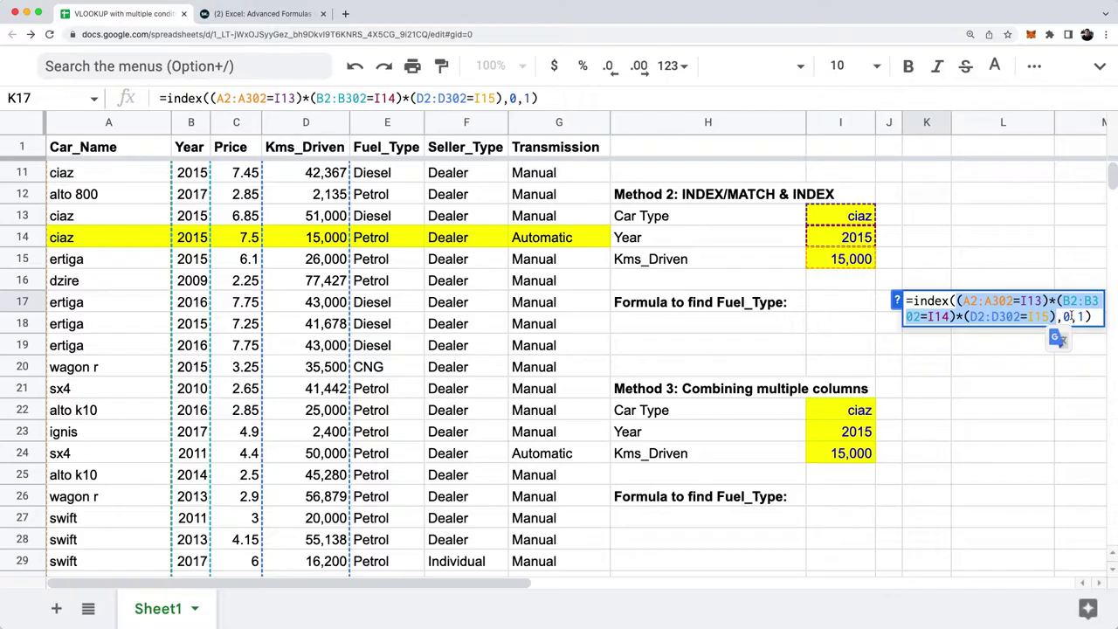
left_click(1059, 317)
left_click(933, 301)
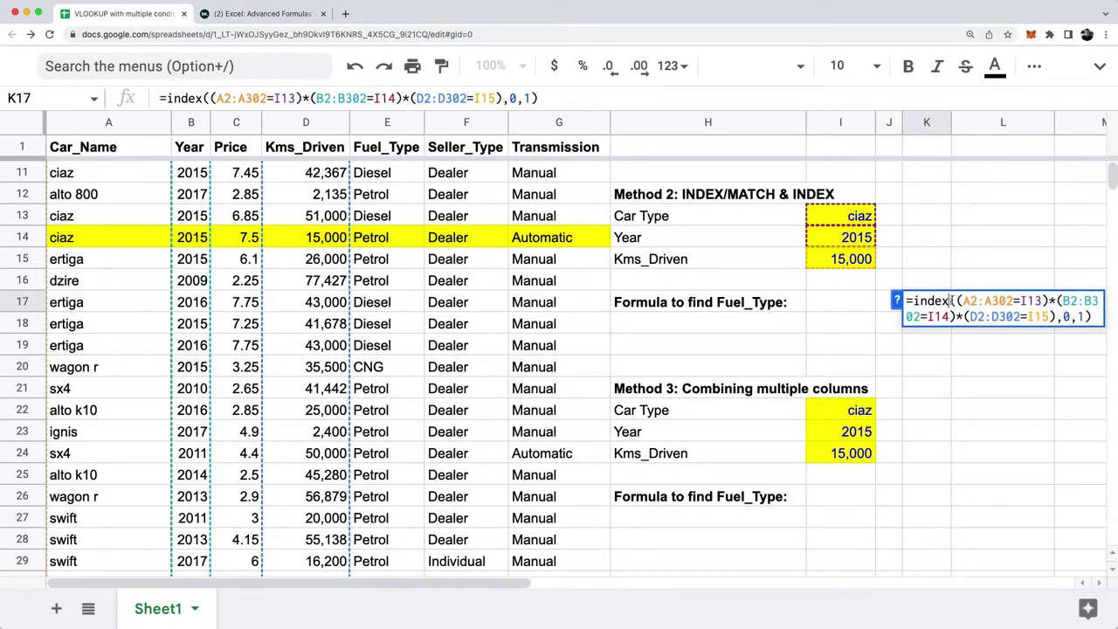
left_click(941, 348)
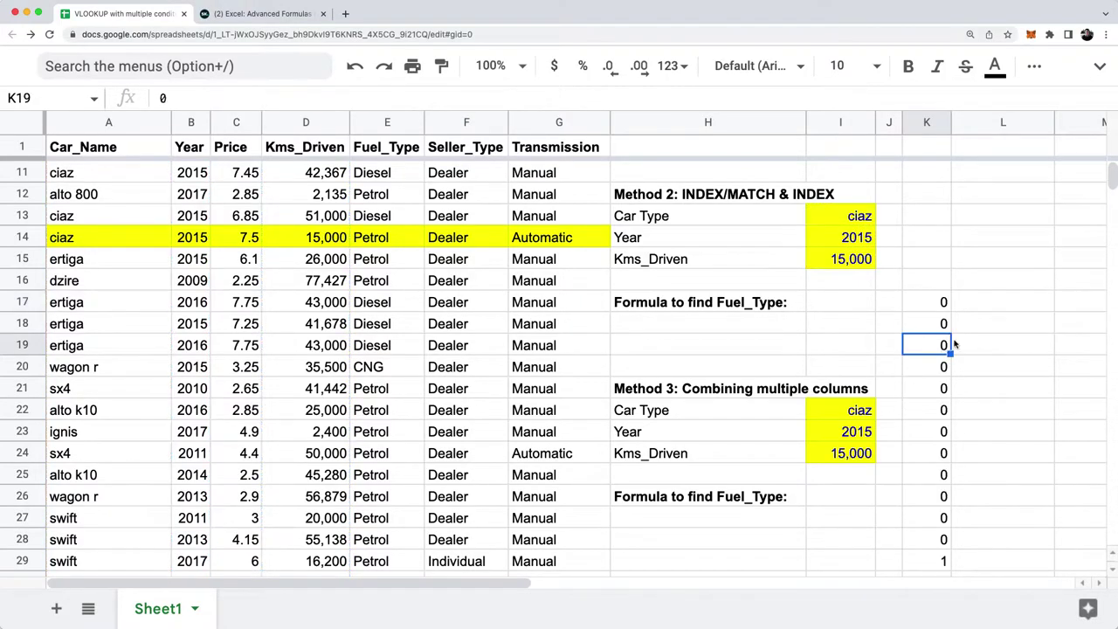
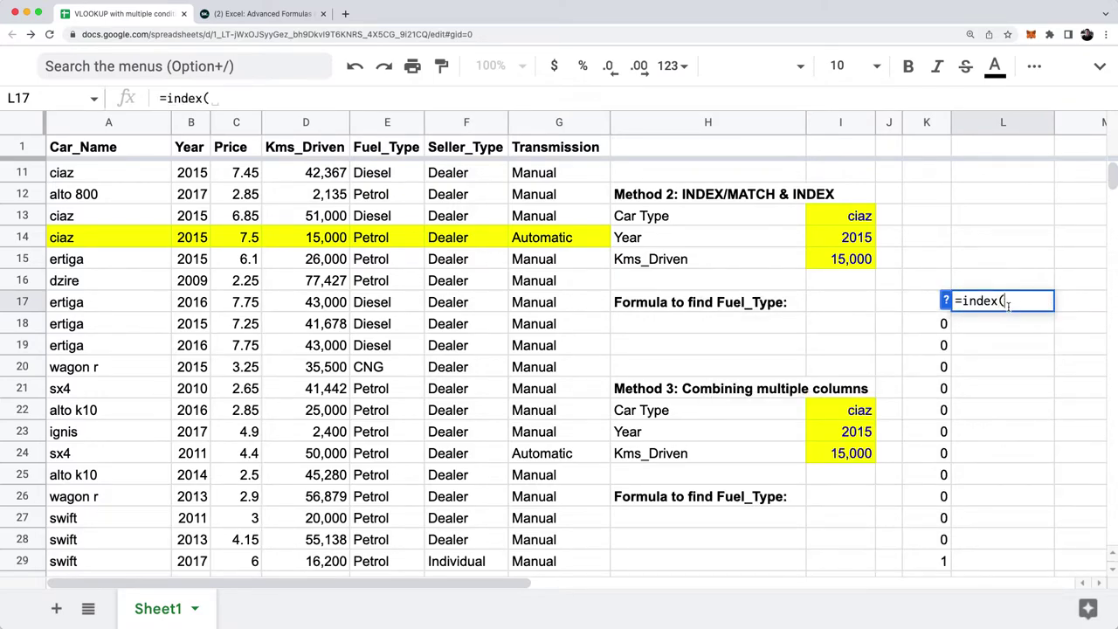
Step: Examine the help on INDEX's reference, row and column arguments in a trial formula in L17, and discard the trial
left_click(946, 300)
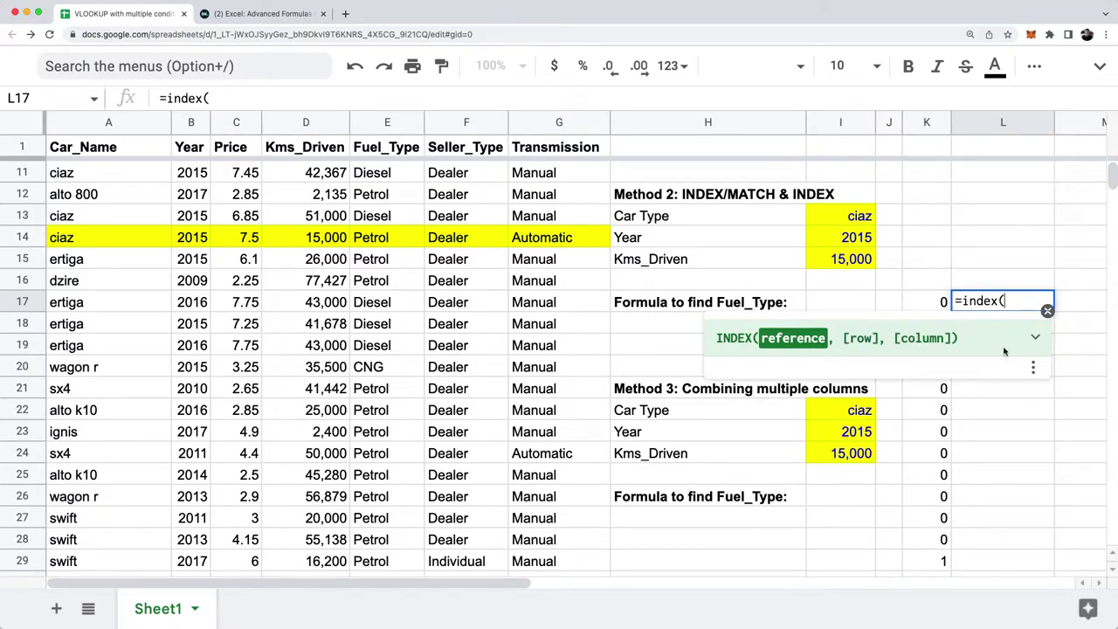
left_click(1035, 337)
scroll(780, 446, "down", 2)
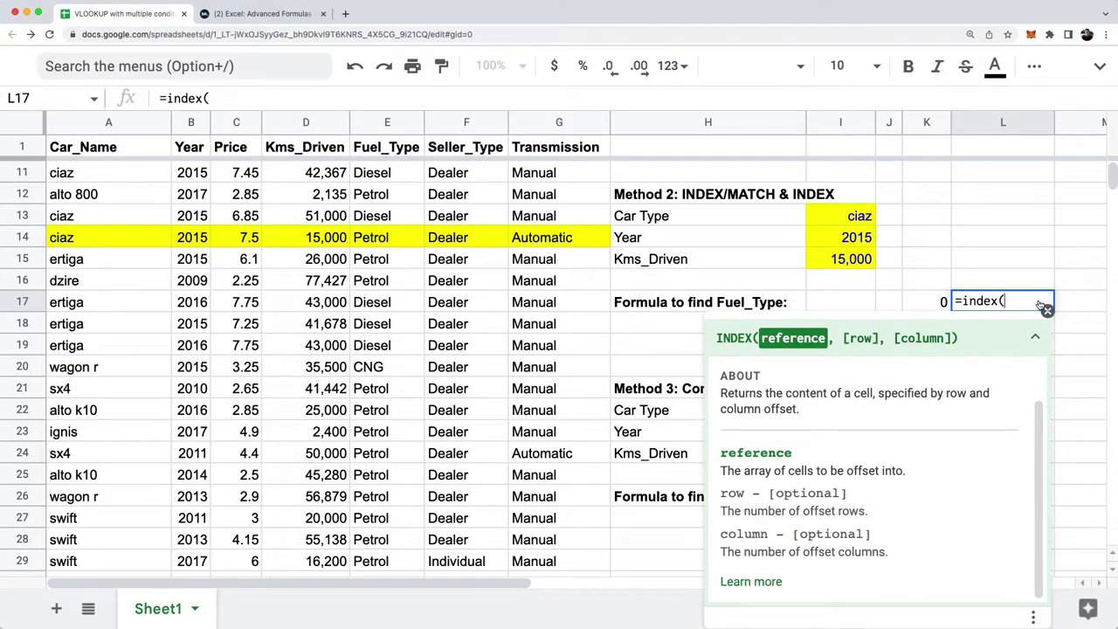
key("Escape")
left_click(981, 323)
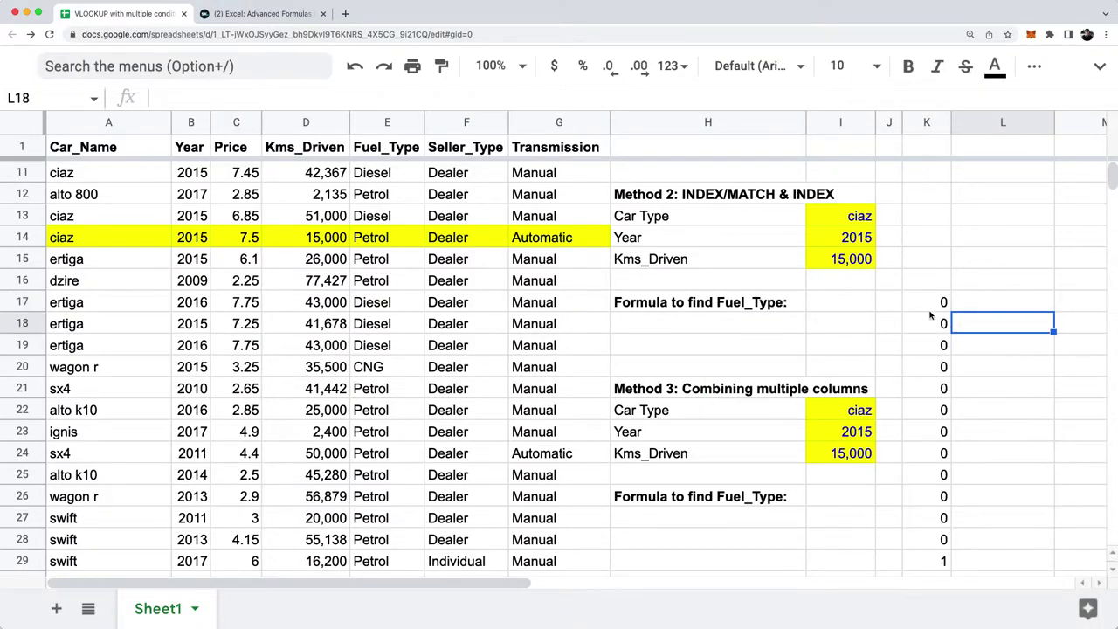
Step: Reopen the K17 formula and examine which parts serve as INDEX's reference and column arguments, leaving the formula as is
left_click(946, 305)
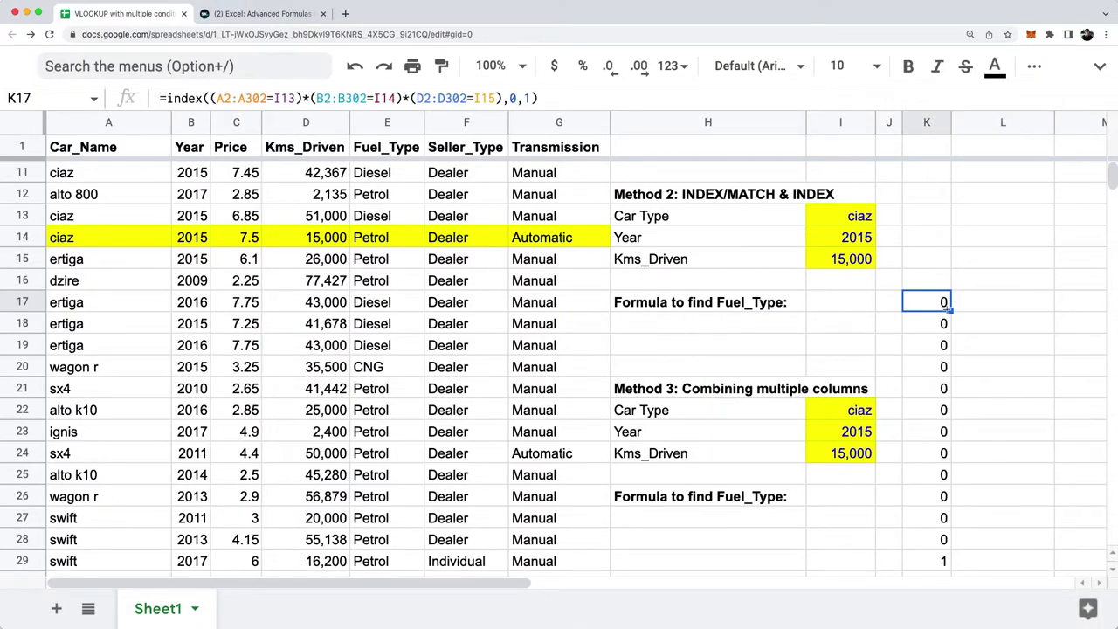
double_click(947, 305)
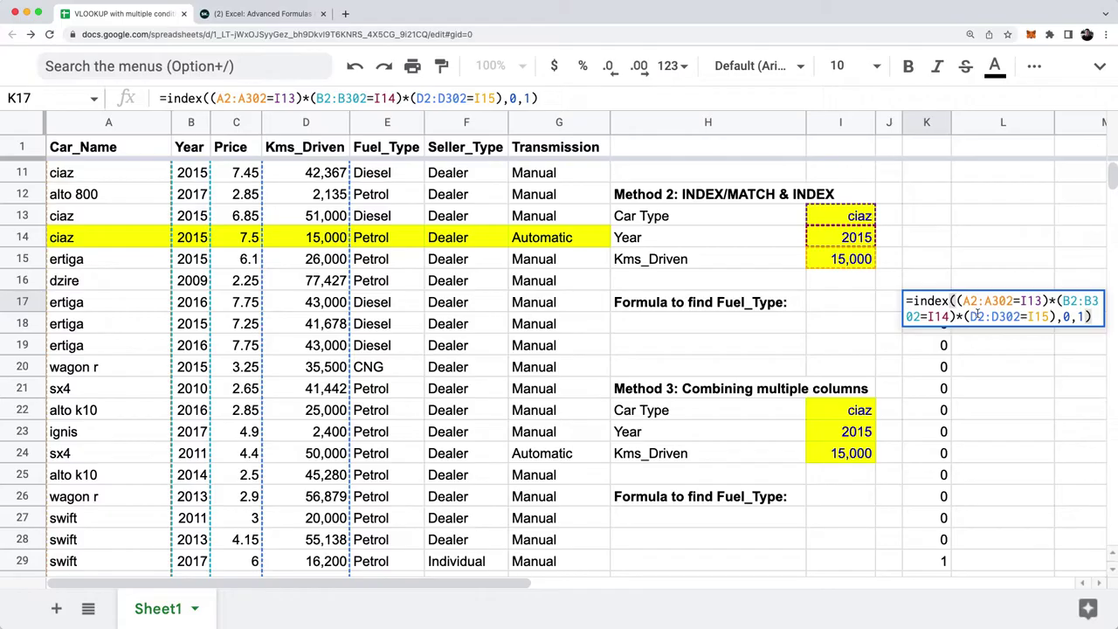
left_click_drag(954, 300, 1062, 318)
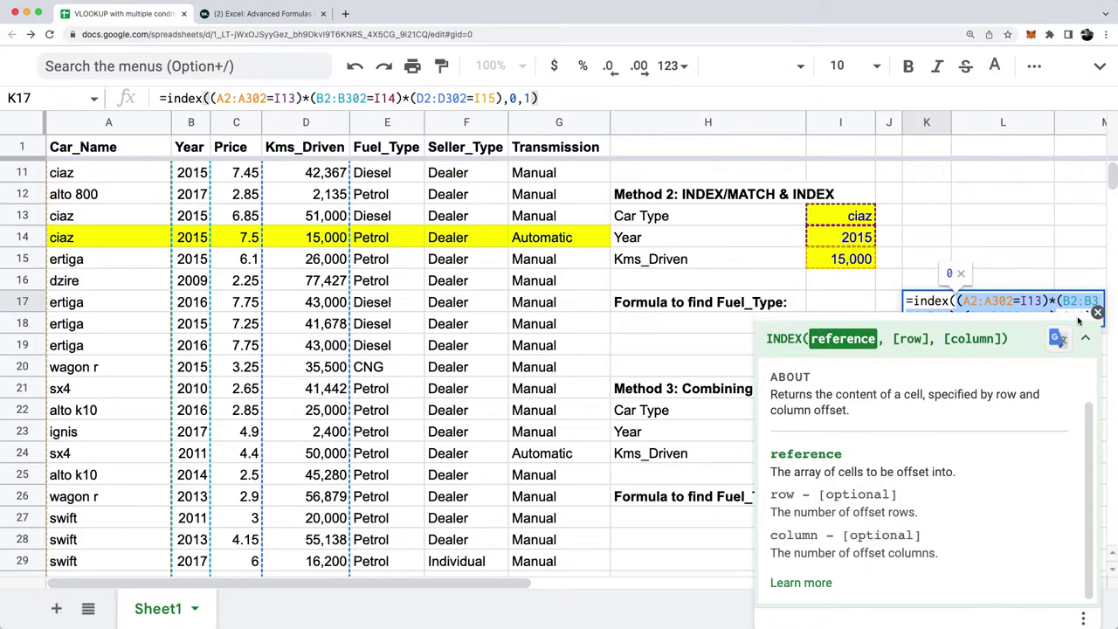
left_click(1092, 316)
double_click(1083, 317)
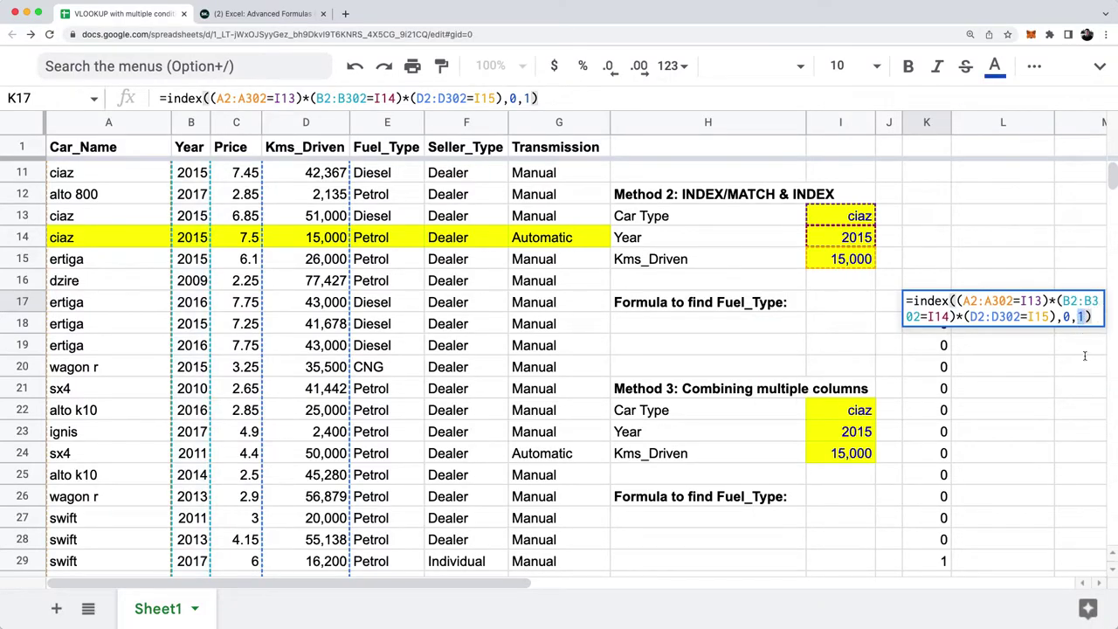
left_click(1090, 333)
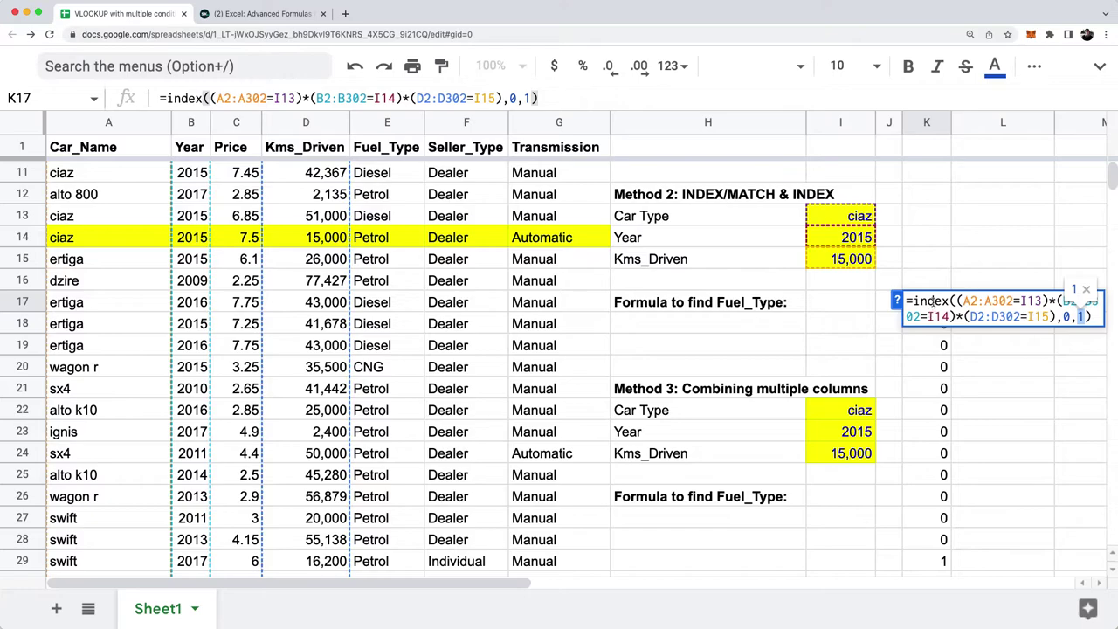
key("Escape")
Step: Open Method 1's VLOOKUP formula in I9, examine its multiplied conditions and the ARRAYFORMULA wrapper, and leave the formula as is
scroll(836, 286, "up", 5)
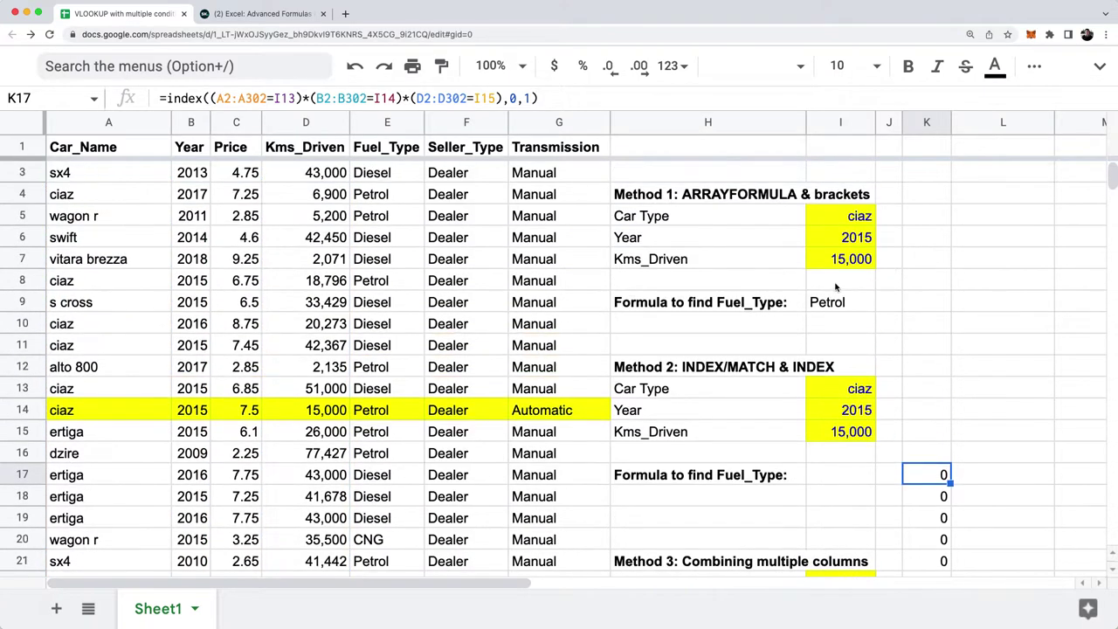
left_click(834, 301)
key("Return")
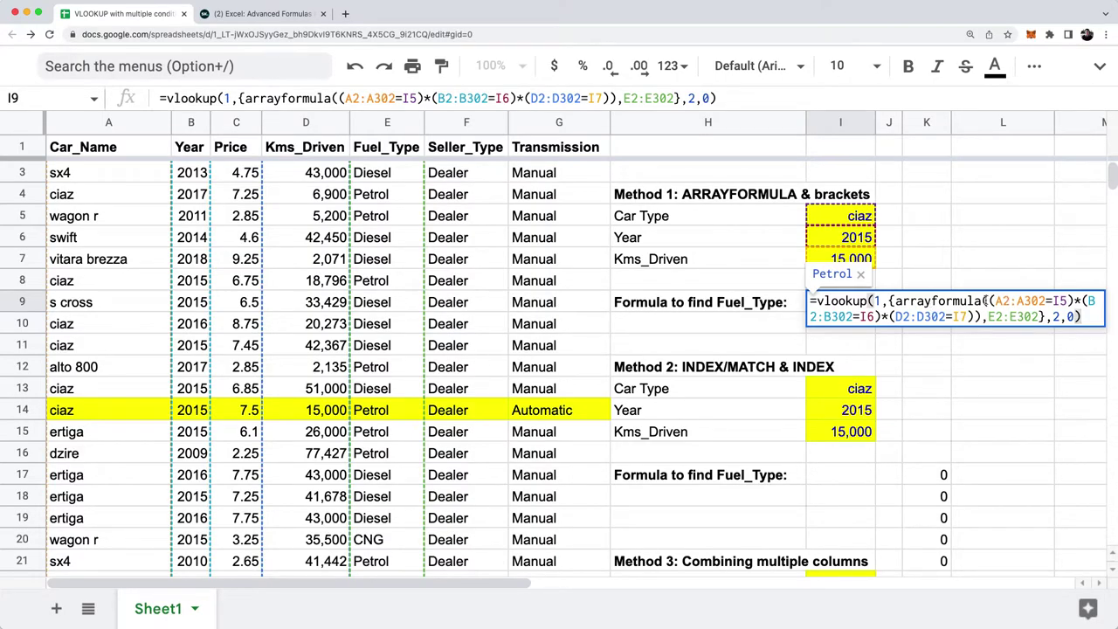
left_click_drag(987, 300, 972, 316)
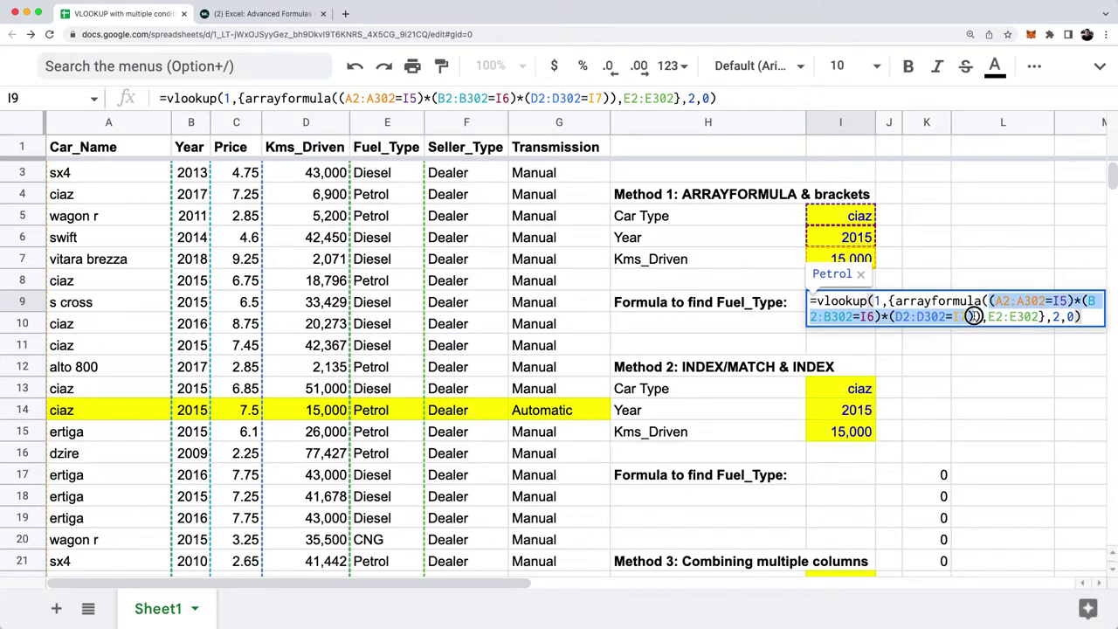
double_click(926, 301)
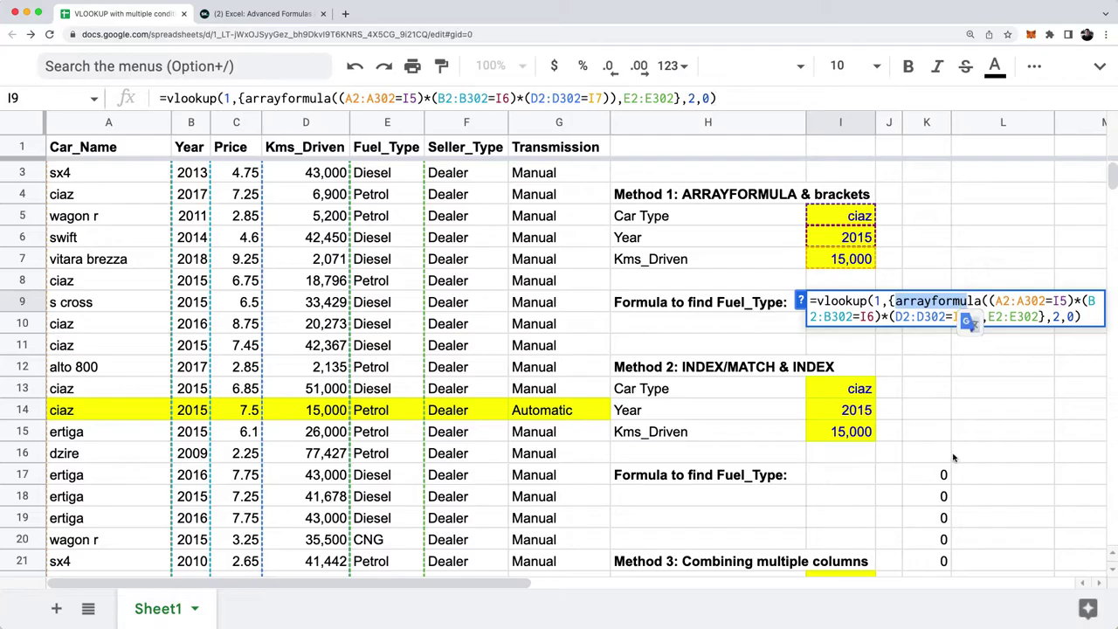
key("Escape")
Step: Reopen the K17 formula, examine the multiplied conditions inside INDEX, and look over the array it outputs down column K
scroll(954, 458, "down", 1)
left_click(940, 416)
key("Return")
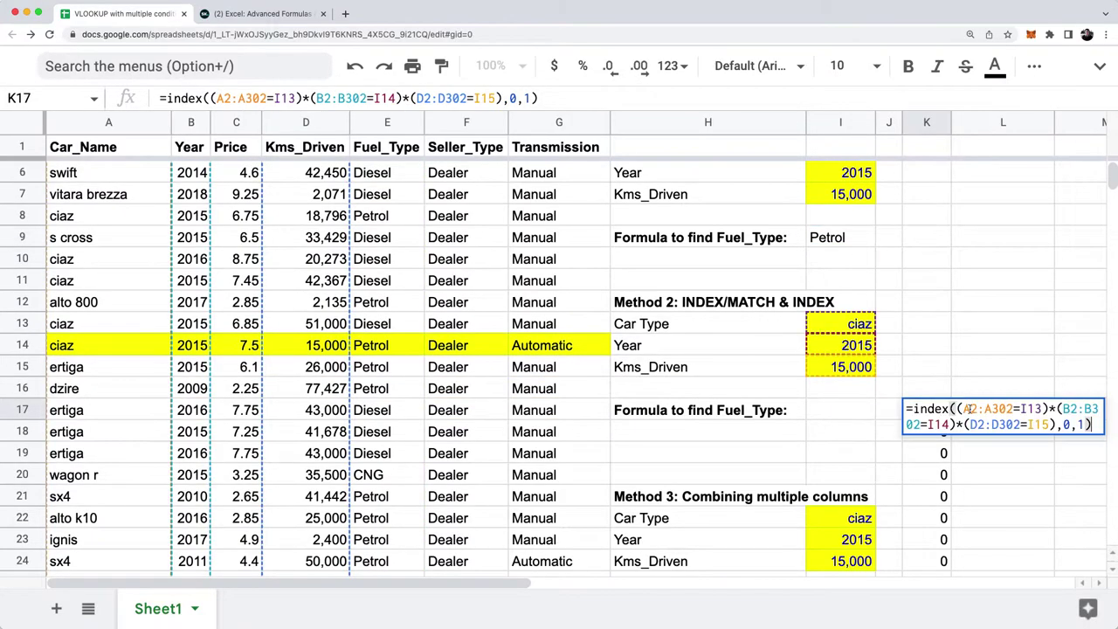
left_click_drag(954, 409, 1055, 428)
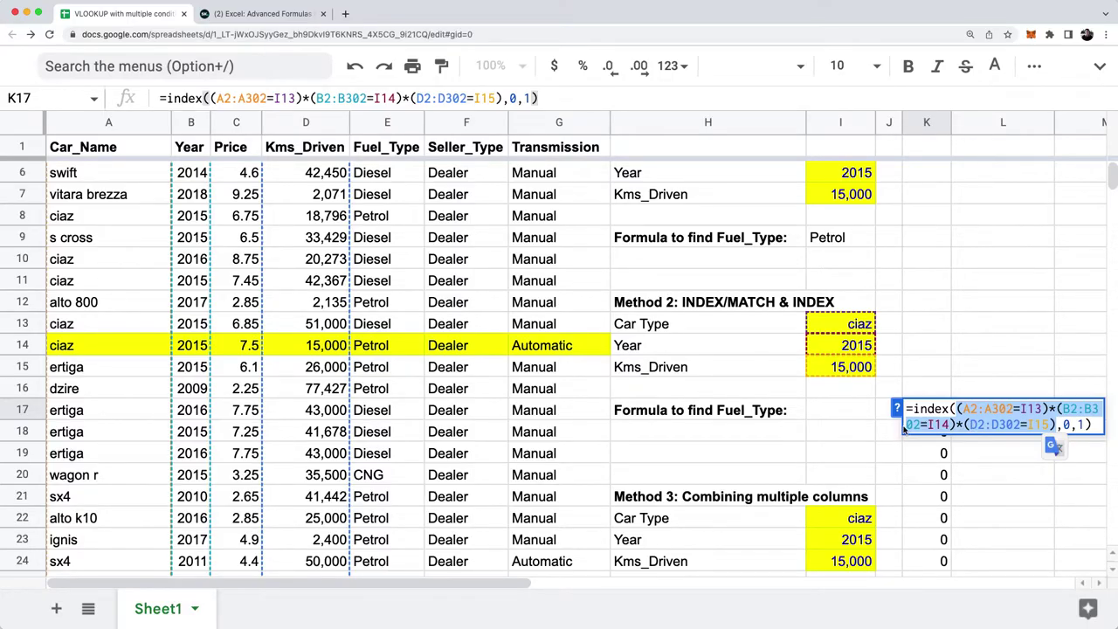
key("Escape")
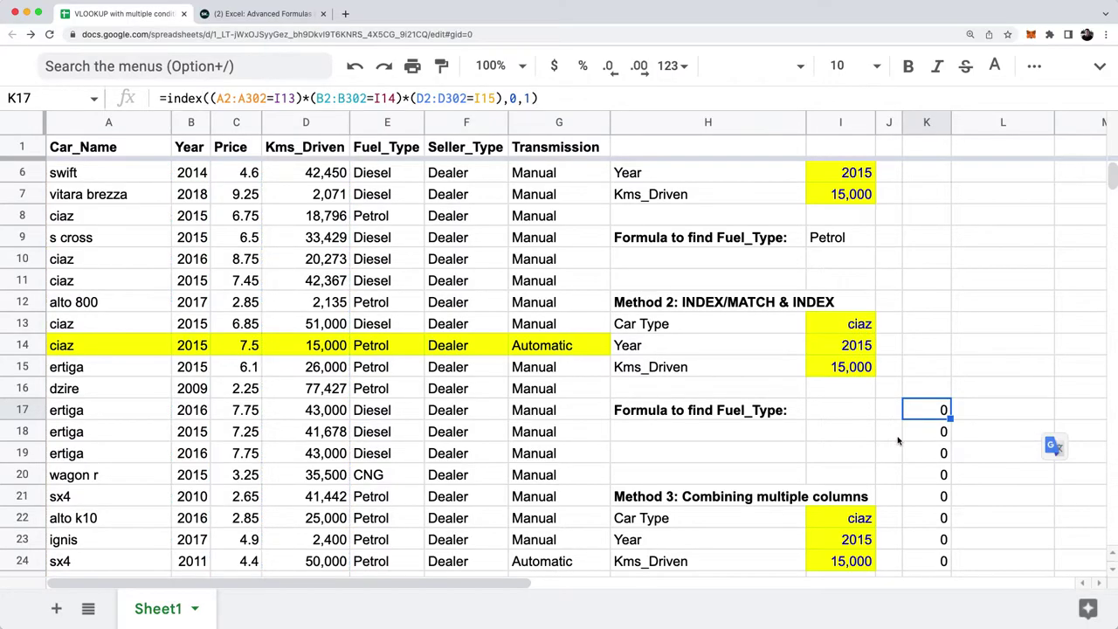
scroll(937, 409, "down", 6)
scroll(937, 409, "up", 7)
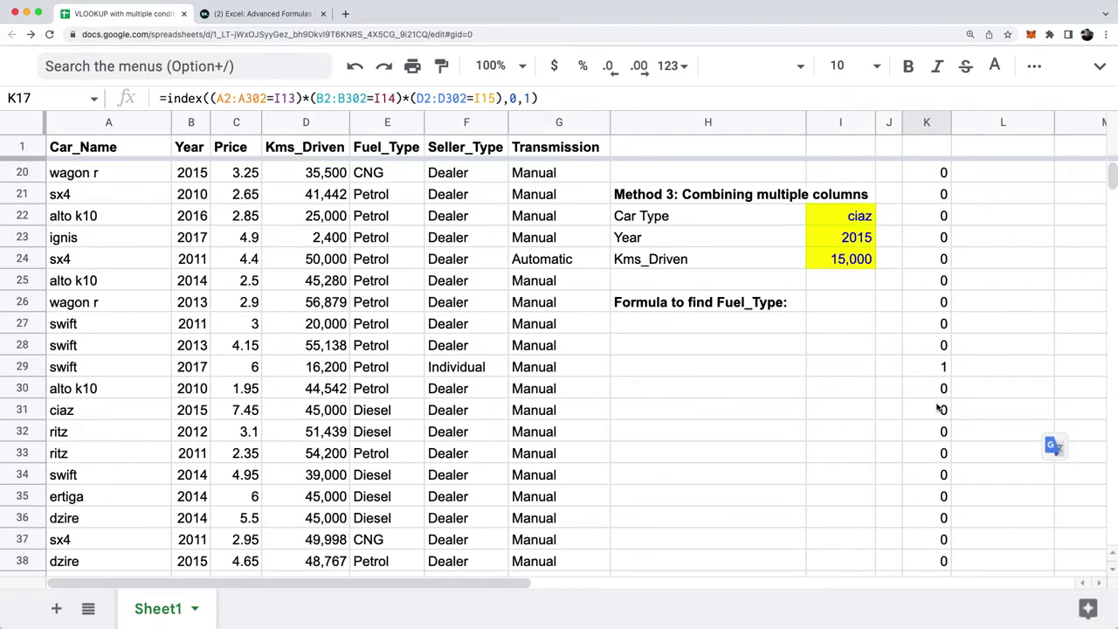
scroll(930, 301, "down", 1)
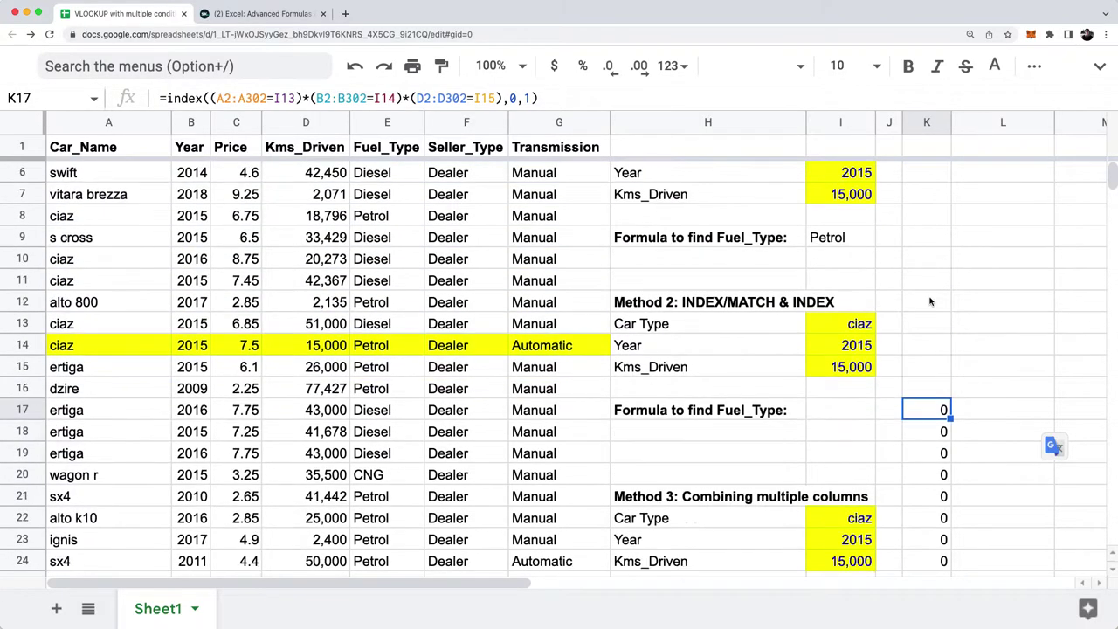
Step: Examine the bracketed array in I9's VLOOKUP, its ARRAYFORMULA part and the E2:E302 column, and compare it with the K17 formula
scroll(930, 301, "up", 4)
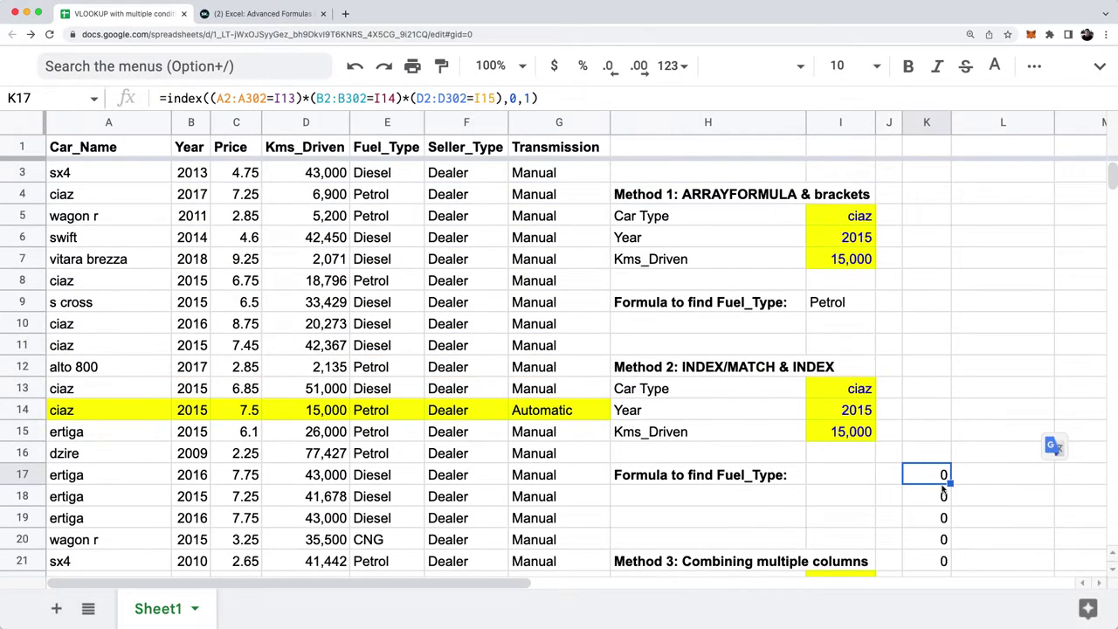
left_click(856, 328)
double_click(856, 330)
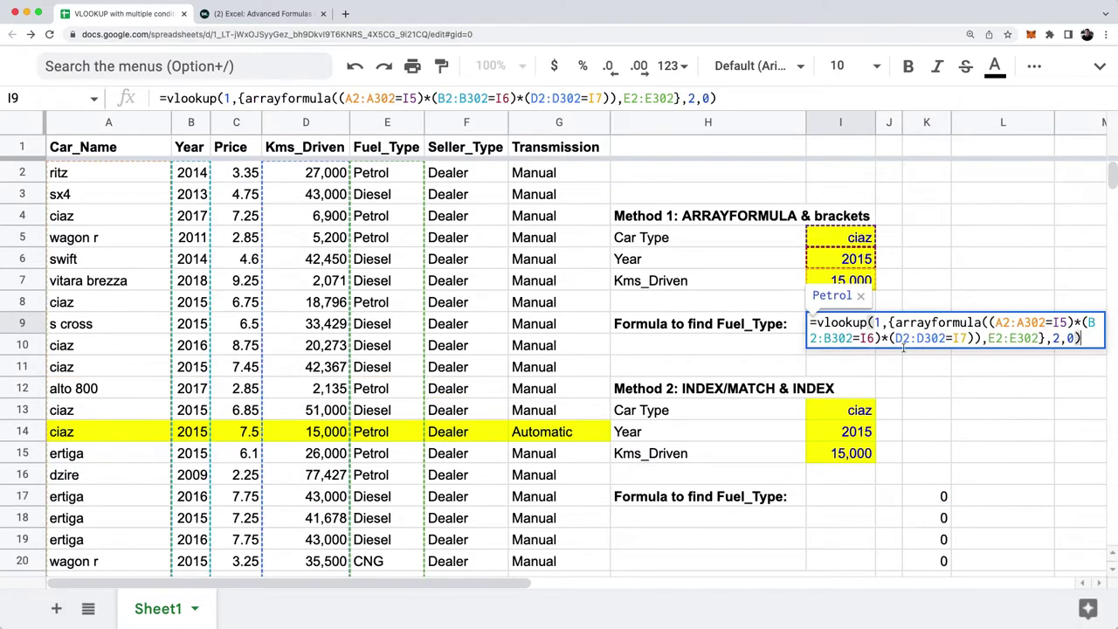
left_click_drag(891, 323, 1048, 340)
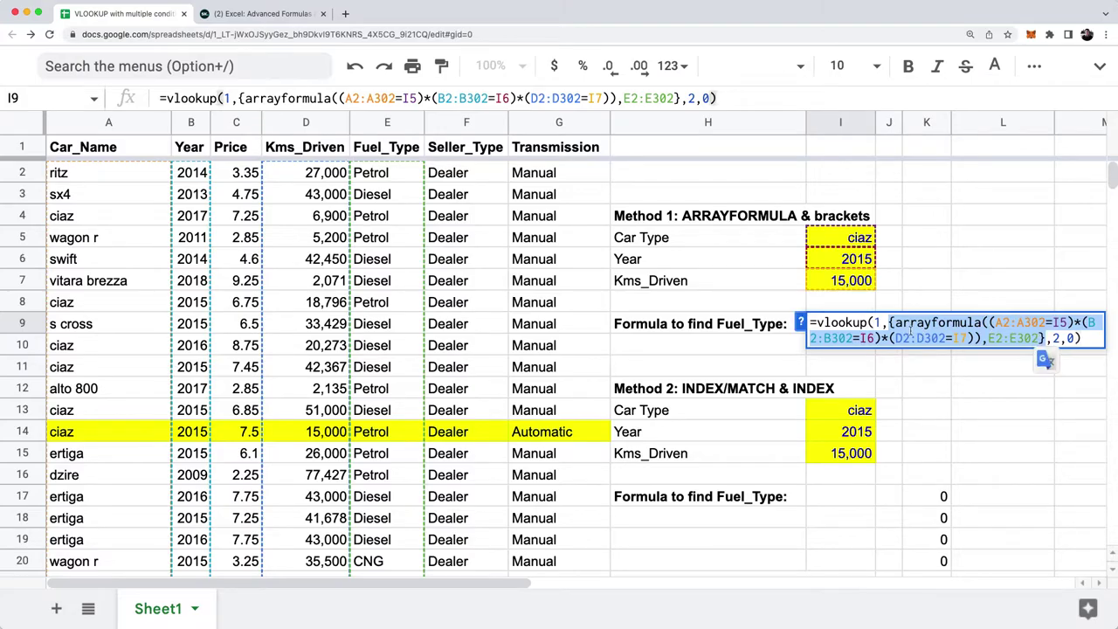
left_click(891, 323)
left_click_drag(891, 323, 983, 339)
left_click(995, 338)
double_click(996, 338)
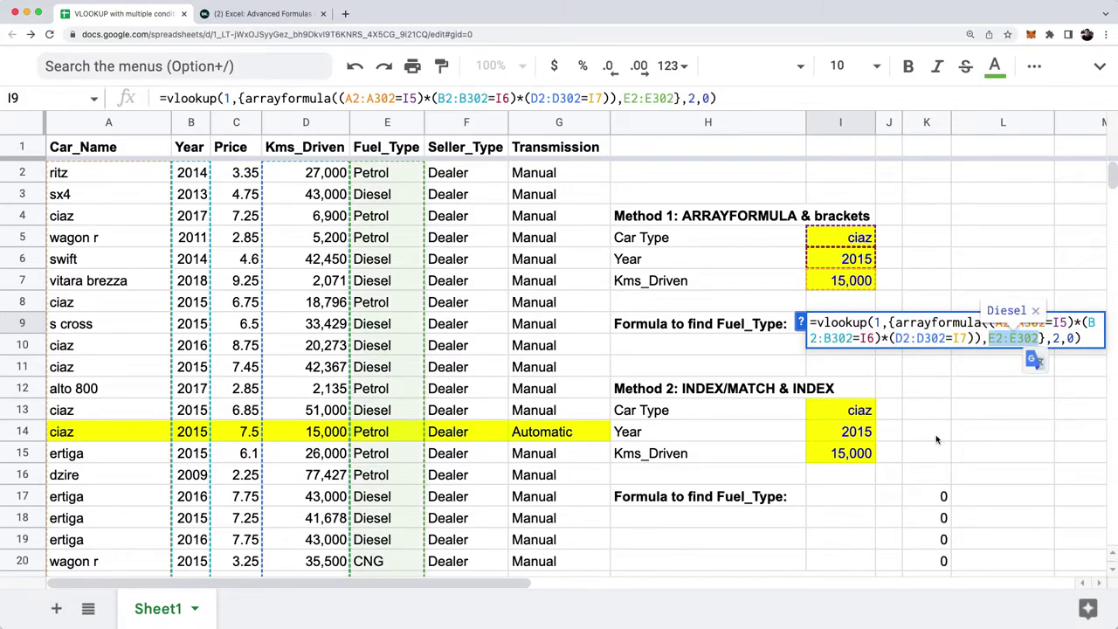
key("Escape")
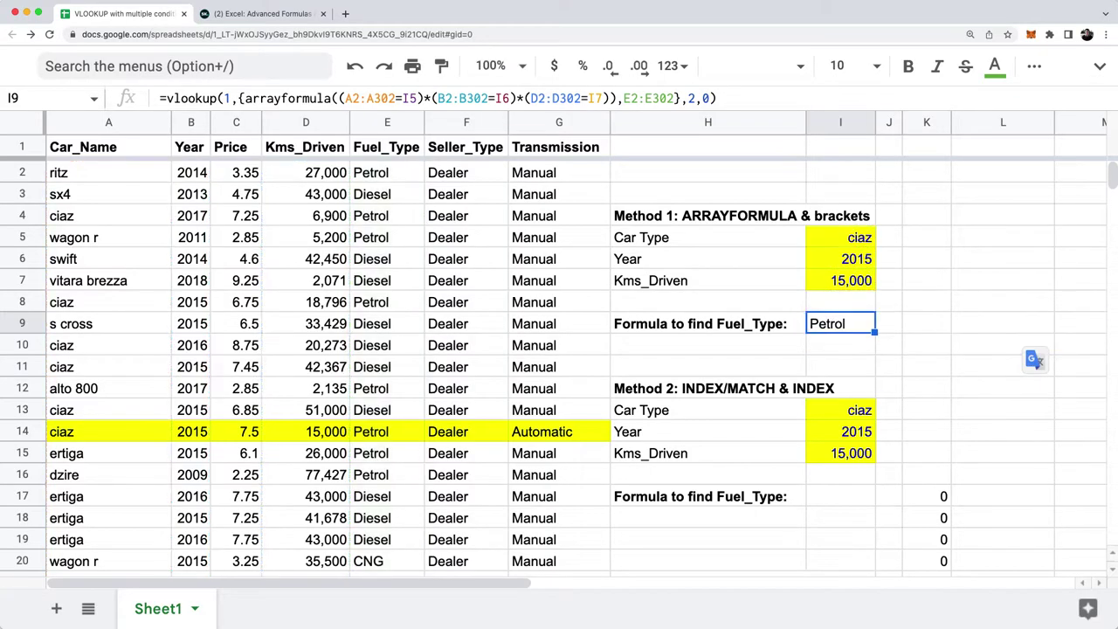
left_click(944, 497)
double_click(943, 496)
key("Escape")
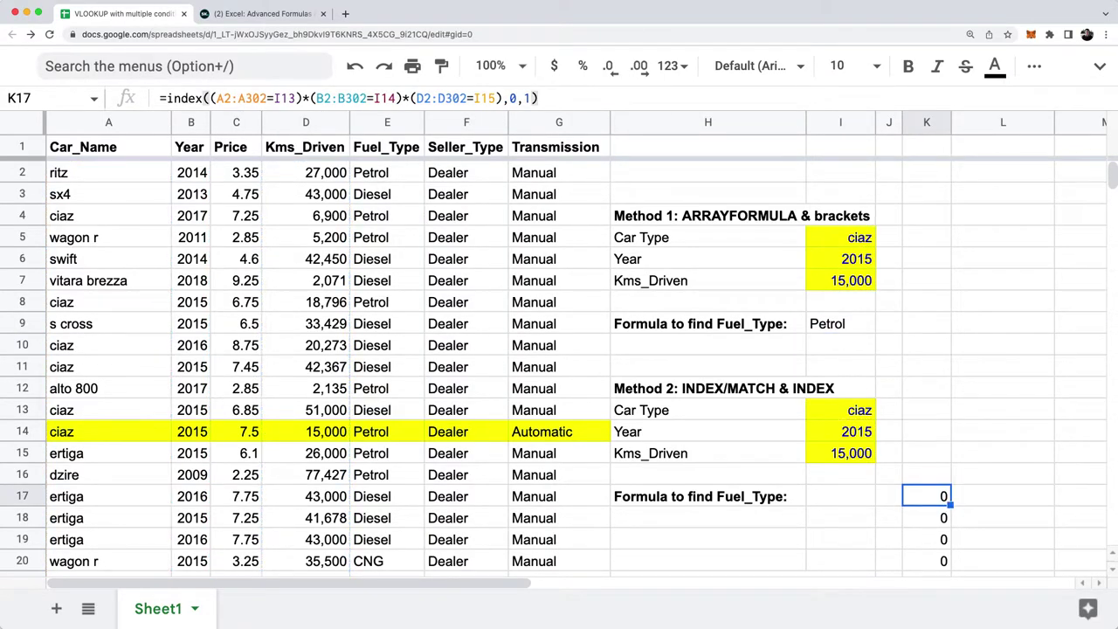
Step: Start an INDEX formula in I17 with the Fuel_Type range E2:E302 as its reference
key("Left")
key("Left")
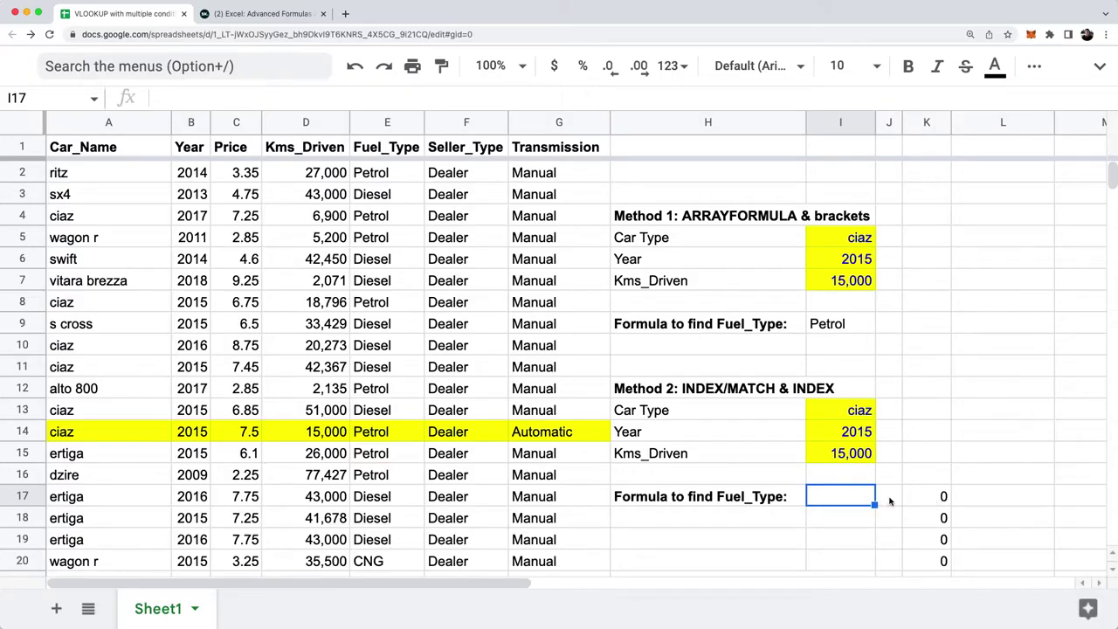
type("=")
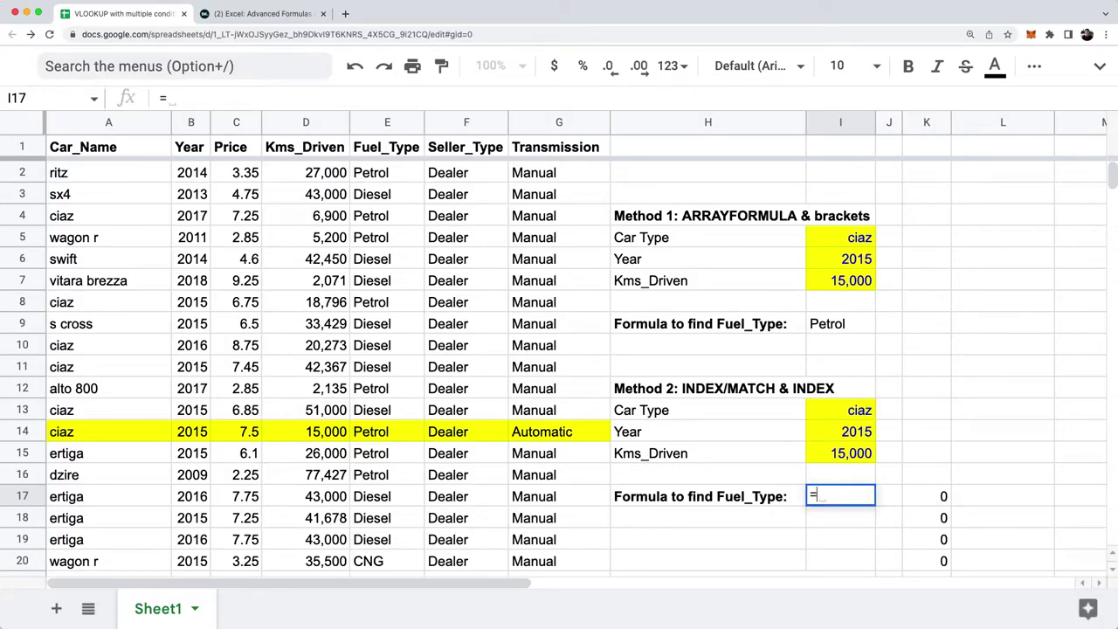
type("index(")
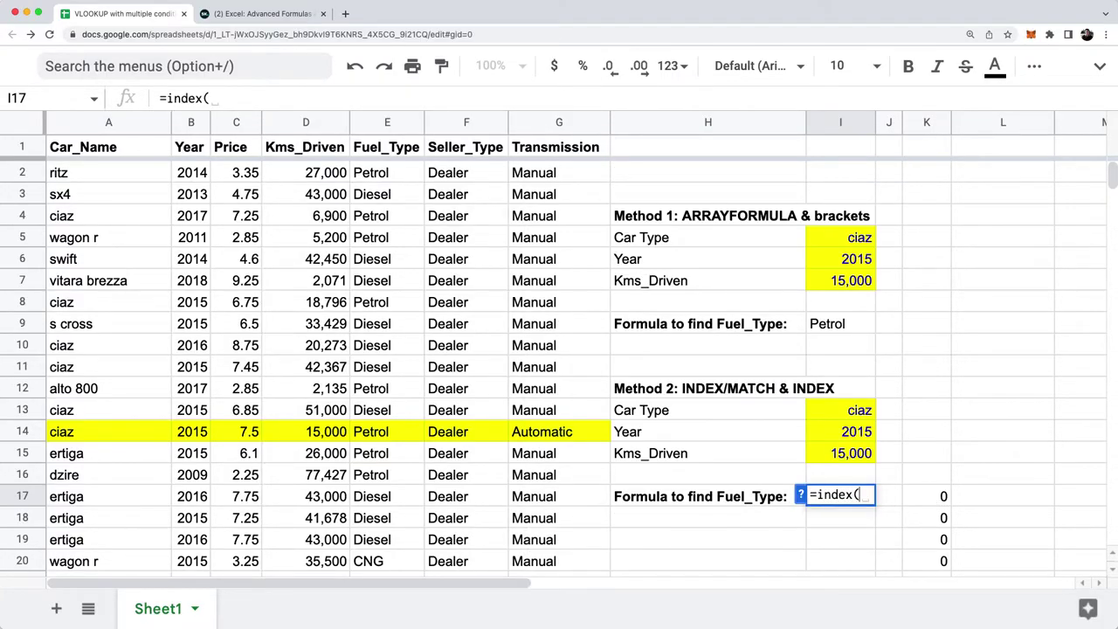
key("Up")
key("Up")
key("Up")
key("Up")
key("Up")
key("Up")
key("Up")
key("Up")
key("Left")
key("Left")
key("Left")
key("Up")
key("Up")
key("Up")
key("Up")
key("Up")
key("Up")
key("Up")
key("Up")
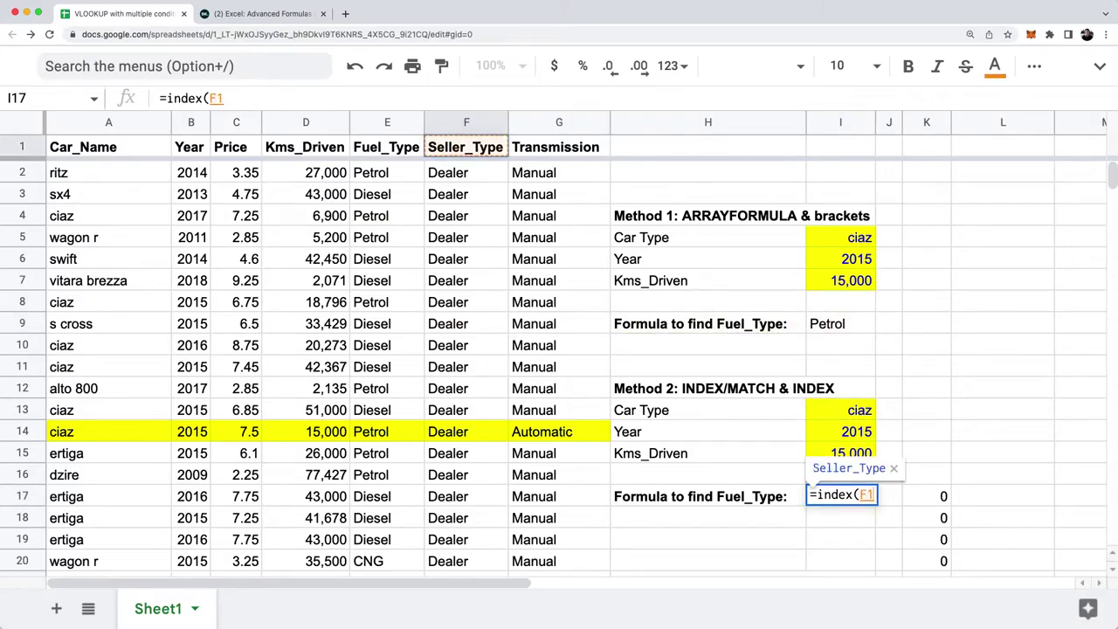
key("Left")
key("Down")
key("super+shift+Down")
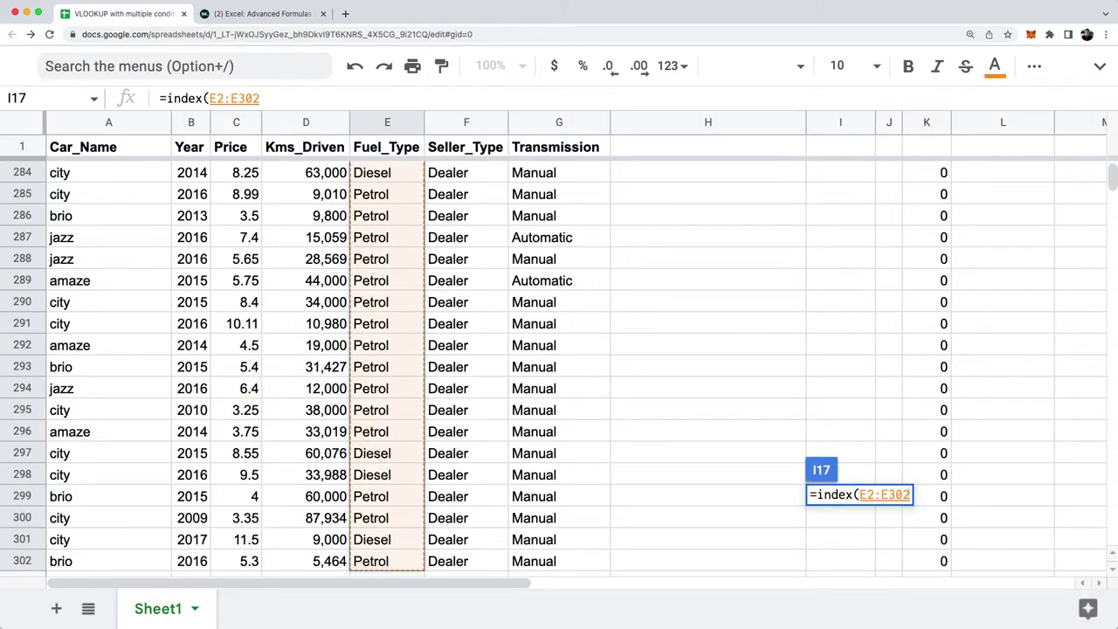
type(",")
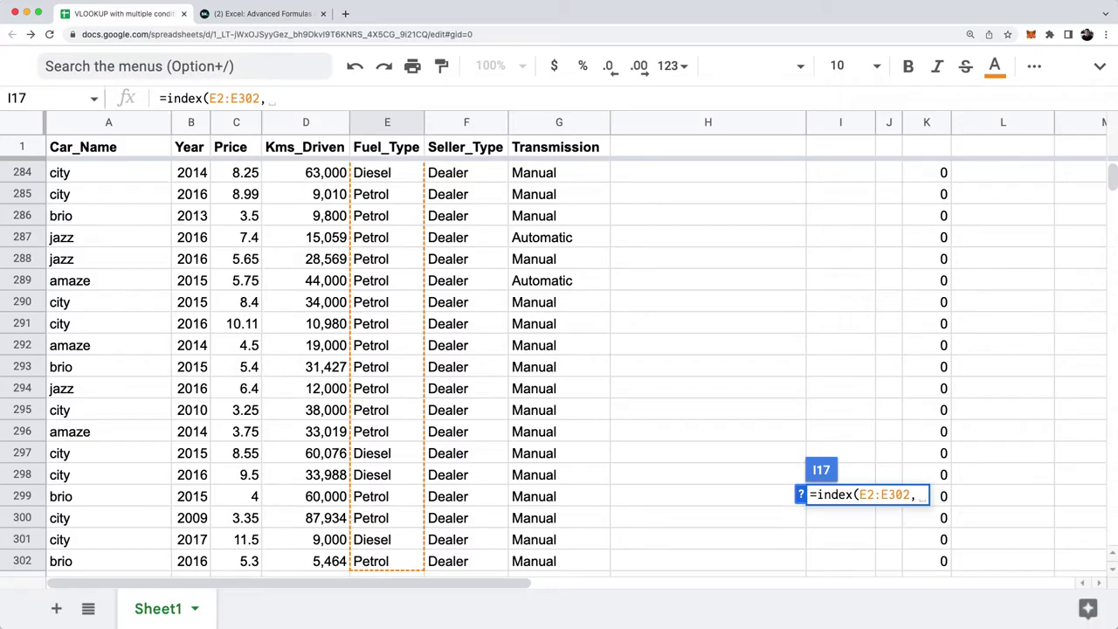
key("Up")
key("Down")
key("BackSpace")
key("BackSpace")
key("BackSpace")
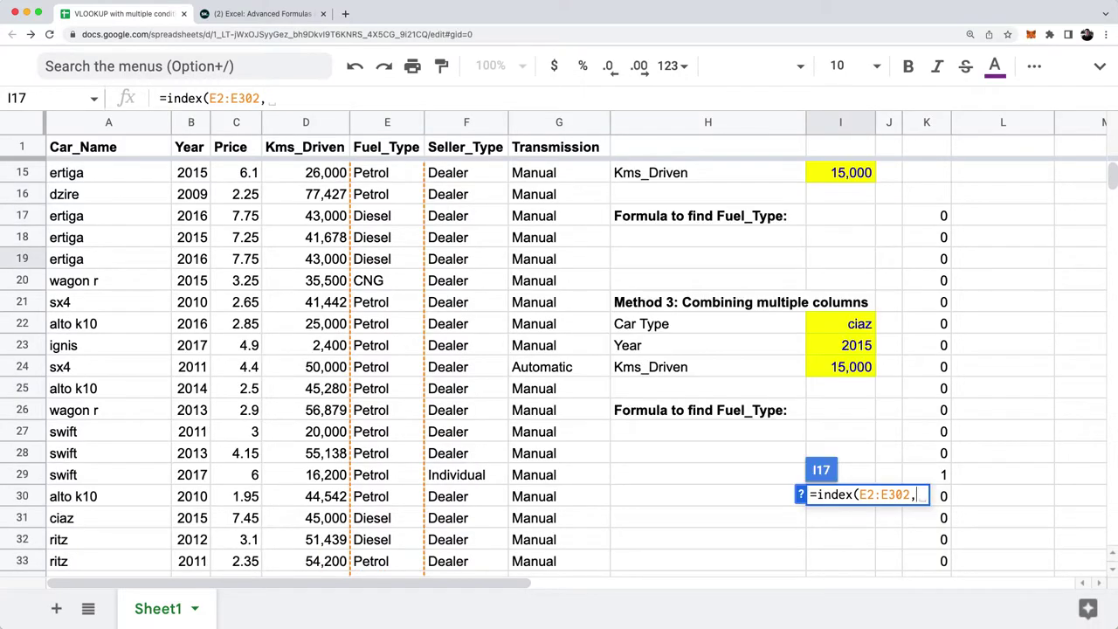
Step: Add a nested MATCH that looks up 1 in K17:K317 as the row argument in I17, and commit the formula
type("match(")
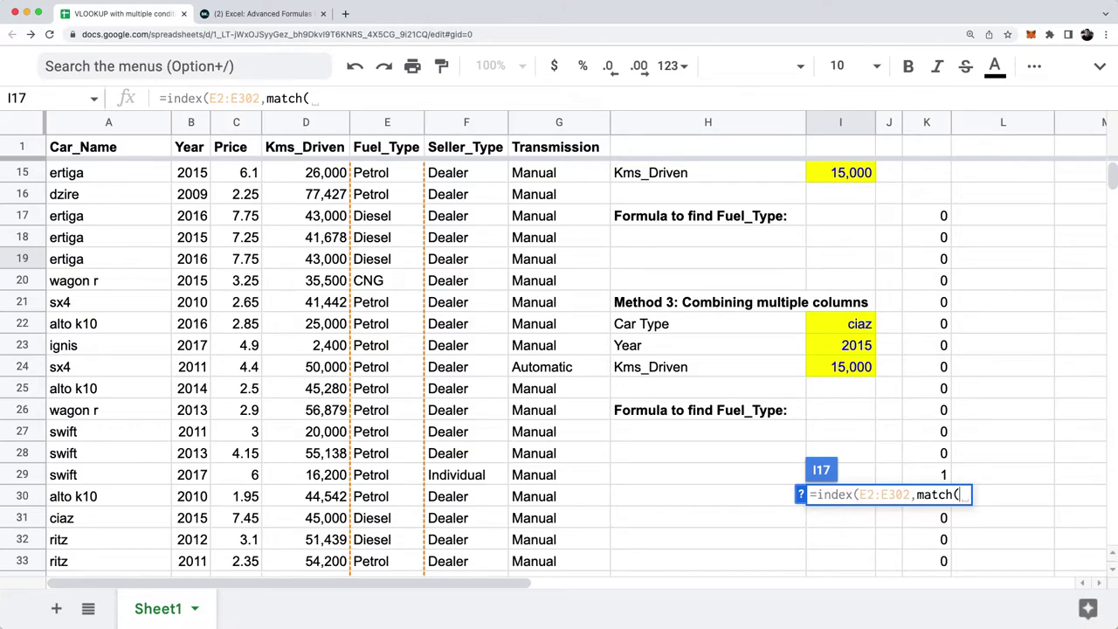
type("1,")
left_click(927, 216)
key("super+shift+Down")
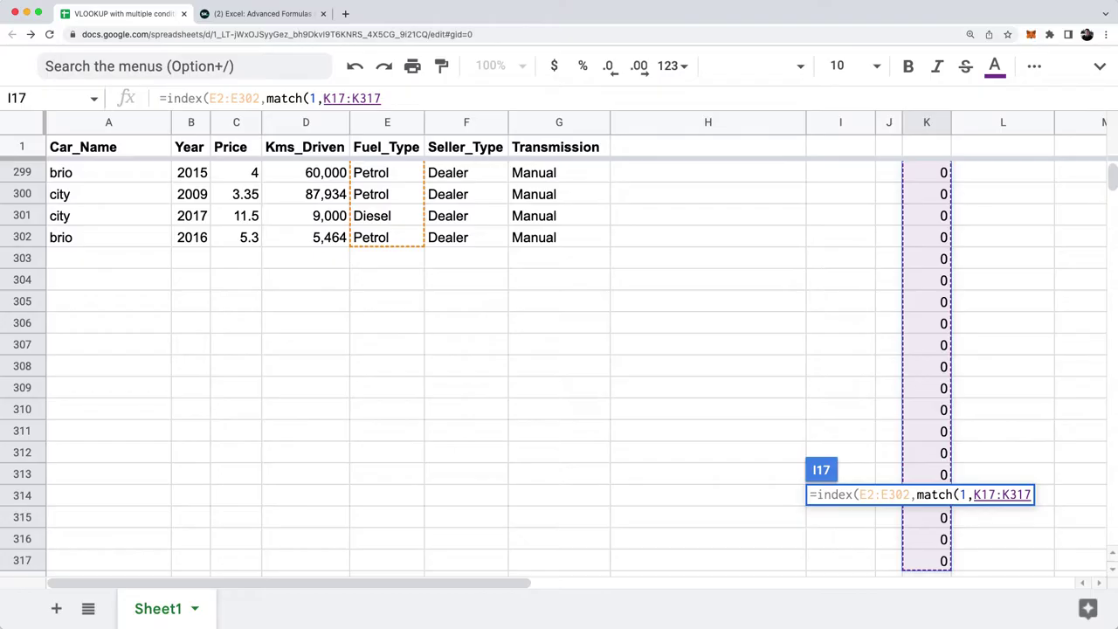
type("))")
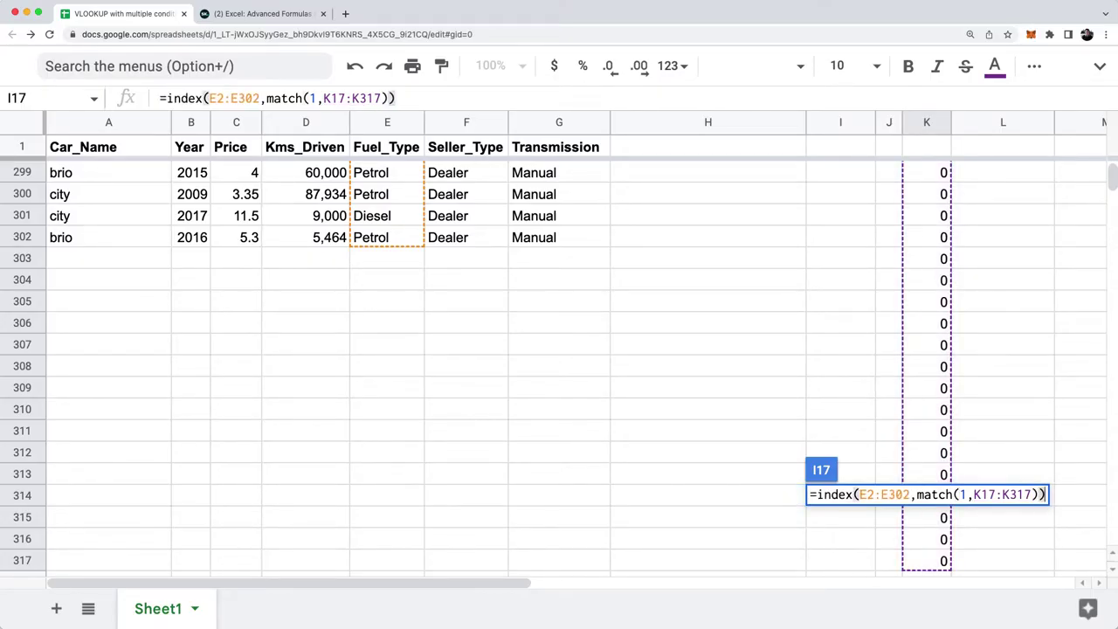
key("Return")
Step: Reopen the I17 formula, examine the E2:E302 reference and the MATCH argument, and leave the formula as is
key("Up")
key("Up")
key("Up")
key("Up")
key("Up")
key("Down")
key("Down")
key("Down")
key("Down")
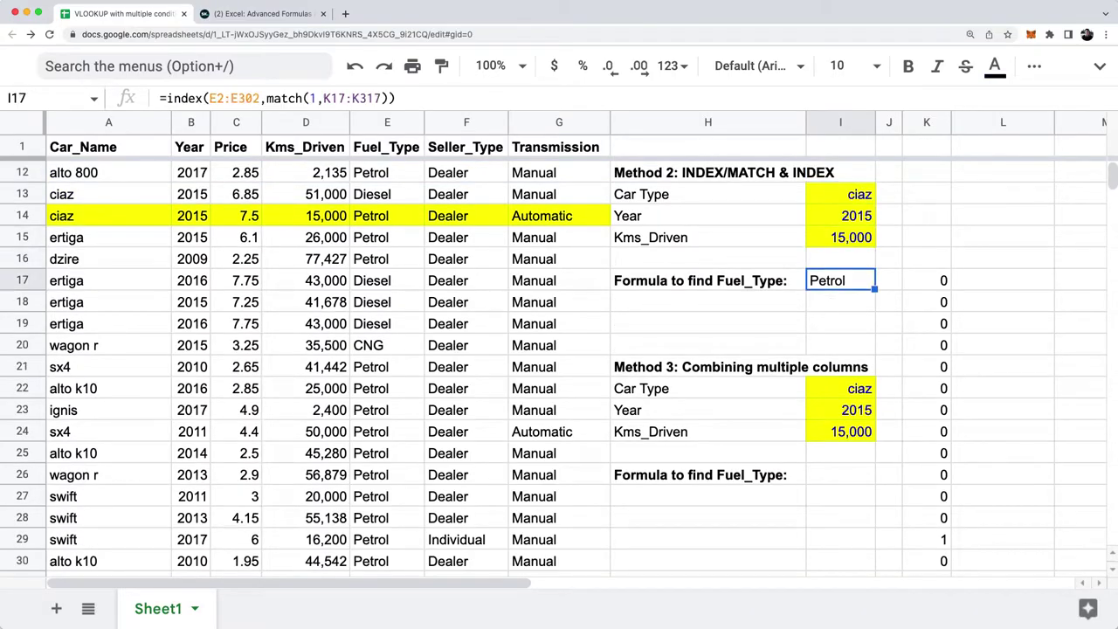
key("Return")
left_click_drag(859, 279, 910, 279)
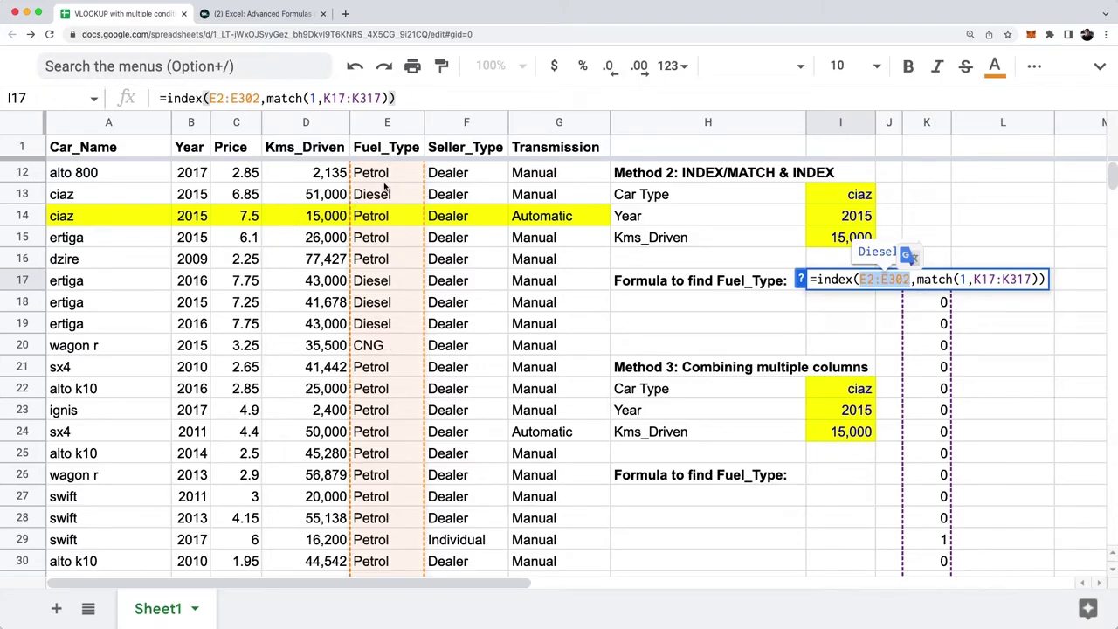
left_click(947, 279)
left_click_drag(859, 278, 912, 279)
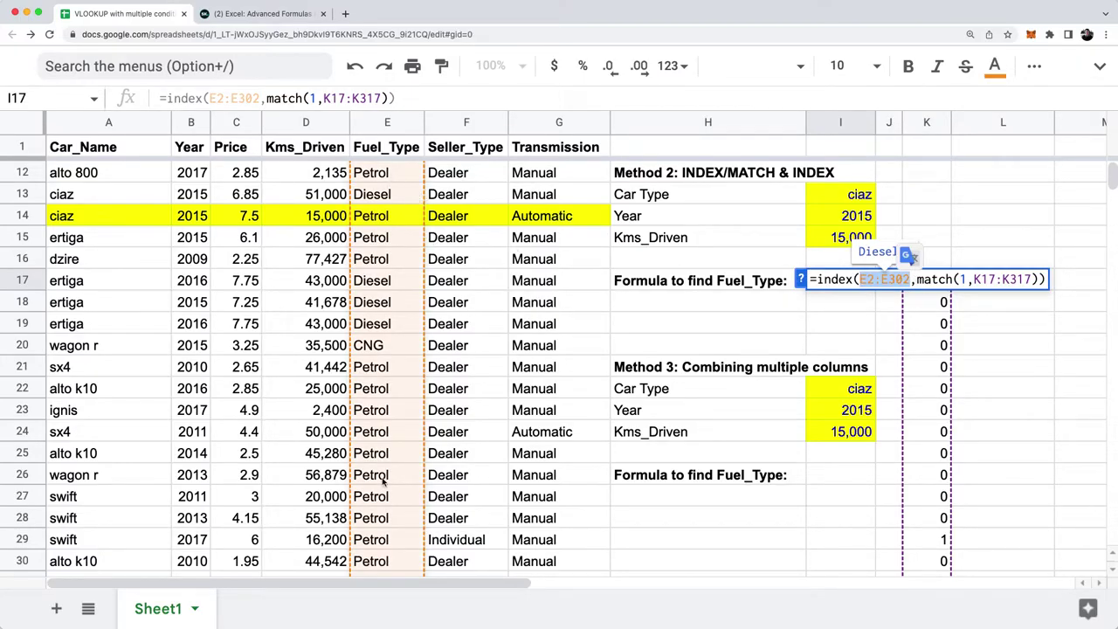
key("Escape")
Step: Check the K17 condition array formula against the highlighted ciaz record in row 14
left_click_drag(939, 280, 939, 365)
double_click(939, 279)
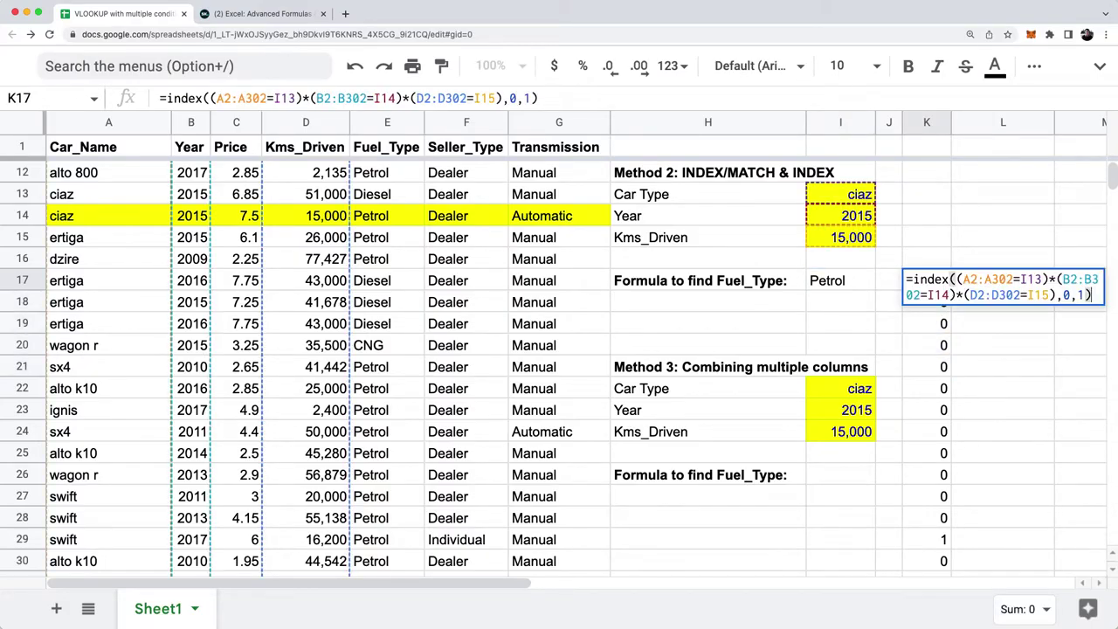
key("Escape")
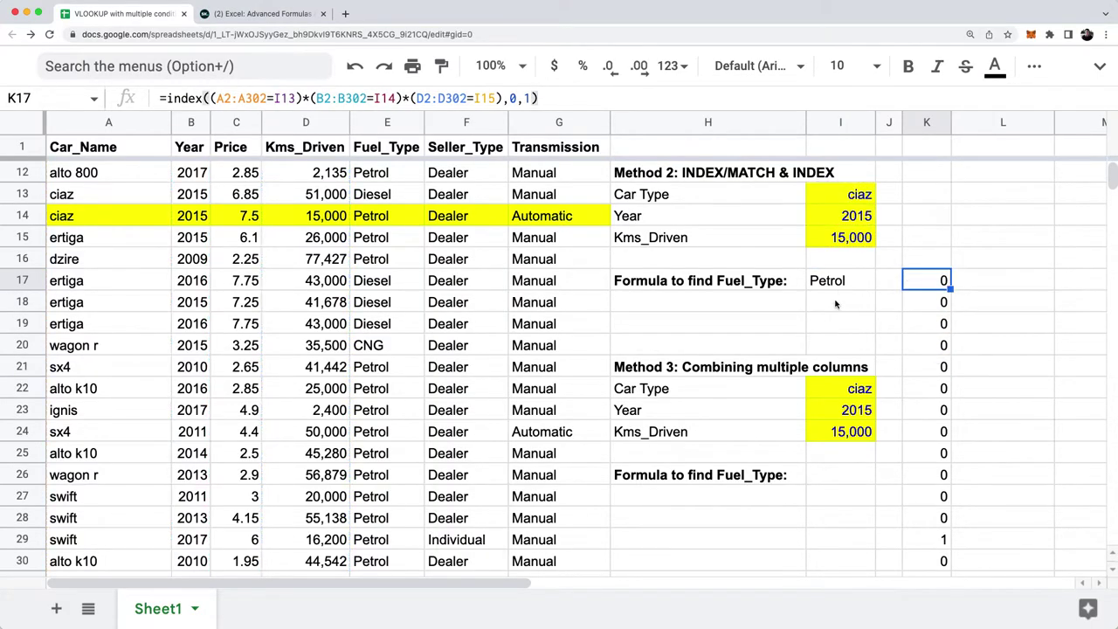
left_click(863, 291)
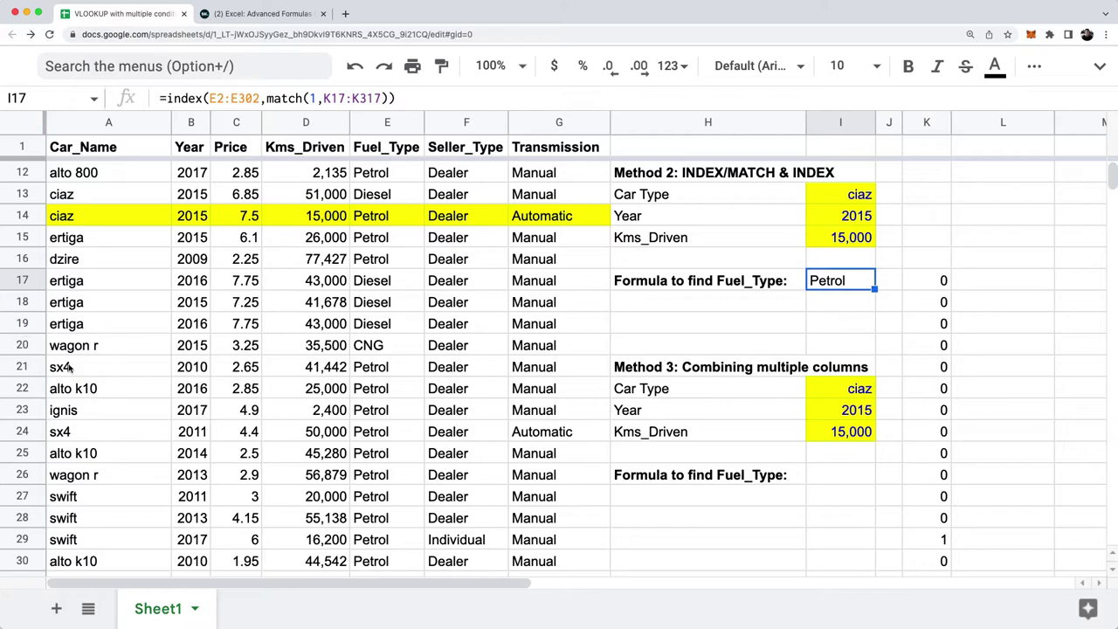
scroll(101, 389, "up", 5)
left_click(83, 431)
scroll(341, 444, "down", 2)
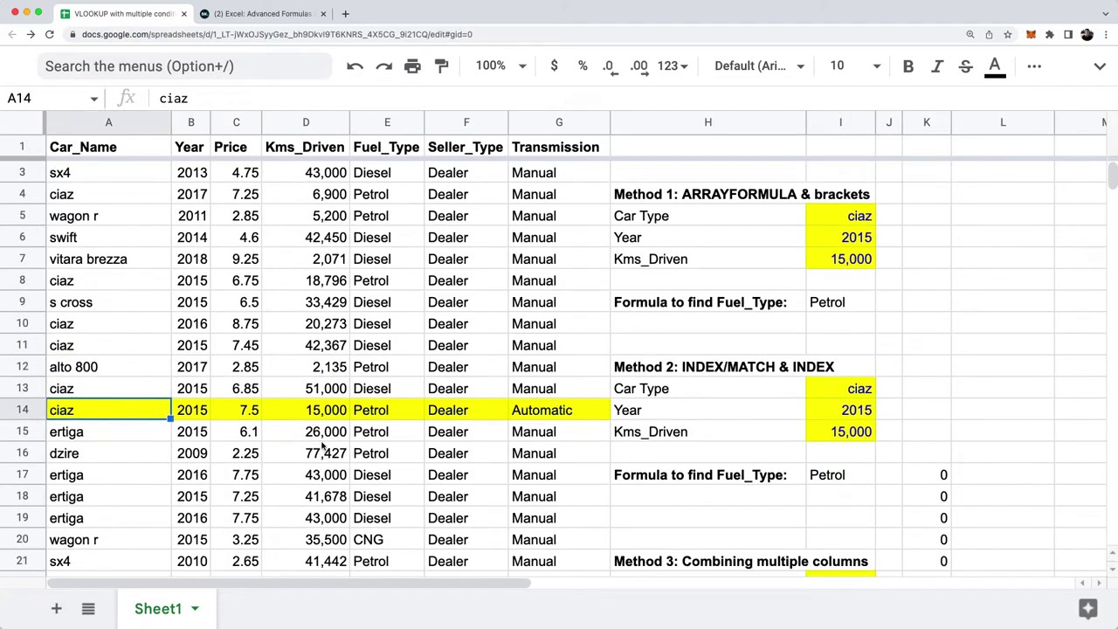
Step: Open the I17 formula, examine the MATCH argument that looks up 1 in K17:K317, and leave the formula as is
left_click(858, 456)
double_click(860, 456)
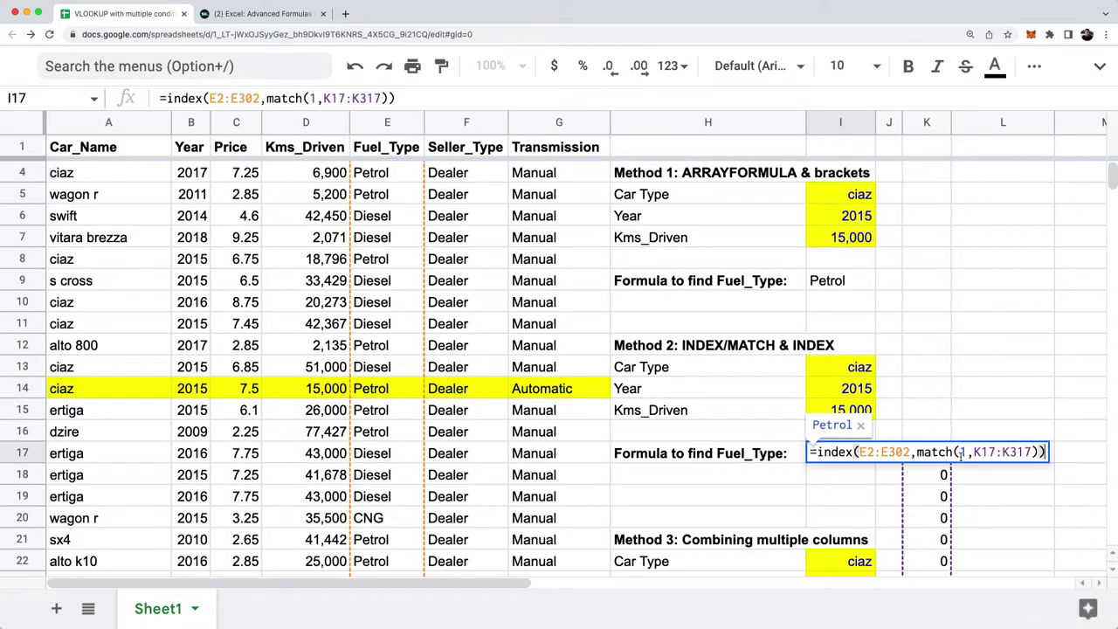
left_click_drag(916, 451, 1022, 453)
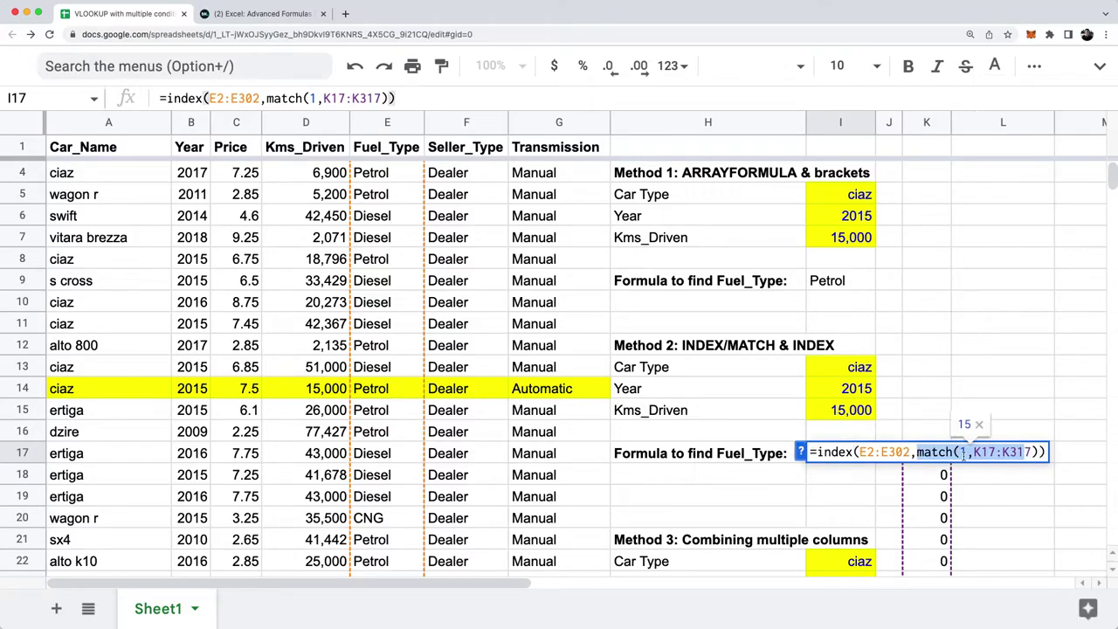
left_click(1022, 453)
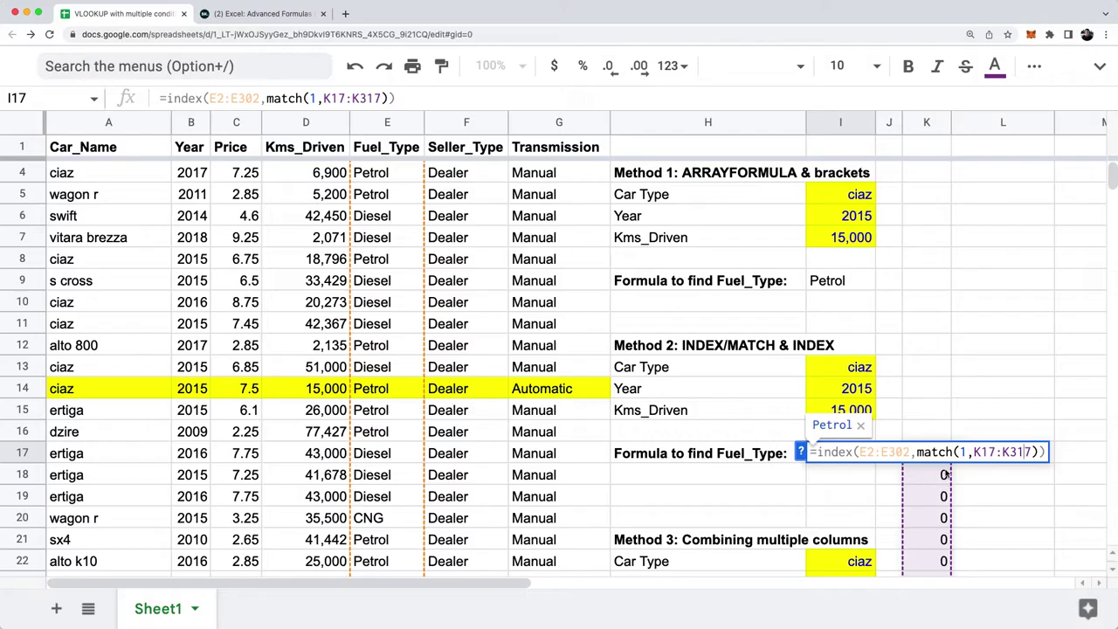
left_click(849, 452)
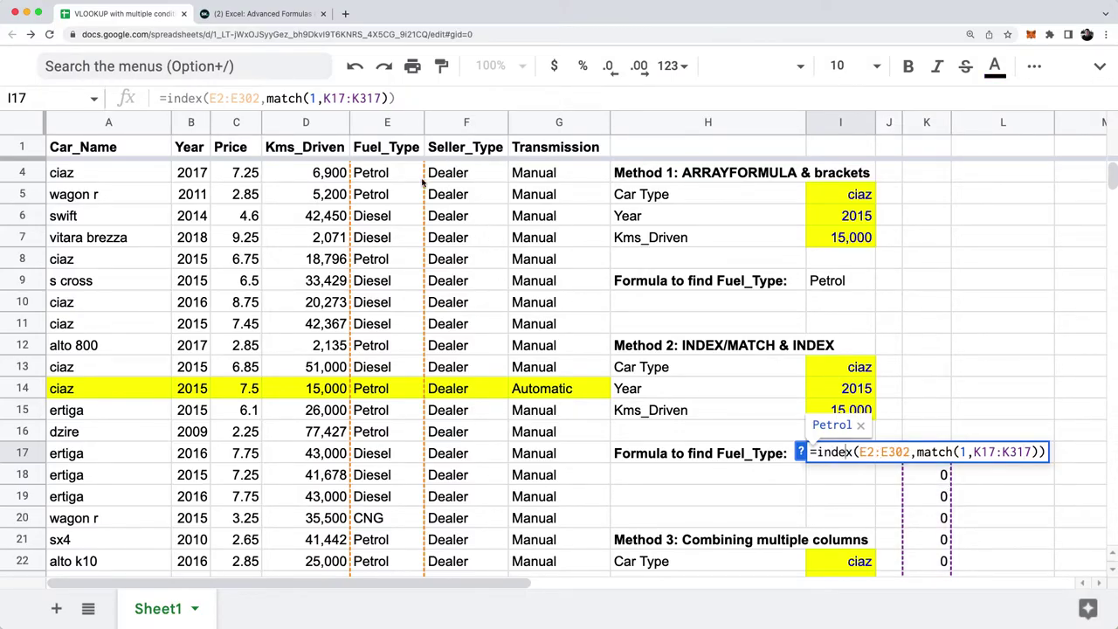
key("Escape")
Step: Copy the INDEX condition expression from K17 without its leading equals sign, leaving the cell as is
left_click(944, 461)
key("Return")
key("super+a")
key("super+c")
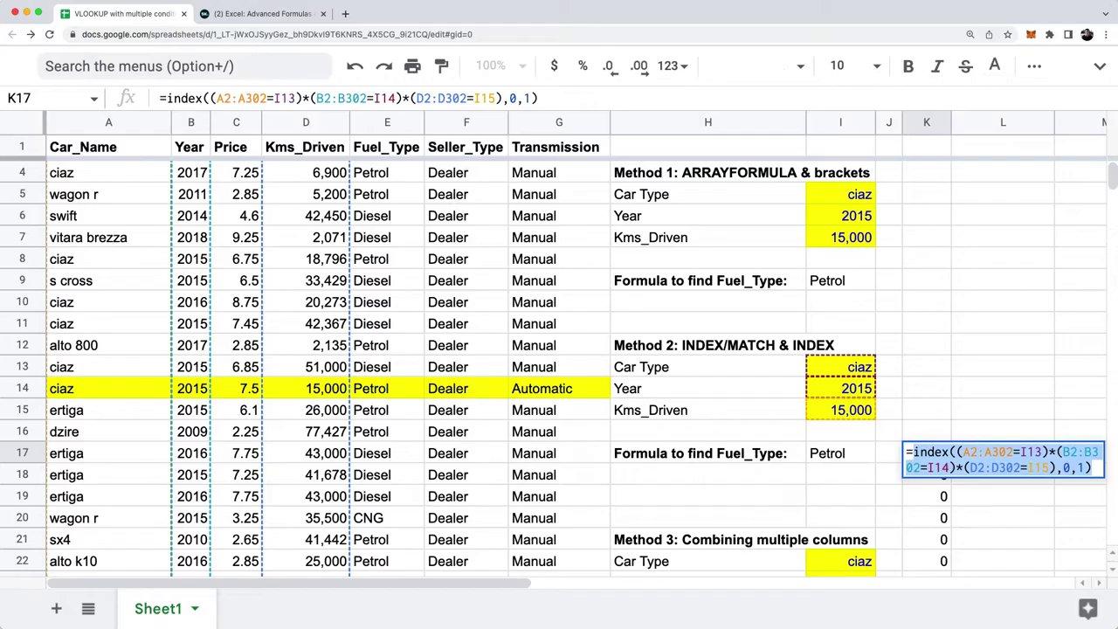
key("Escape")
Step: Replace the K17:K317 reference in I17's MATCH with the copied index((A2:A302=I13)*(B2:B302=I14)*(D2:D302=I15),0,1) expression and commit the formula
key("Left")
key("Left")
key("Return")
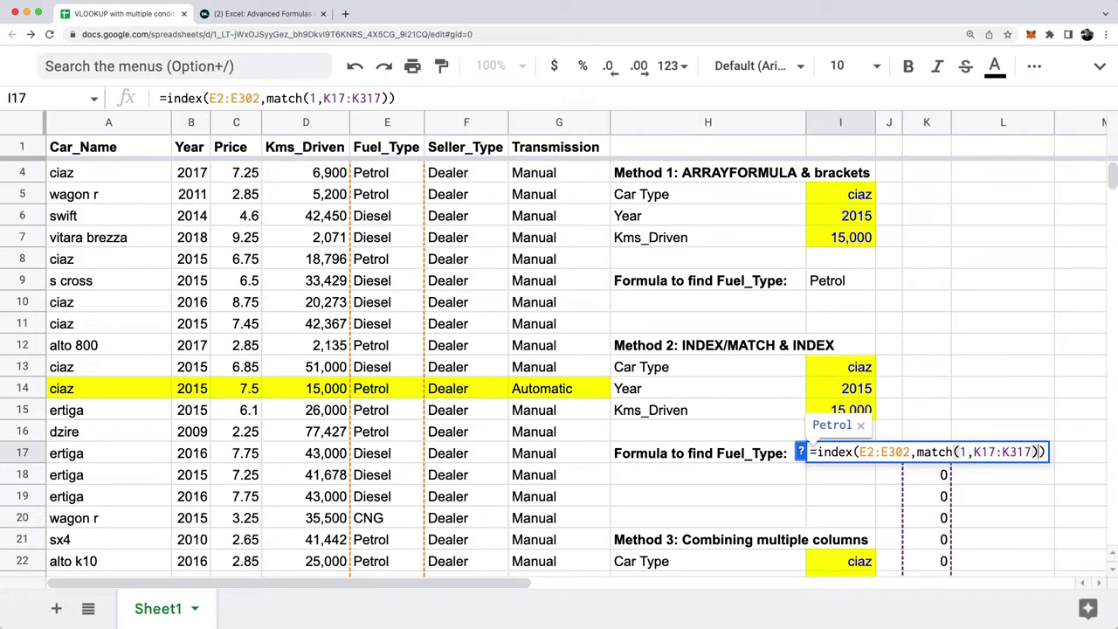
key("Left")
key("Left")
key("Left")
key("Left")
key("Left")
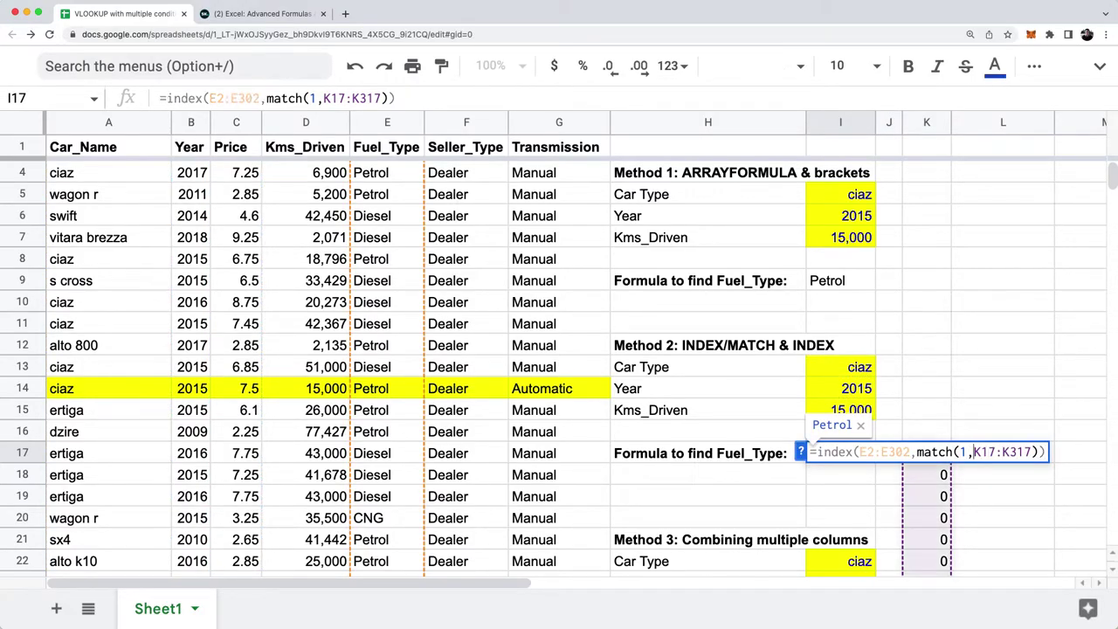
key("Left")
key("shift+Right")
key("shift+Right")
key("shift+Right")
key("shift+Right")
key("shift+Right")
key("shift+Right")
key("shift+Right")
key("shift+Right")
key("super+v")
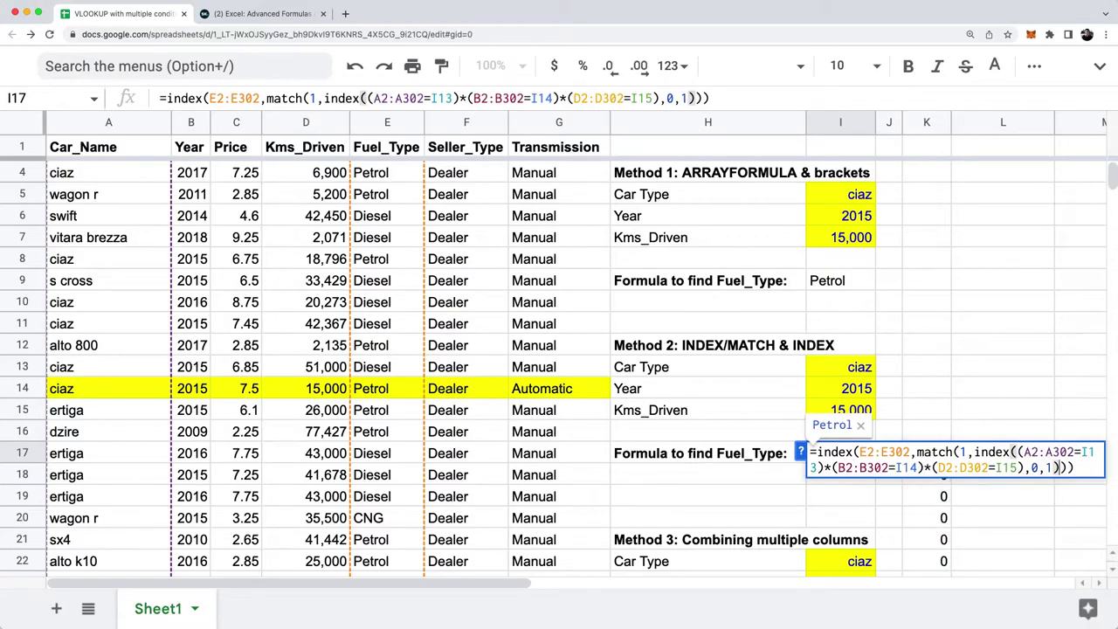
key("Return")
Step: Clear the helper condition array in column K from K17 downward
key("Right")
key("Right")
key("Up")
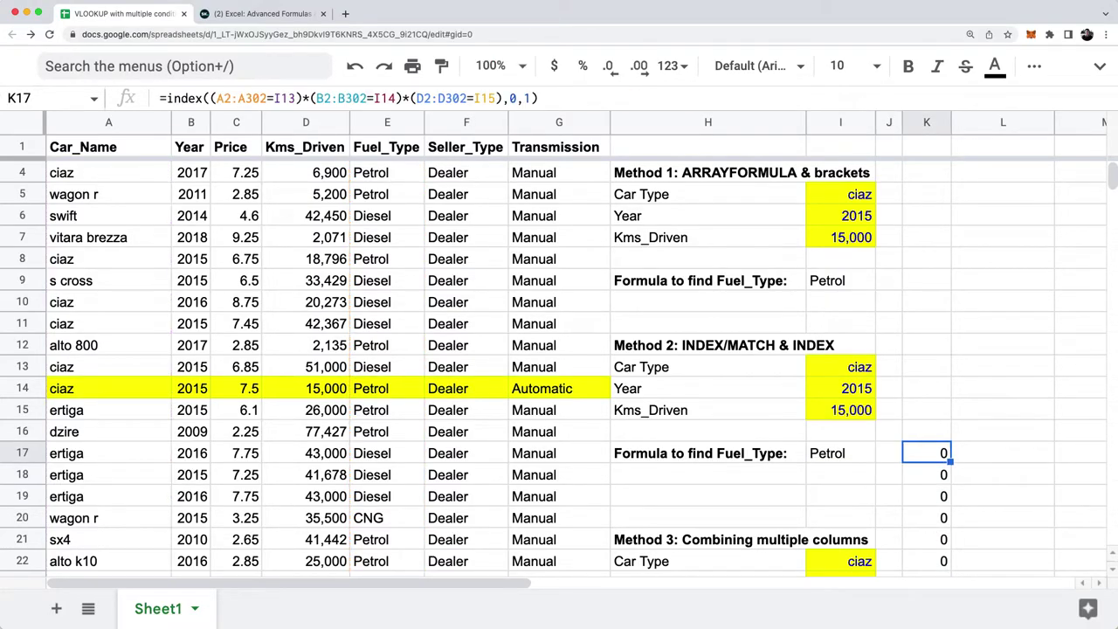
key("super+shift+Down")
key("Left")
key("Up")
key("Up")
key("Up")
key("Up")
key("Up")
key("Up")
key("Up")
key("Up")
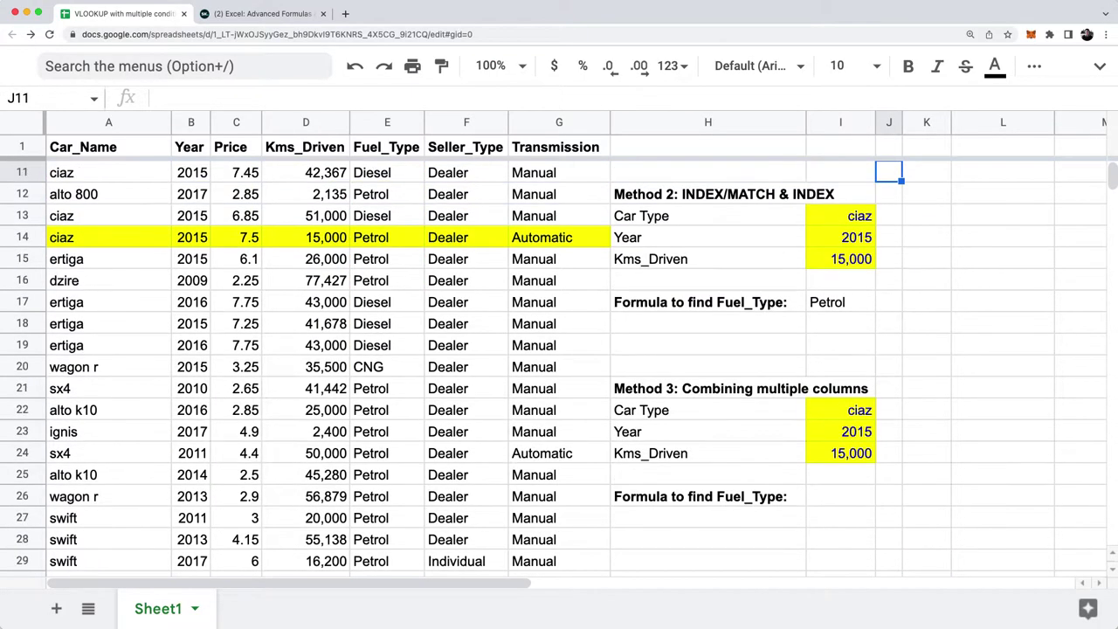
Step: Examine the outer INDEX, the E2:E302 reference and the nested MATCH in the I17 formula without changing it
double_click(836, 349)
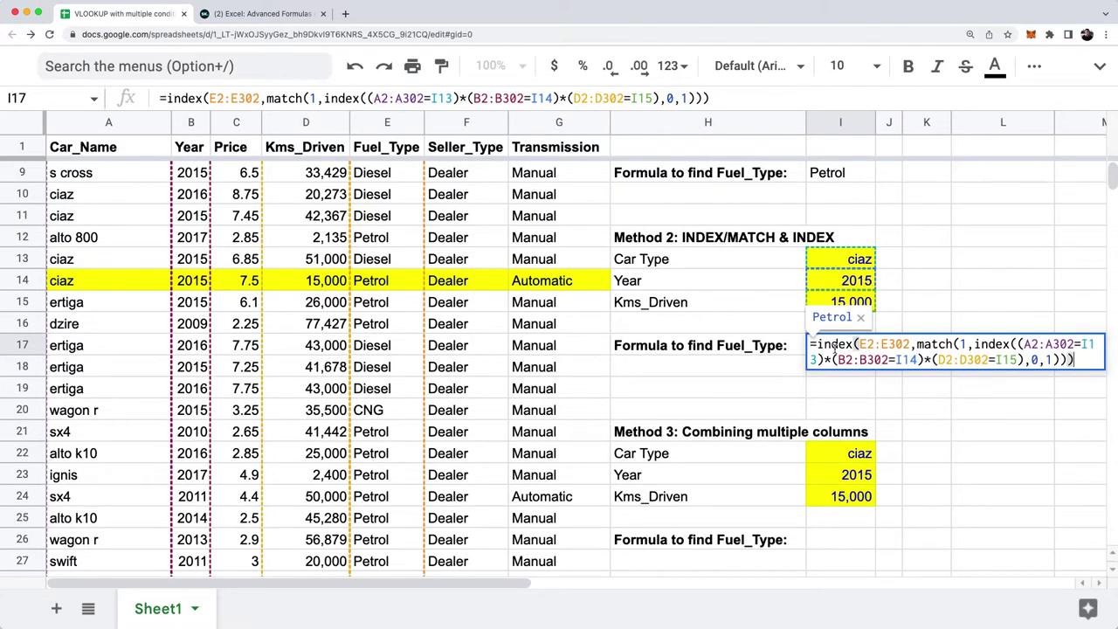
left_click_drag(810, 344, 854, 345)
left_click(863, 344)
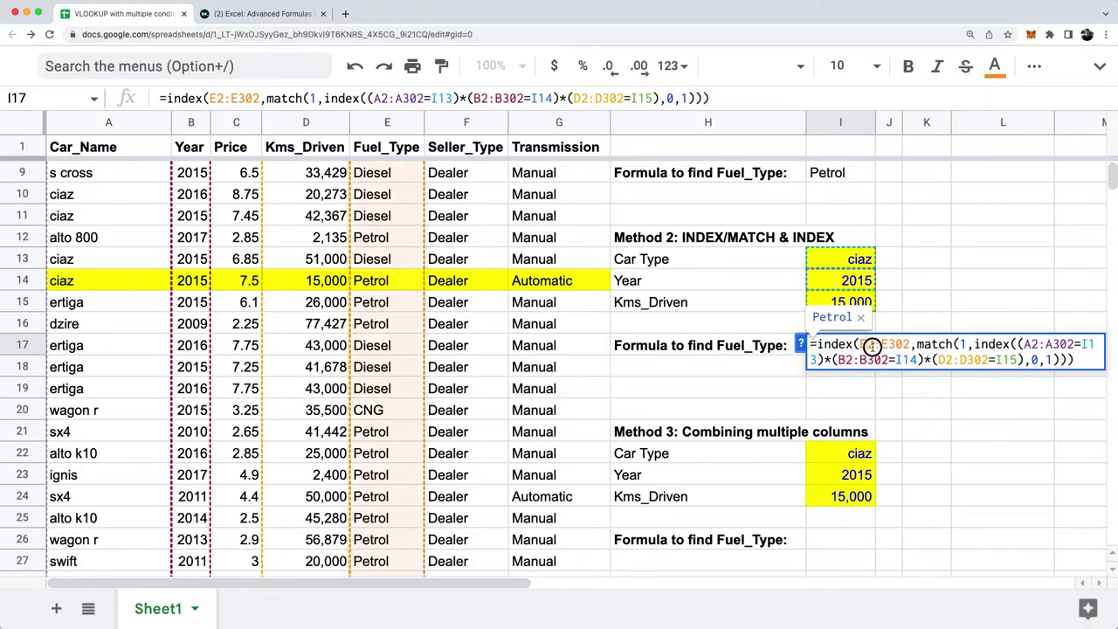
double_click(873, 344)
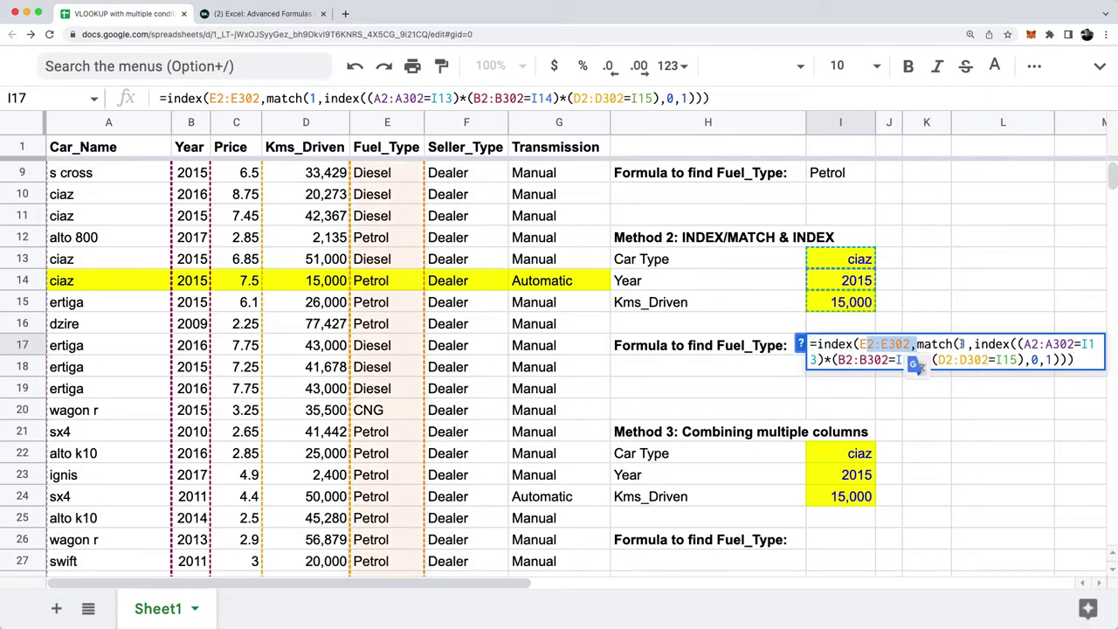
left_click_drag(916, 344, 1065, 360)
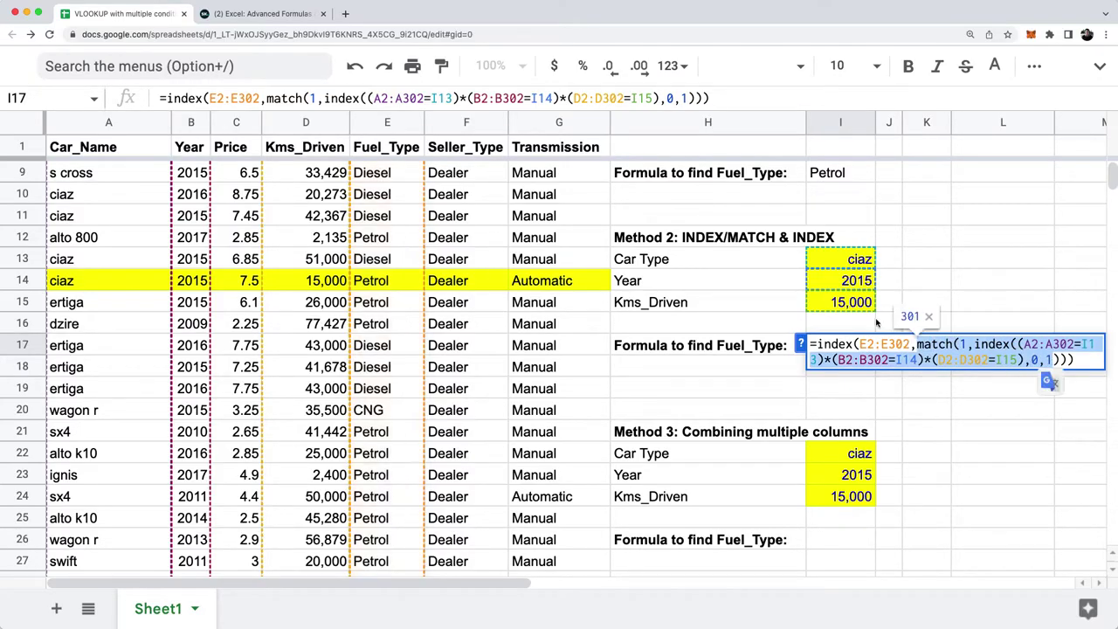
left_click(961, 343)
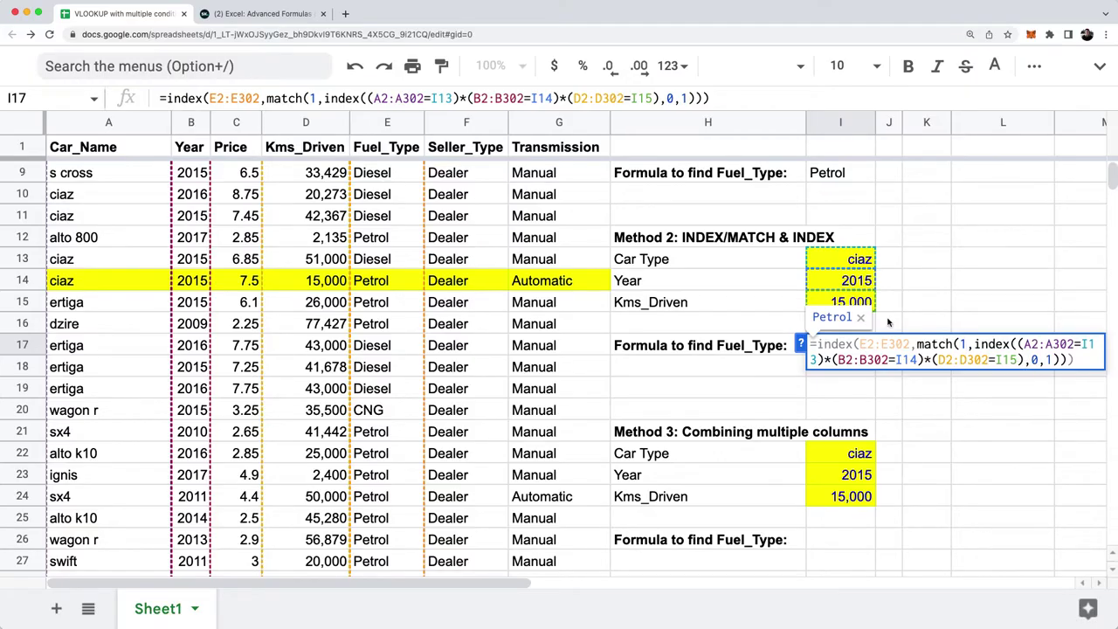
key("Escape")
Step: Review the complete I17 formula and its three multiplied conditions, including D2:D302=I15, and keep it as is
scroll(844, 306, "up", 4)
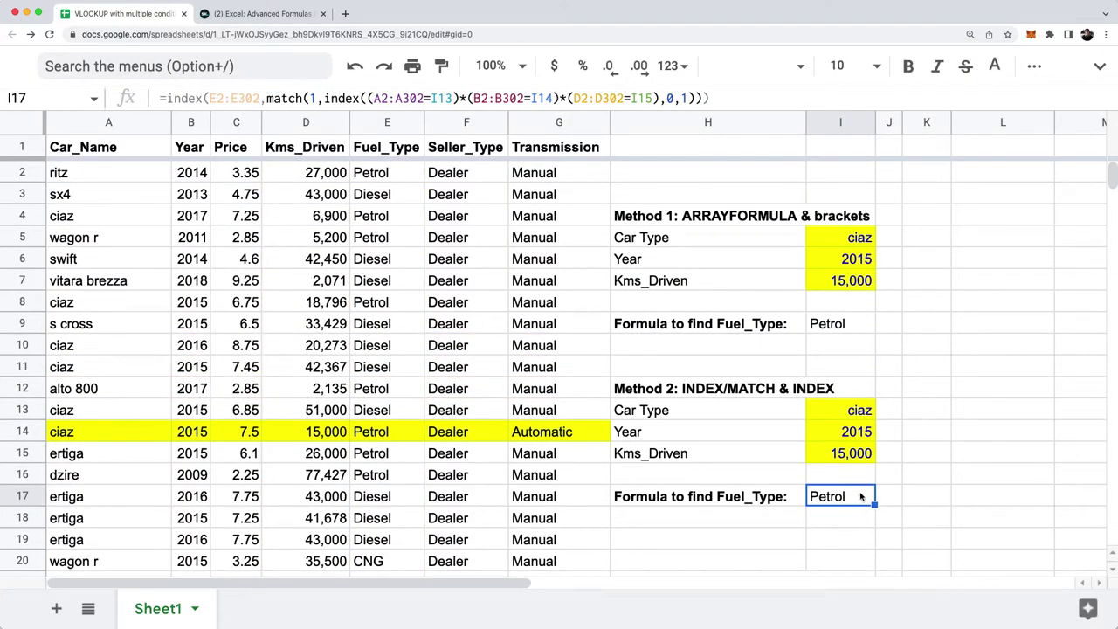
key("Return")
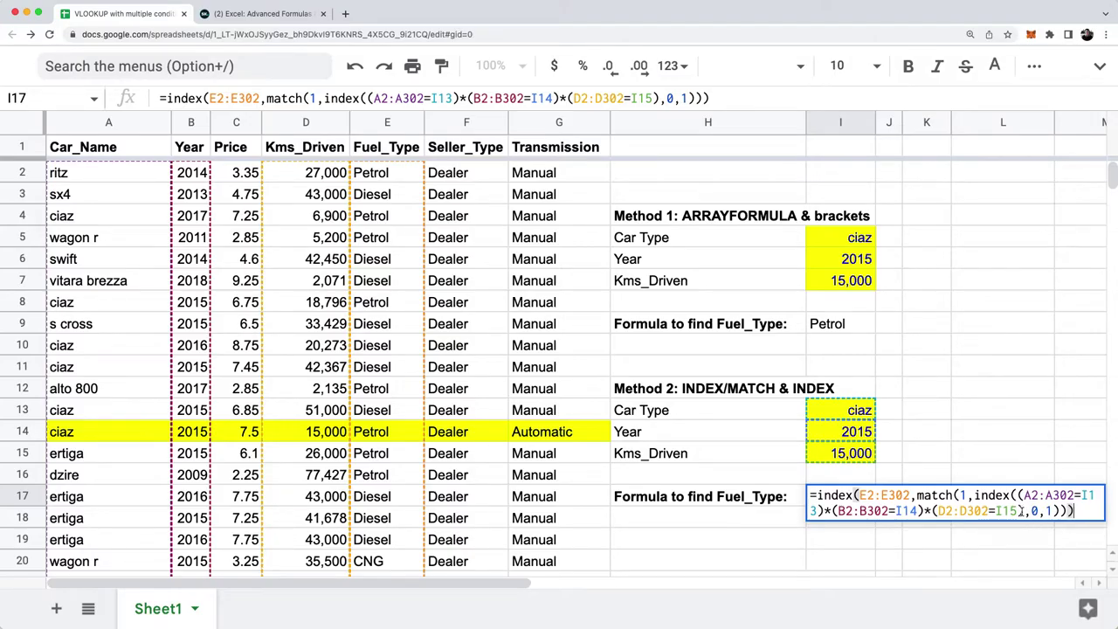
left_click_drag(1023, 510, 954, 510)
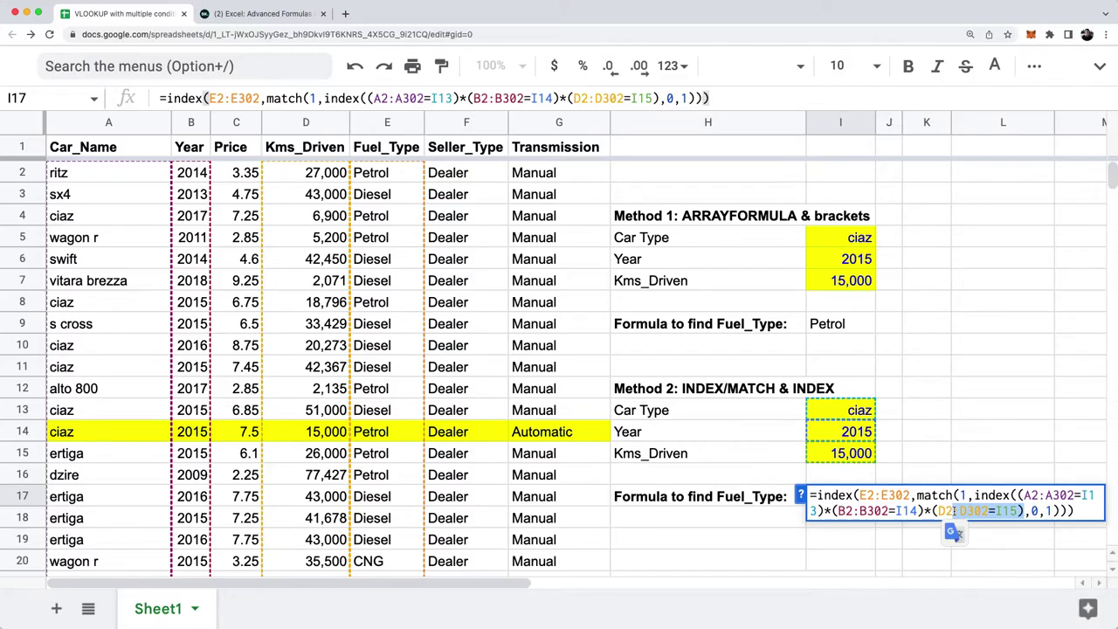
left_click_drag(812, 495, 1084, 516)
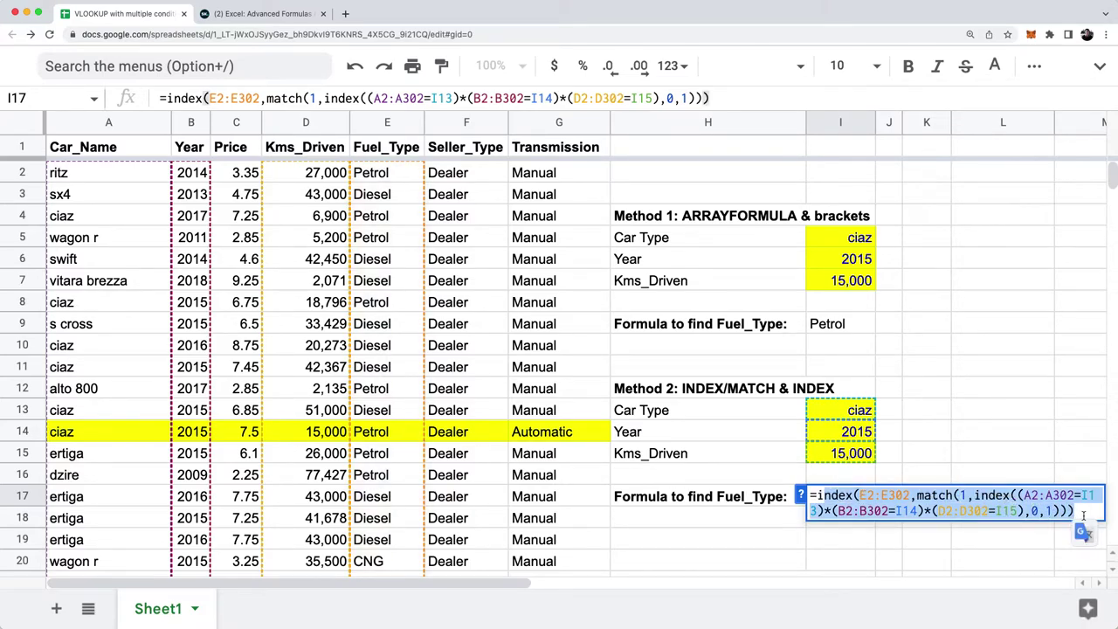
left_click(986, 512)
double_click(834, 495)
left_click_drag(1019, 495, 1015, 511)
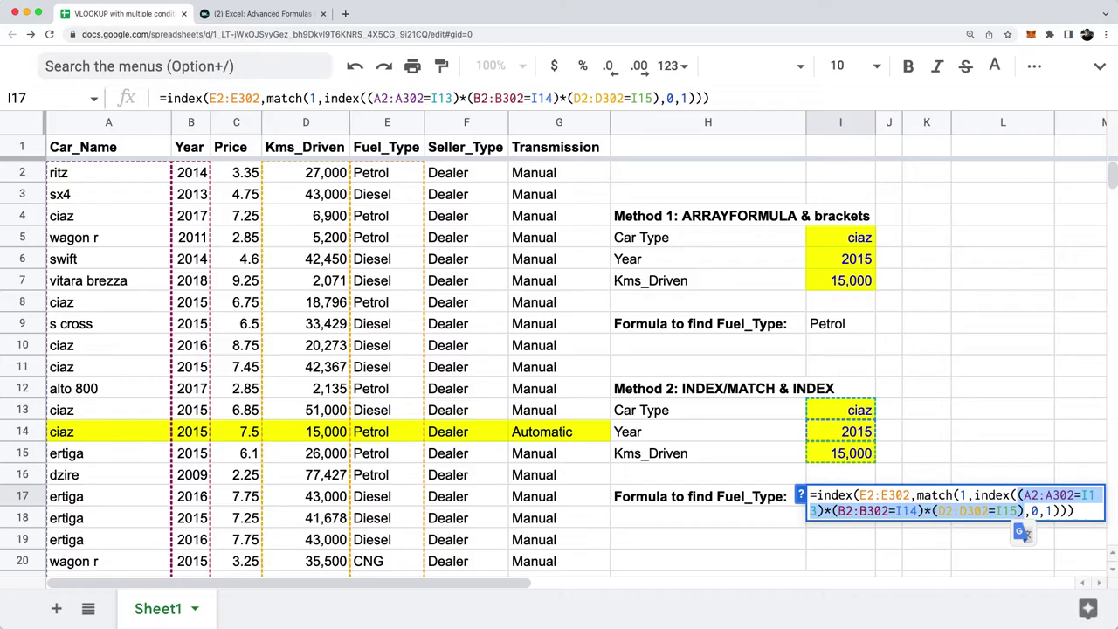
key("Return")
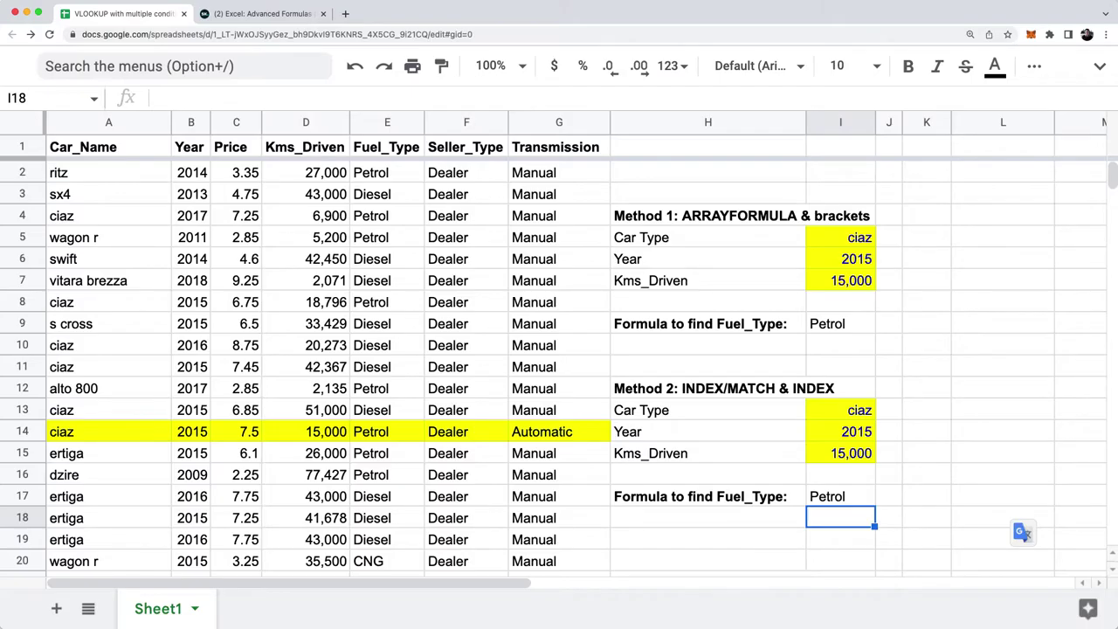
Step: Examine the Method 3 criteria in I22:I24 against data columns A:G and the highlighted ciaz record in row 14
scroll(856, 432, "down", 1)
left_click(856, 431)
scroll(856, 431, "down", 3)
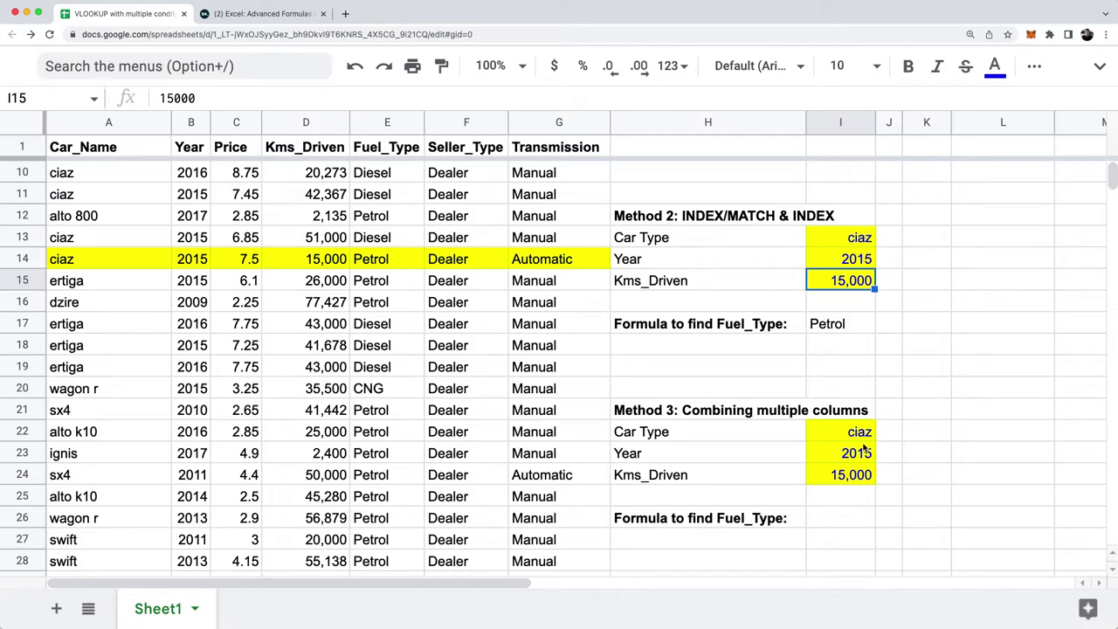
left_click(856, 527)
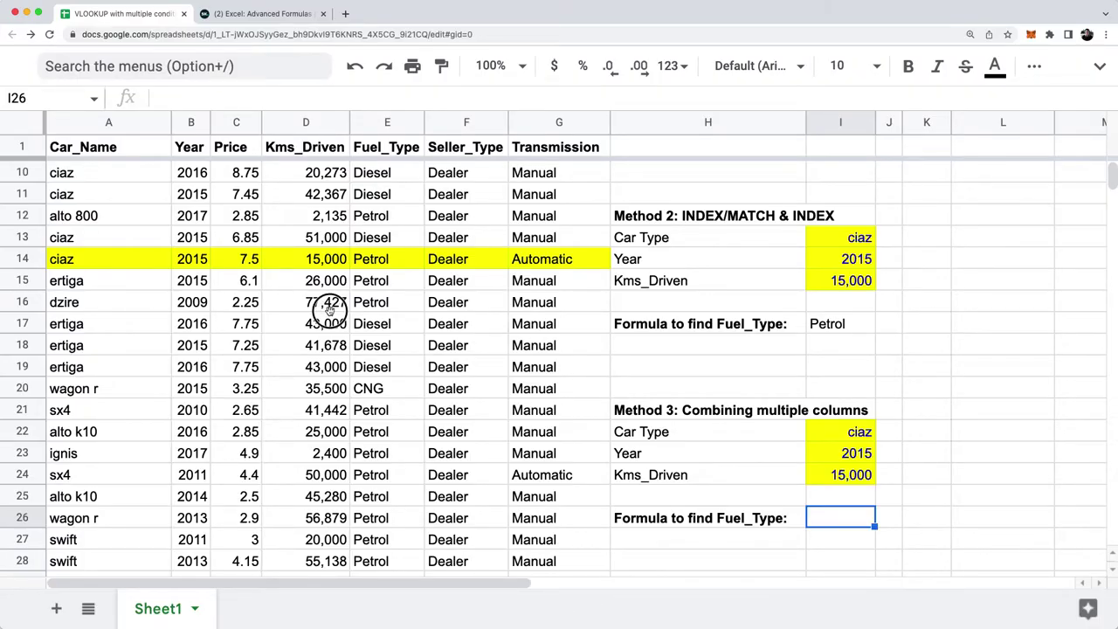
left_click(330, 304)
left_click(166, 302)
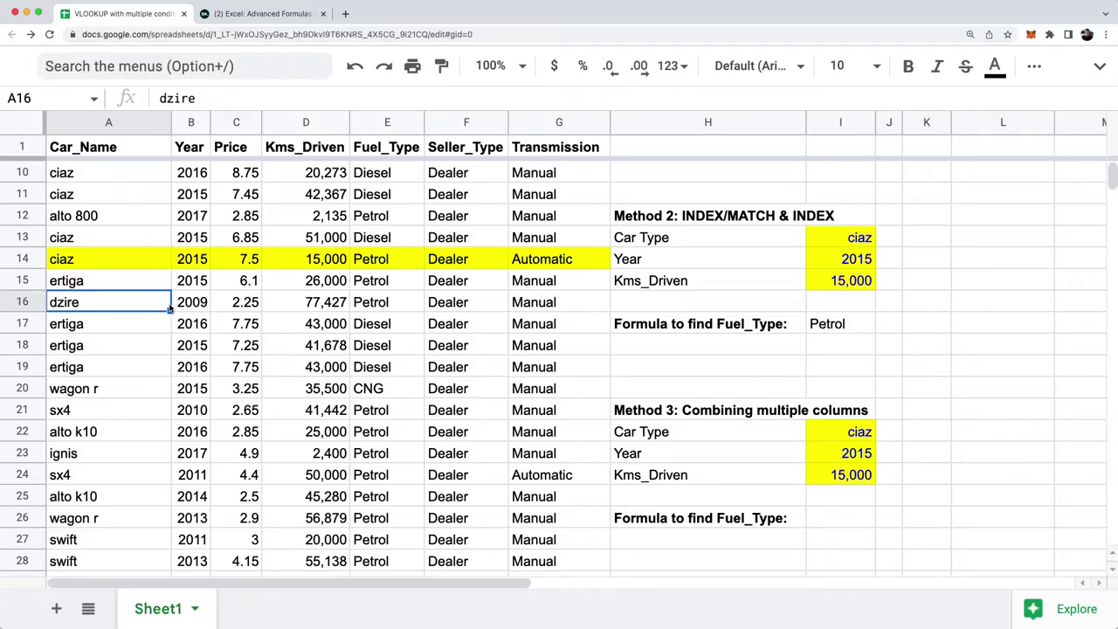
left_click_drag(114, 122, 579, 123)
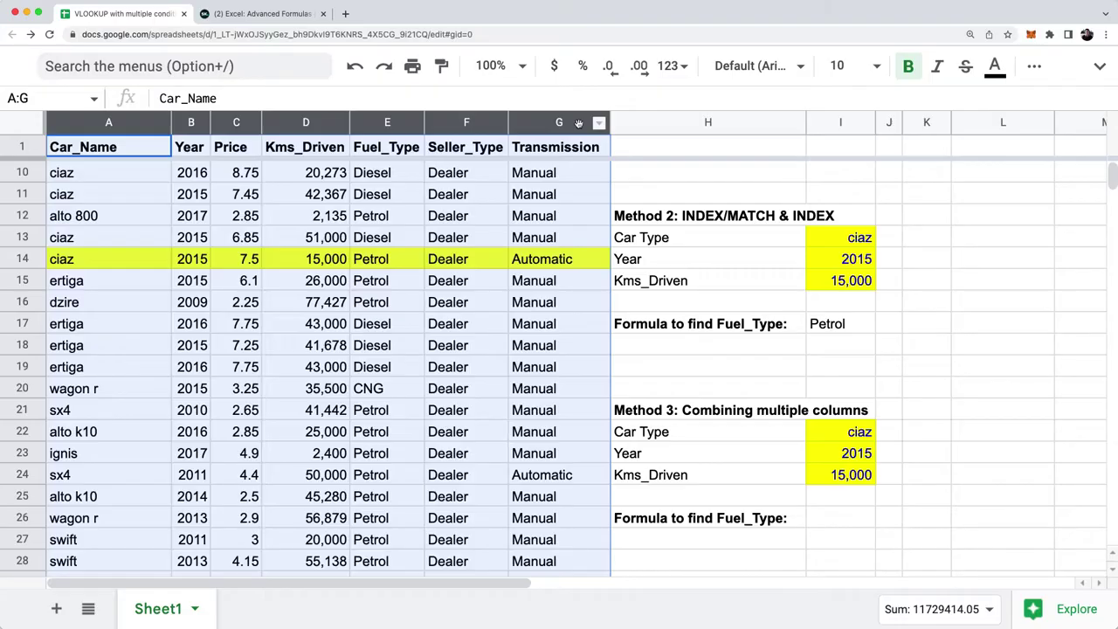
left_click(134, 266)
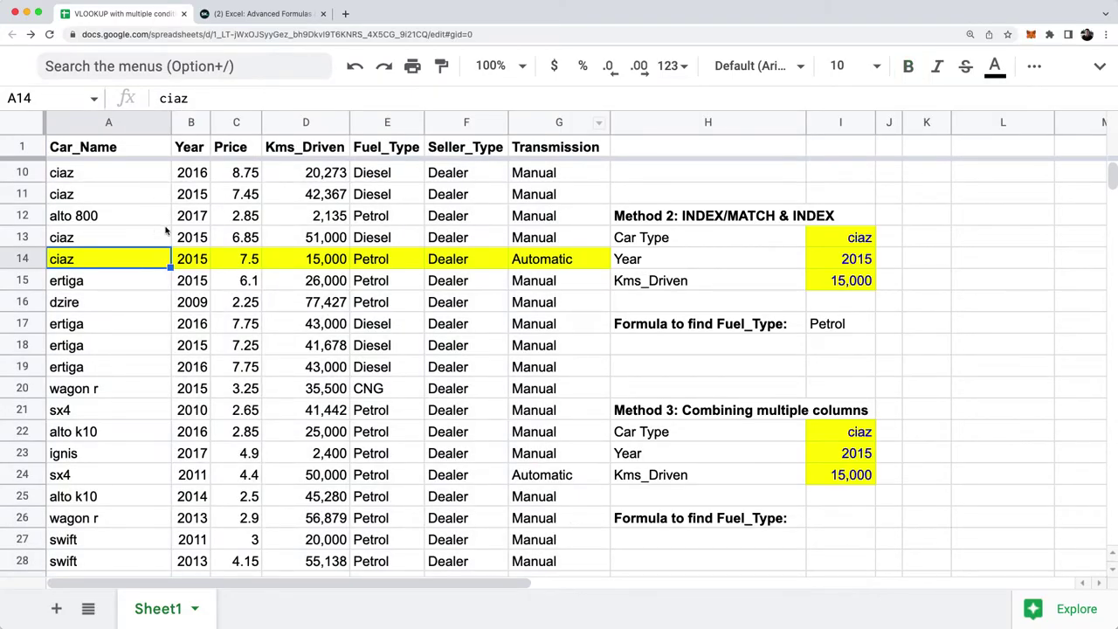
left_click_drag(845, 429, 844, 489)
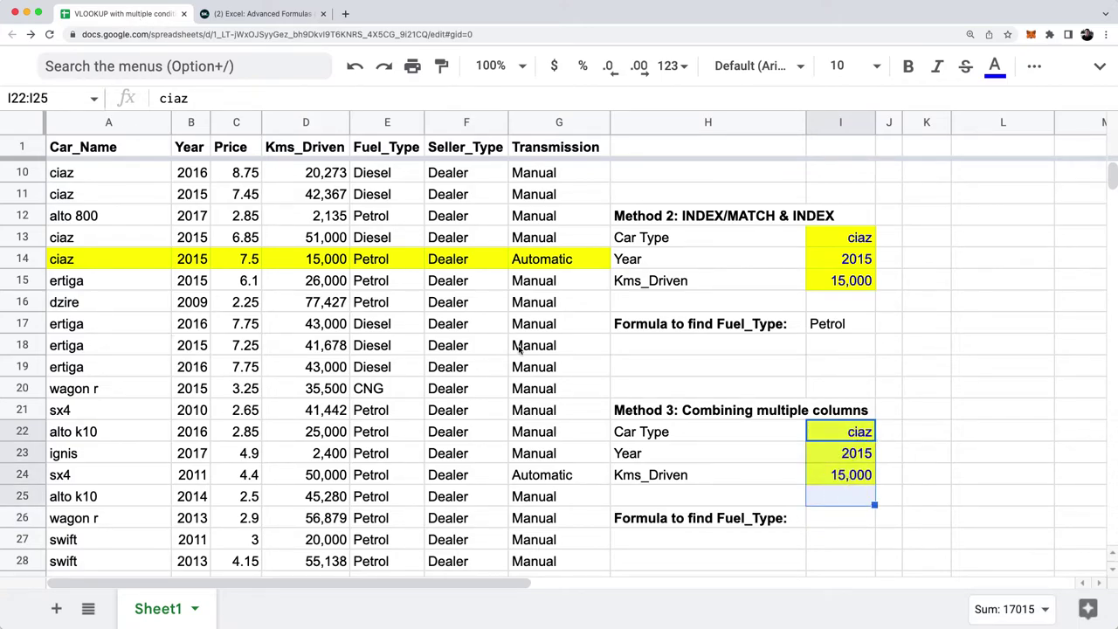
left_click_drag(842, 437, 851, 480)
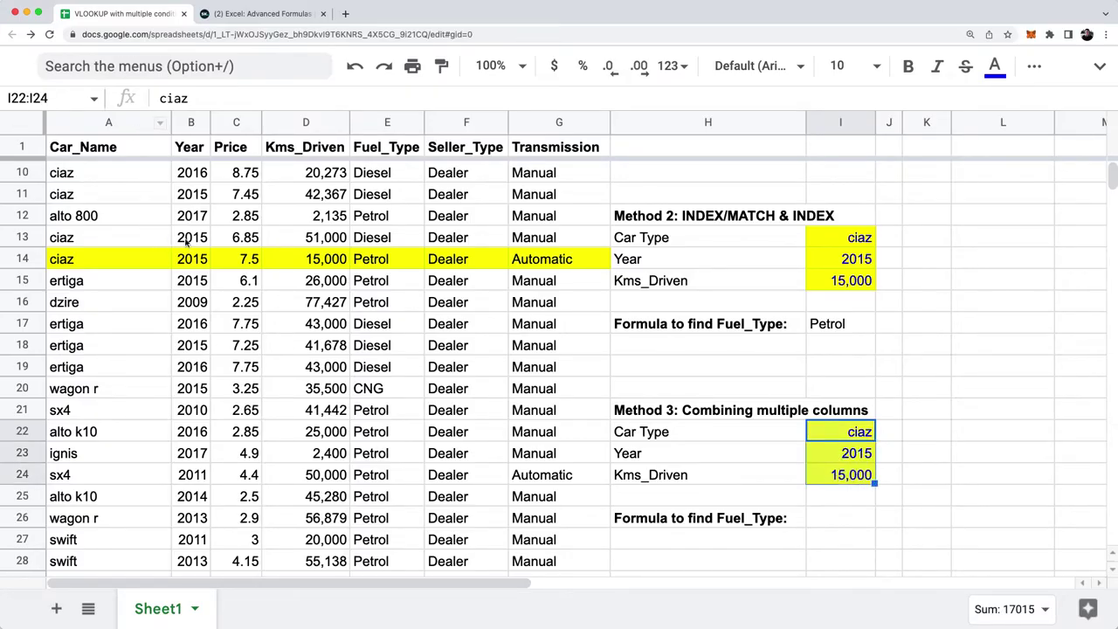
left_click(163, 261)
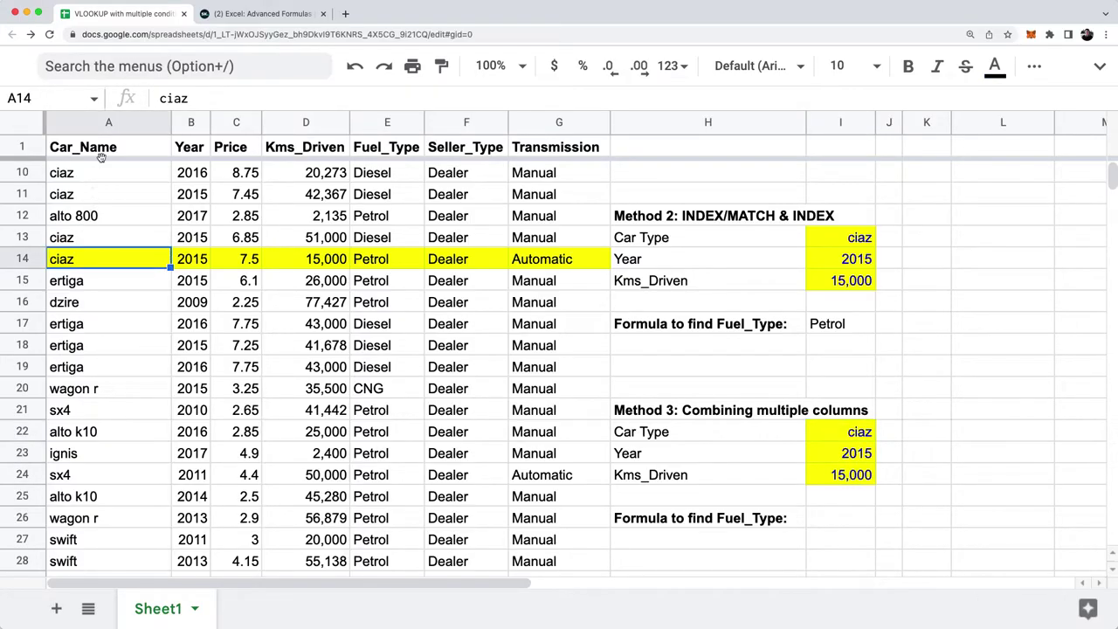
Step: Insert one blank column before the Car_Name column
left_click(112, 122)
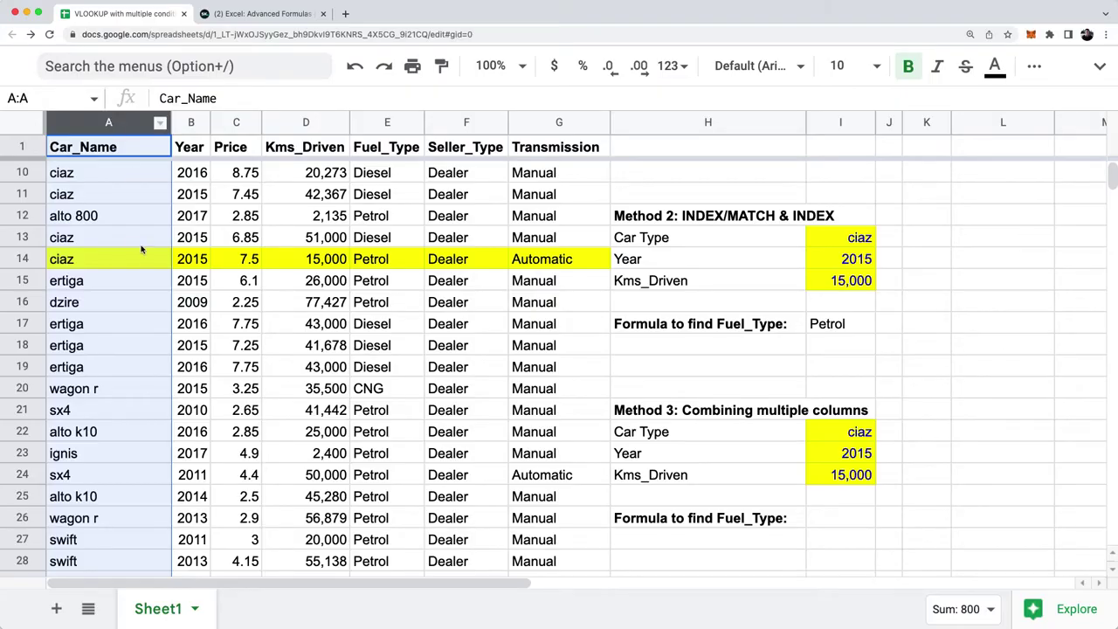
right_click(127, 123)
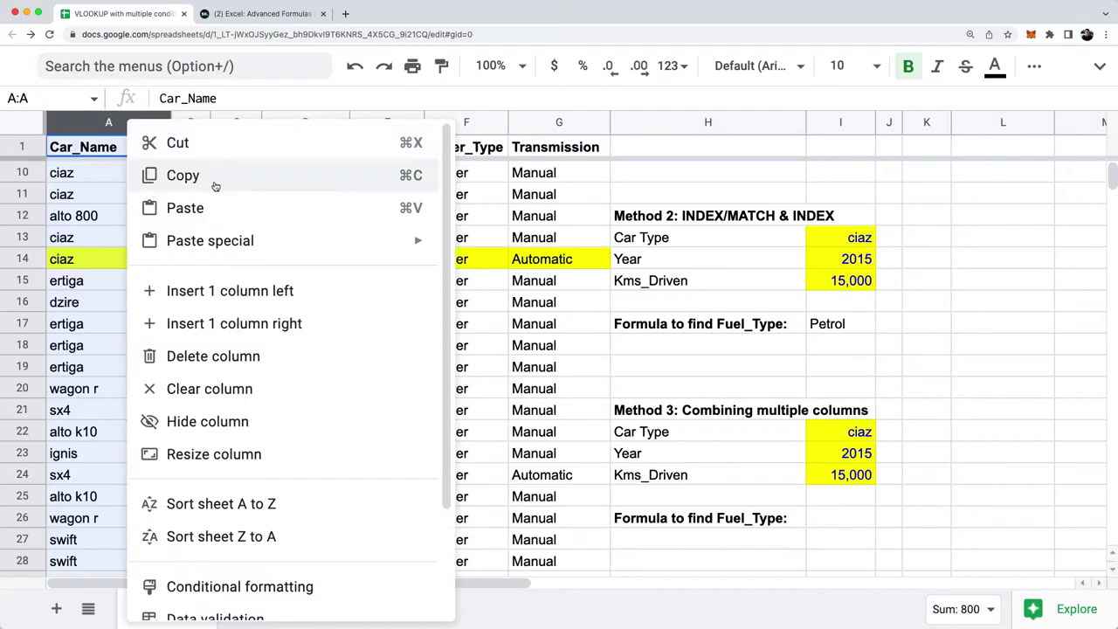
left_click(218, 289)
Step: Enter the header Combine Cols in A1 of the new column
left_click(128, 146)
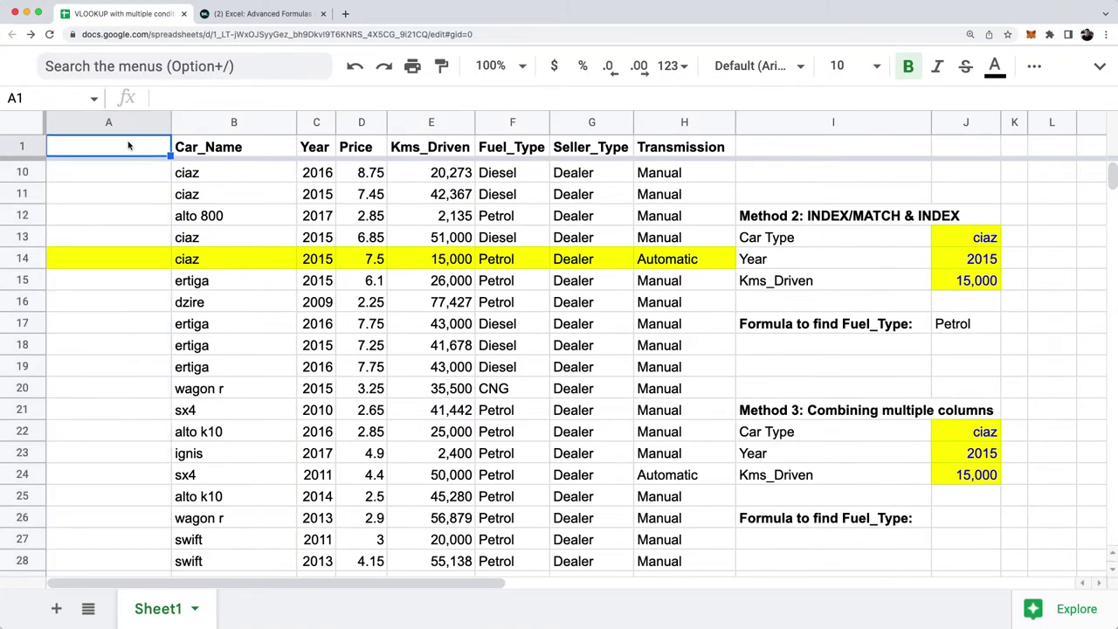
type("Combi")
key("BackSpace")
type("n")
key("BackSpace")
type("ine Cols")
key("Return")
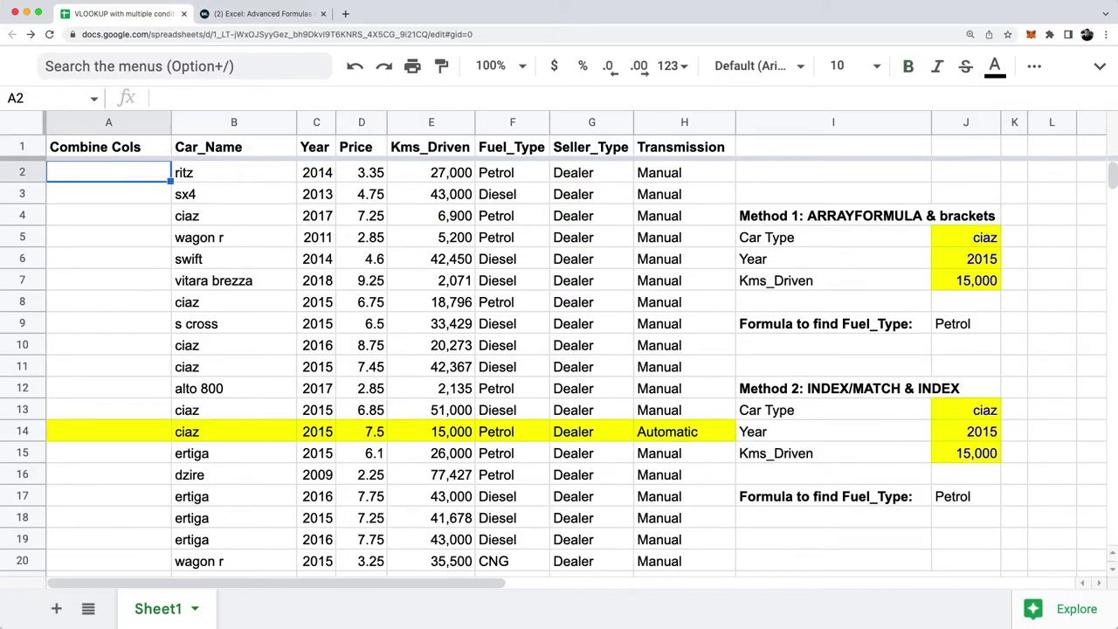
Step: Enter the formula =B2&C2&E2 in A2 to combine the car name, year and Kms_Driven values
type("=")
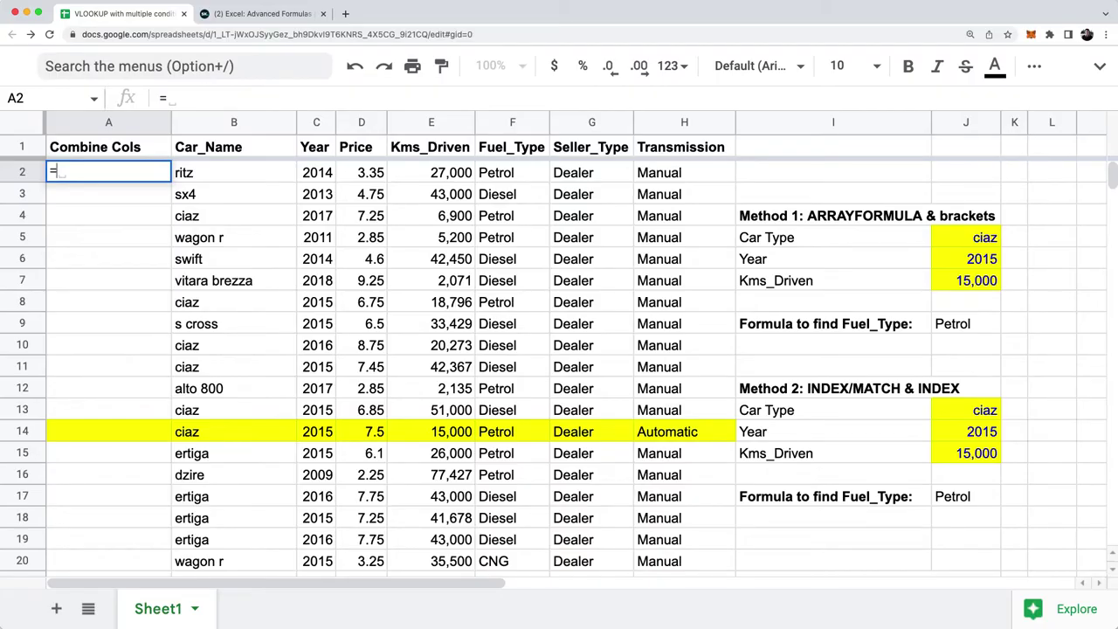
type("B2&")
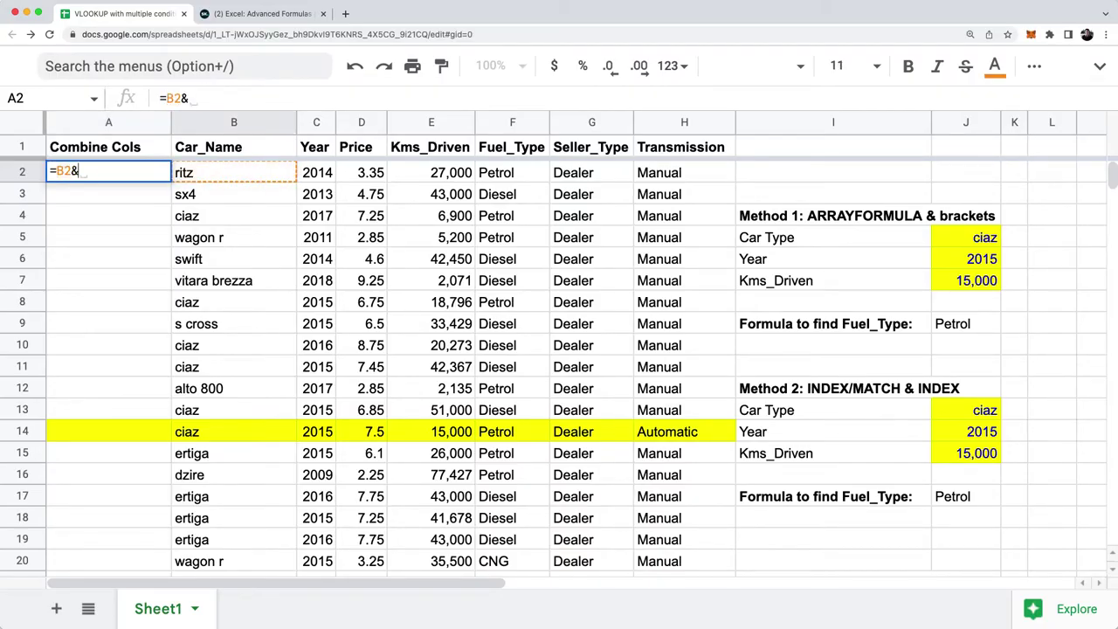
type("C2&")
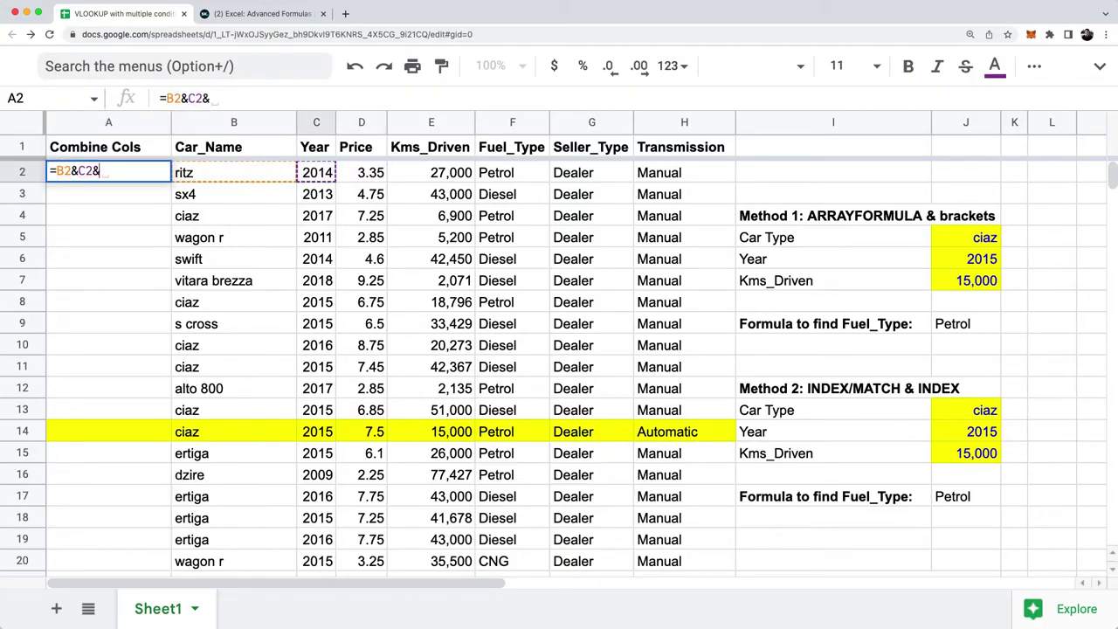
type("E2")
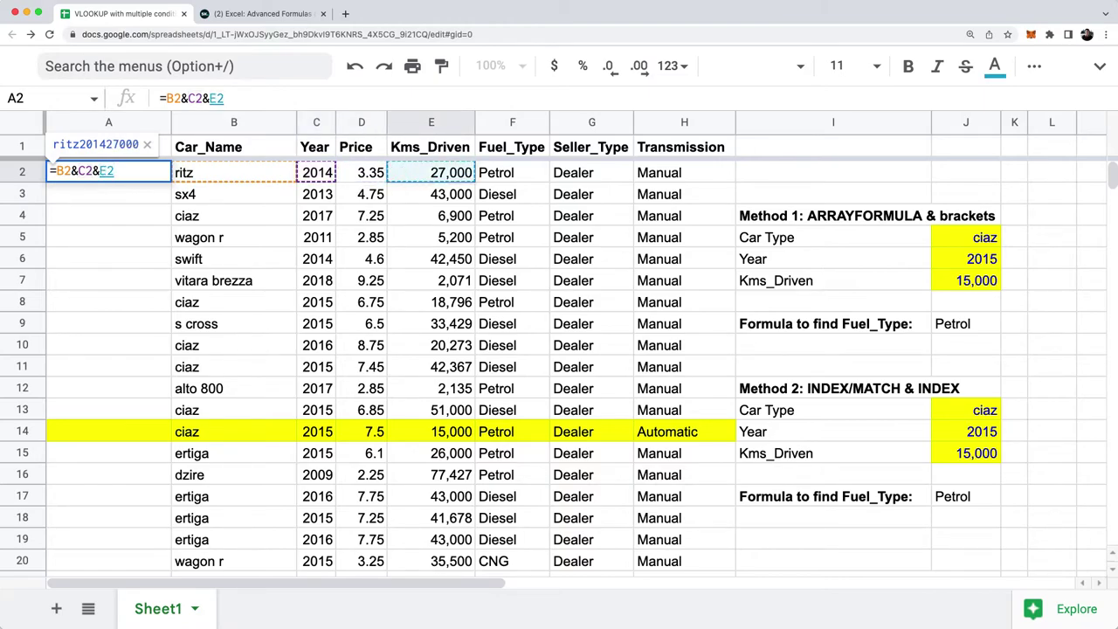
key("Return")
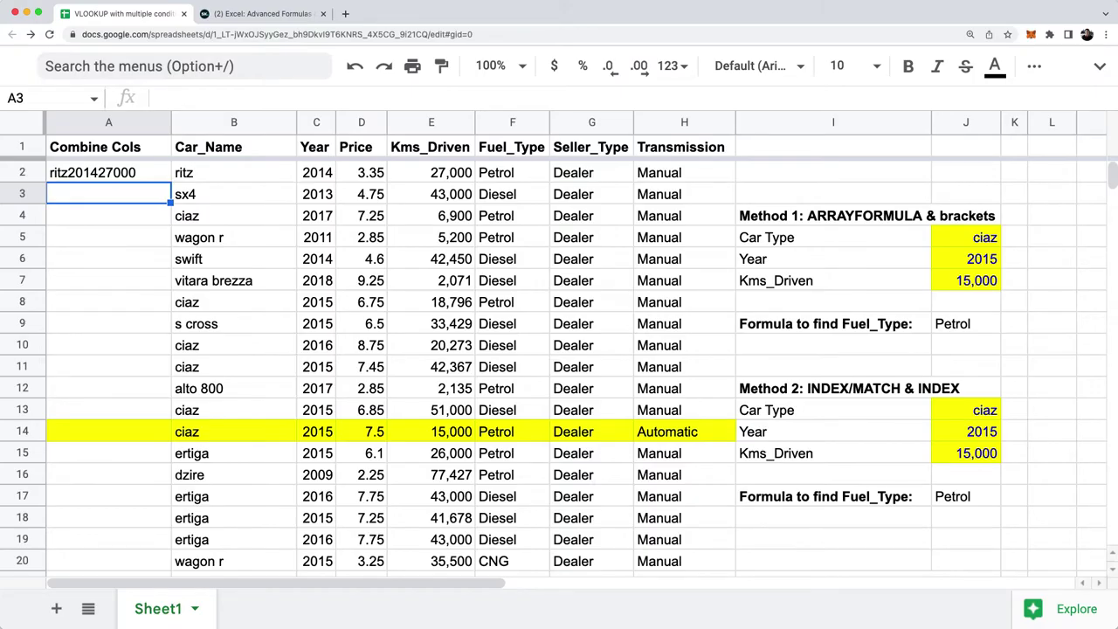
Step: Fill the A2 combining formula down the Combine Cols column to the last data row, 302
left_click(108, 172)
left_click(108, 194)
left_click(109, 172)
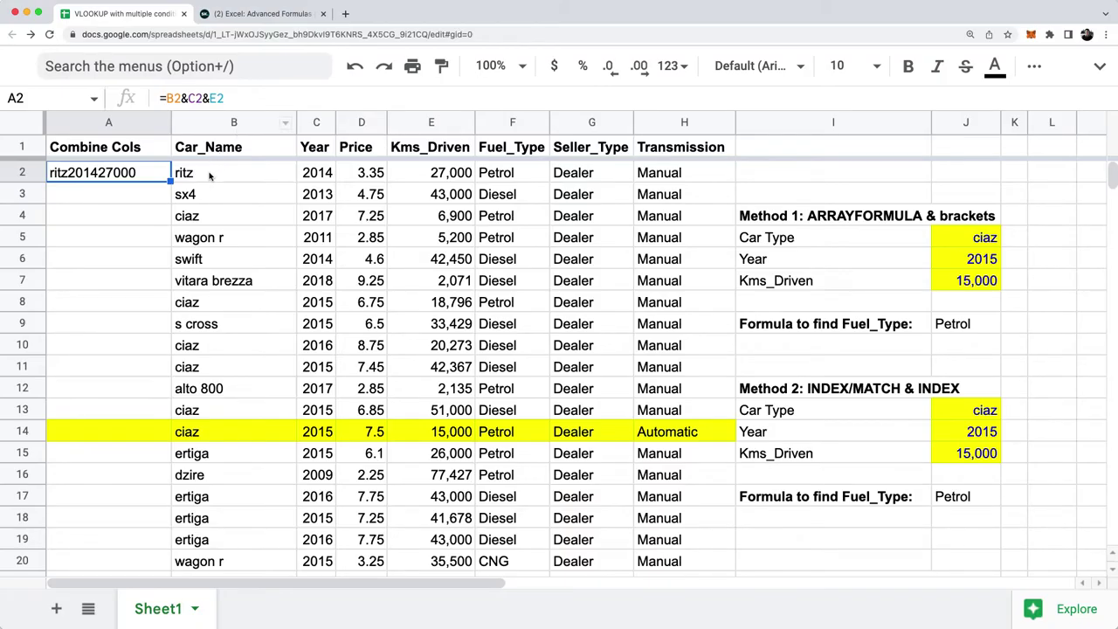
key("Return")
key("Escape")
left_click(211, 201)
left_click(109, 194)
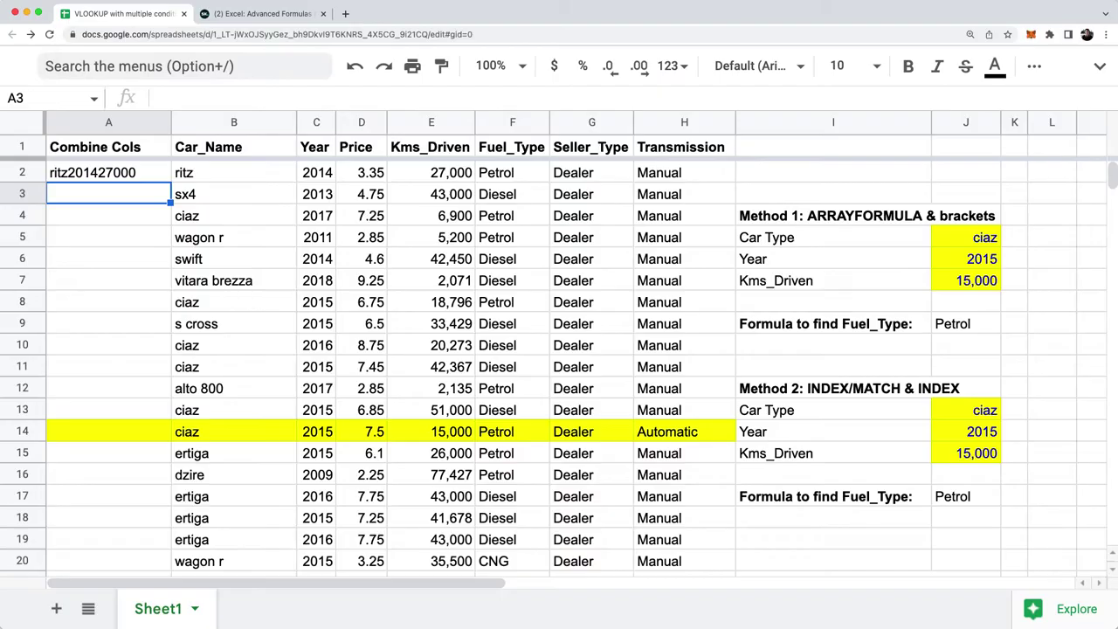
left_click(233, 215)
key("super+Down")
key("Left")
key("super+shift+Up")
key("super+d")
key("super+Up")
Step: Check the combined values down column A against Car_Name, Year and Kms_Driven, and return to A2
key("Down")
key("Down")
key("Down")
key("Down")
key("Page_Down")
key("Page_Down")
key("Page_Down")
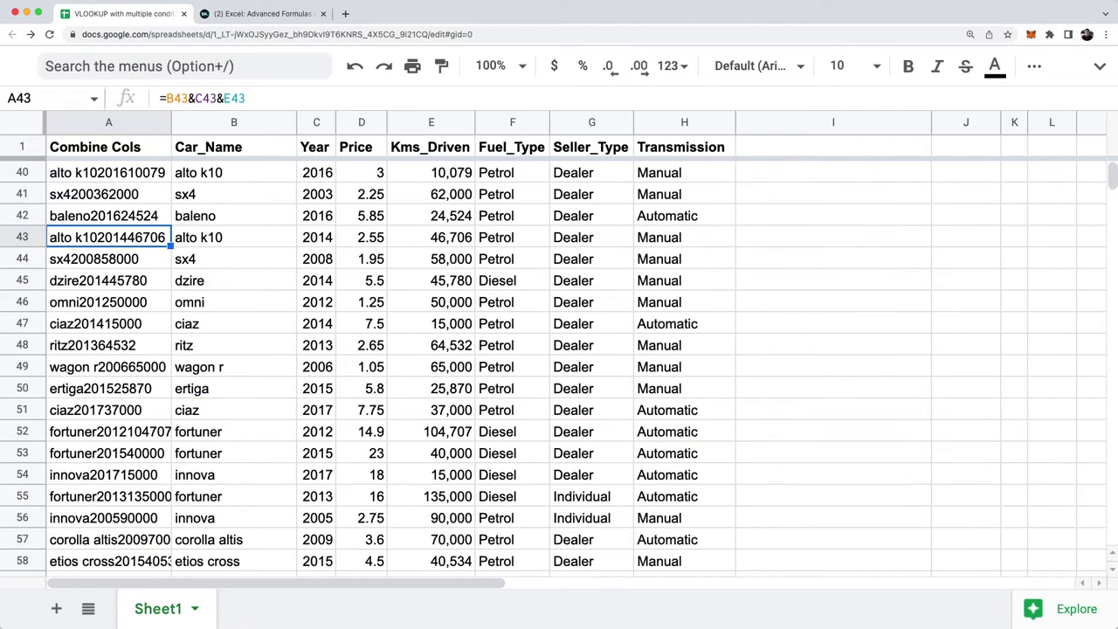
left_click(234, 236)
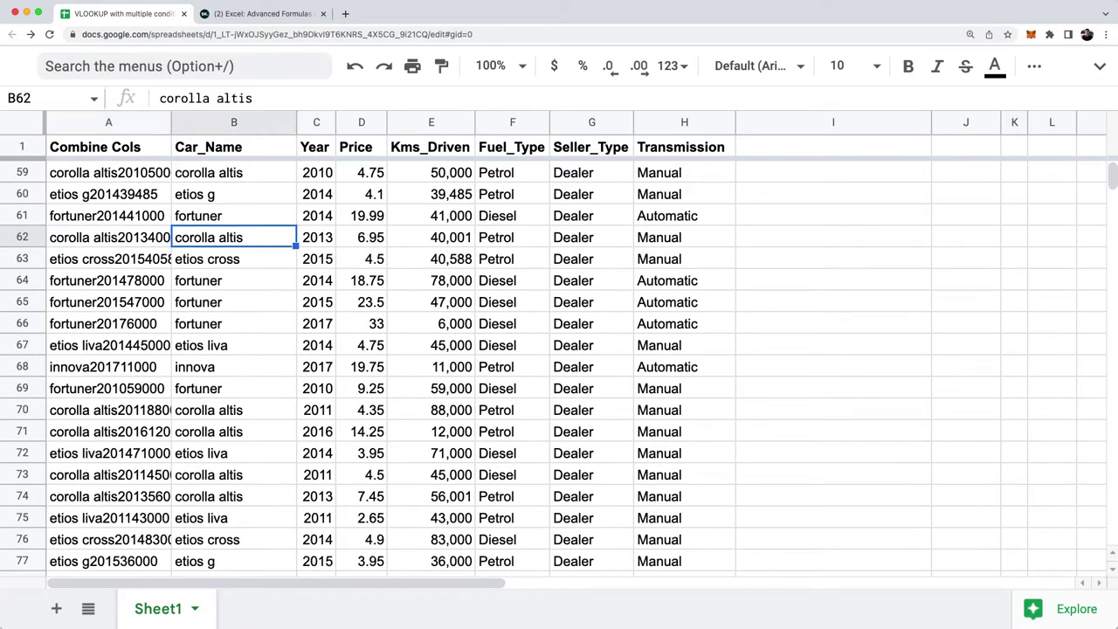
key("Right")
key("Right")
key("Right")
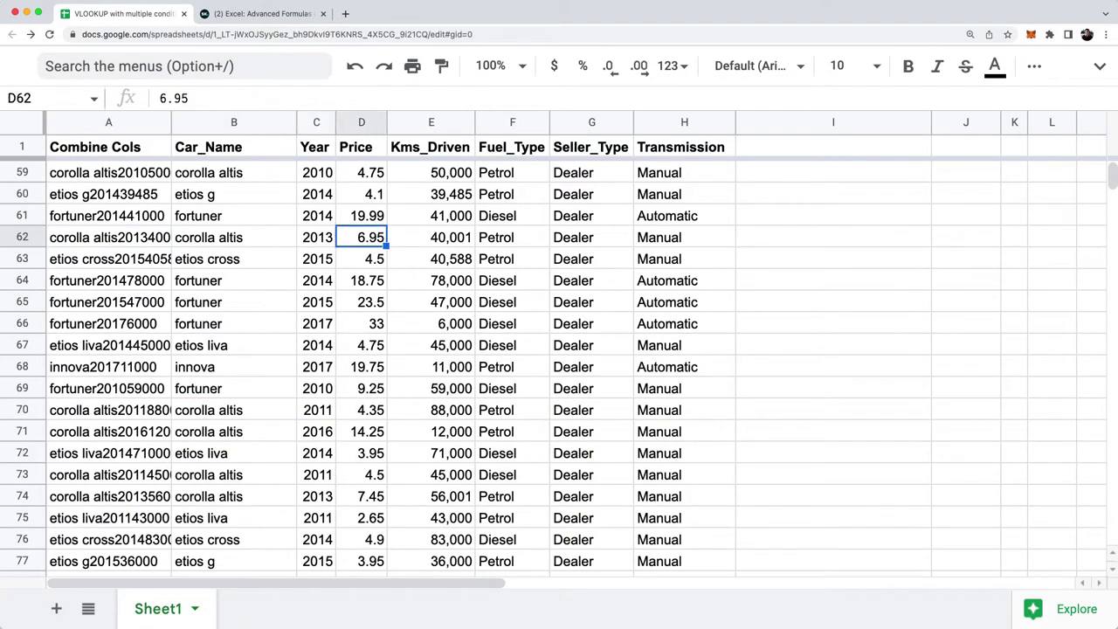
key("Home")
key("ctrl+Home")
key("Down")
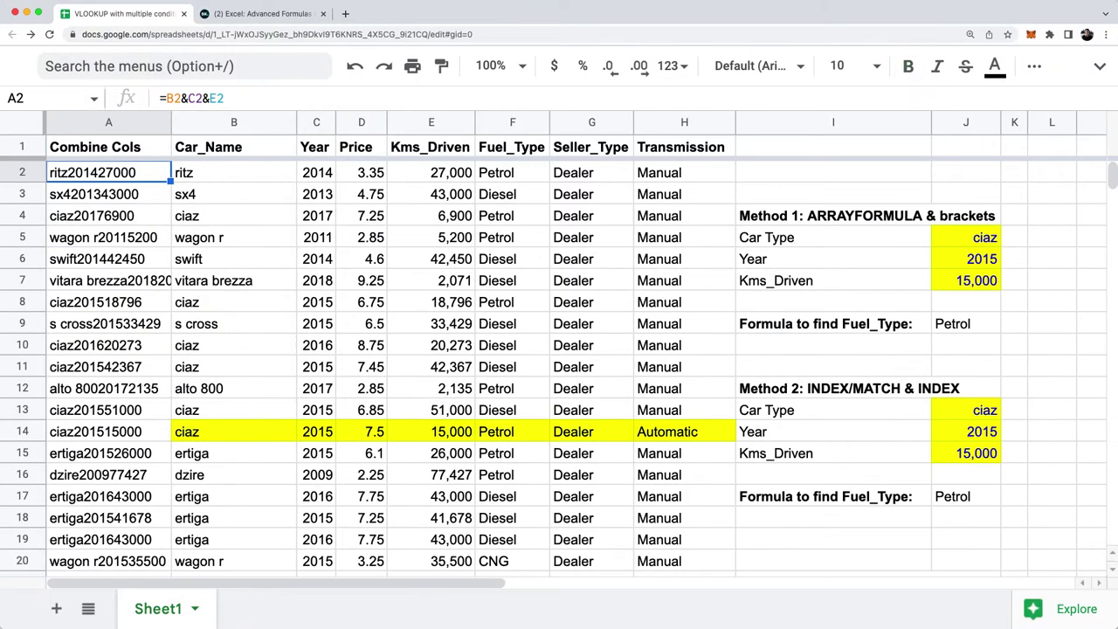
Step: Start a VLOOKUP formula in Method 3's result cell J26 with J22&J23&J24 as the search key
left_click(806, 432)
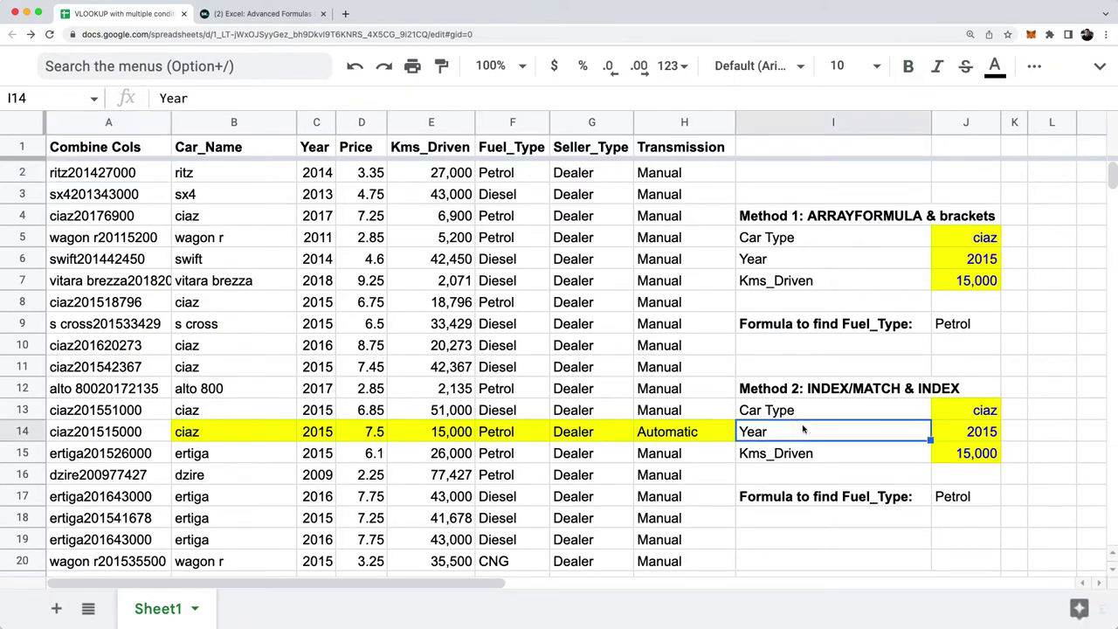
scroll(804, 429, "down", 3)
scroll(804, 428, "down", 2)
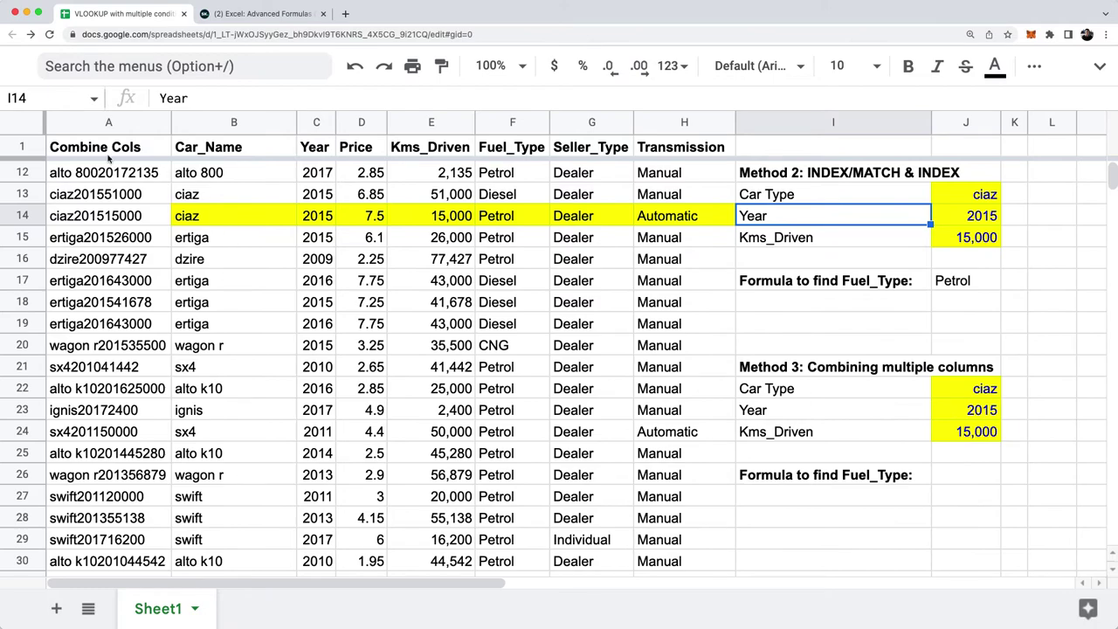
left_click(105, 127)
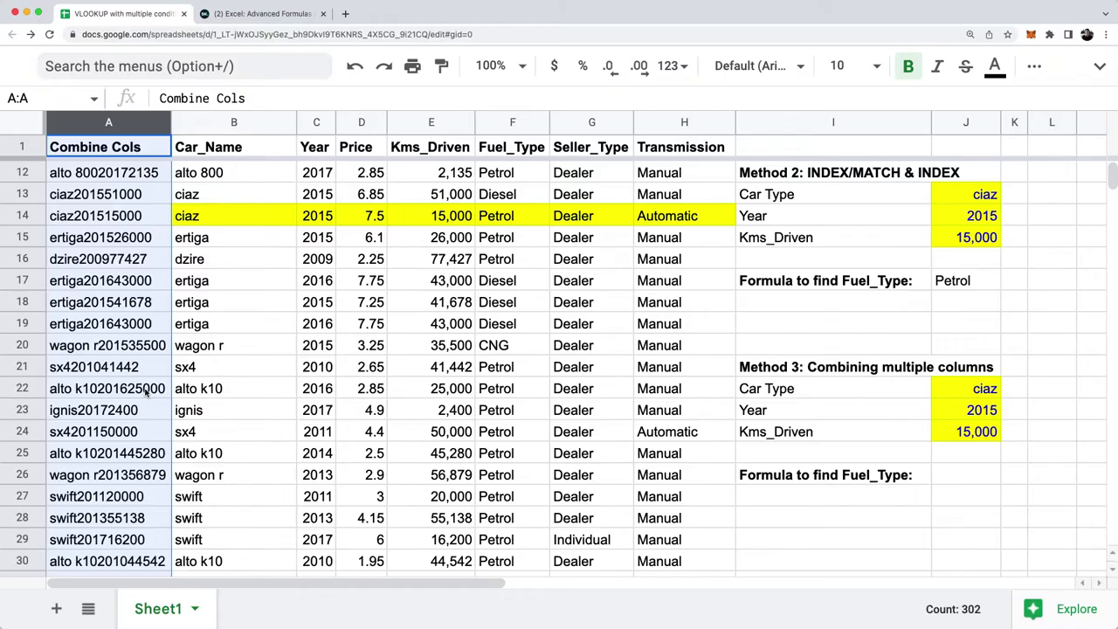
left_click(972, 479)
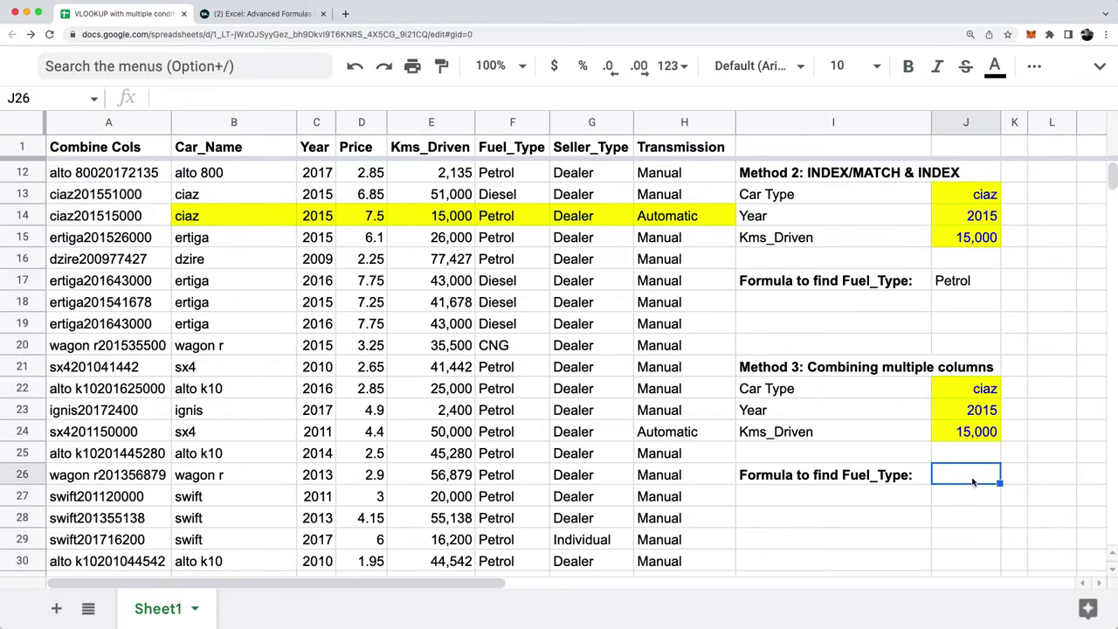
type("=vlook")
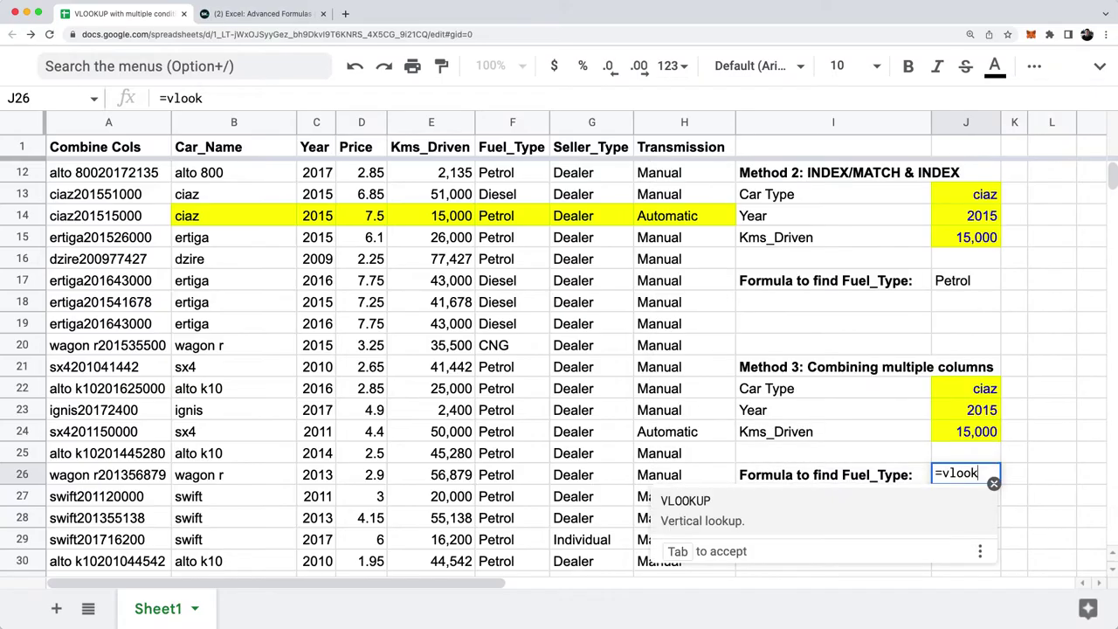
type("up(")
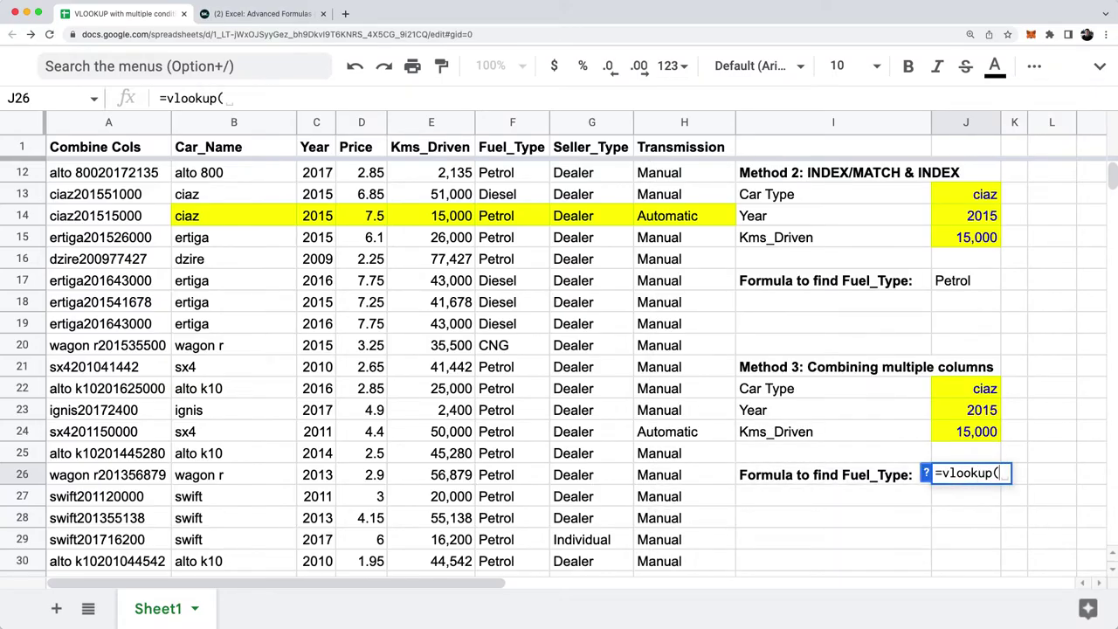
key("Up")
key("Up")
key("Up")
key("Up")
type("&")
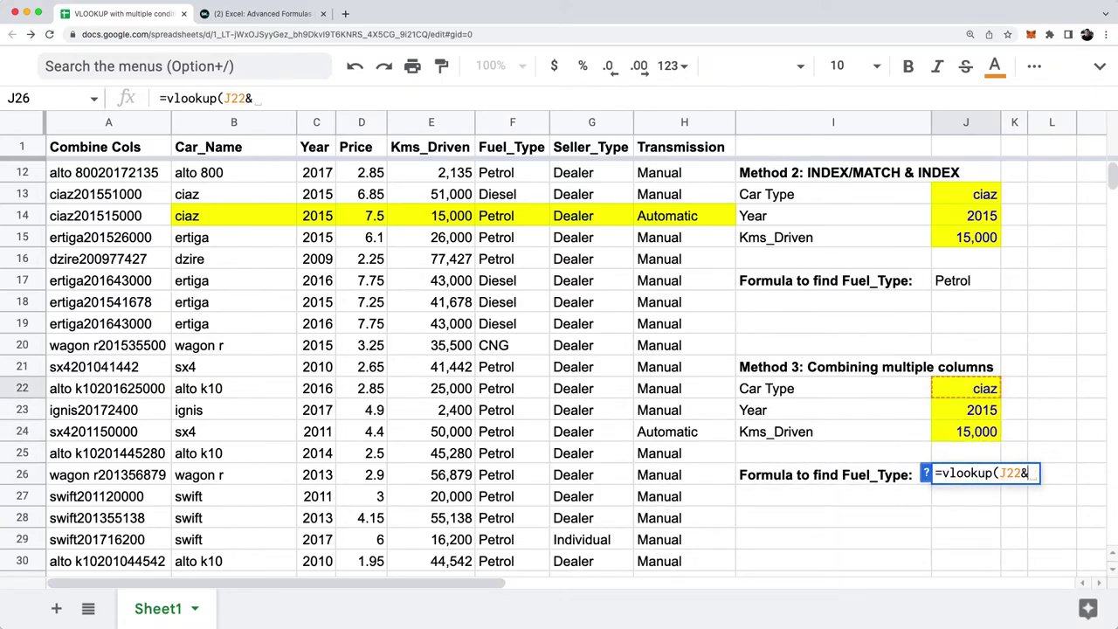
key("Up")
key("Up")
key("Up")
type("&")
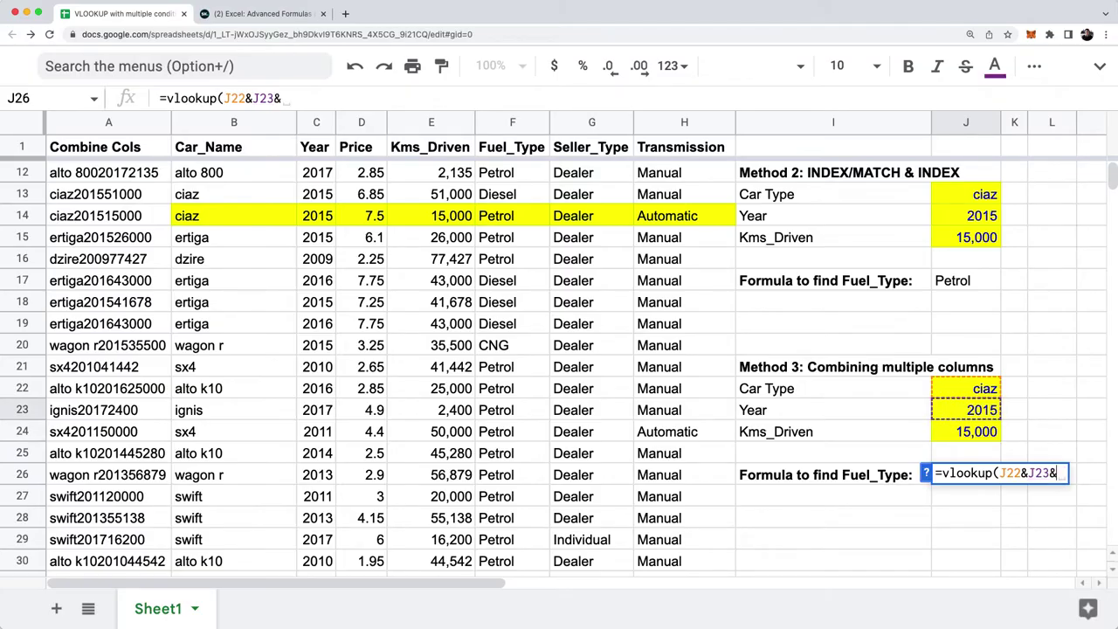
key("Up")
key("Up")
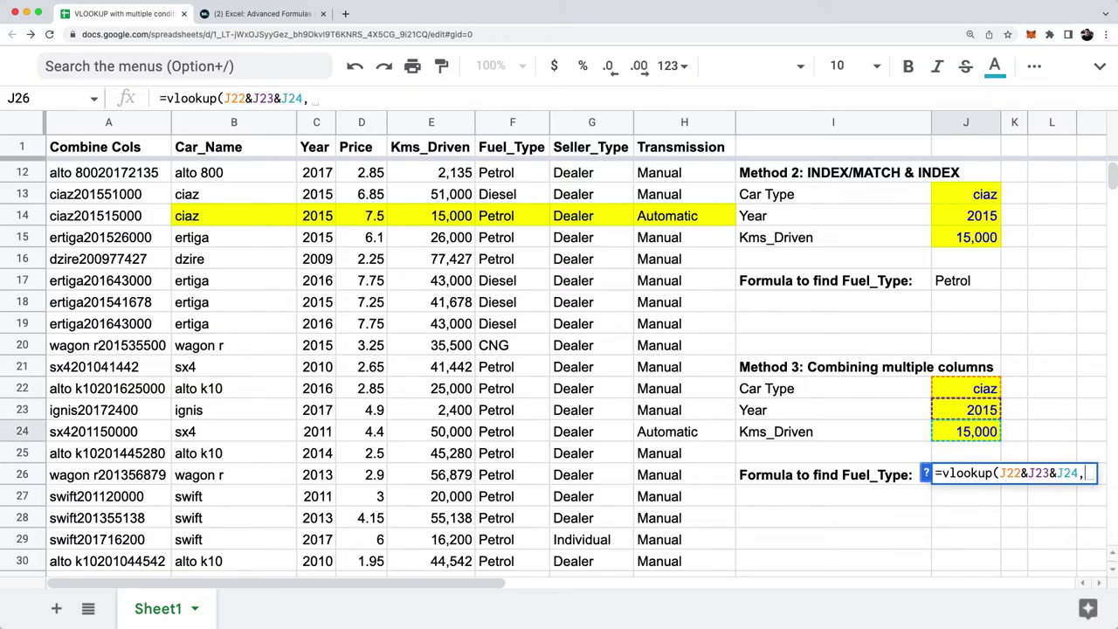
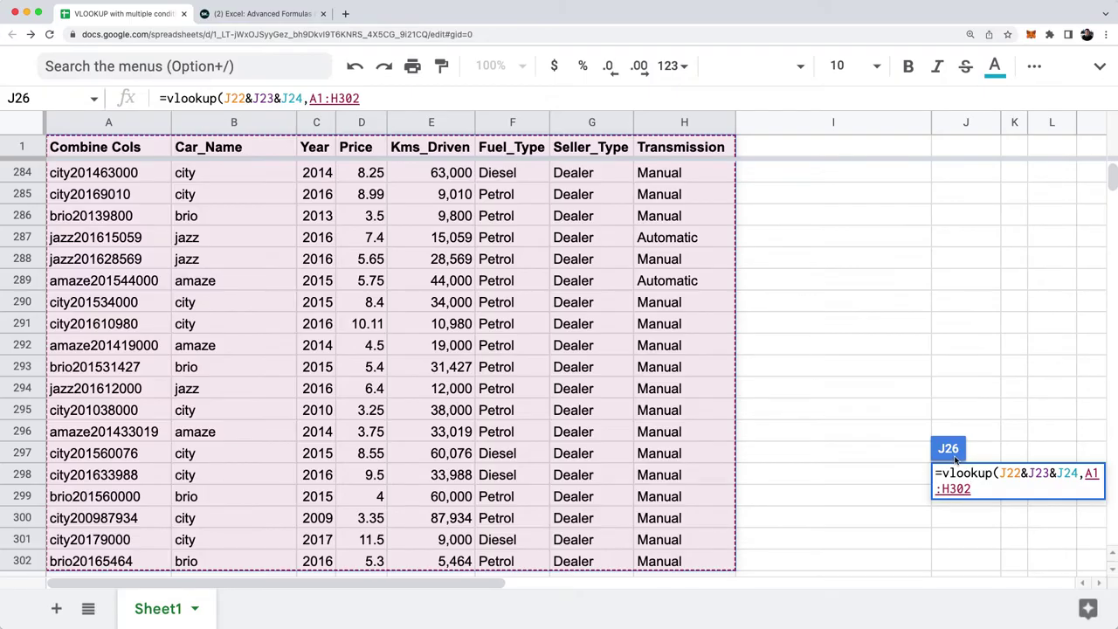
Step: Complete the J26 VLOOKUP with the range A1:H302, column index 5 and exact-match argument 0
type(",")
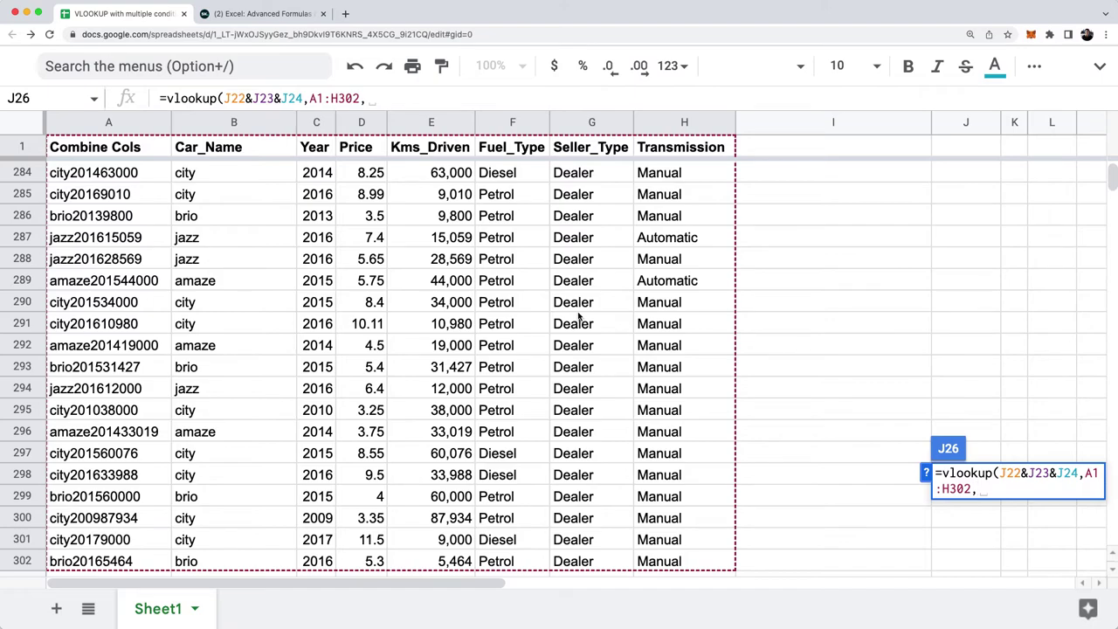
type("5,0)")
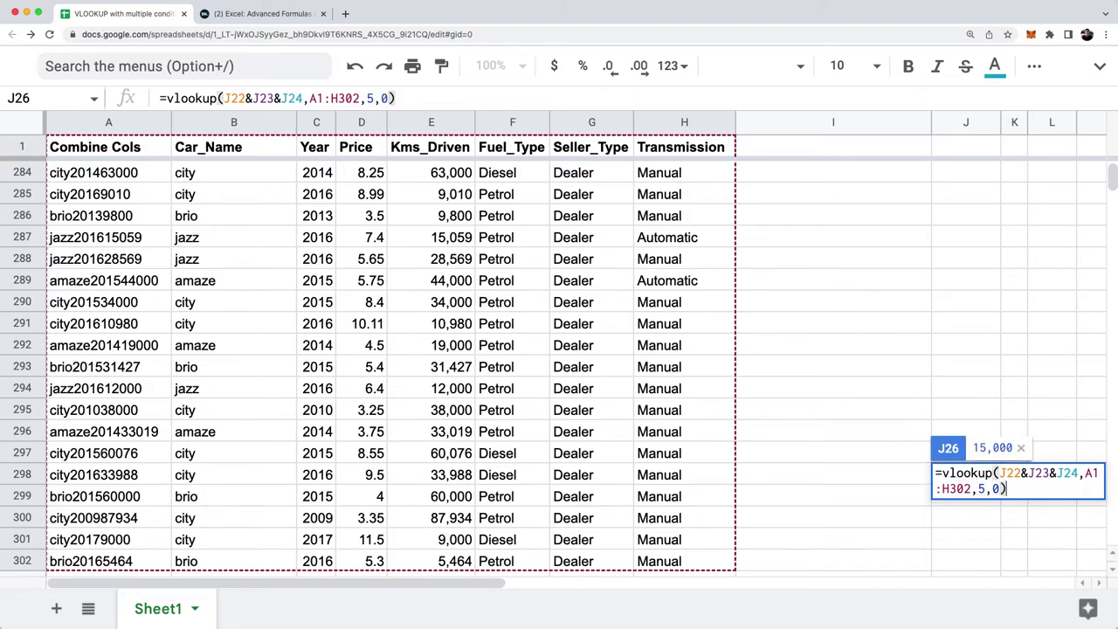
key("Return")
Step: Change the column index in the J26 VLOOKUP to 6 so that it returns Fuel_Type
key("Up")
key("Up")
key("Up")
key("Up")
key("Up")
key("Up")
key("Up")
key("Up")
key("Up")
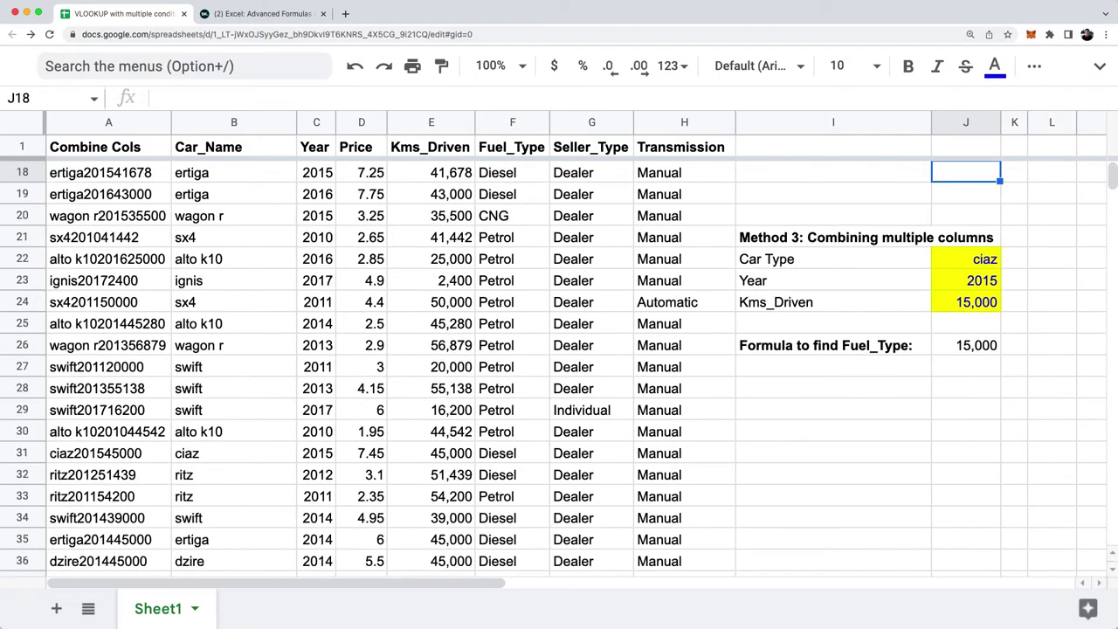
key("Down")
key("Down")
key("Down")
key("Down")
key("Down")
key("Down")
key("Down")
key("Down")
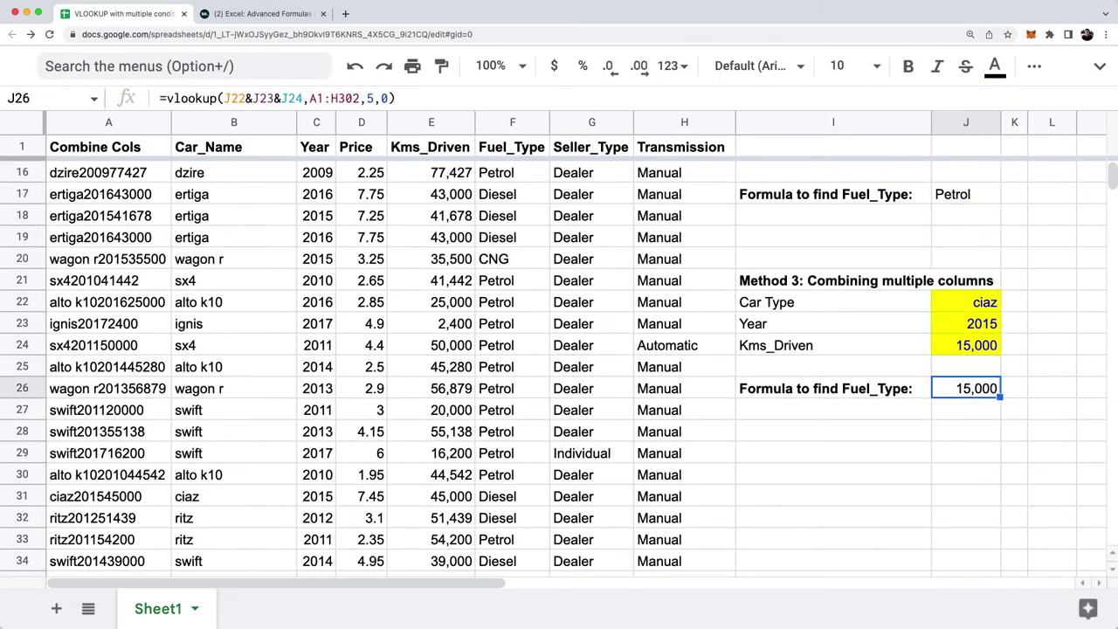
key("Return")
key("BackSpace")
type("6")
key("Return")
key("Up")
key("Return")
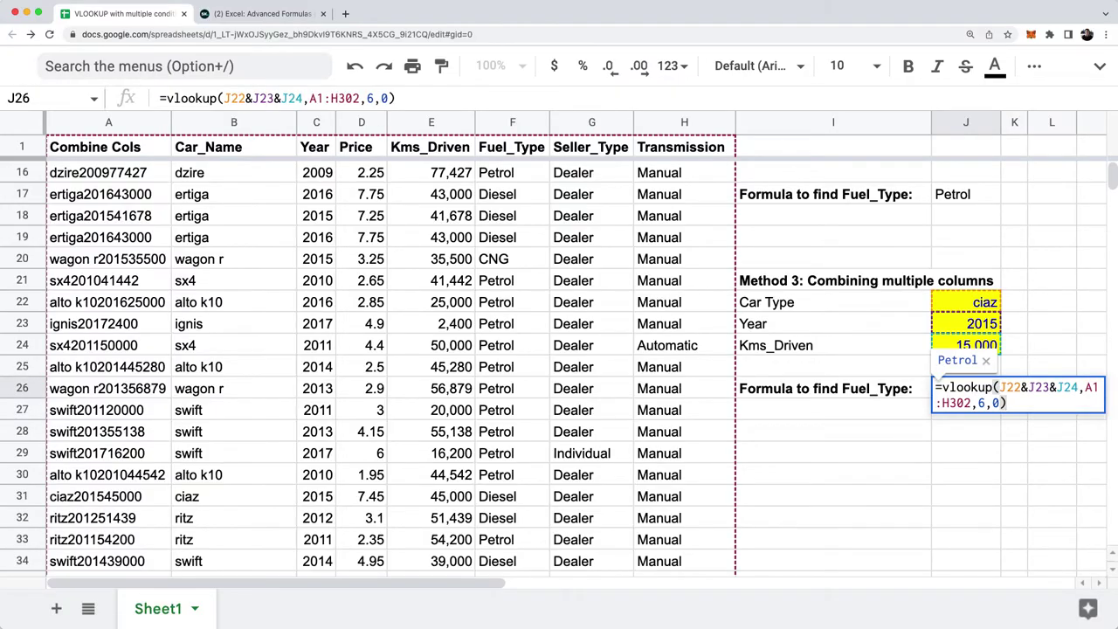
key("Escape")
key("Return")
key("Escape")
Step: Review the J26 VLOOKUP against columns B:H and criteria J22:J24, including its J22&J23&J24 search key and column index
left_click_drag(247, 122, 677, 121)
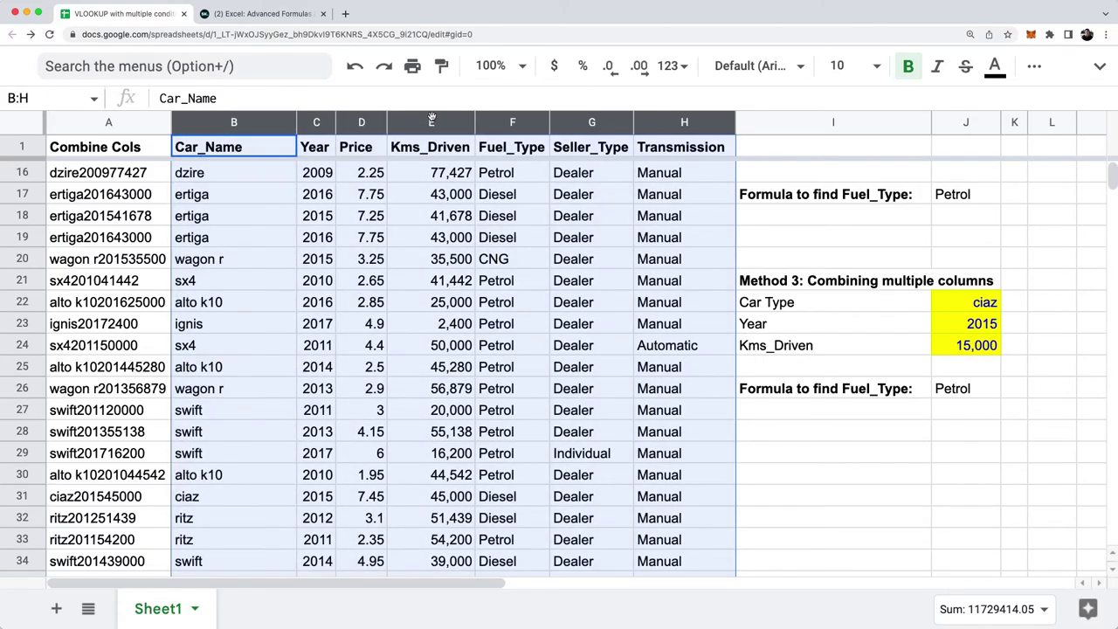
left_click(998, 390)
left_click_drag(982, 303, 979, 345)
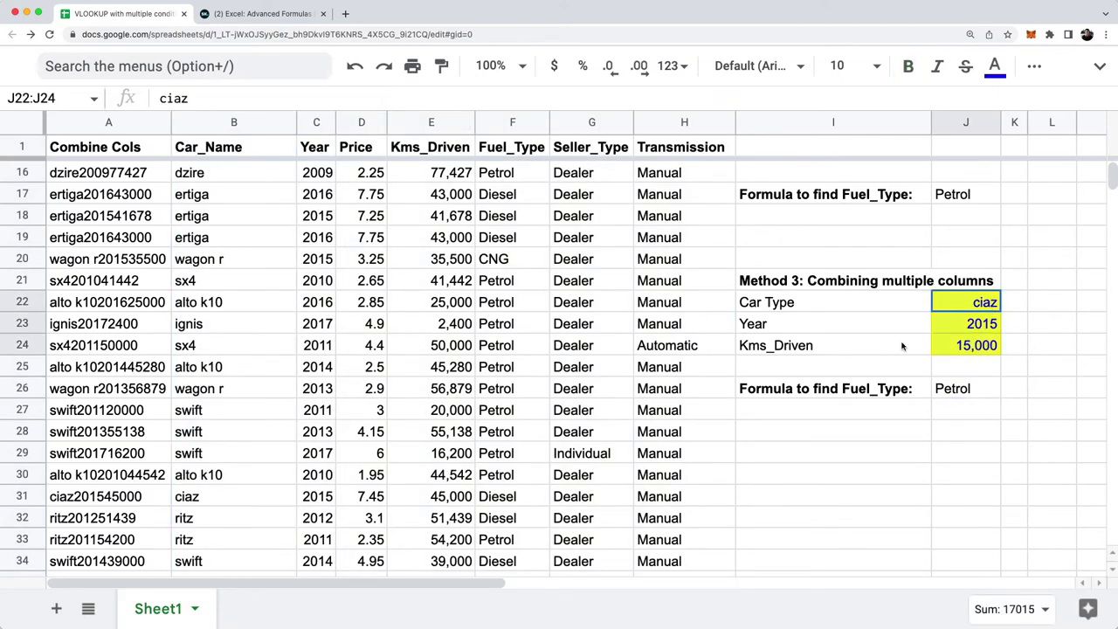
key("ctrl+Home")
key("ctrl+space")
left_click(961, 388)
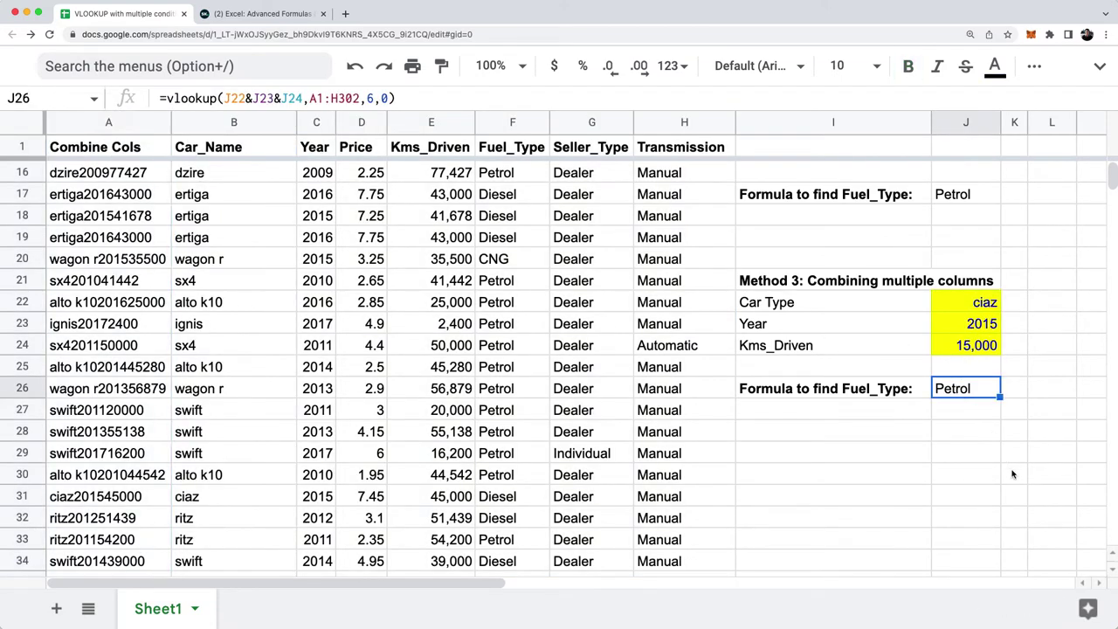
double_click(998, 388)
left_click_drag(999, 388, 1076, 387)
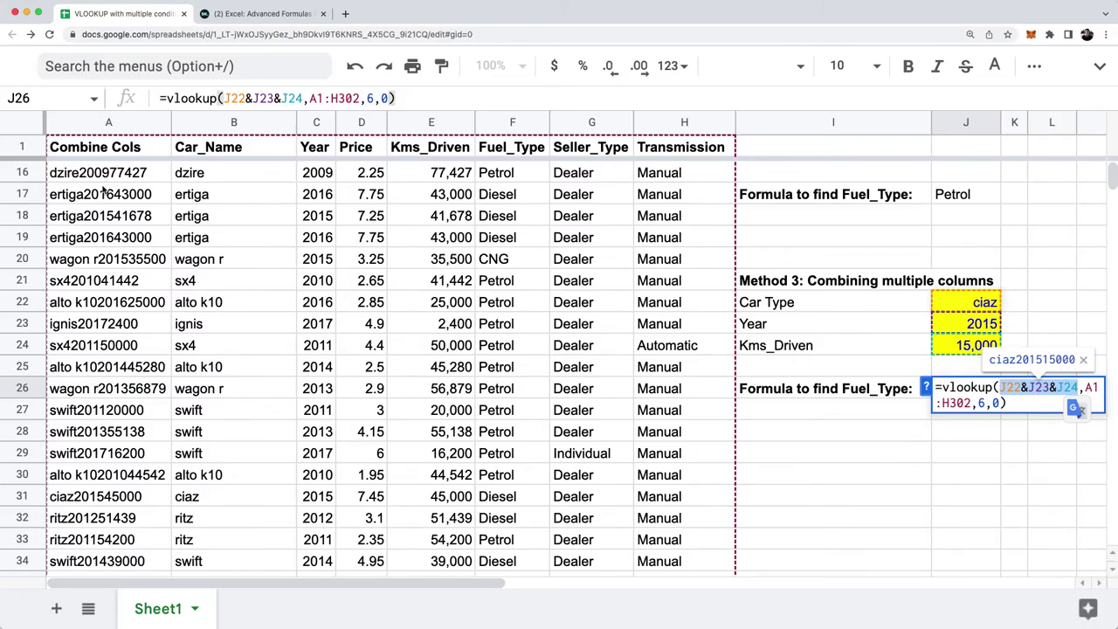
left_click(992, 403)
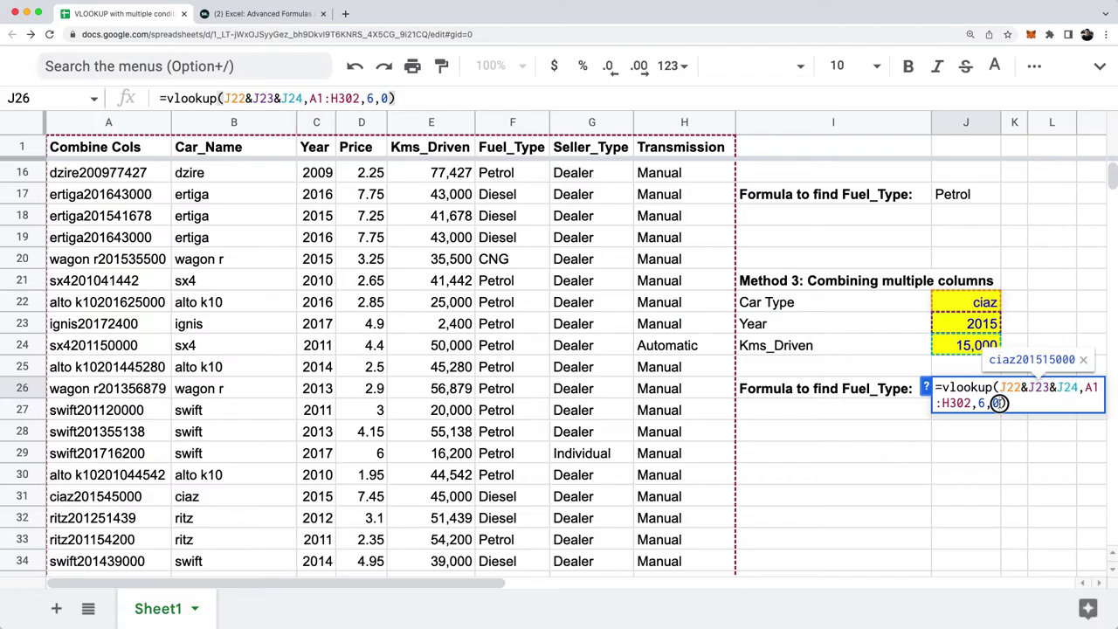
left_click(516, 131)
left_click(956, 389)
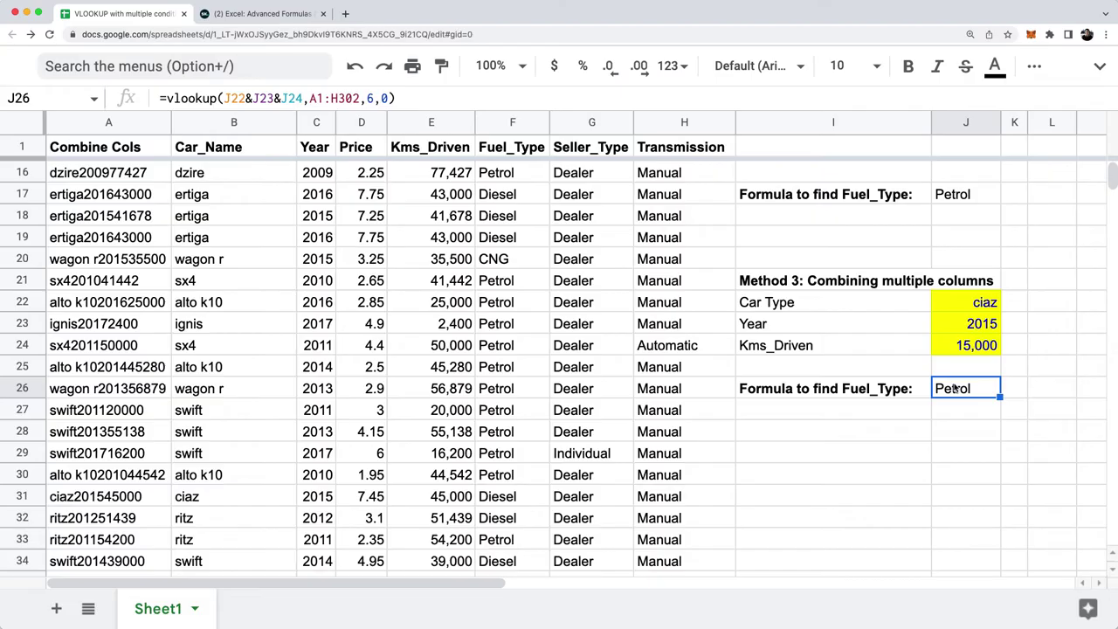
Step: Inspect Method 2's INDEX/MATCH formula in J17 and Method 1's ARRAYFORMULA lookup in J9
scroll(983, 302, "up", 5)
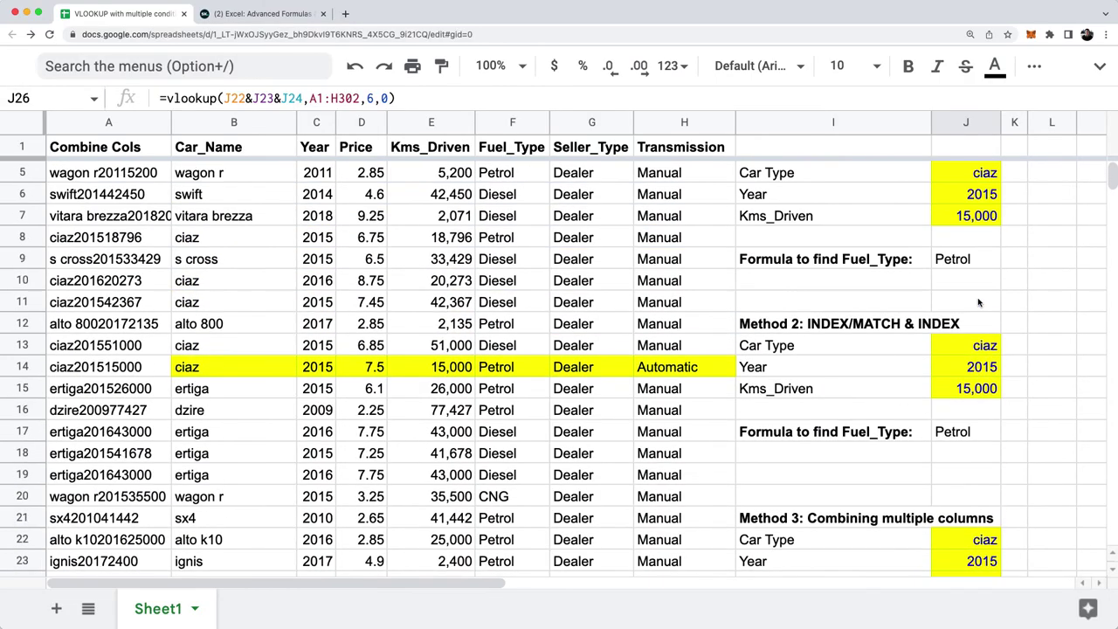
left_click(978, 432)
key("Return")
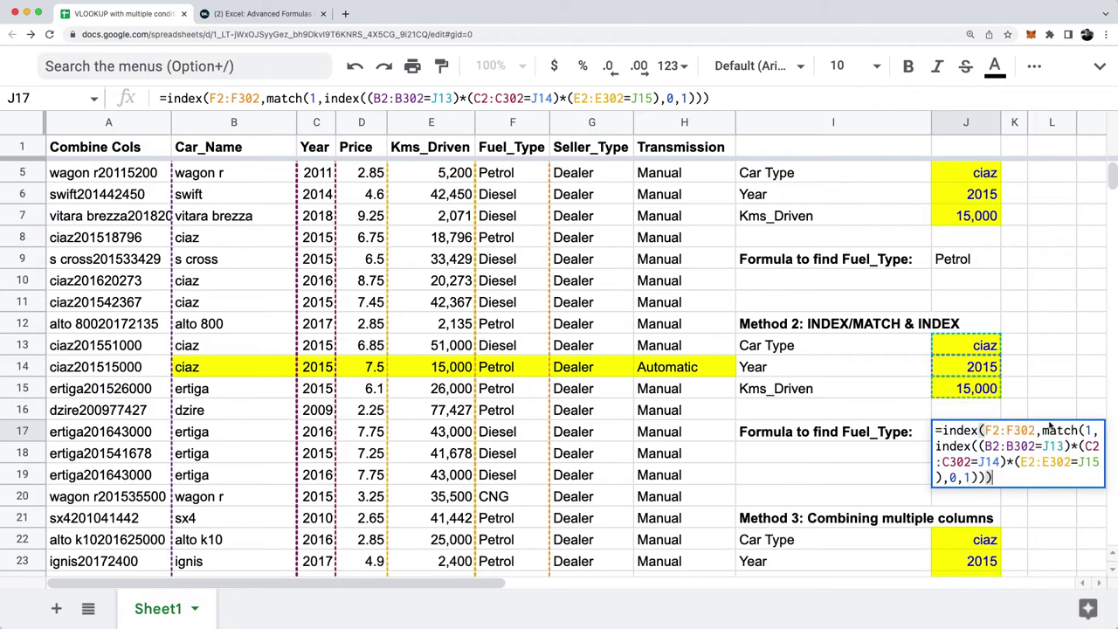
left_click(978, 259)
key("Return")
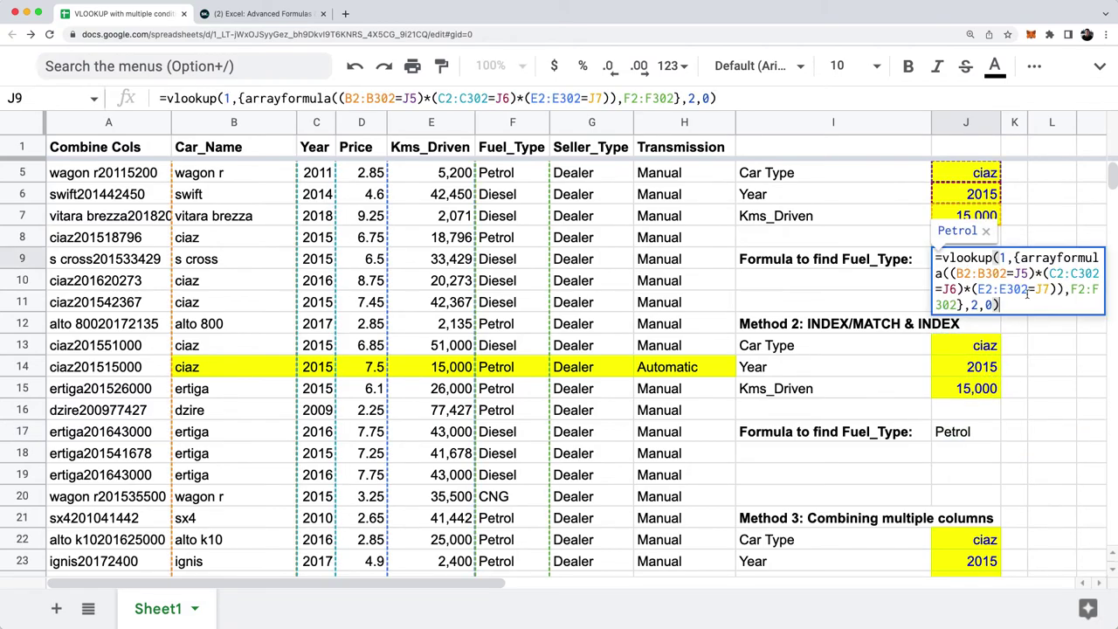
Step: Leave the J9 formula unchanged and reword the heading in I21 as "Method 3 (Preferred): Combining multiple columns"
key("Escape")
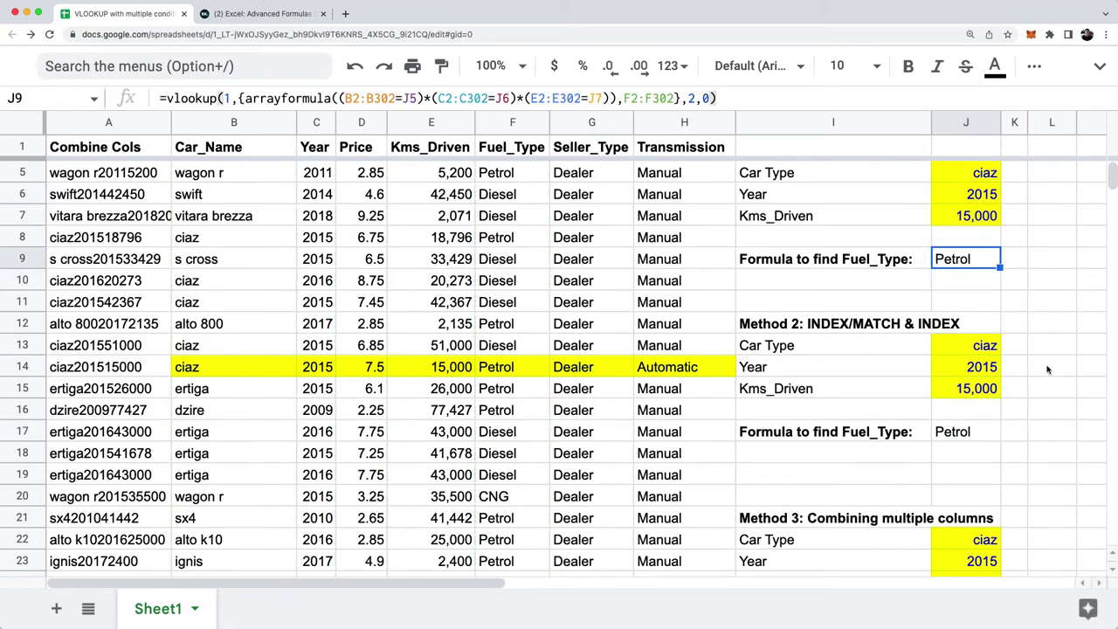
scroll(971, 377, "up", 2)
scroll(971, 377, "down", 5)
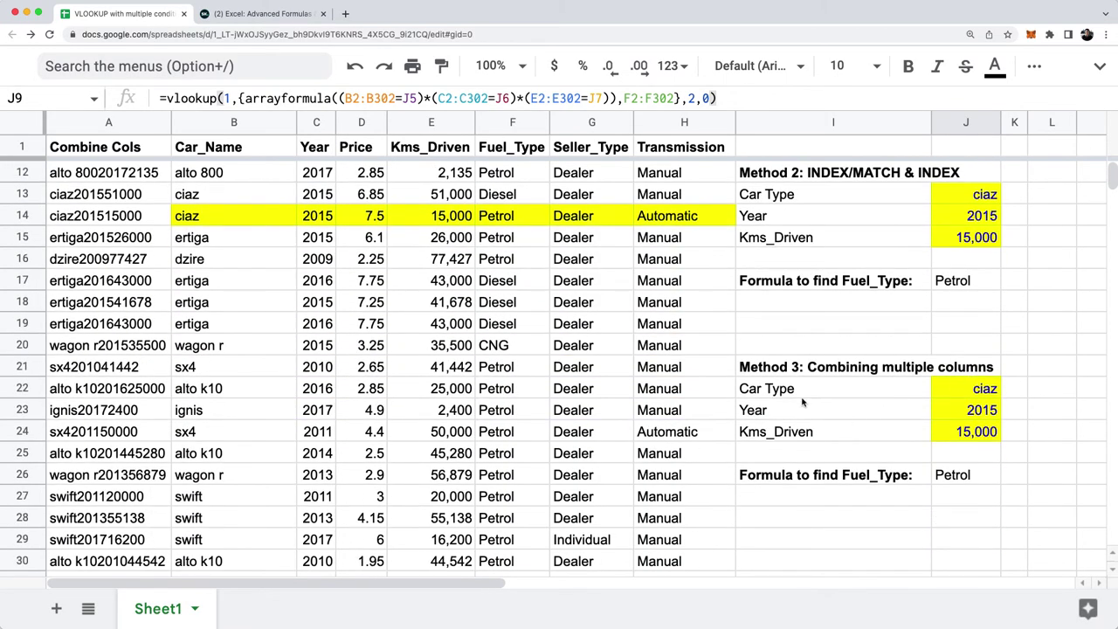
left_click(794, 388)
left_click(797, 367)
triple_click(798, 367)
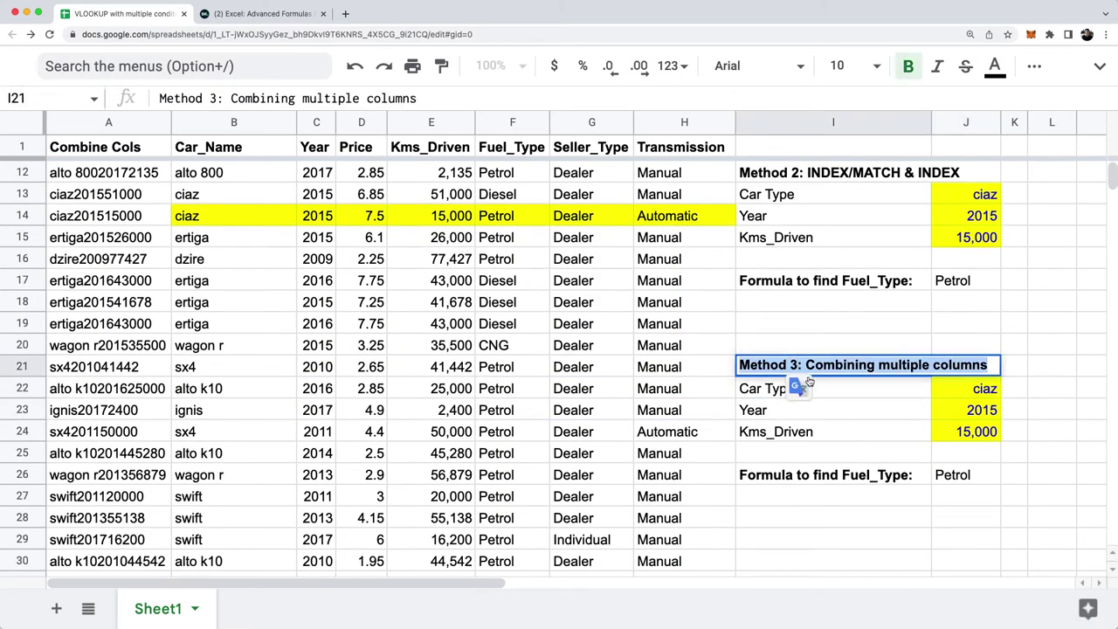
key("Left")
key("Right")
key("Right")
key("Right")
key("Right")
type("(Preferred)")
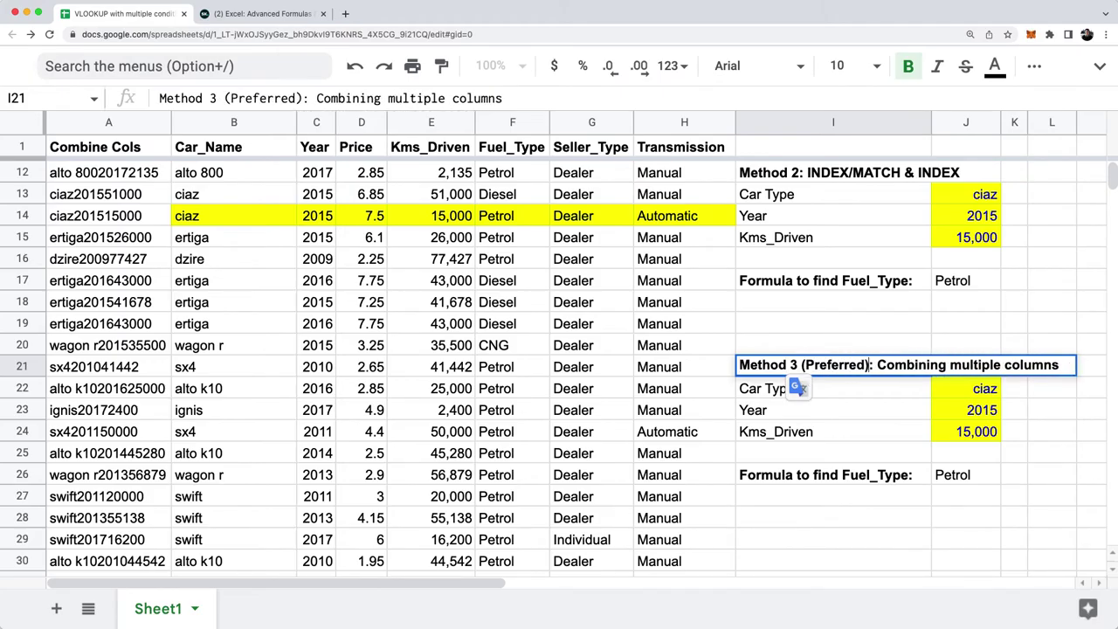
left_click(797, 387)
left_click(592, 389)
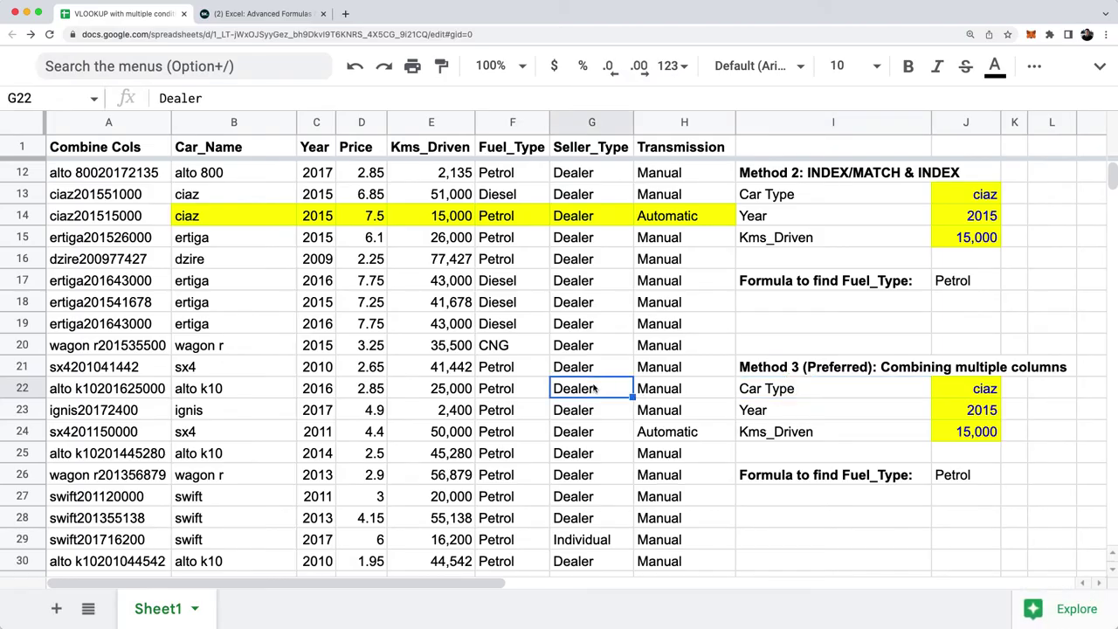
Step: Look at the Skillshare class page "Excel: Advanced Formulas & Features to Create Efficient Team Workflows" and return to the VLOOKUP spreadsheet
scroll(592, 389, "up", 3)
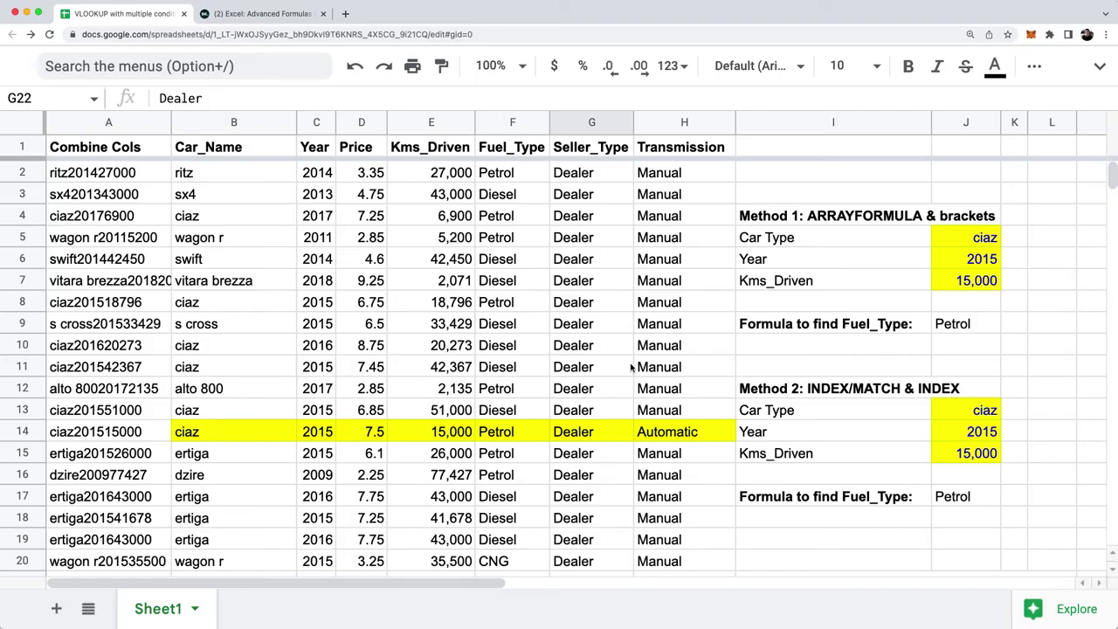
left_click(286, 19)
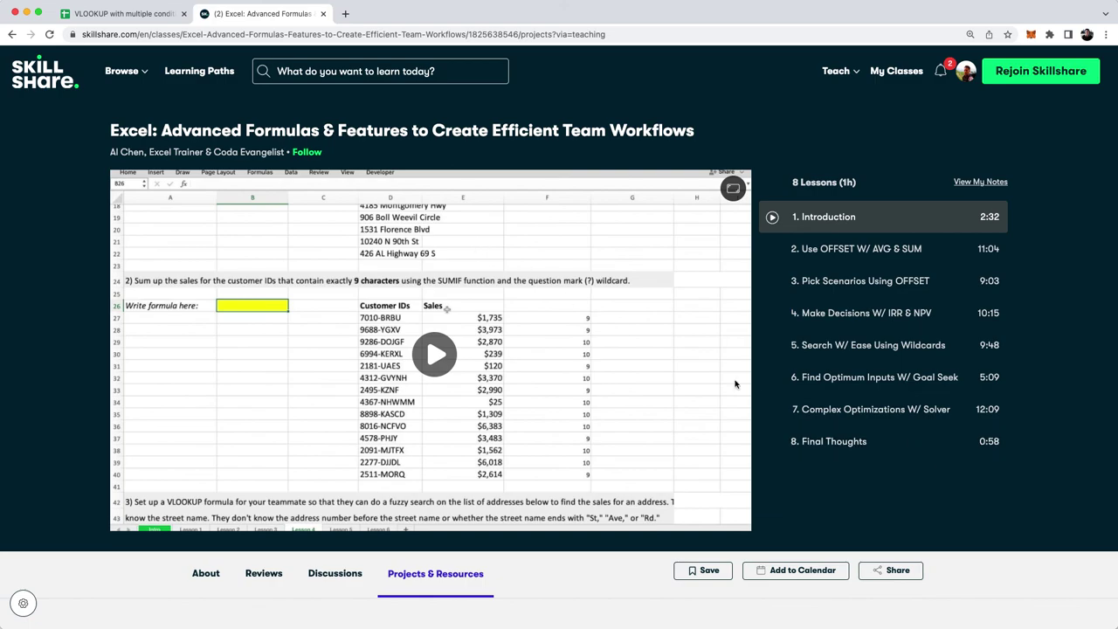
left_click(143, 15)
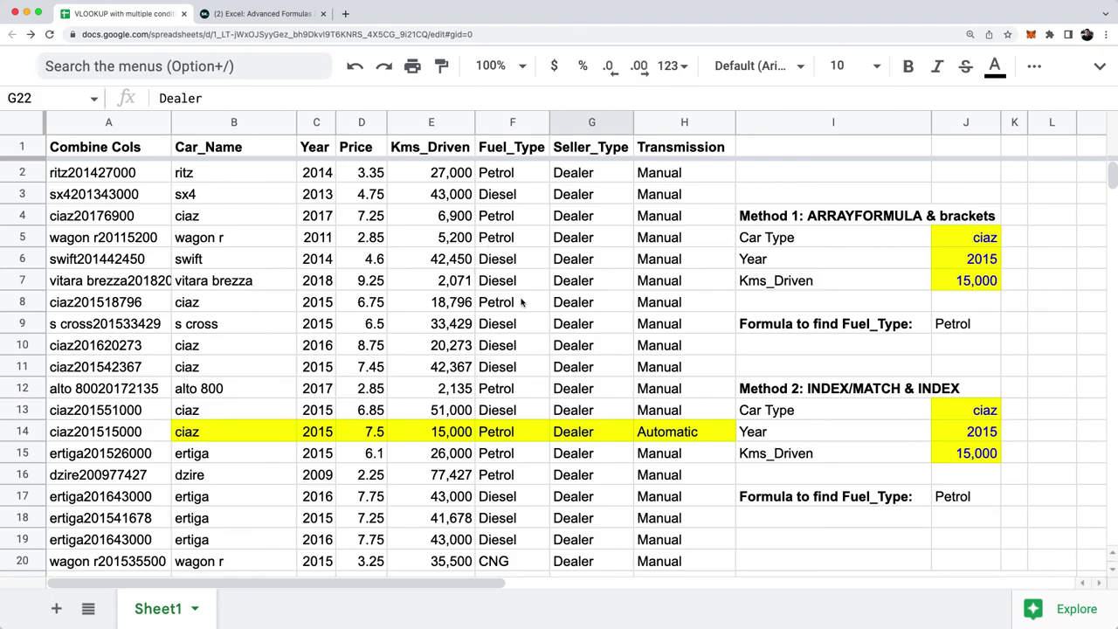